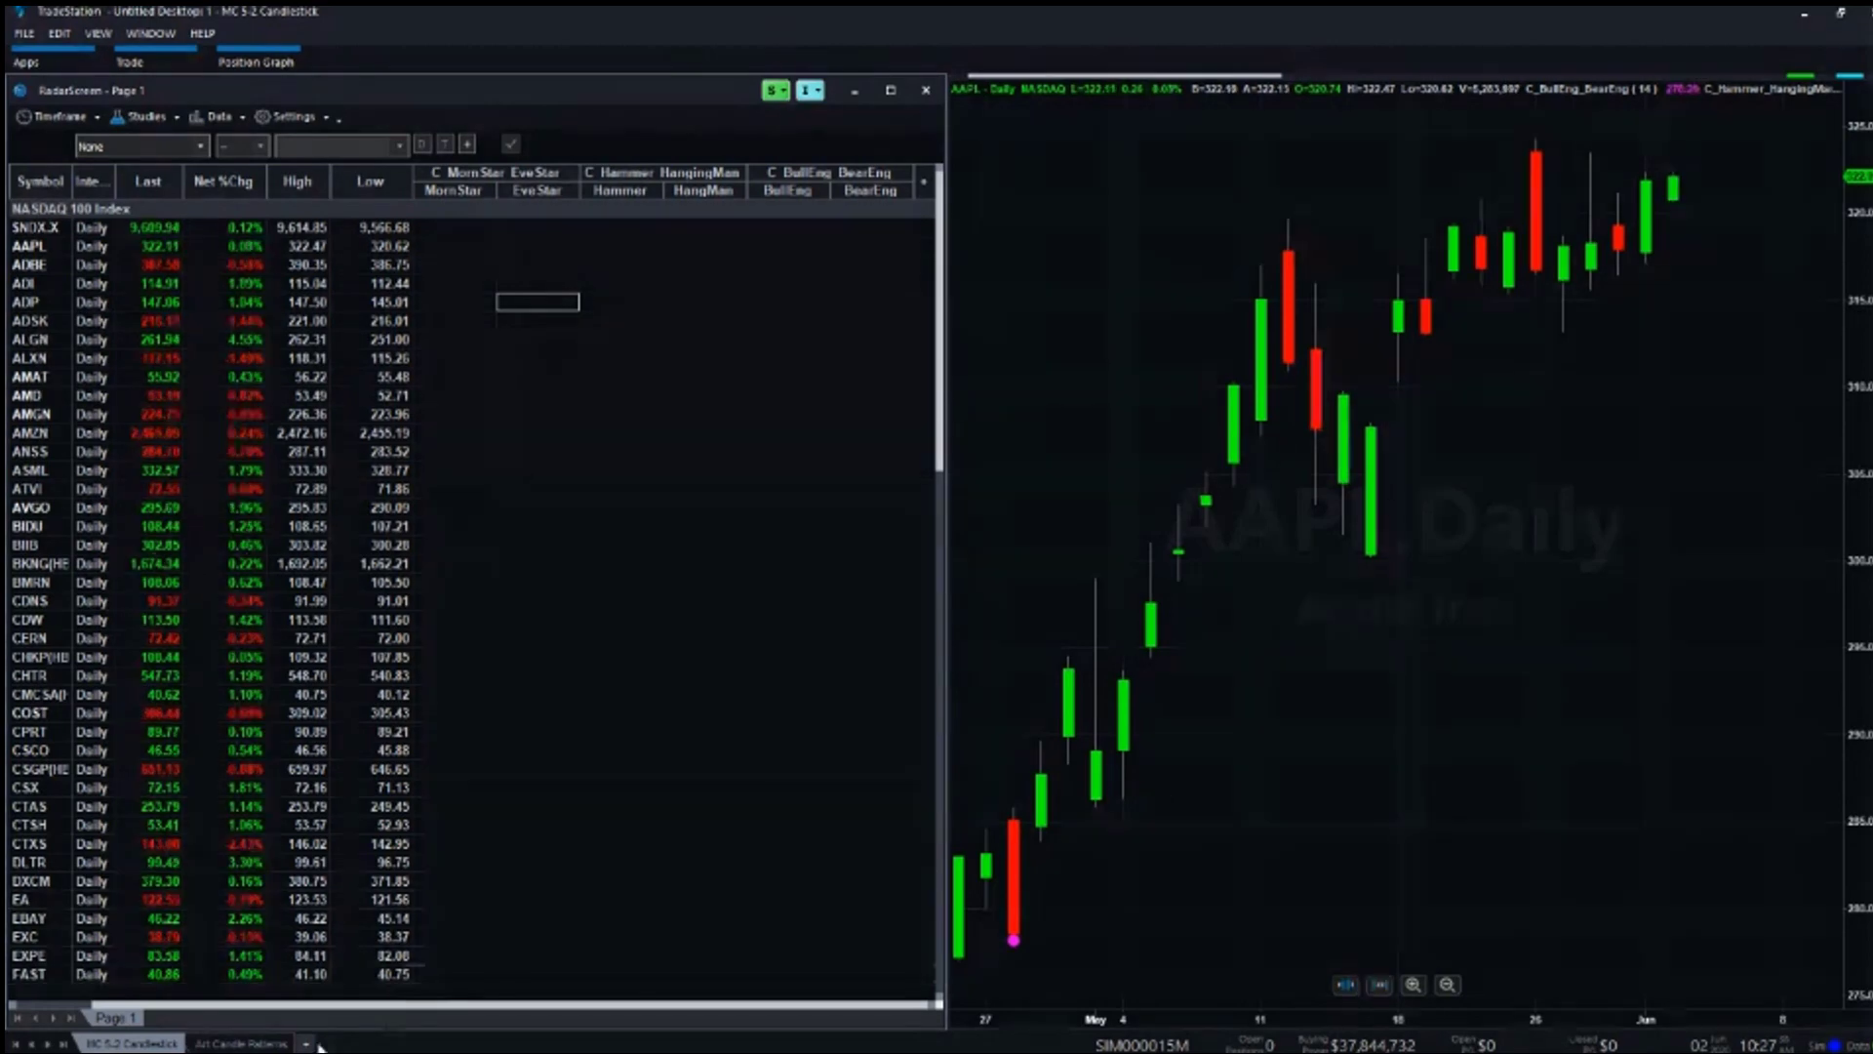
Maximize the AAPL daily chart window in the MC 5-2 Candlestick workspace.
click(241, 1043)
click(146, 1043)
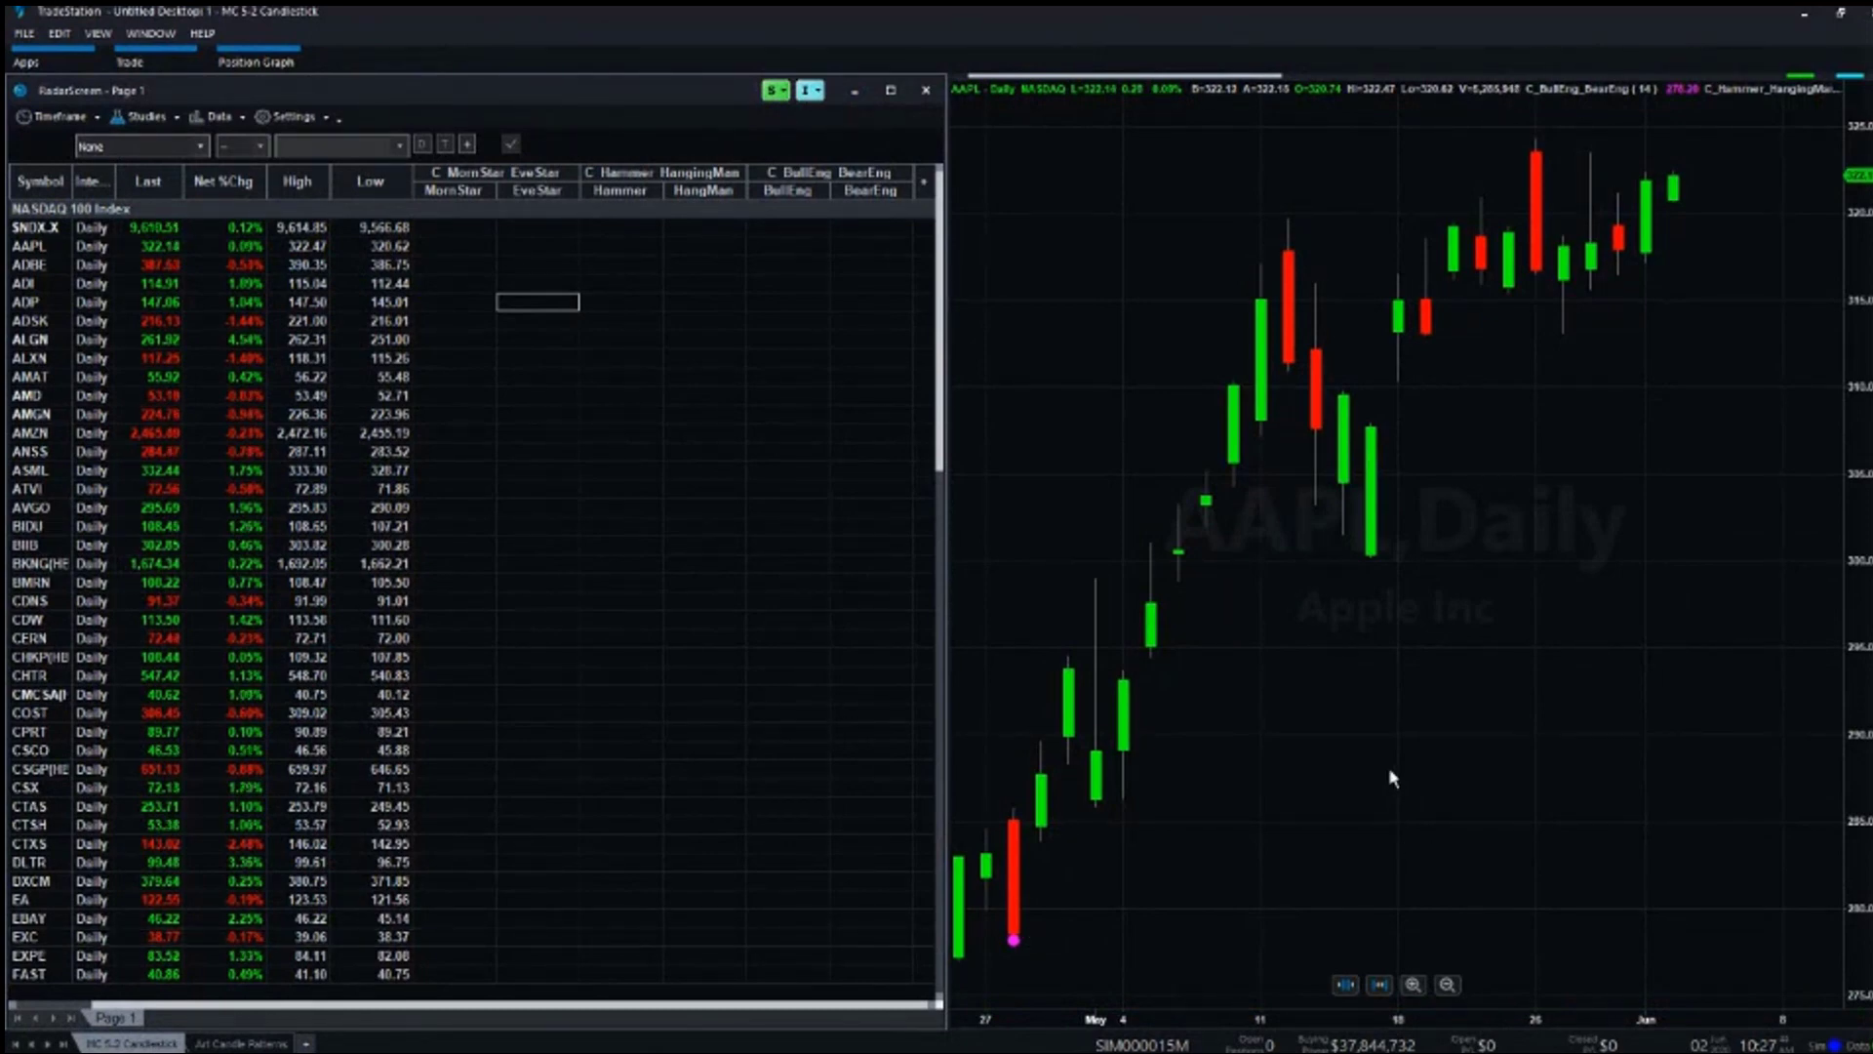
click(1759, 217)
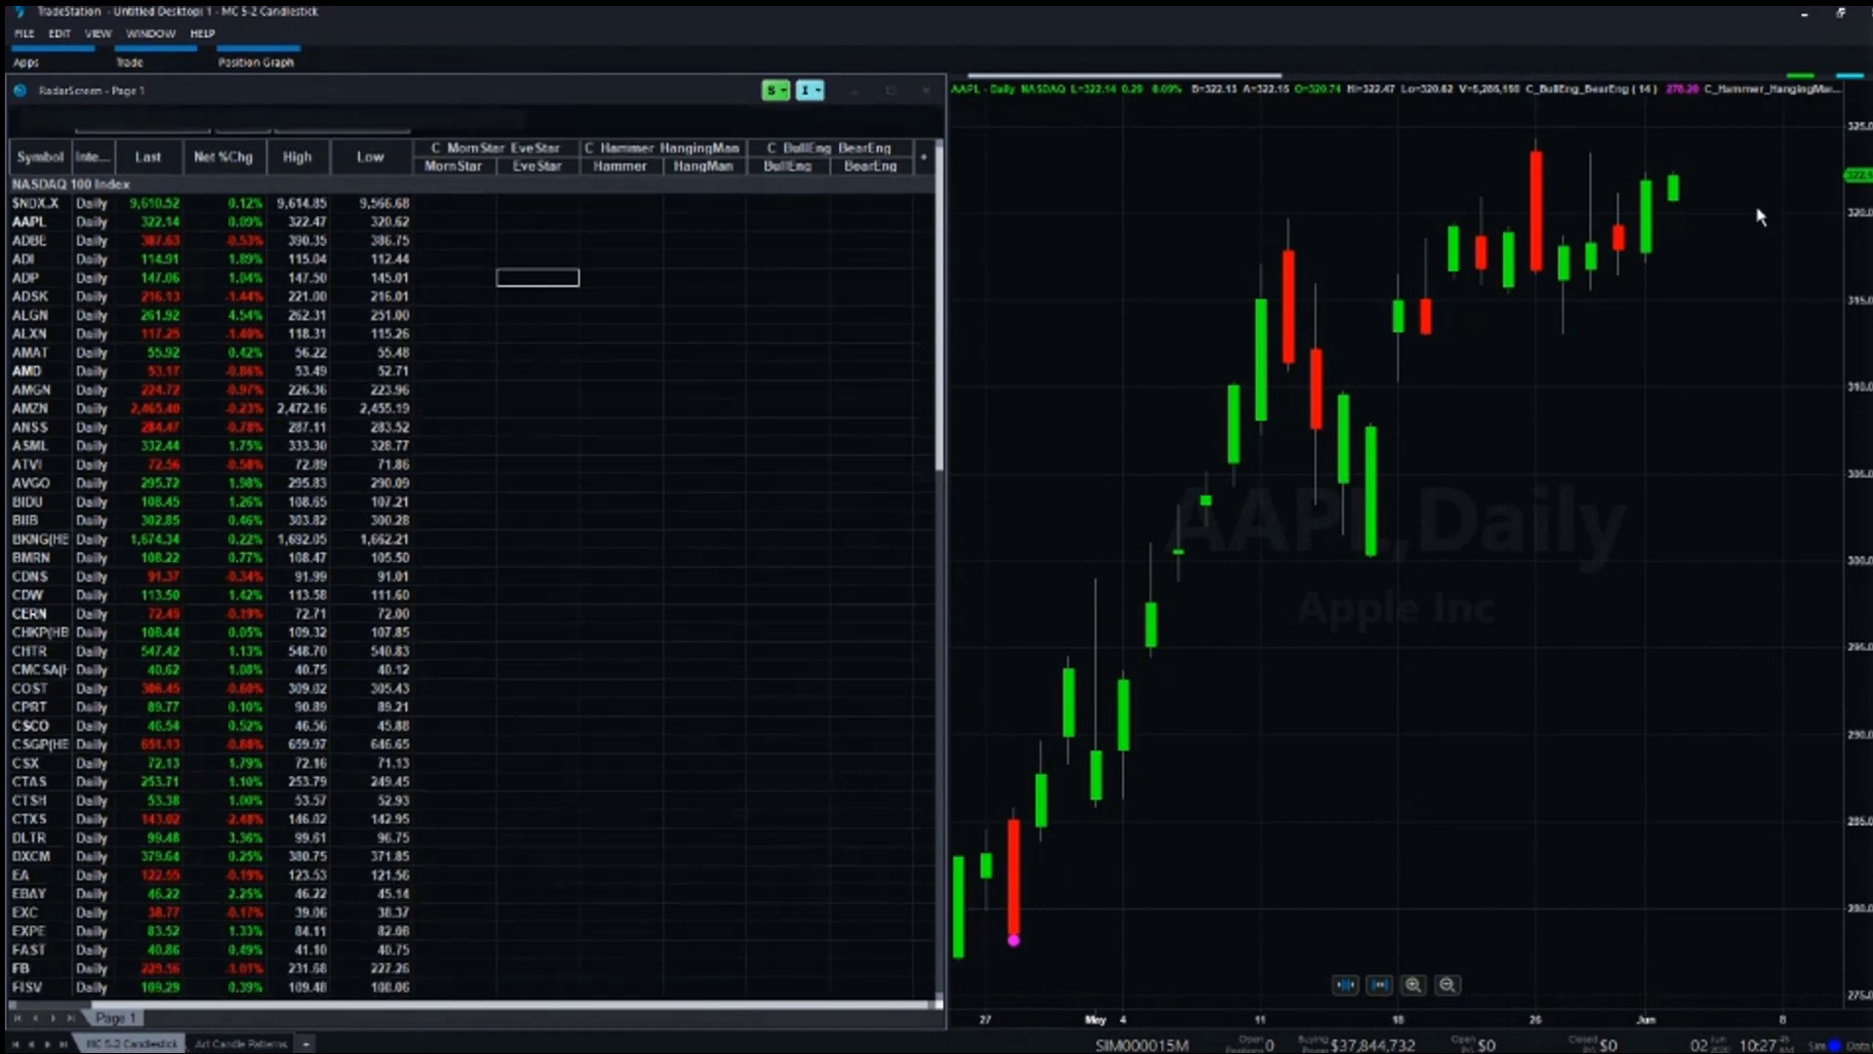
double_click(1268, 85)
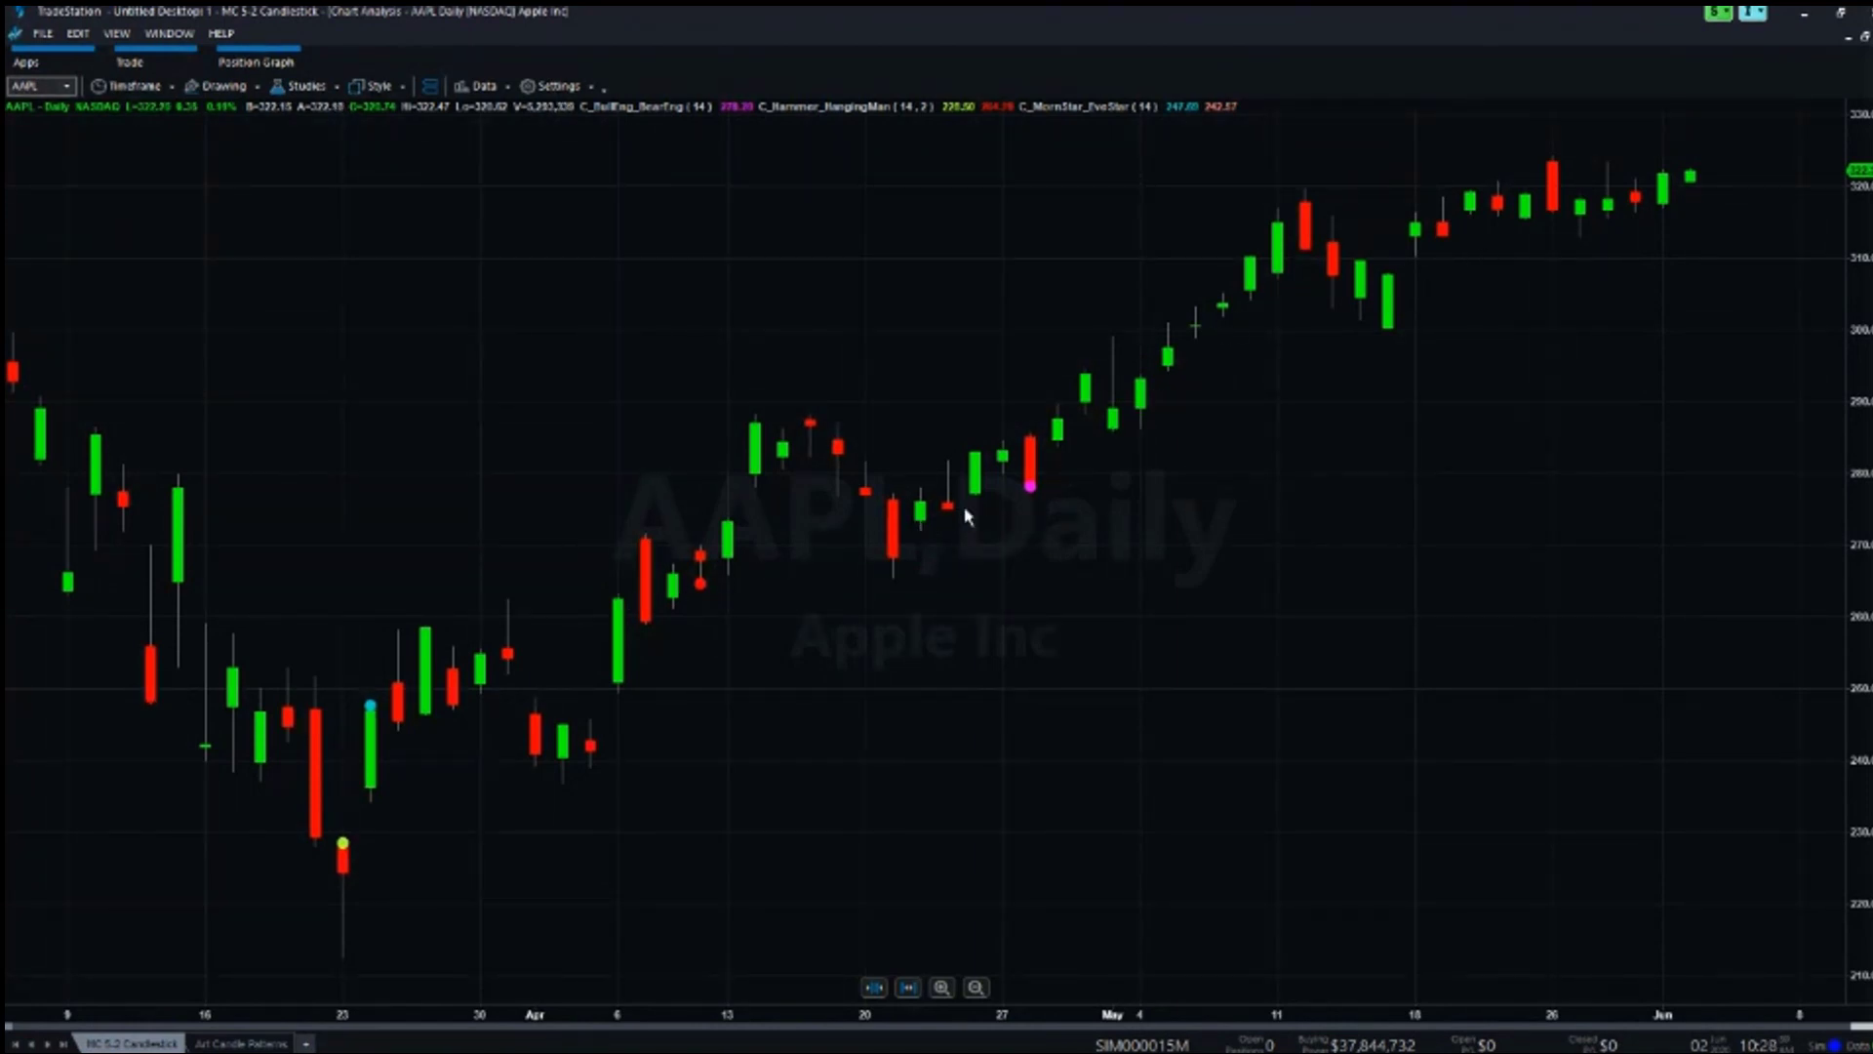
Open the AAPL symbol's style settings and select Candlestick with Trend as the bar type.
click(484, 88)
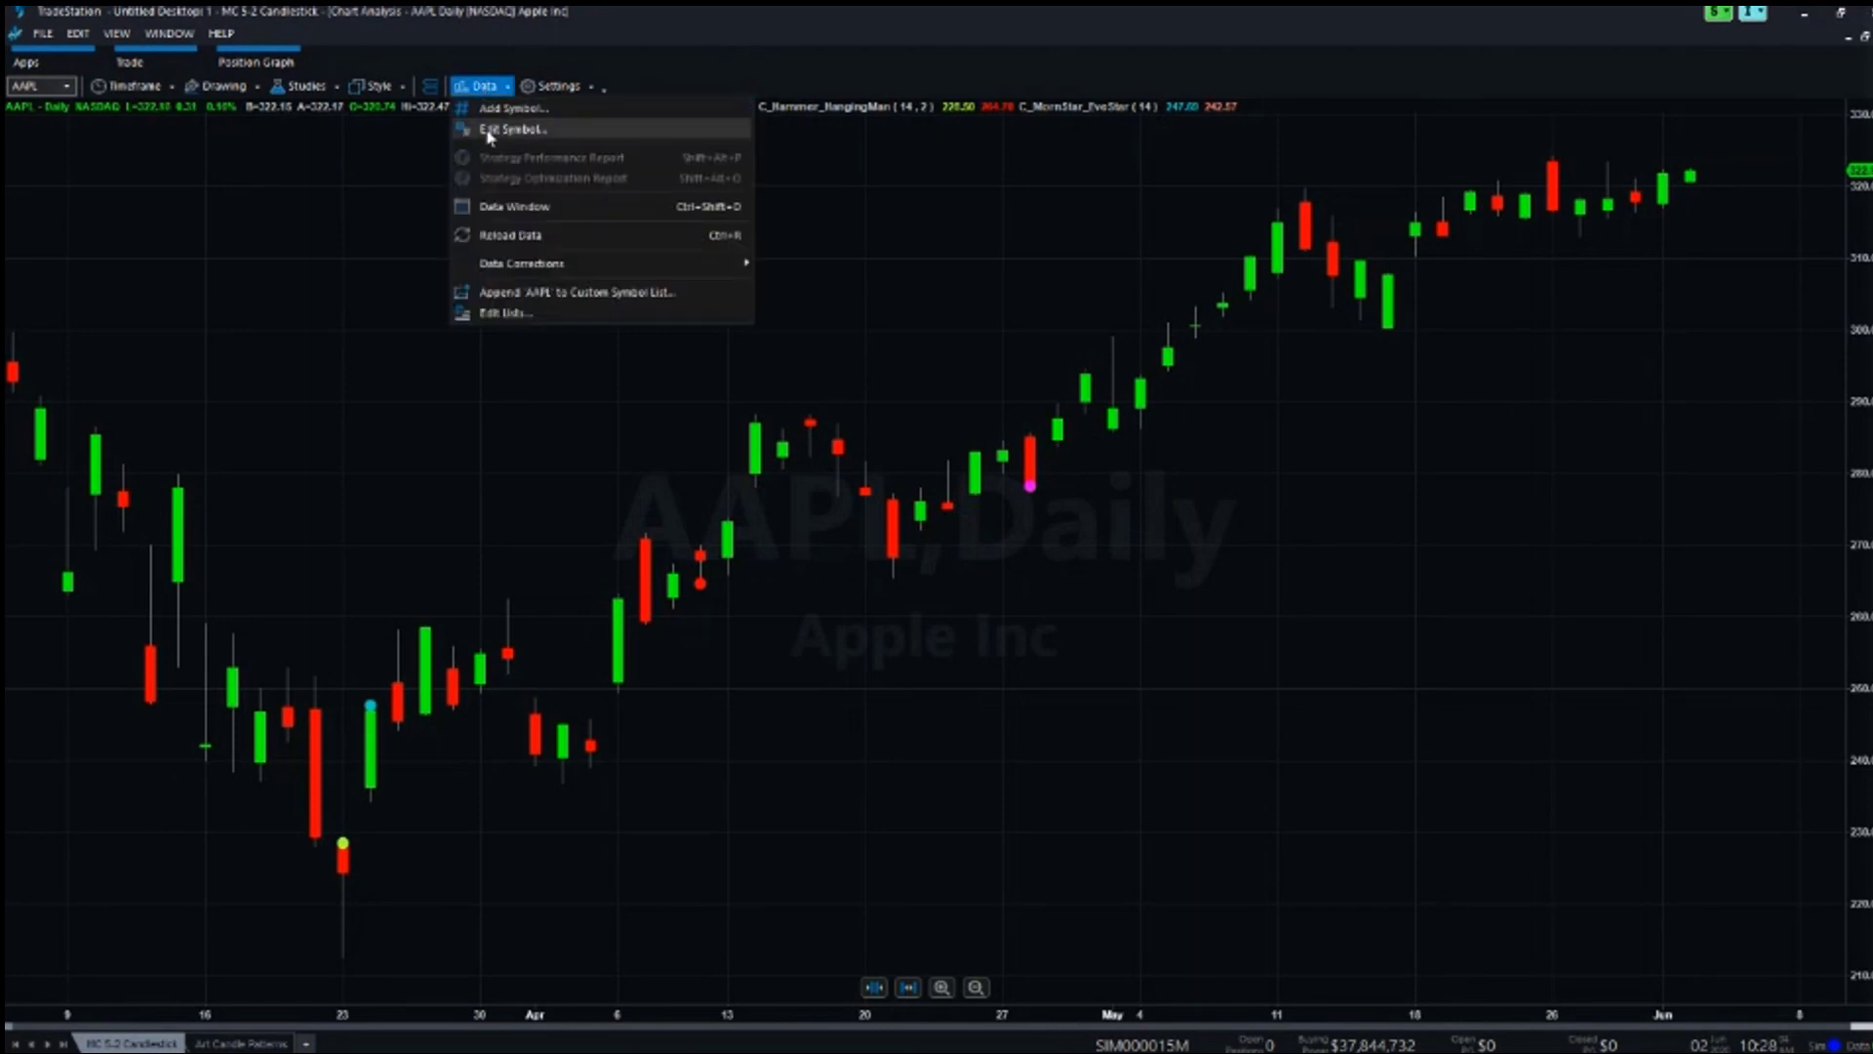
click(490, 131)
drag(1230, 154, 1261, 210)
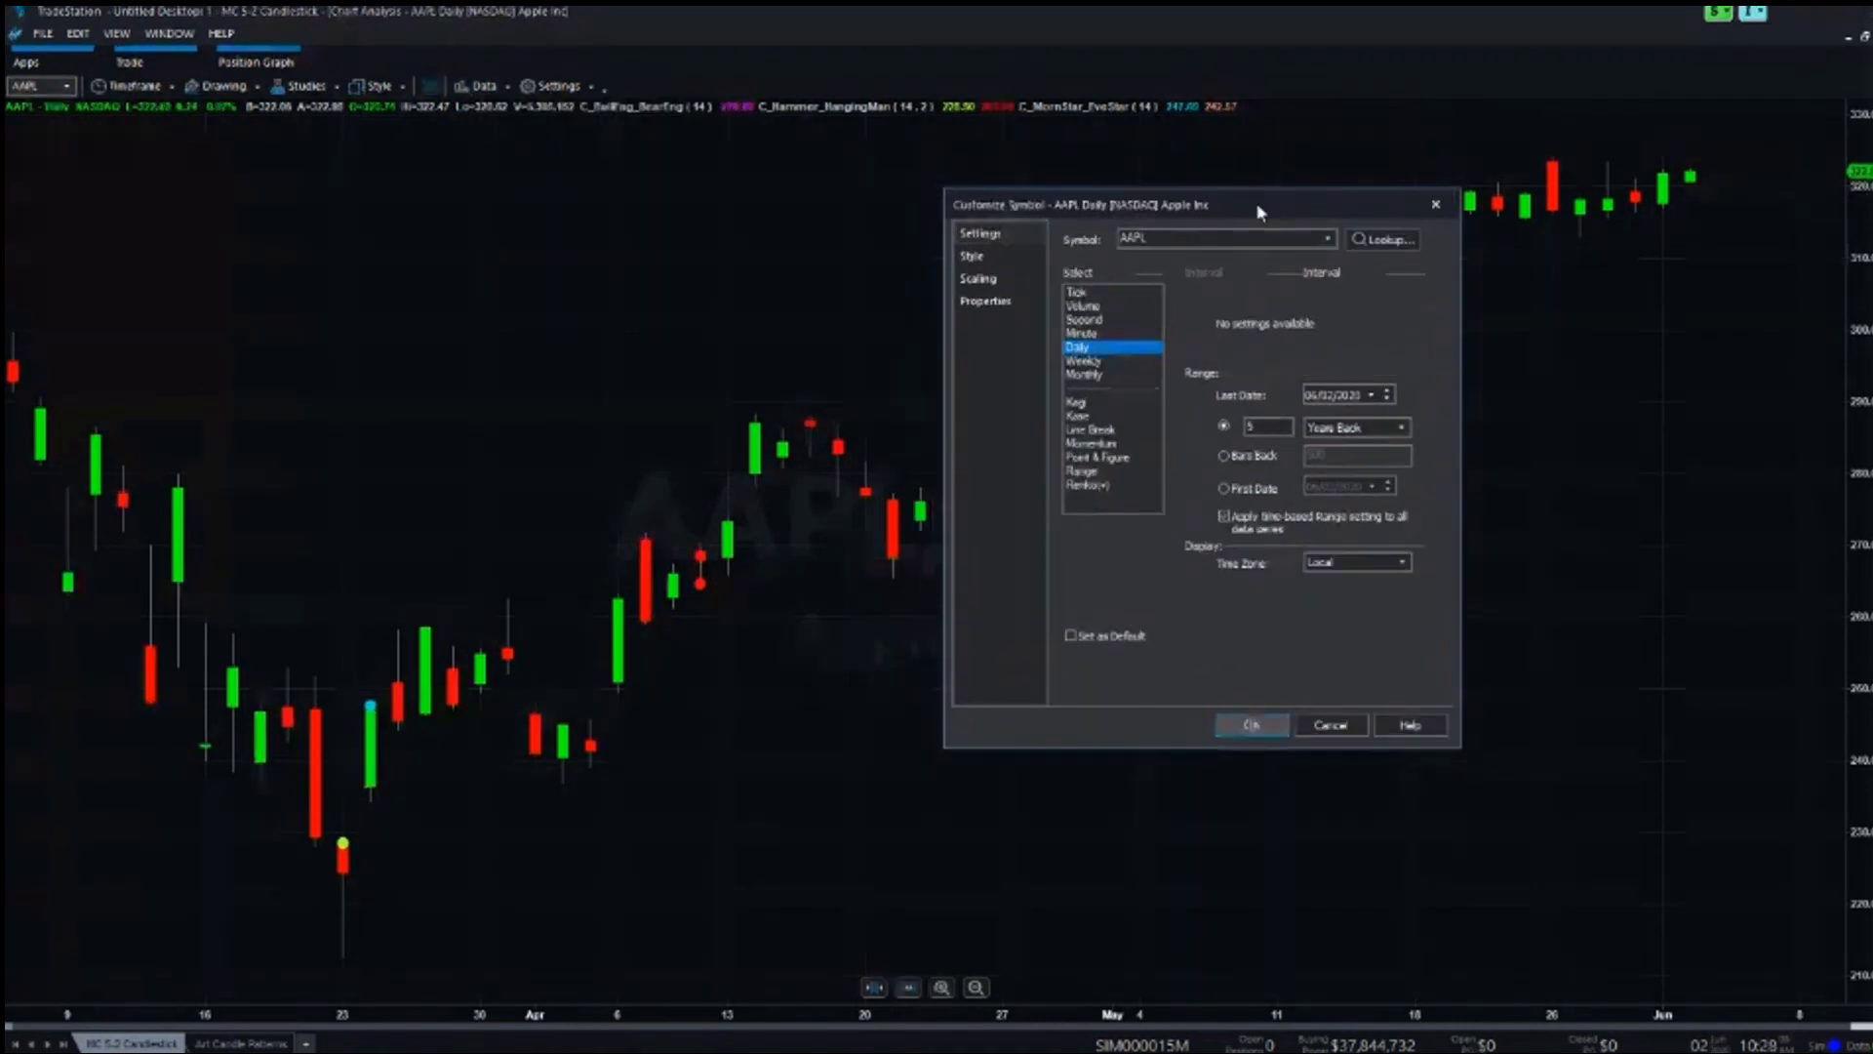
click(973, 258)
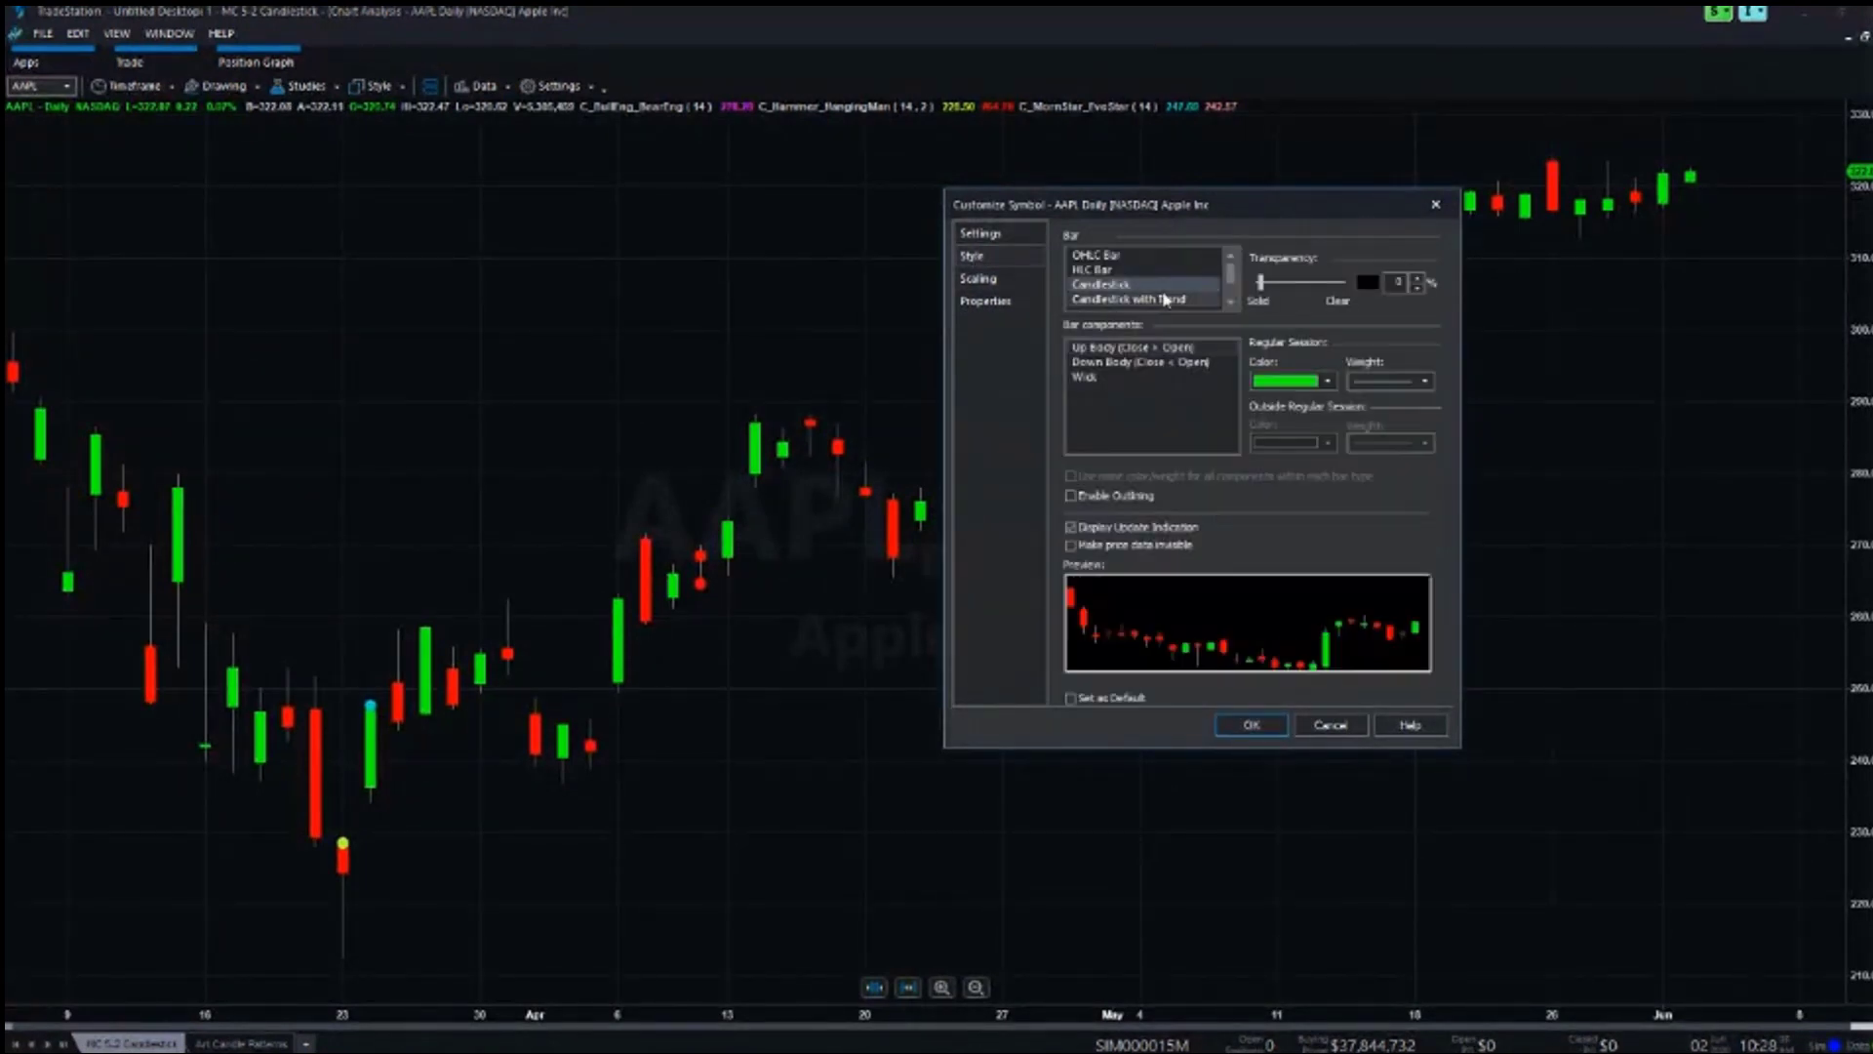
click(1112, 300)
click(1110, 285)
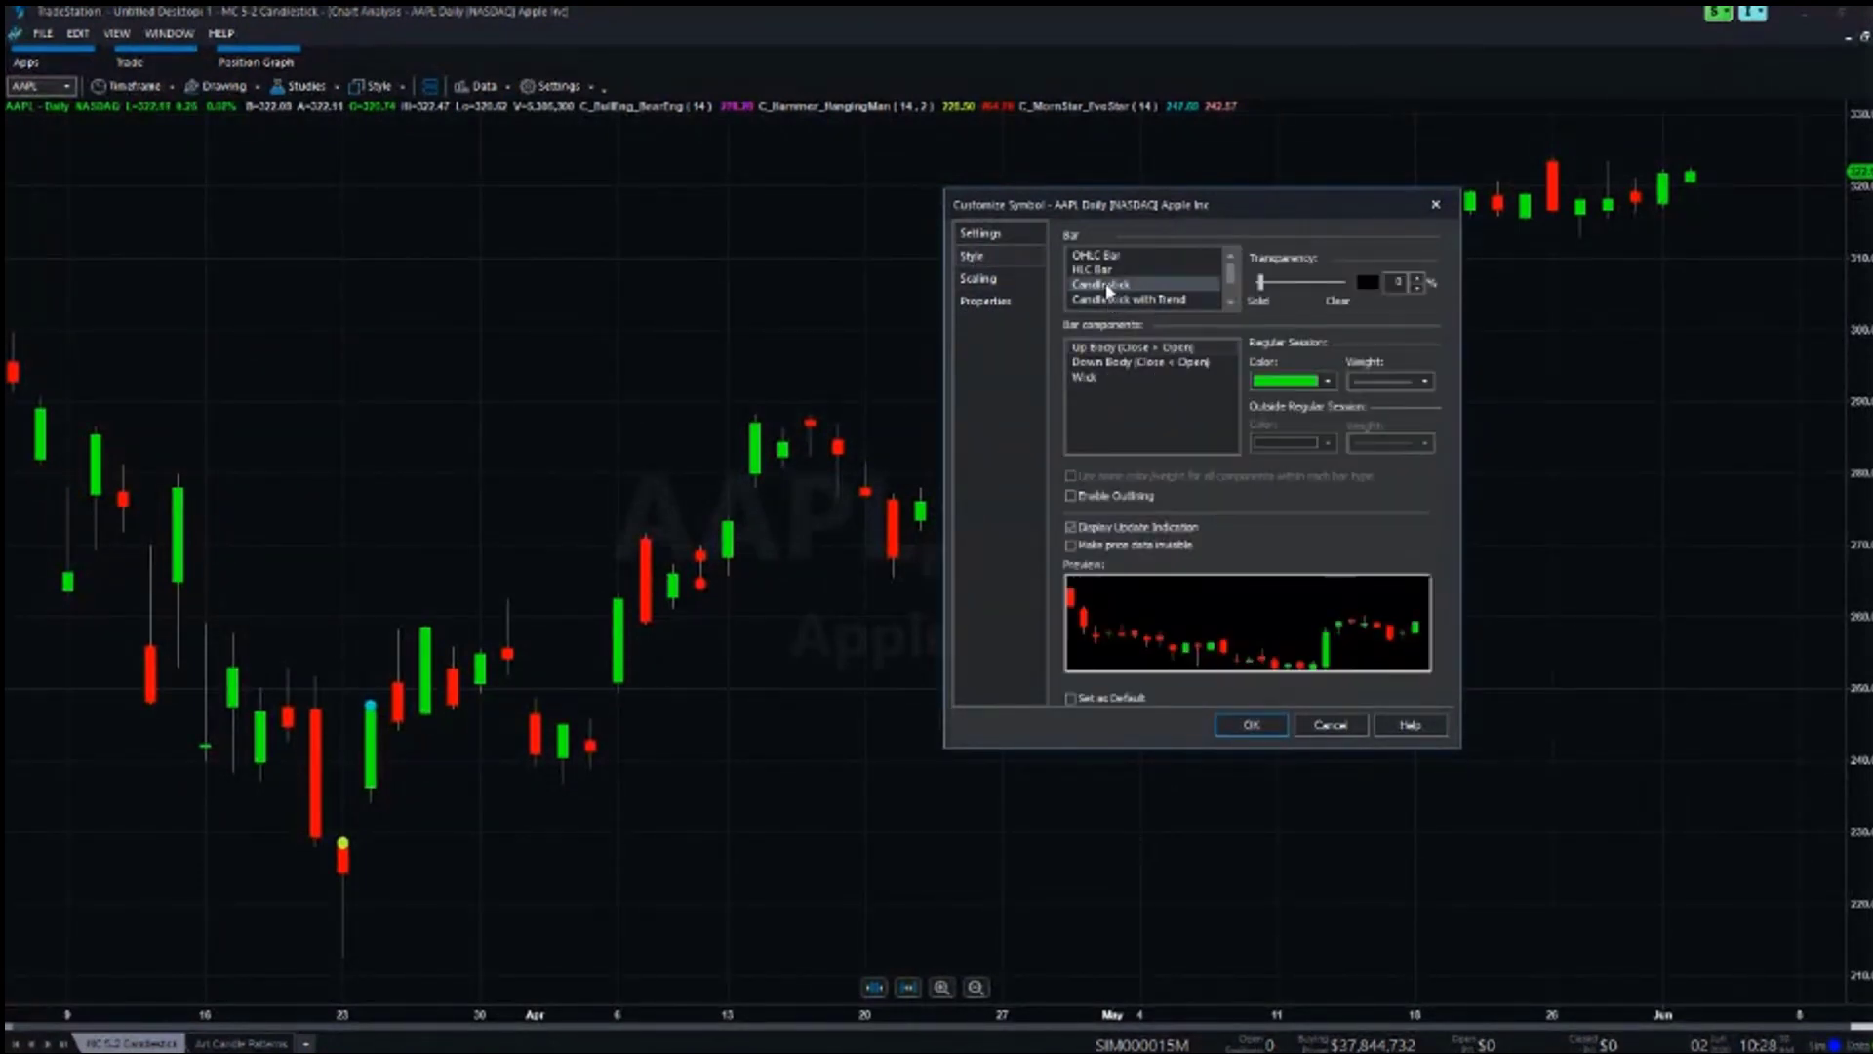
click(1099, 301)
click(1095, 288)
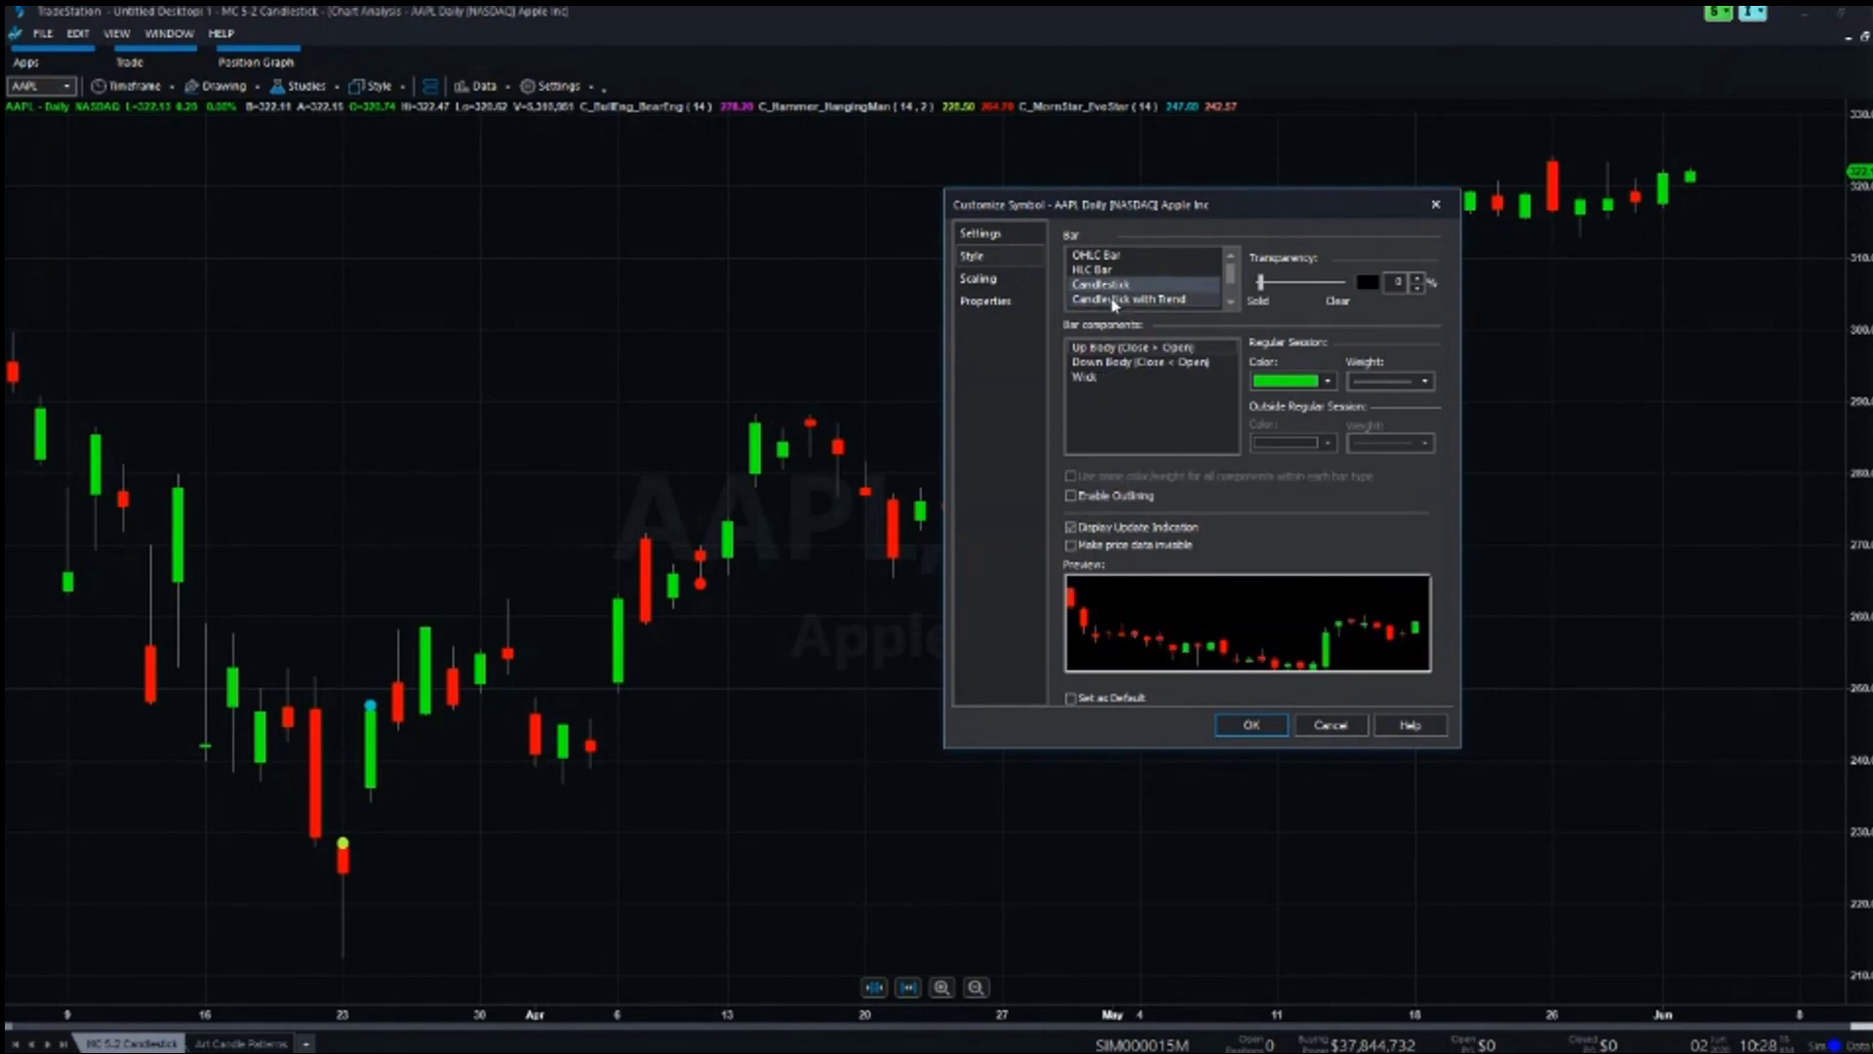
click(1115, 302)
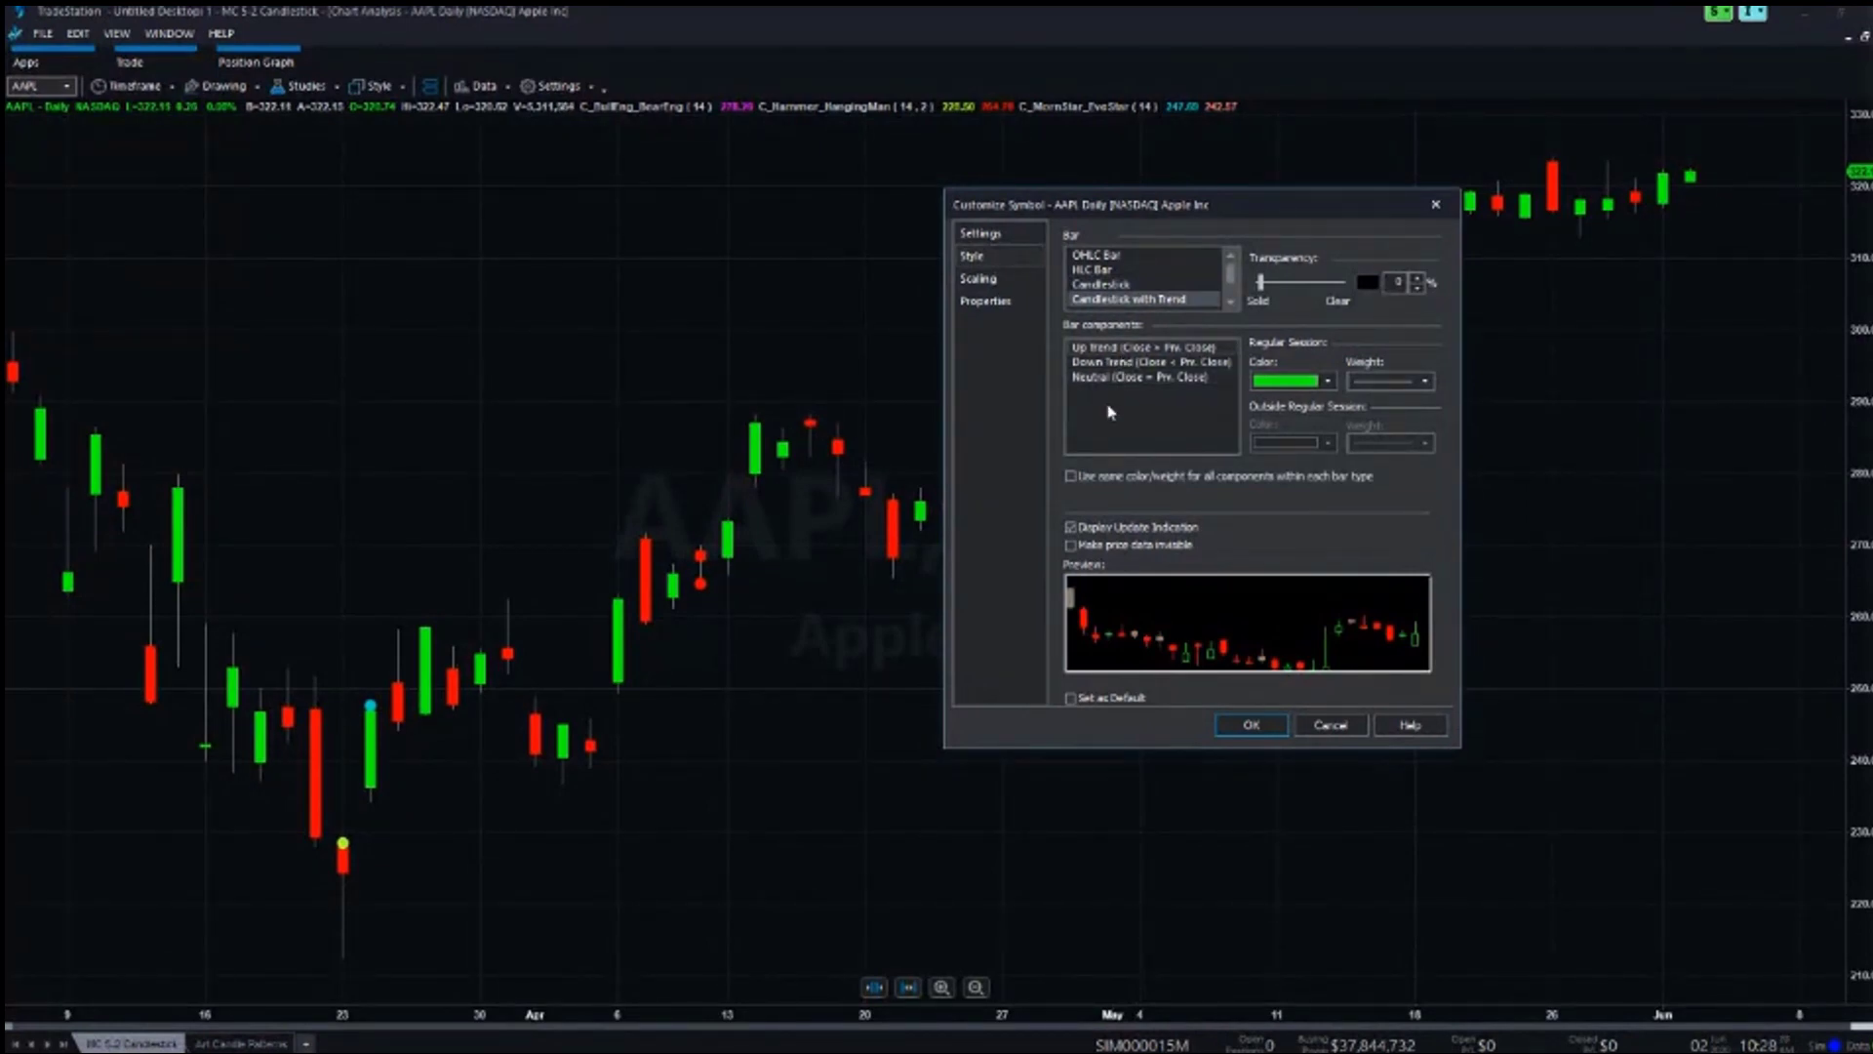
Check the colors of the Up Trend, Down Trend and Neutral components and apply the Candlestick with Trend style to the chart.
click(1114, 349)
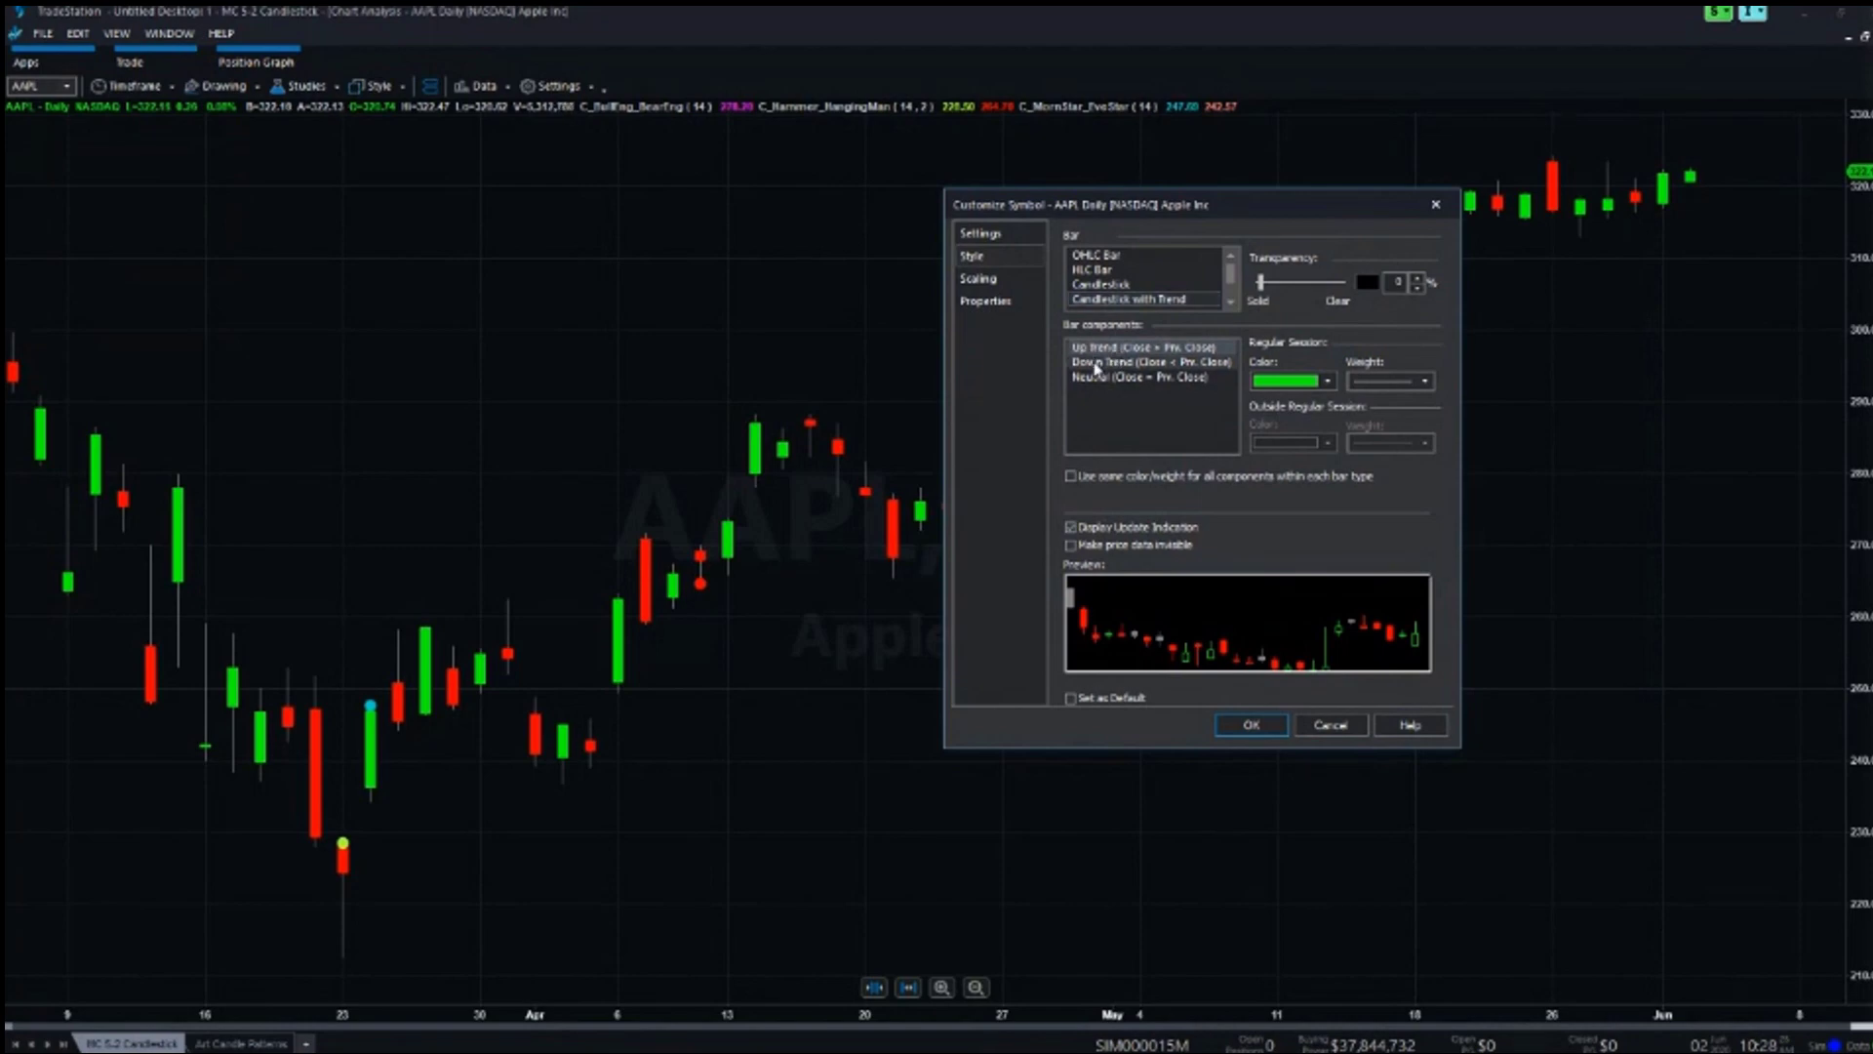
click(1096, 368)
click(1093, 377)
click(1122, 348)
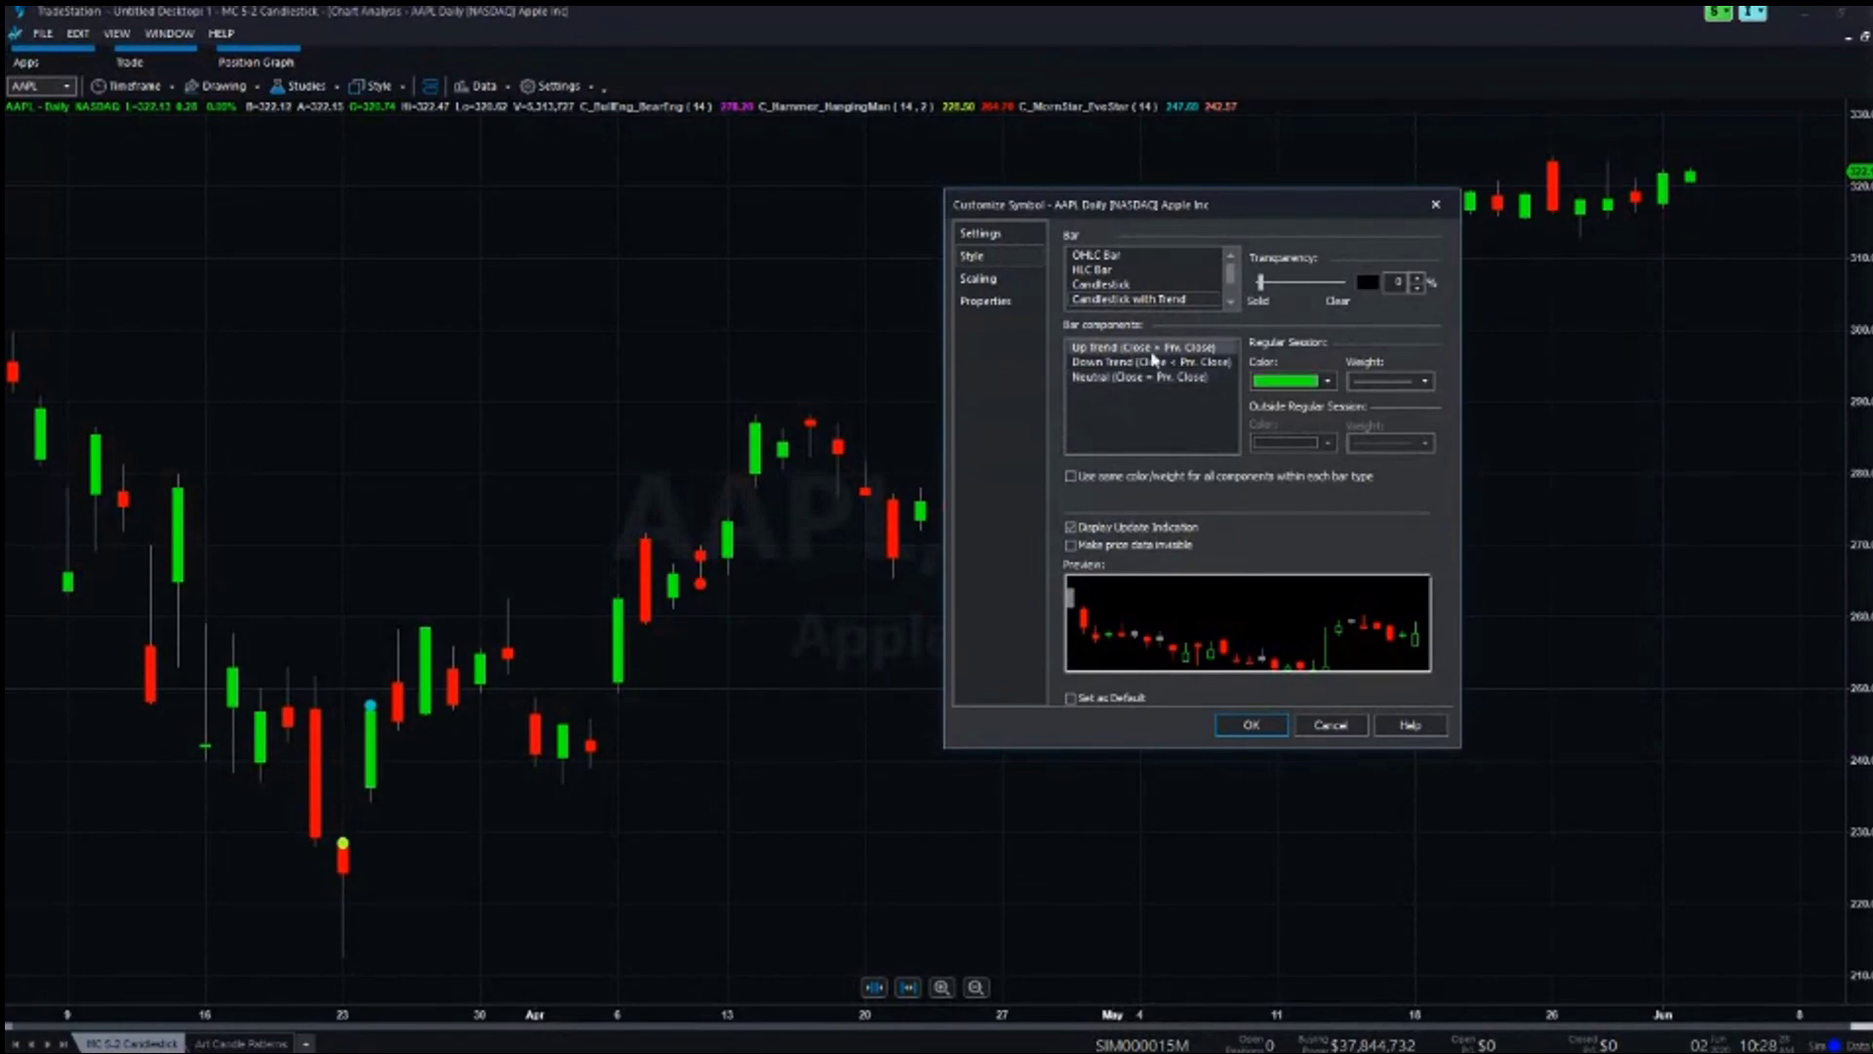
click(1130, 364)
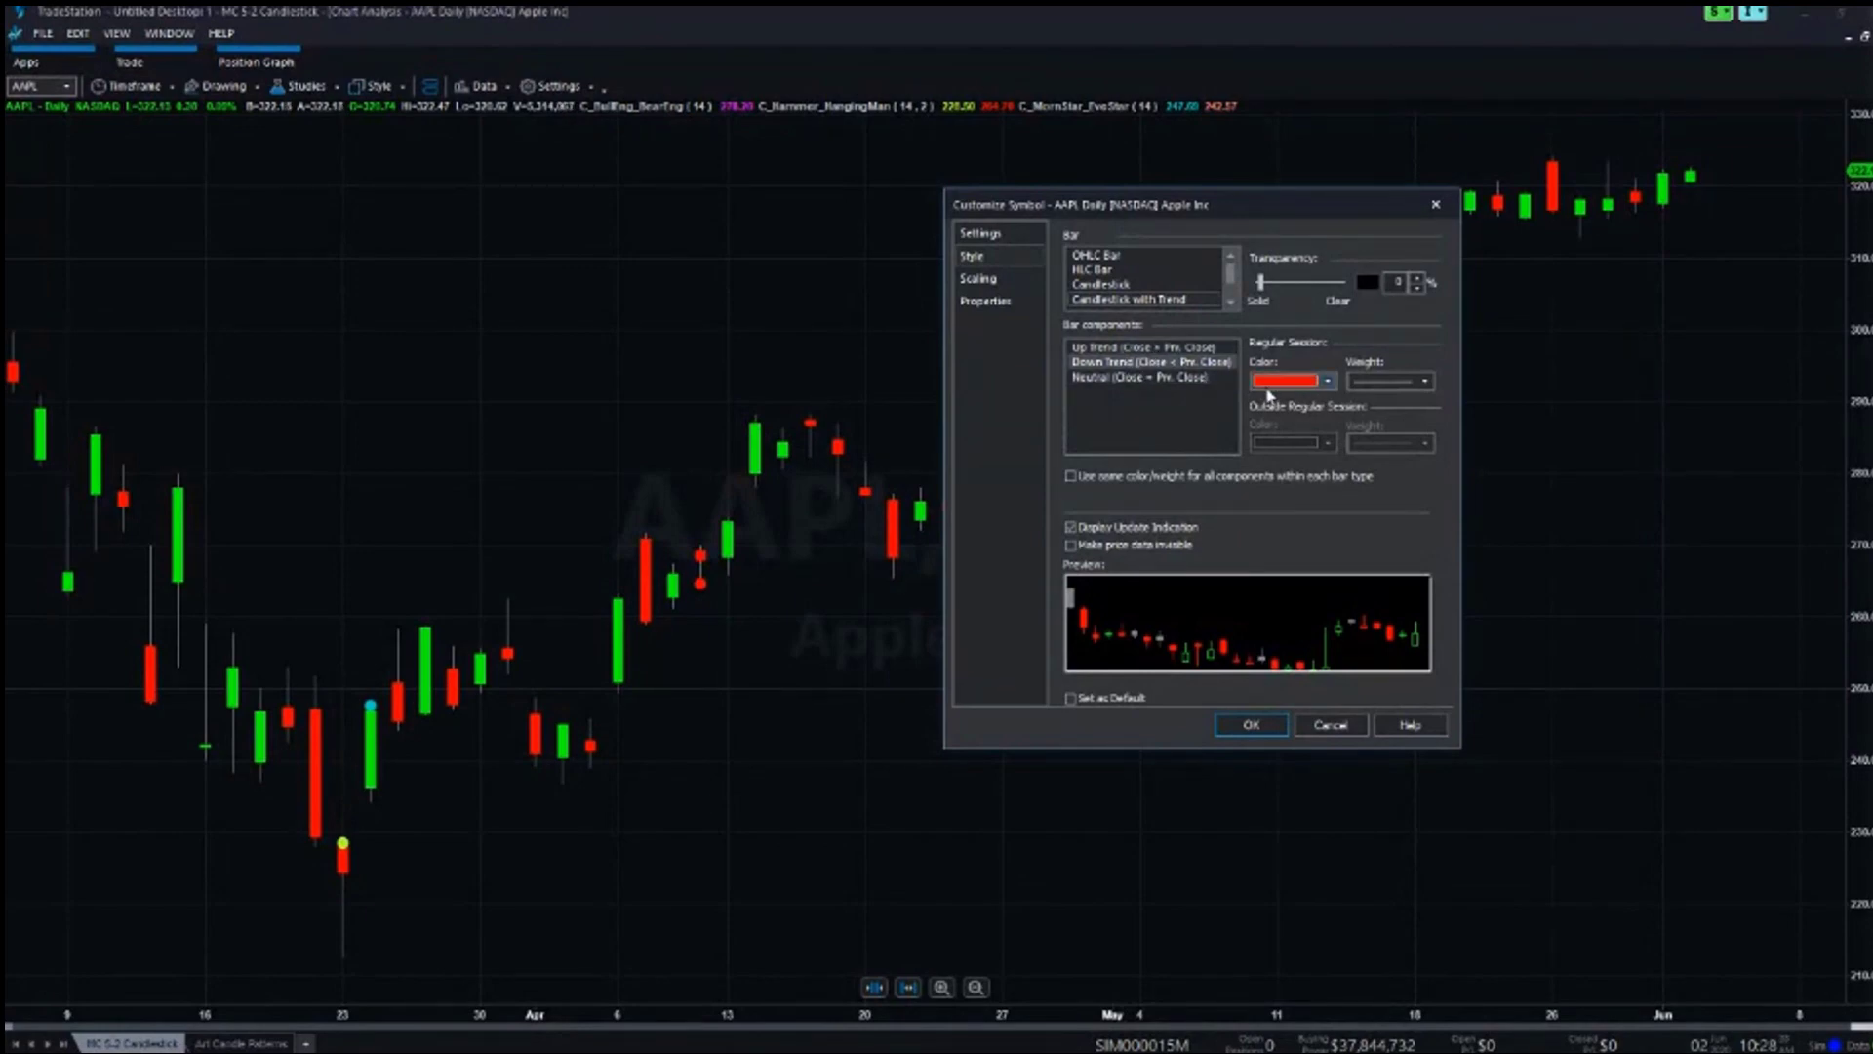
click(1117, 348)
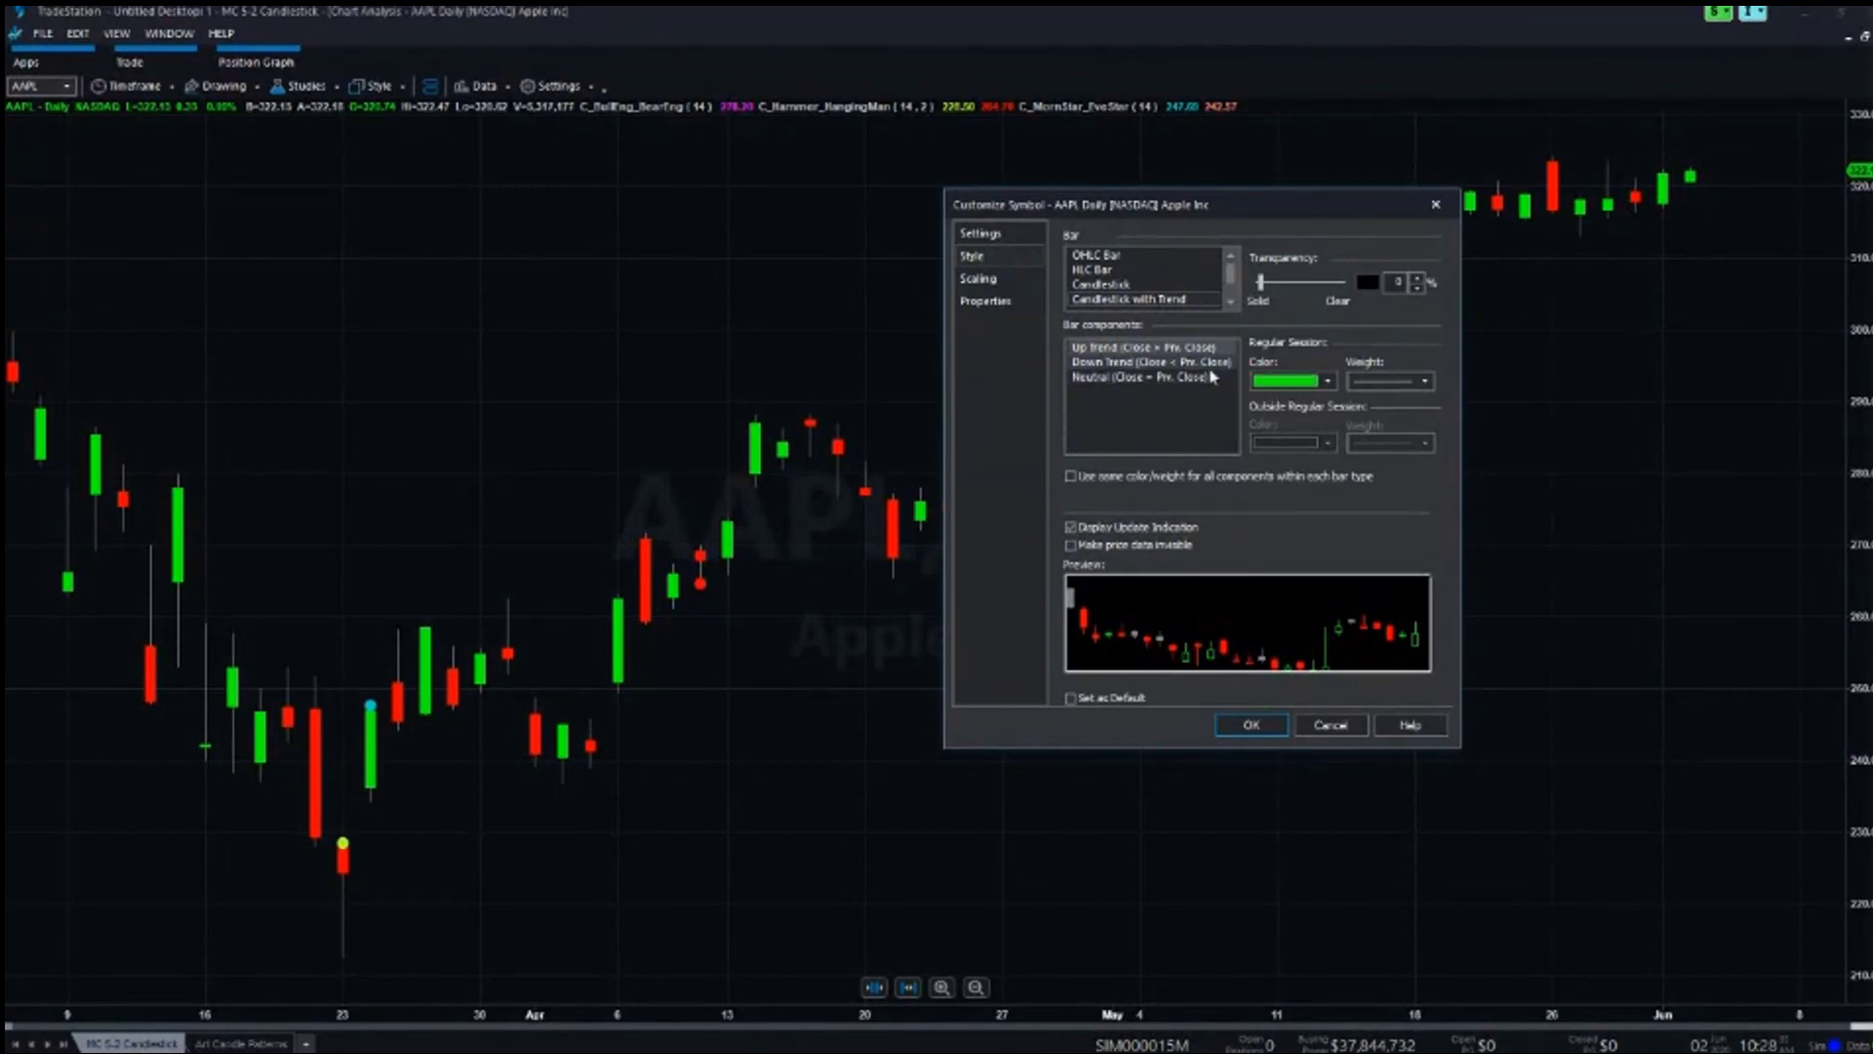
click(1093, 369)
click(1095, 377)
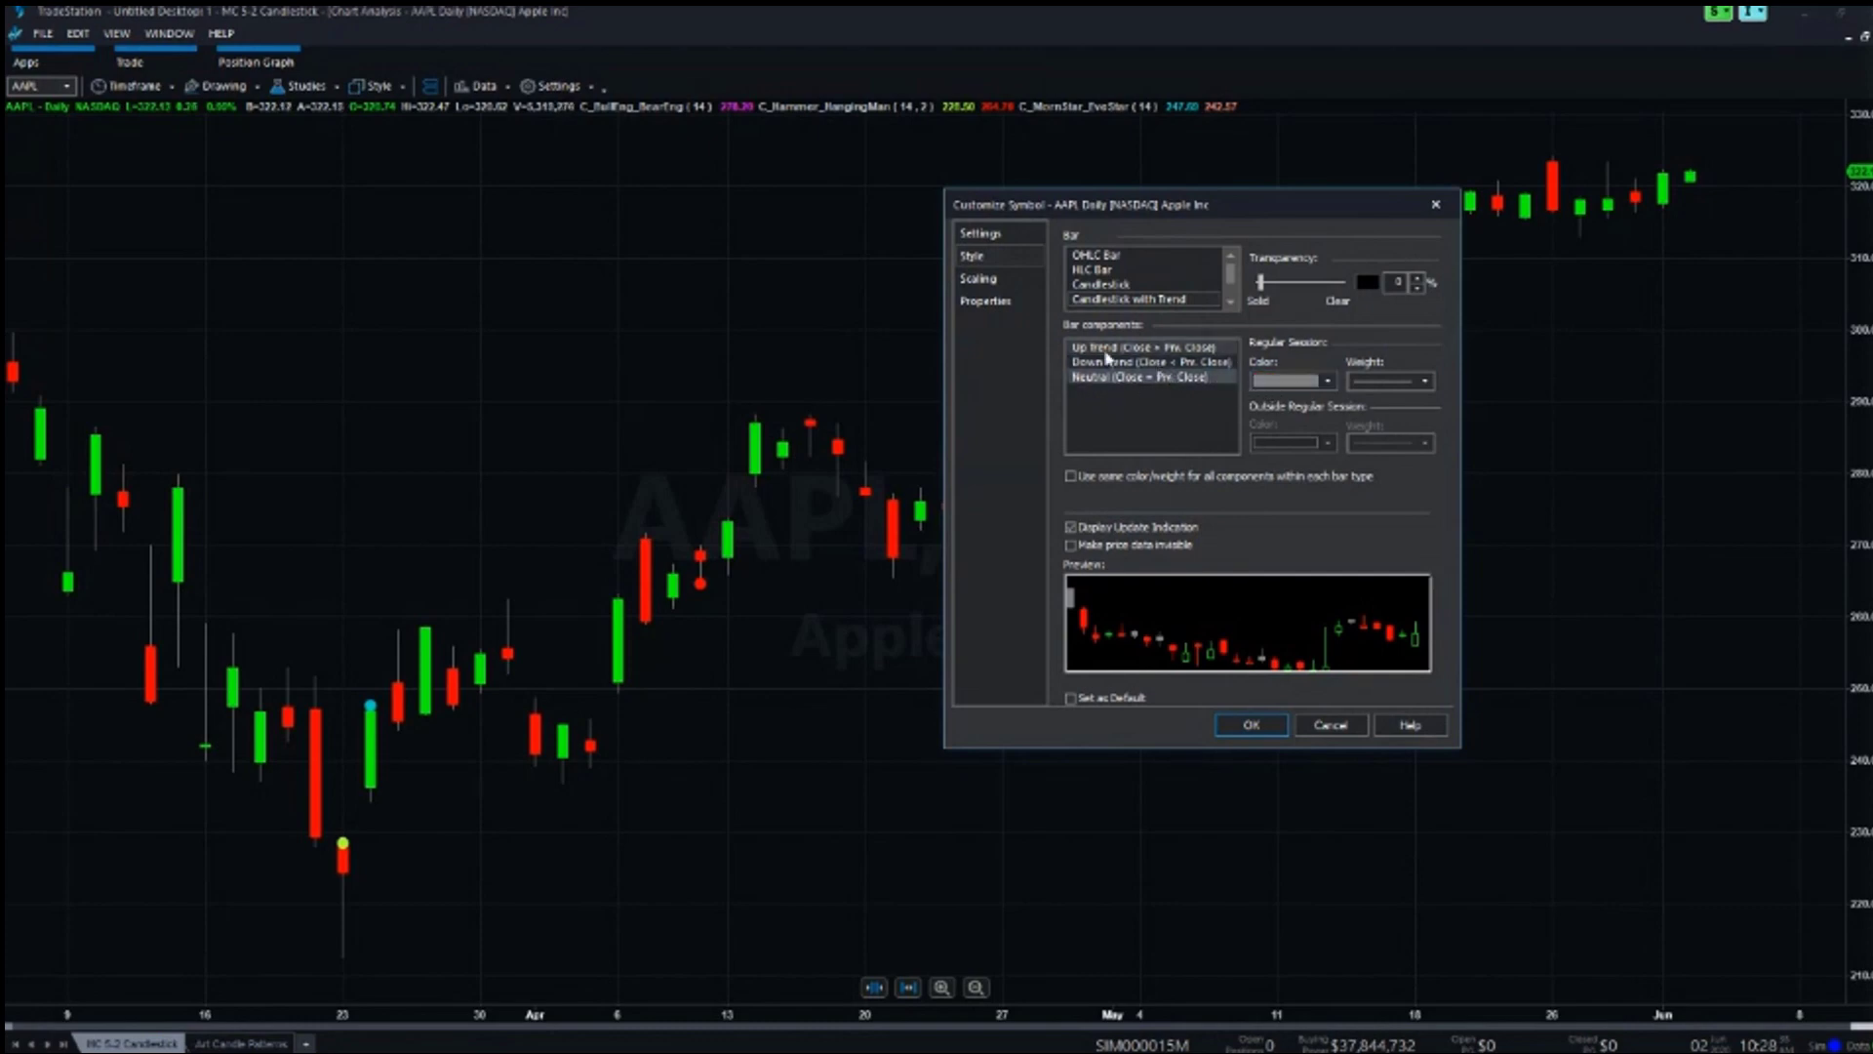
click(1252, 726)
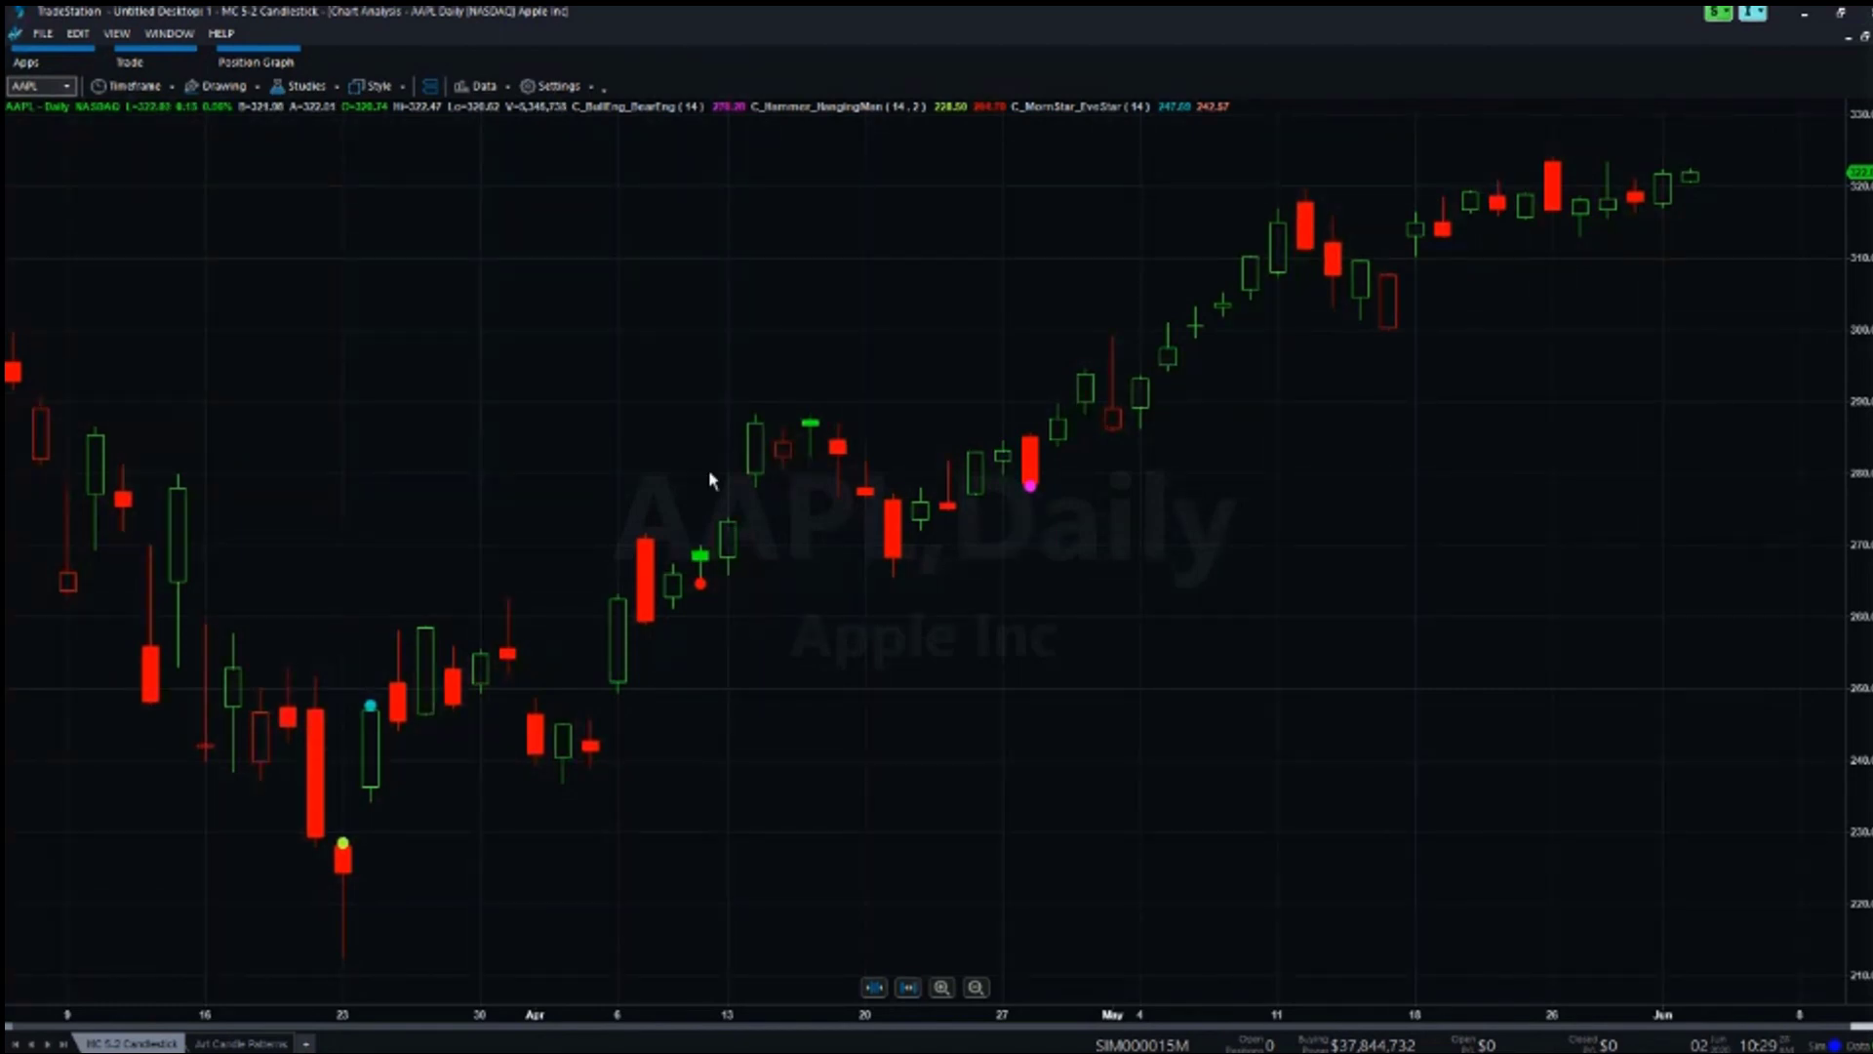
Set both the Up Trend and Down Trend candle colors of the AAPL symbol to white and apply them.
click(480, 87)
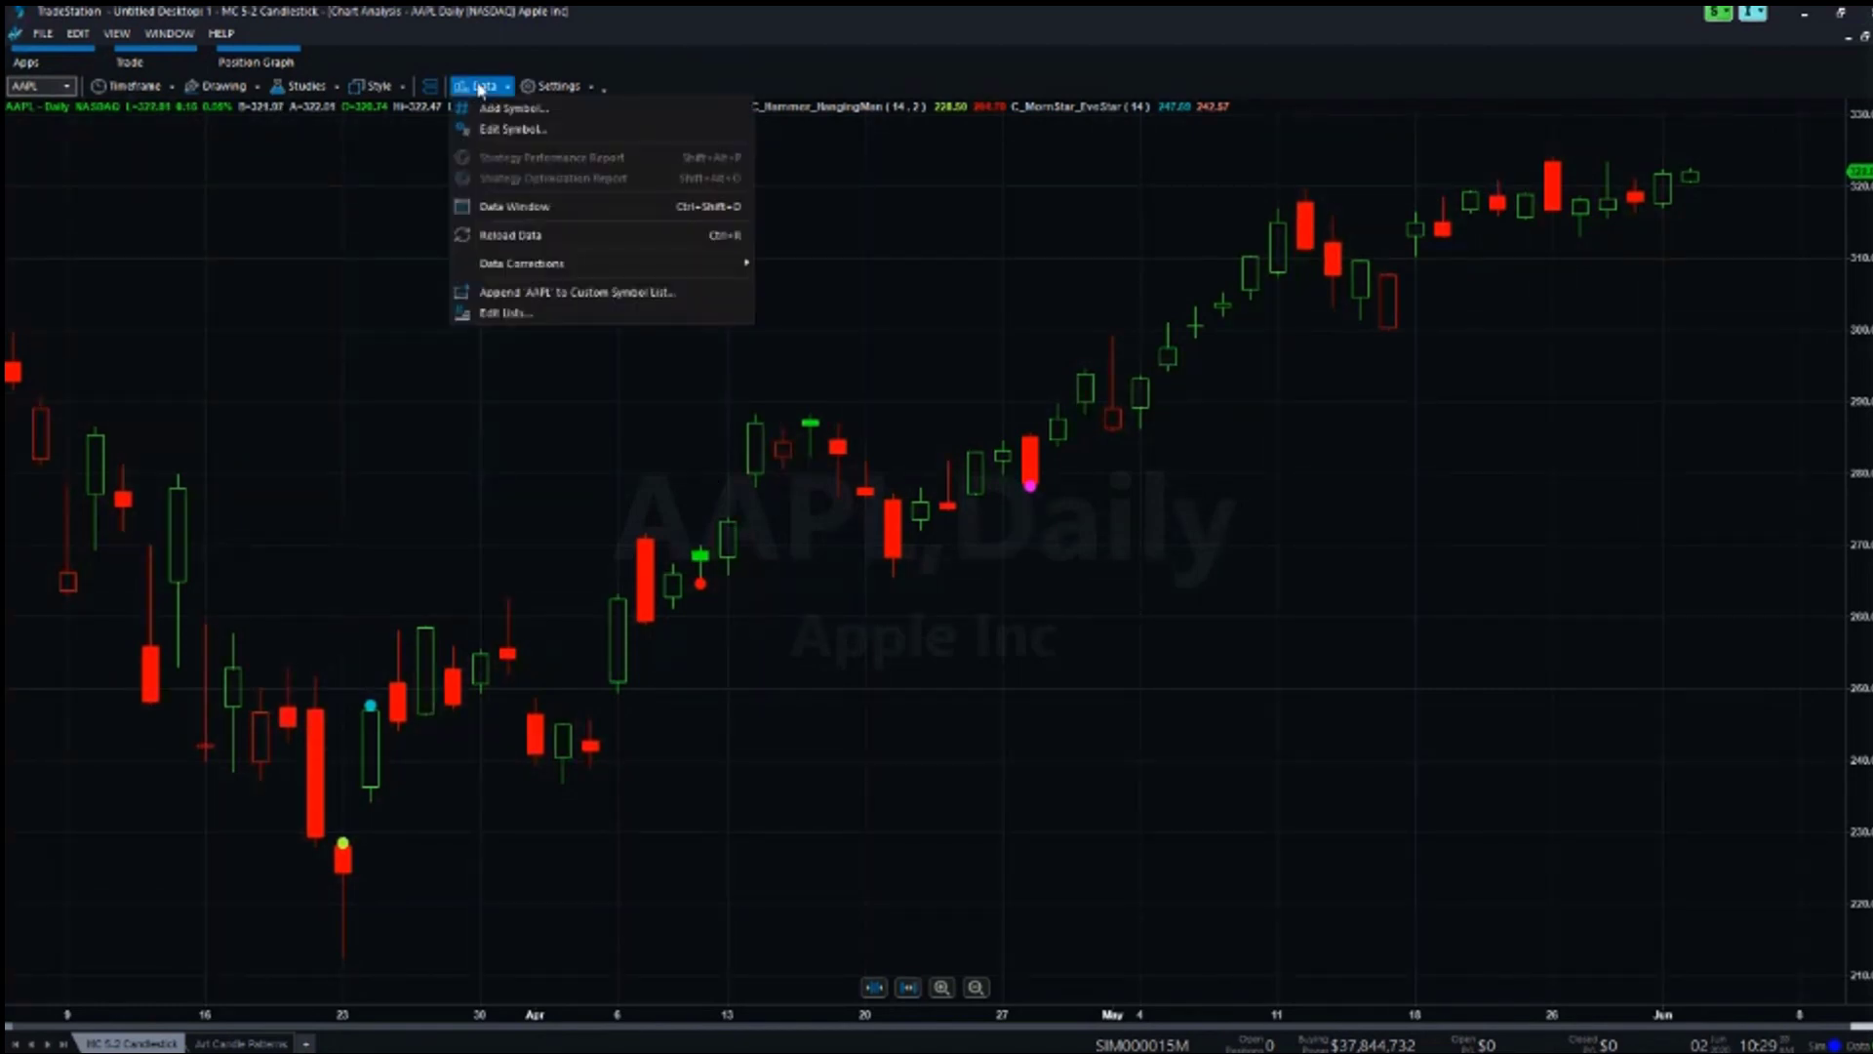
click(490, 131)
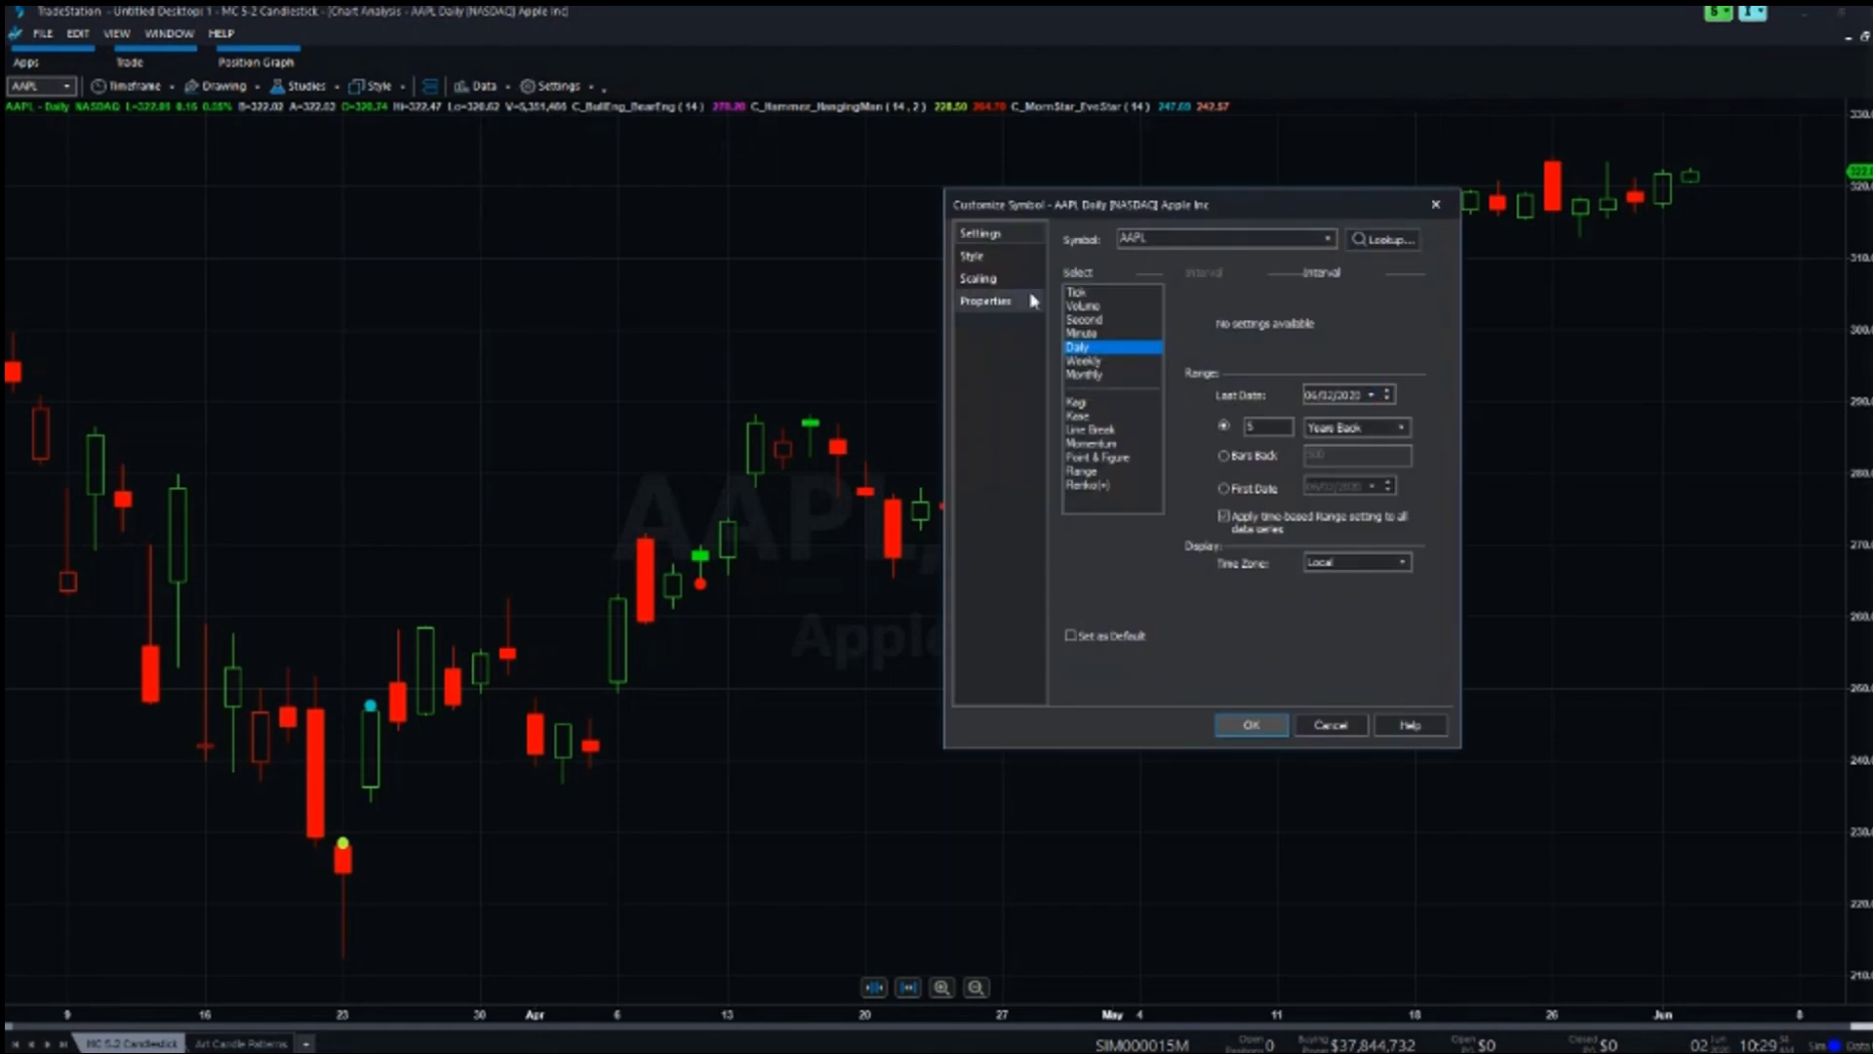
click(972, 255)
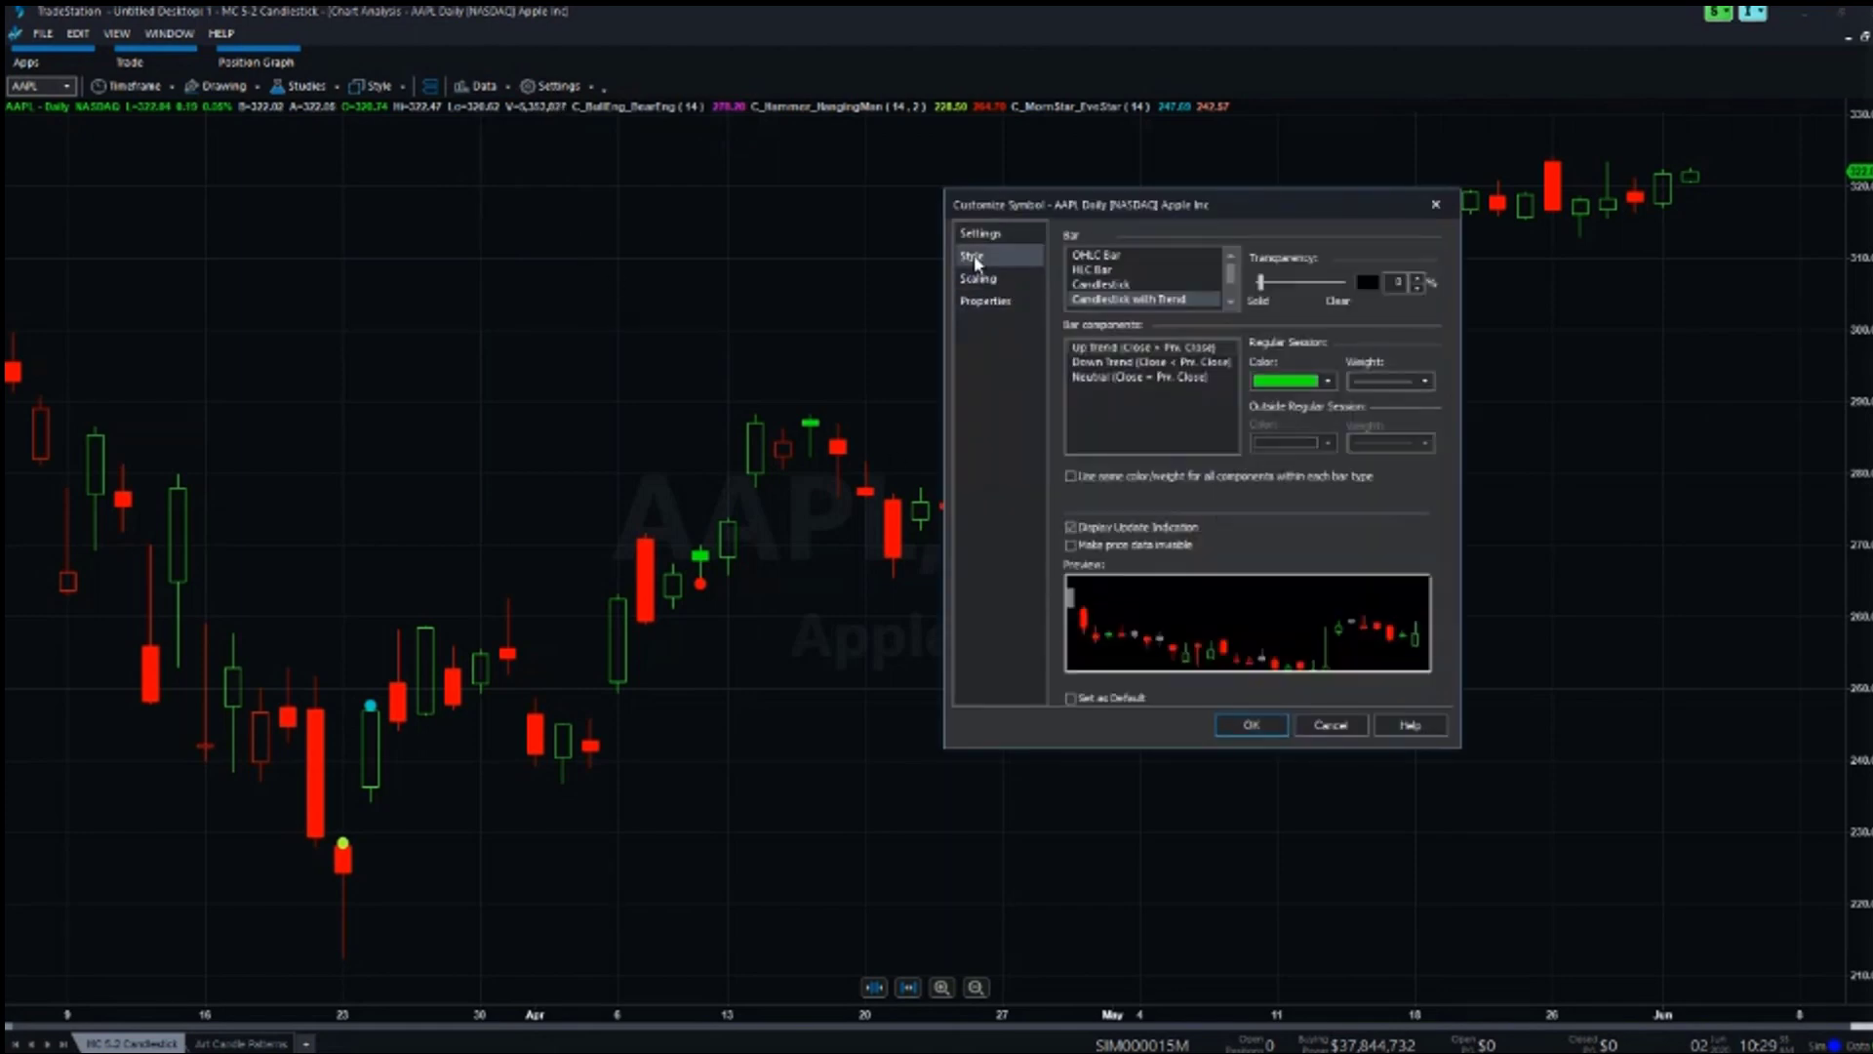
click(1156, 348)
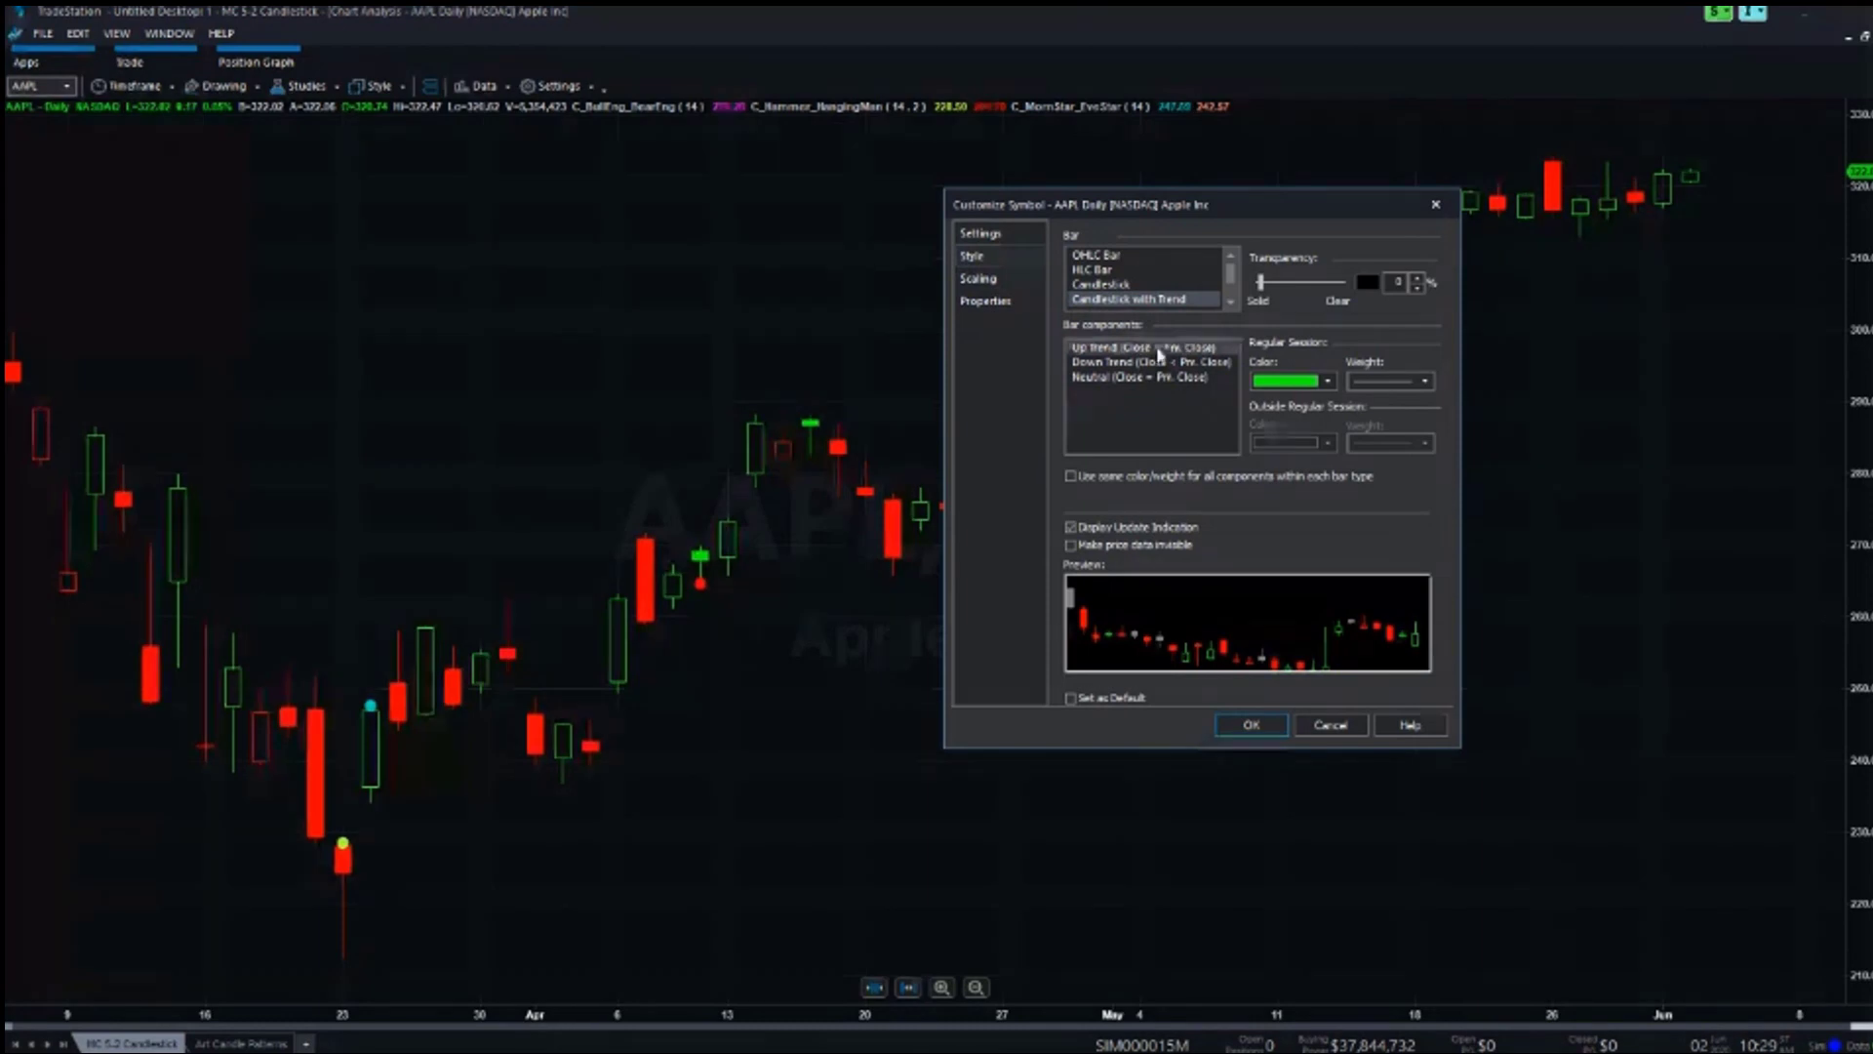
click(1333, 389)
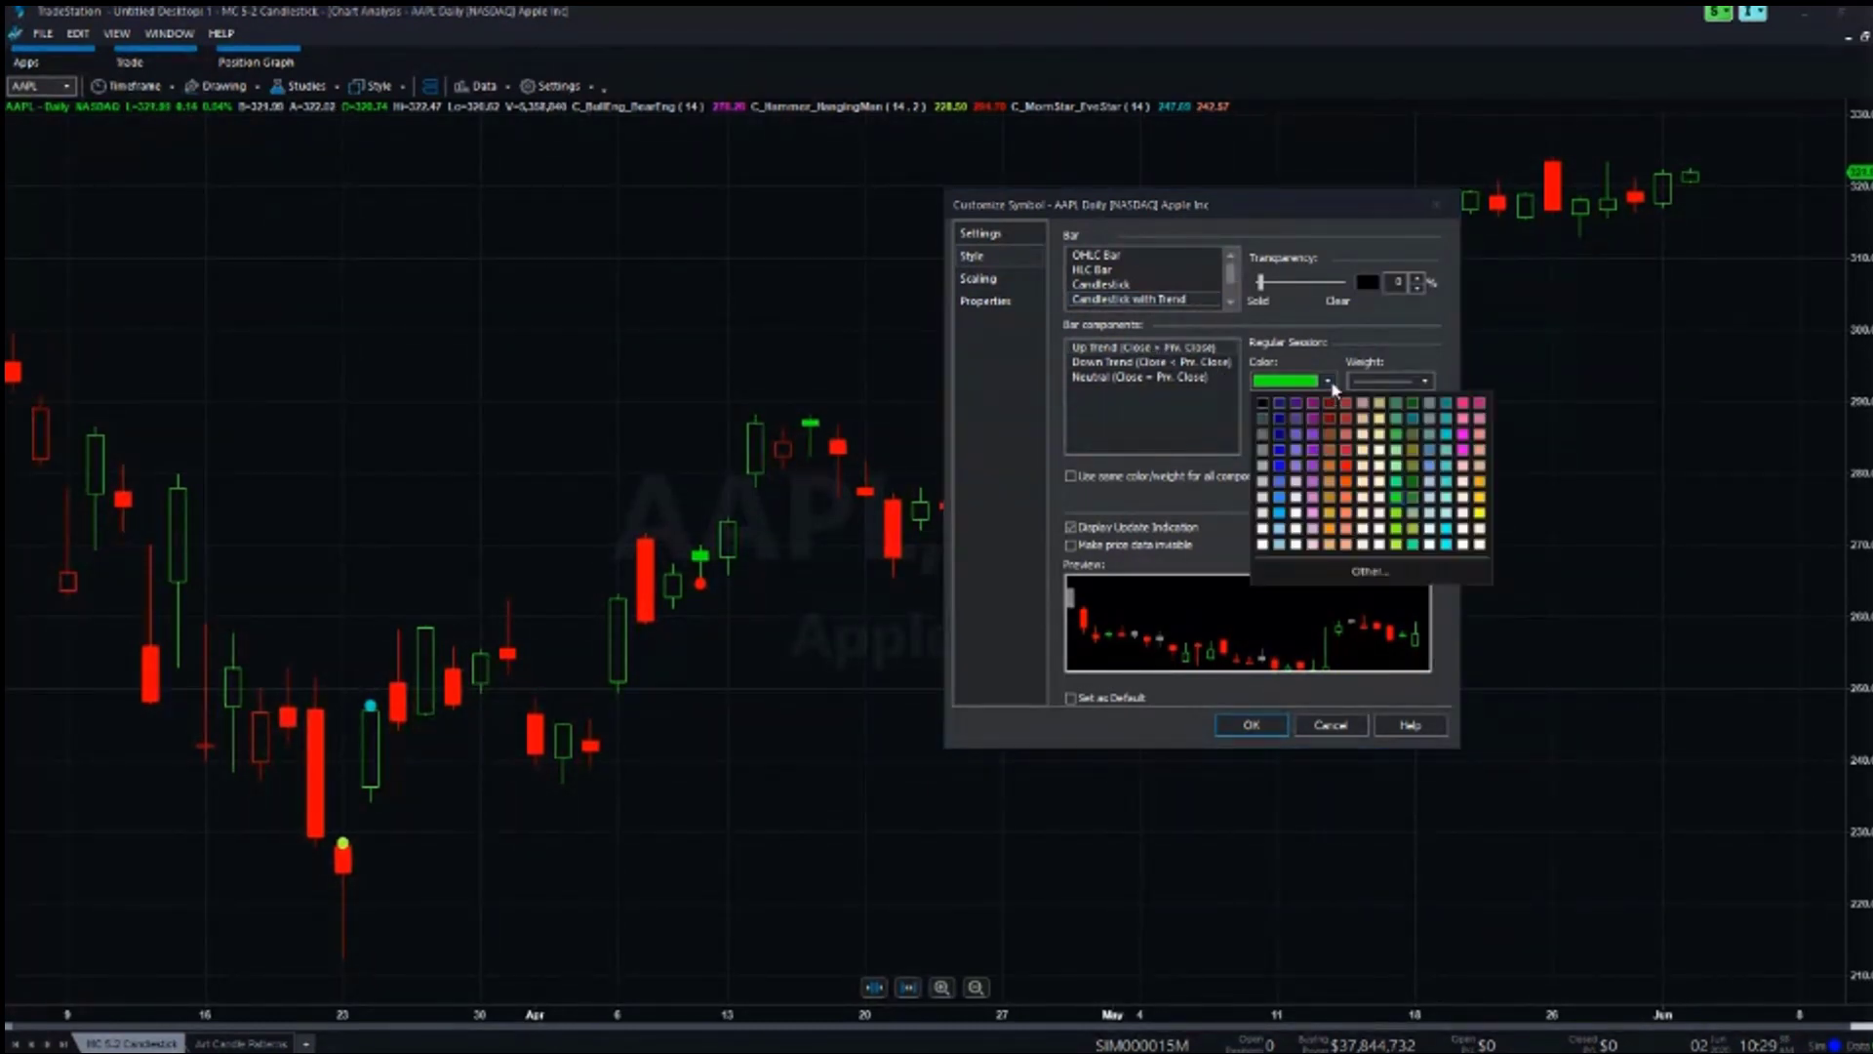
click(1269, 552)
click(1152, 362)
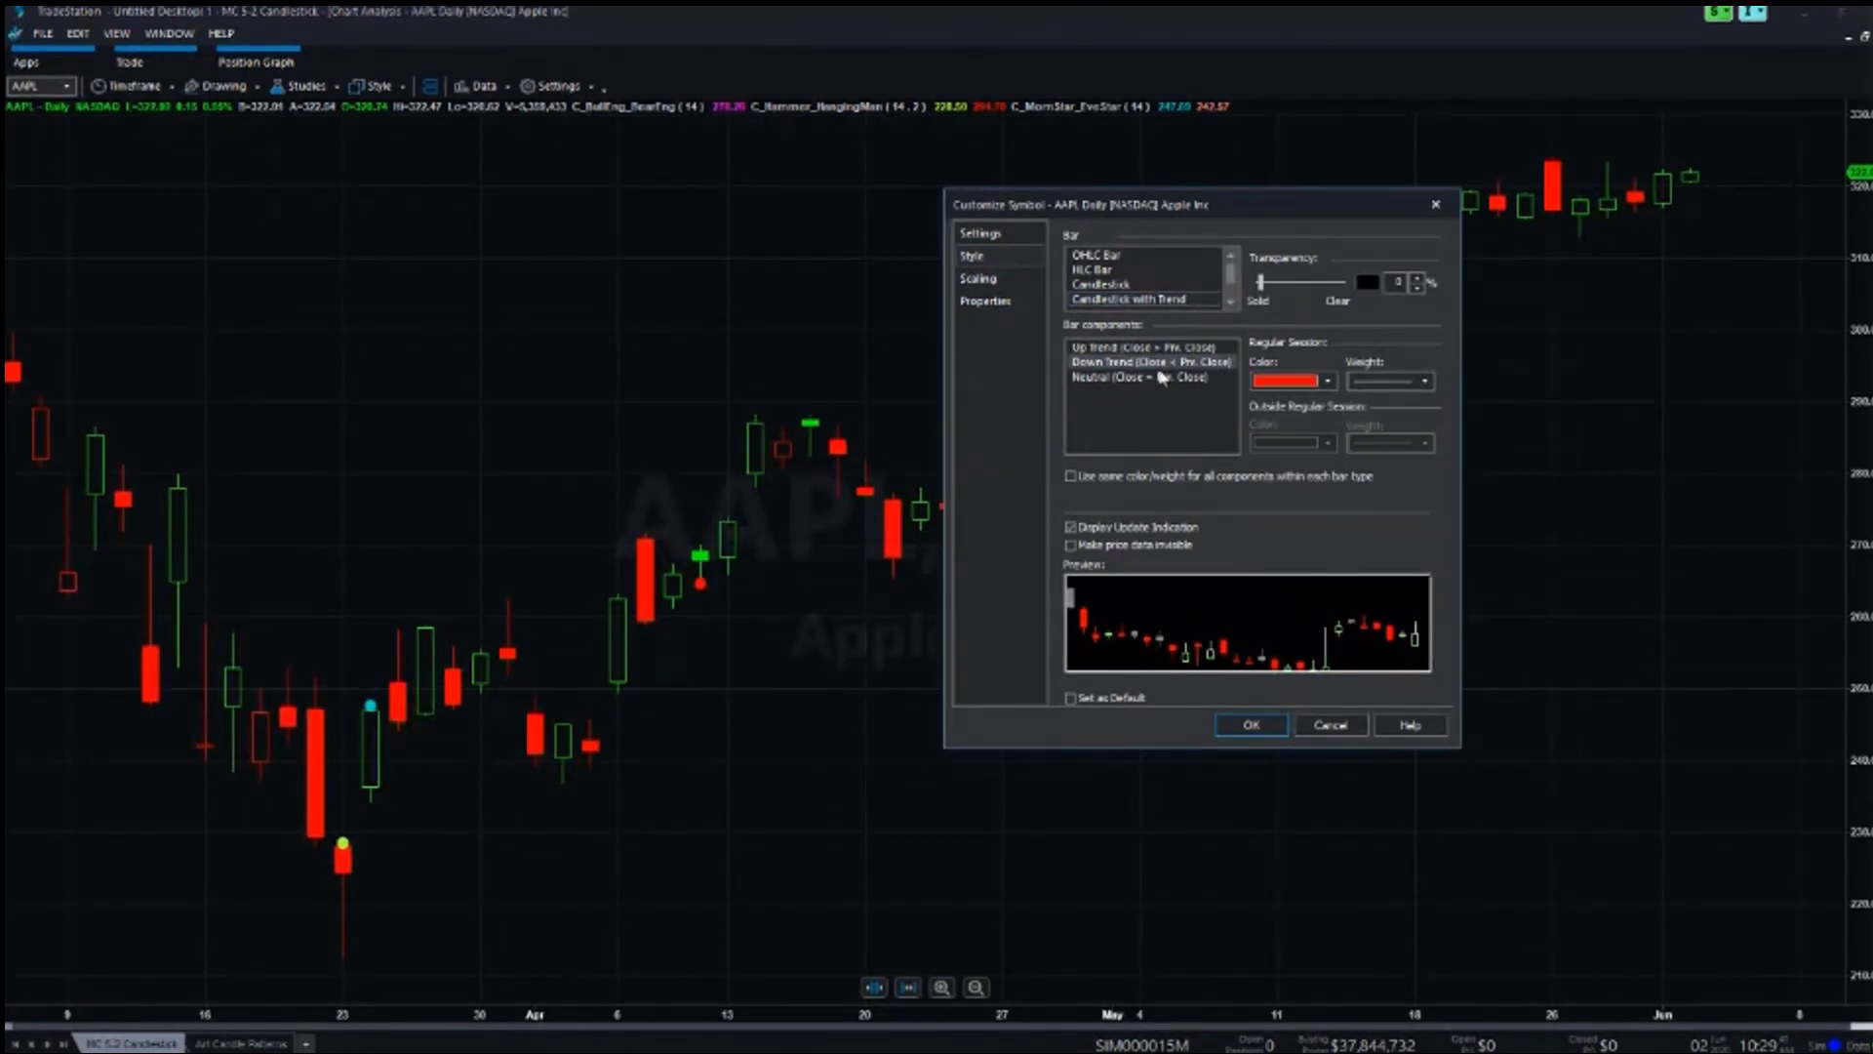
click(1328, 383)
click(1264, 545)
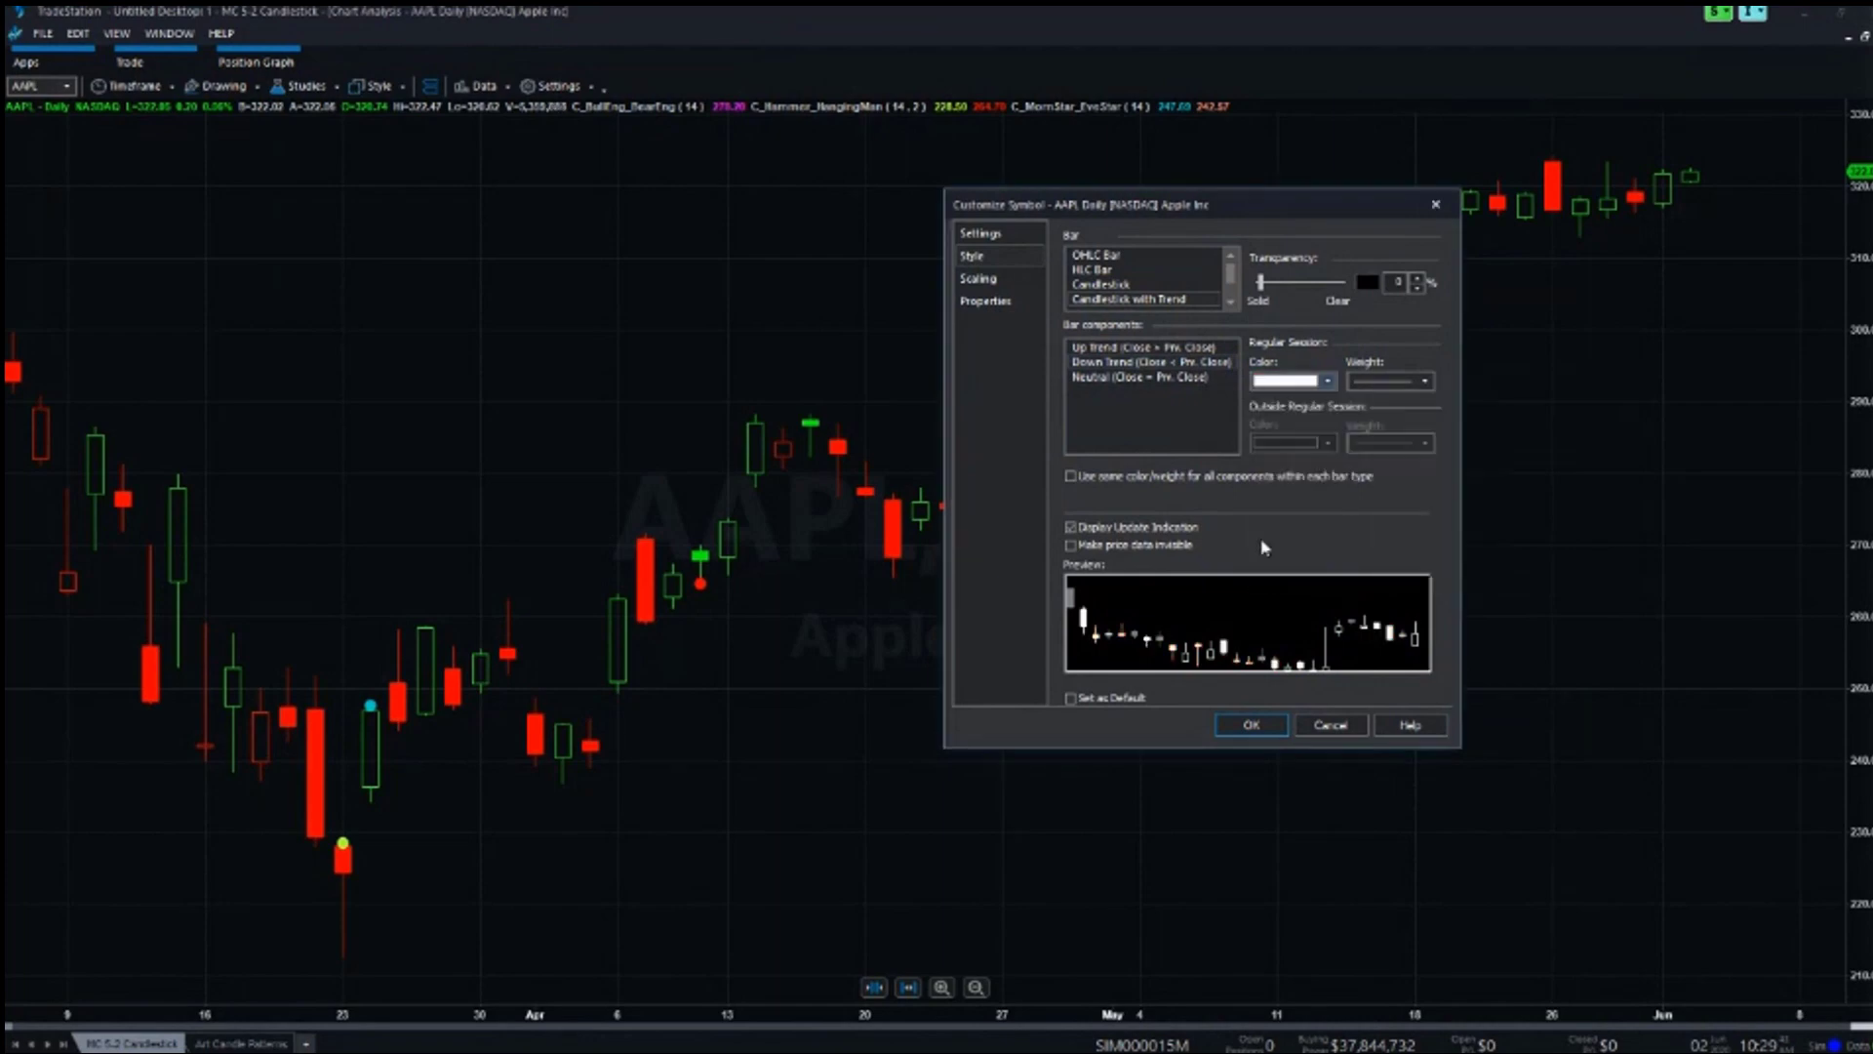
click(1253, 726)
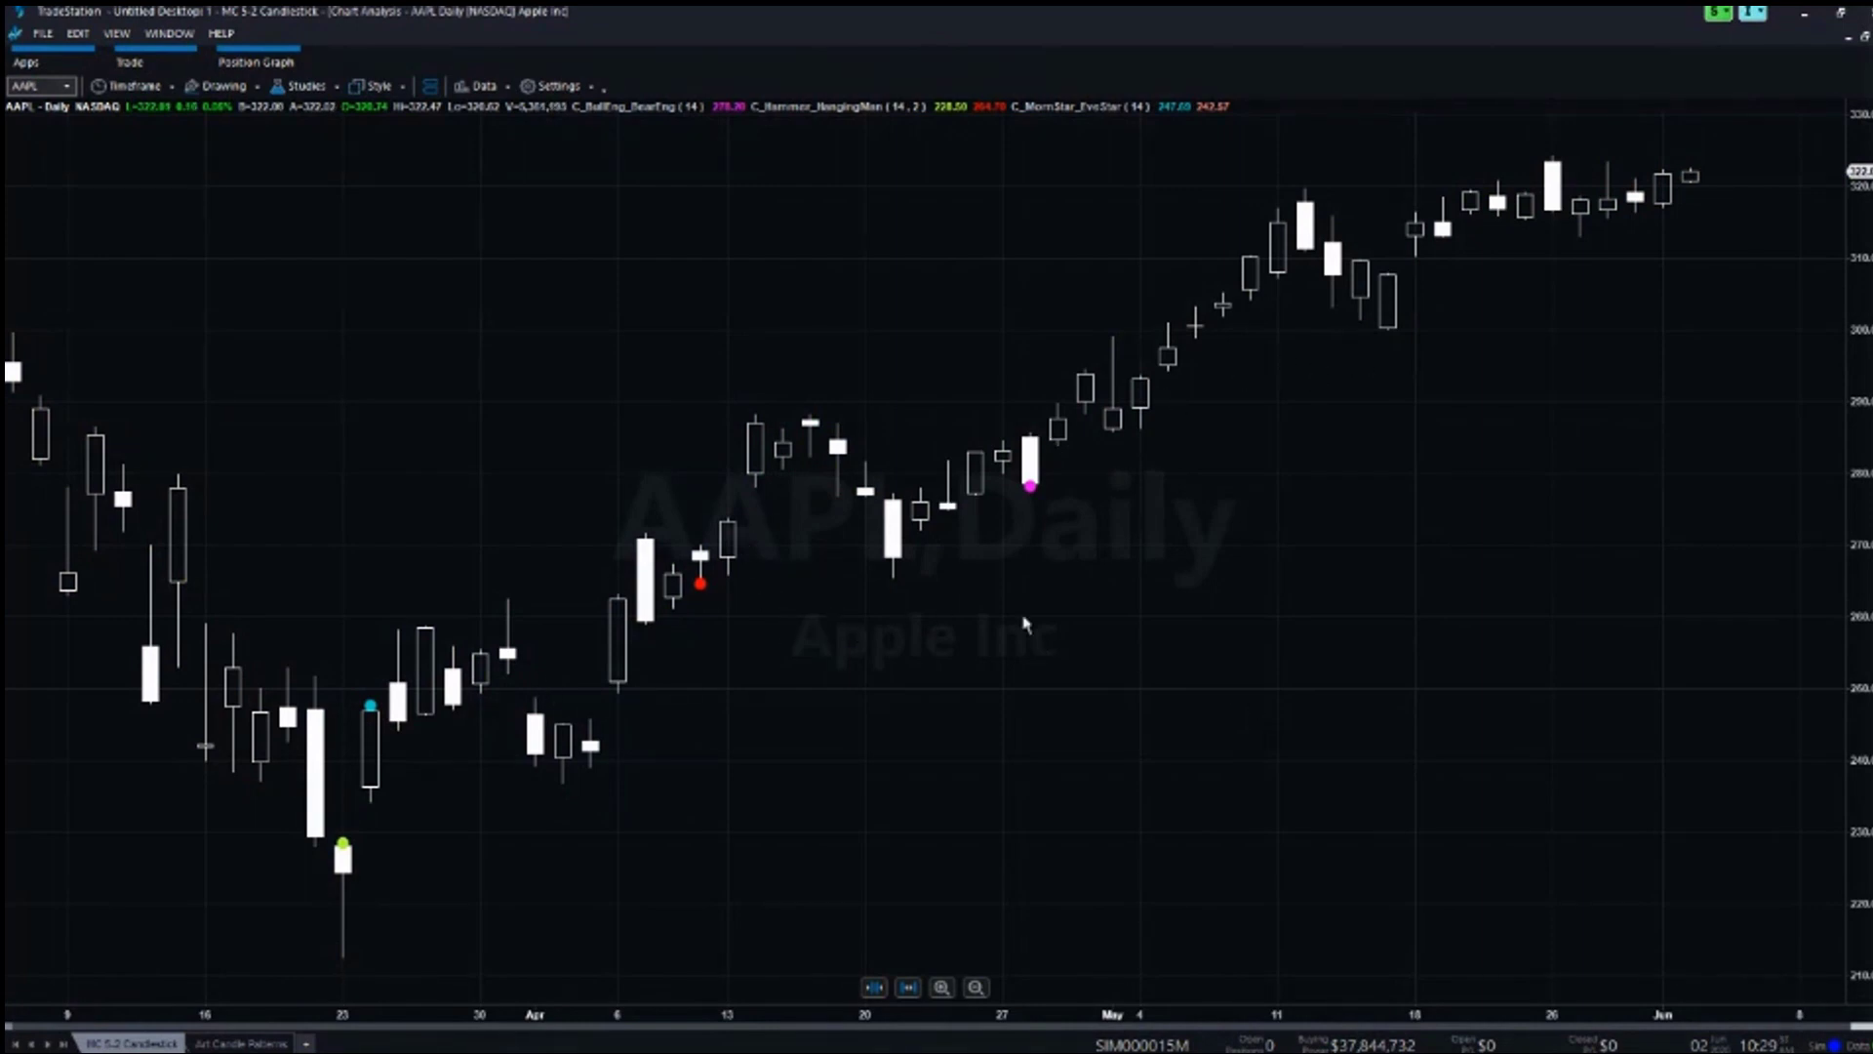
Set the Up Trend candle color to light green and the Down Trend color to pink, and apply both to the chart.
double_click(894, 527)
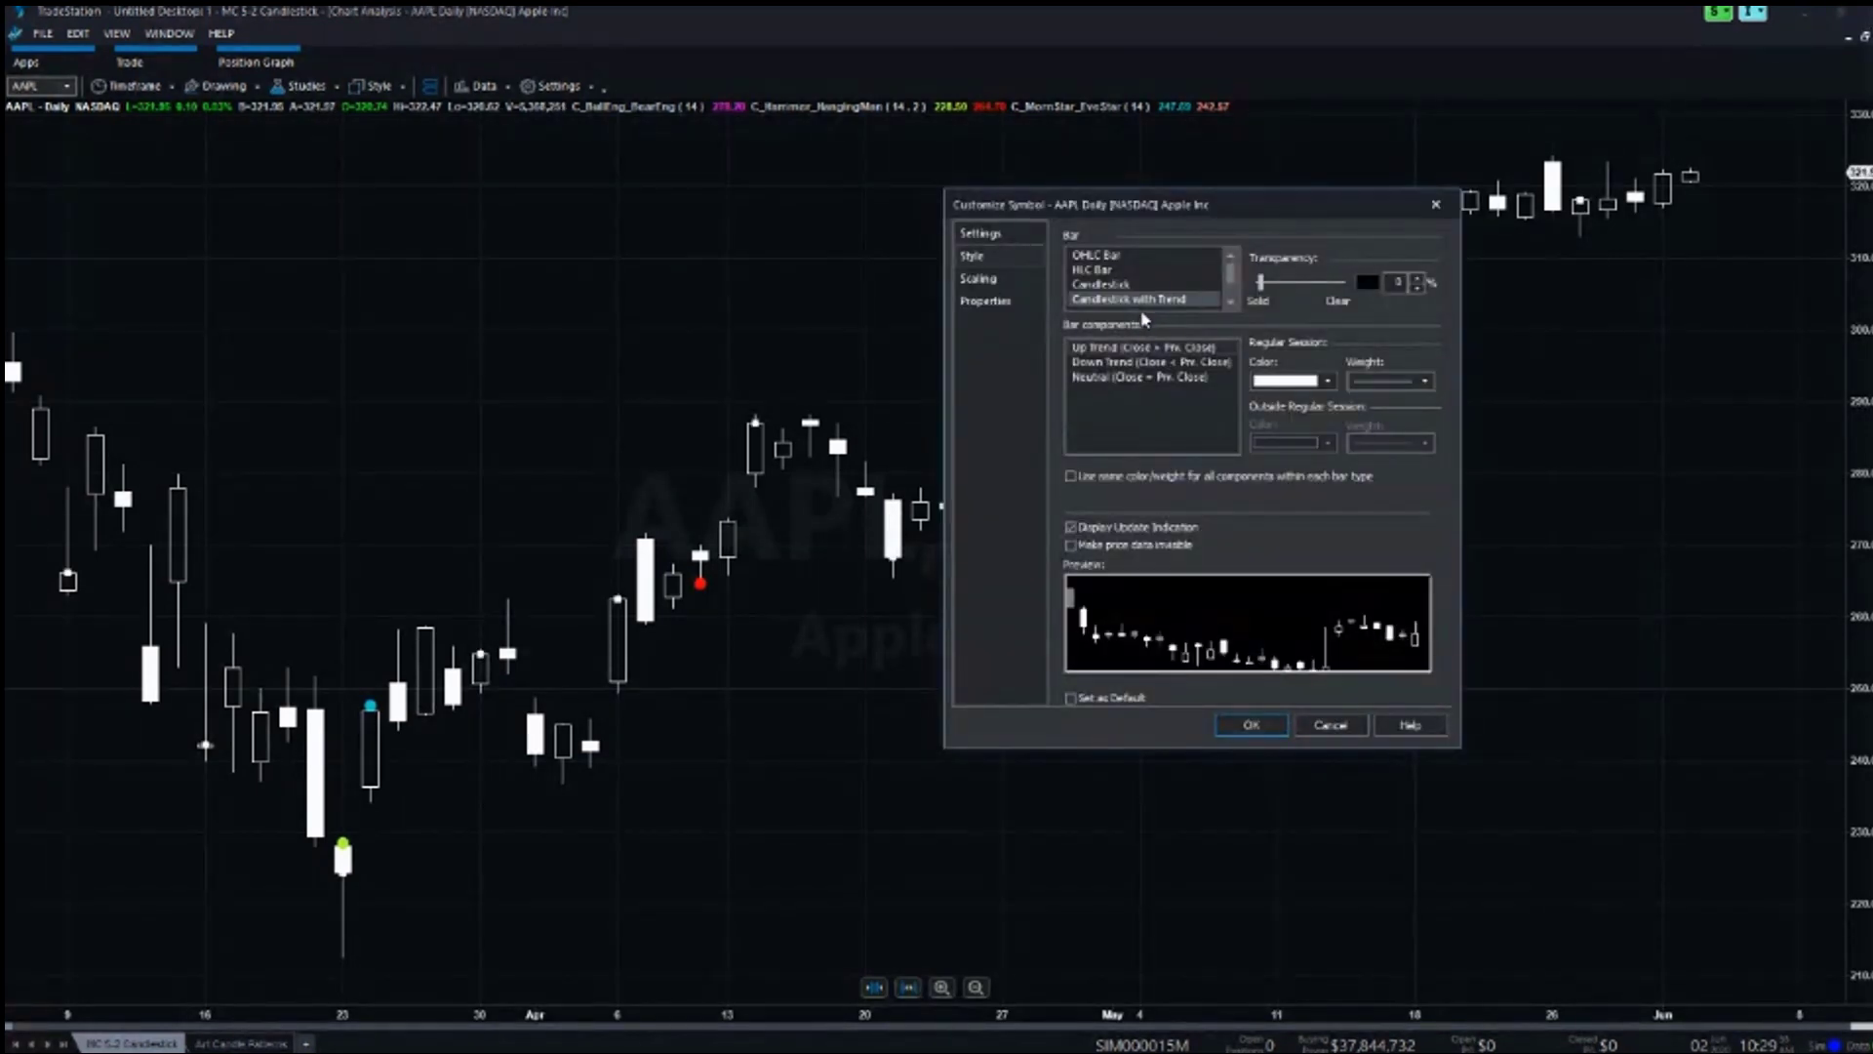
click(1120, 348)
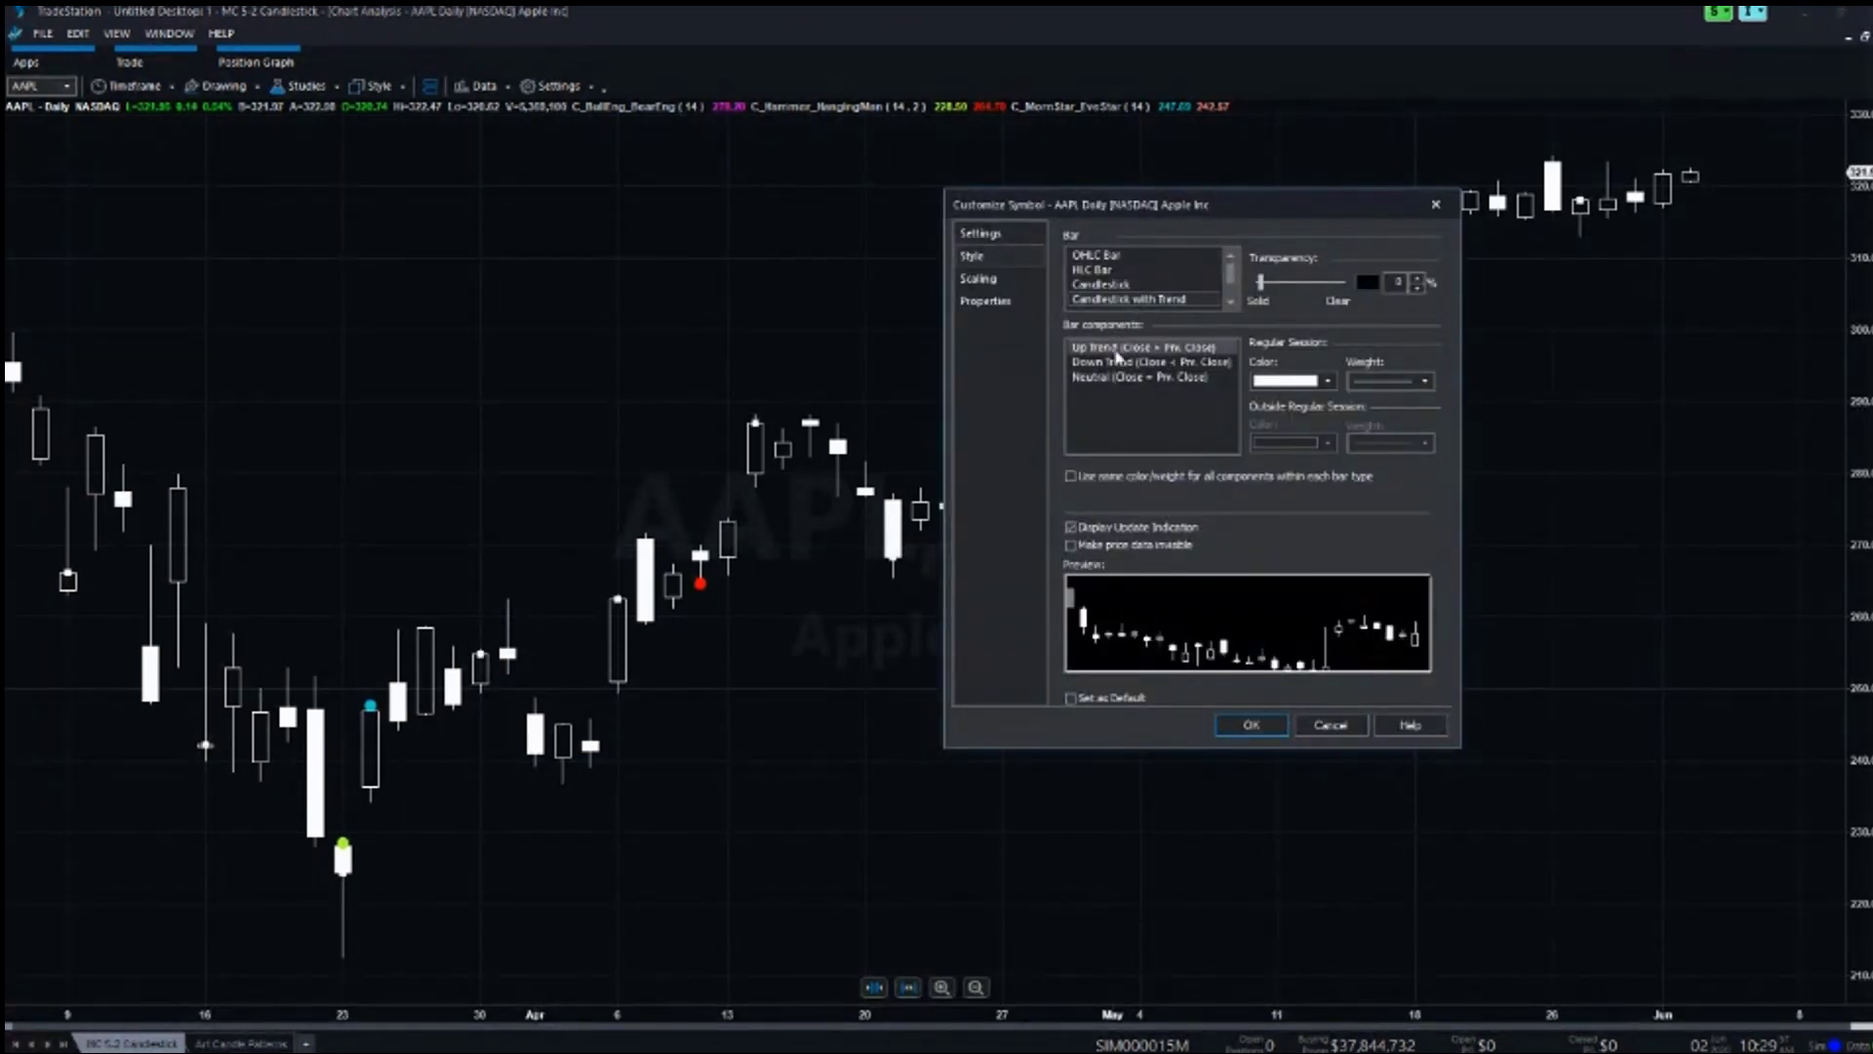
click(1328, 381)
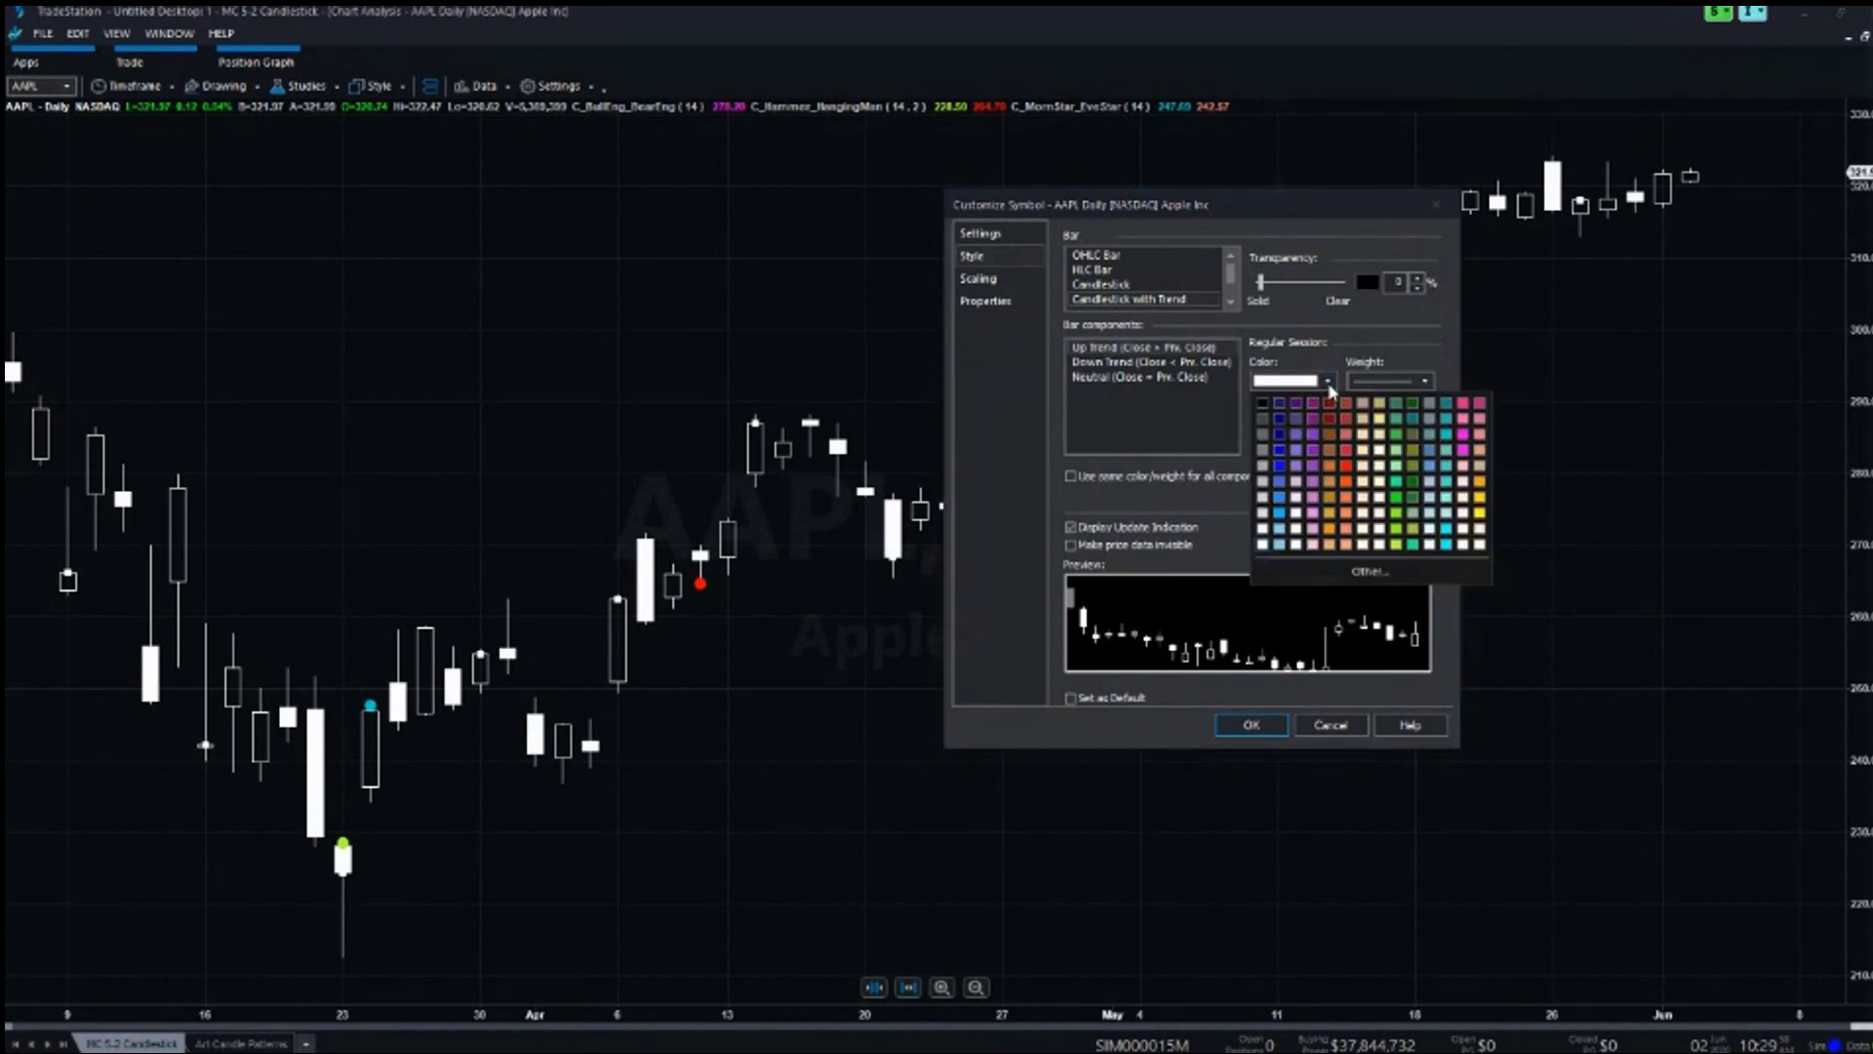
click(1401, 464)
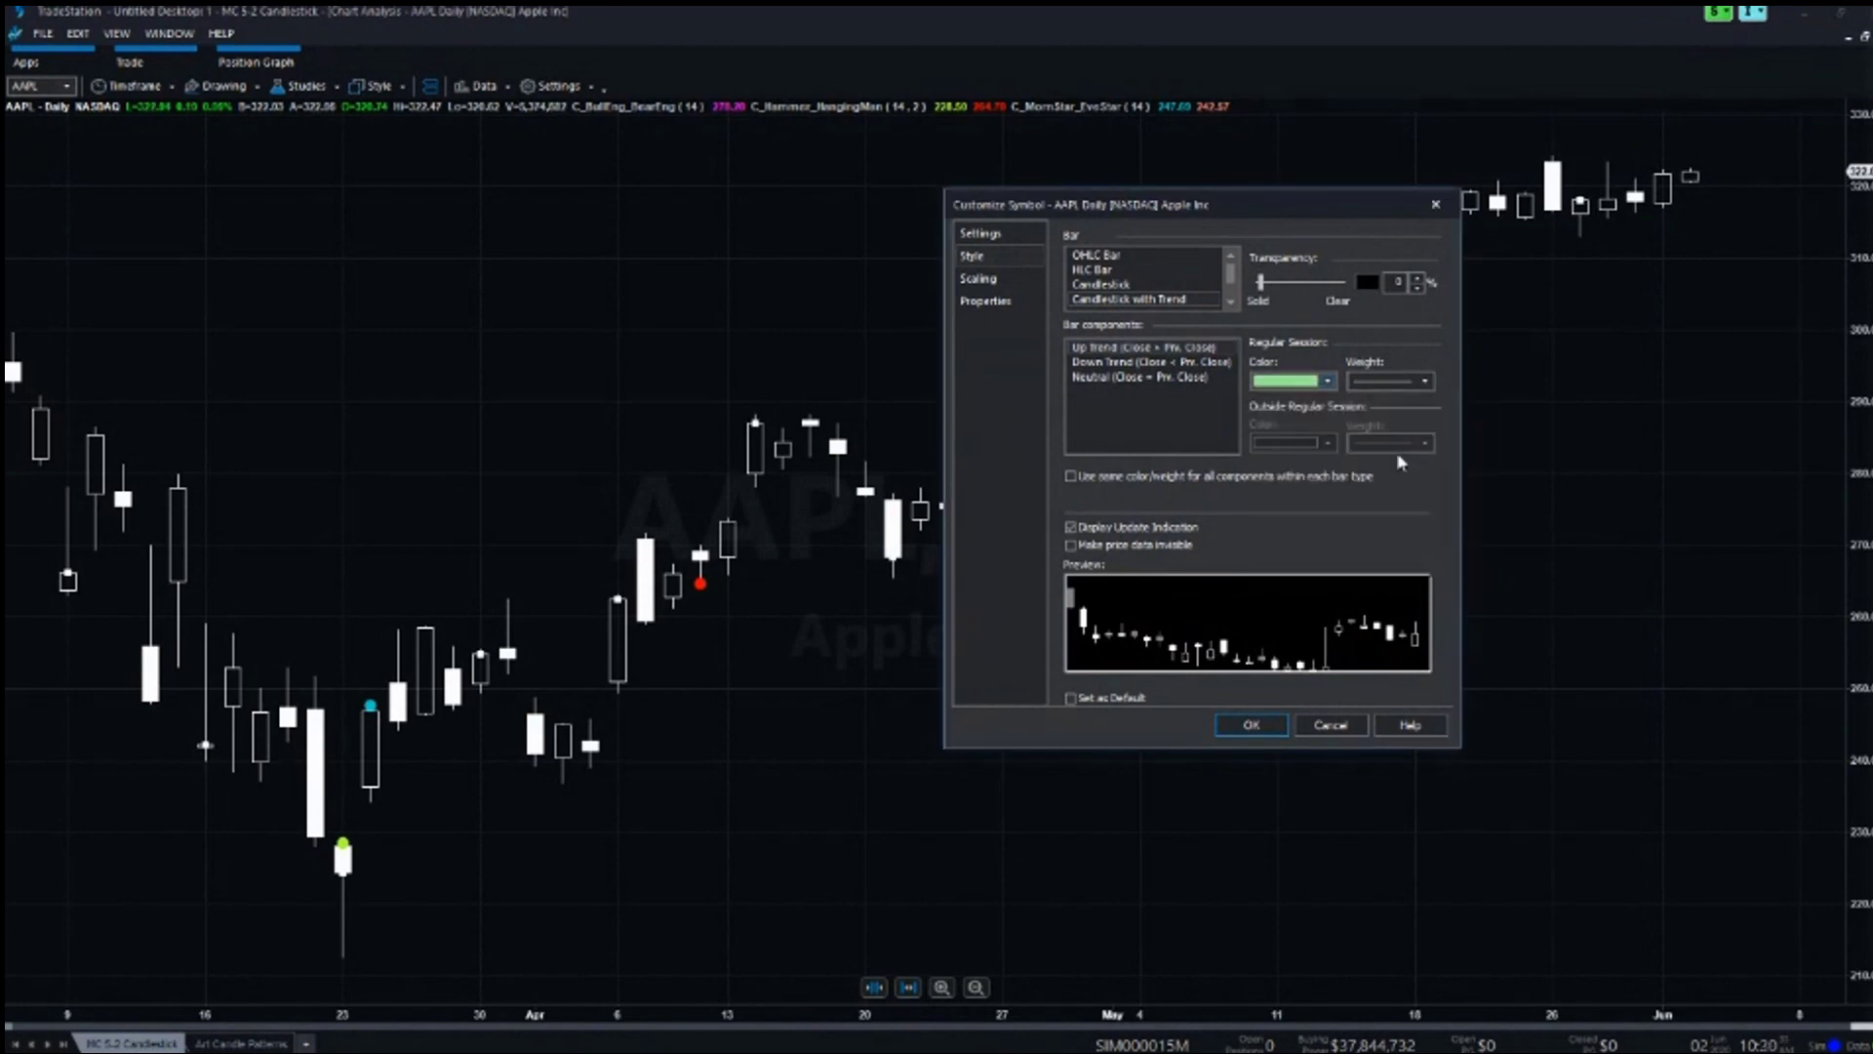
click(1147, 372)
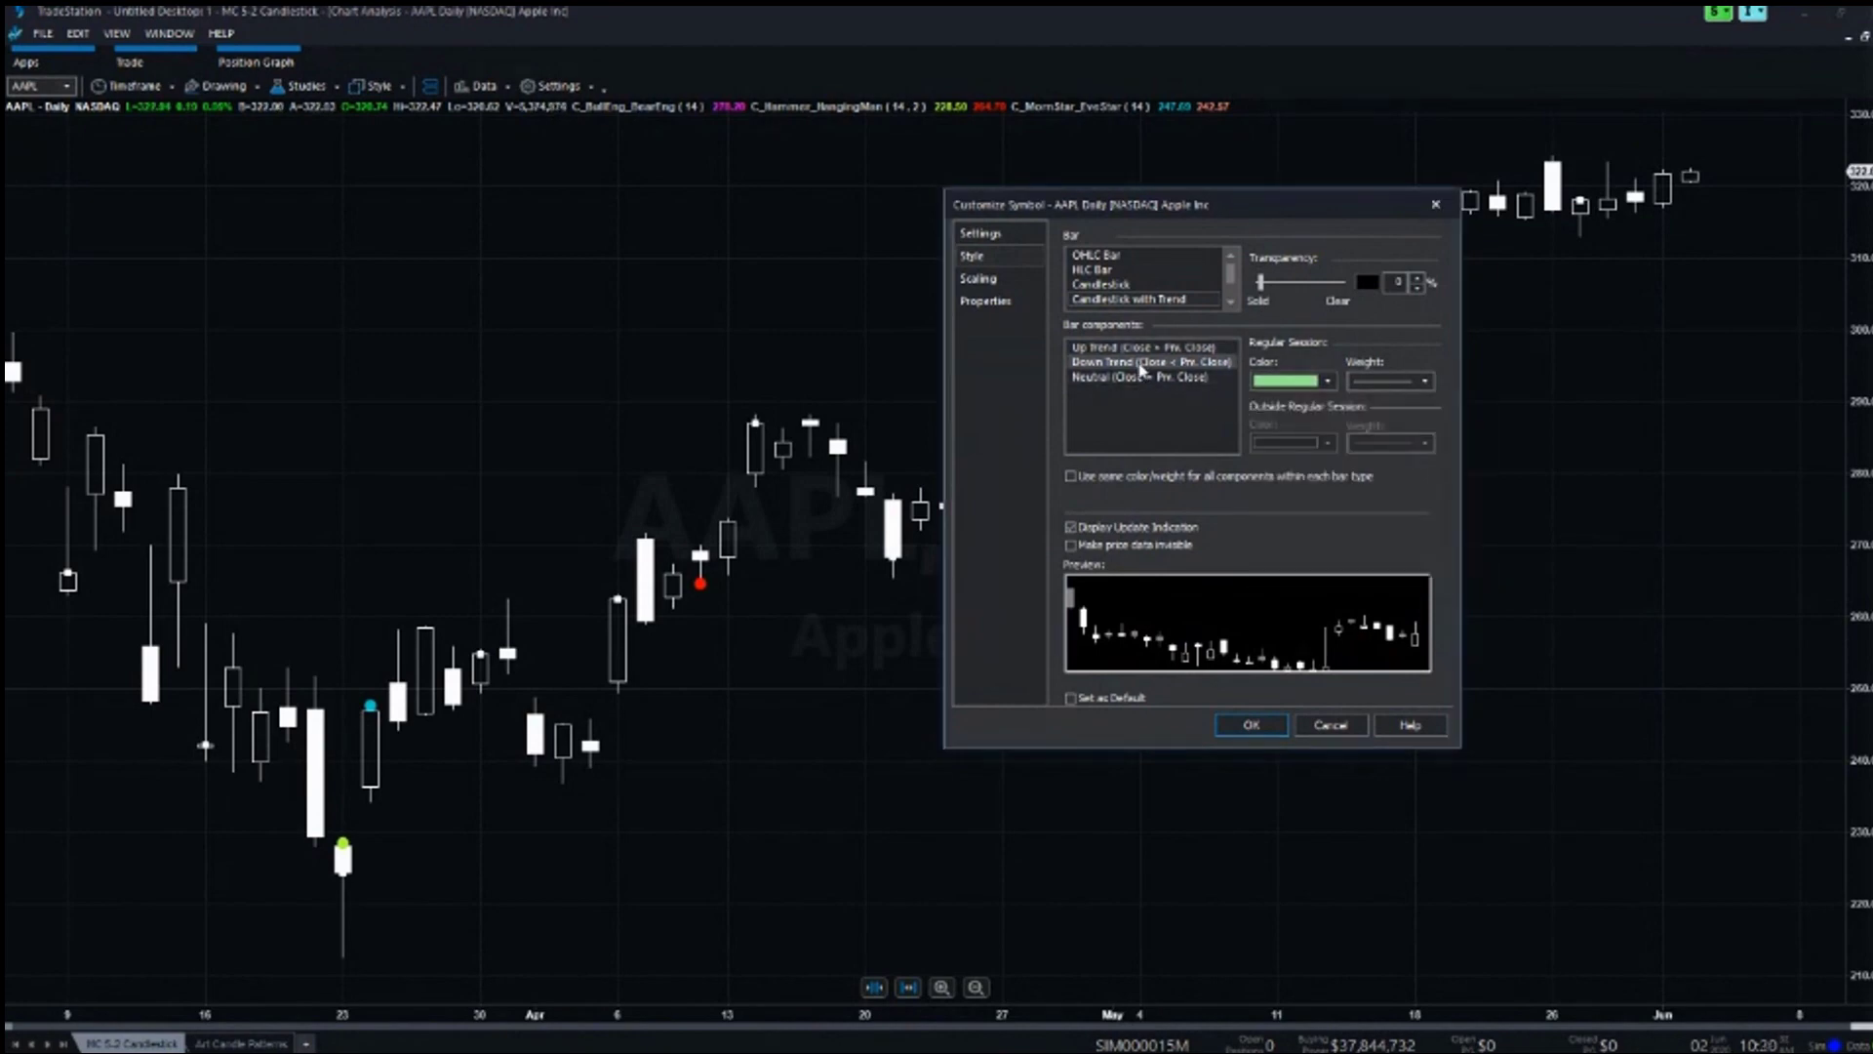
click(1328, 381)
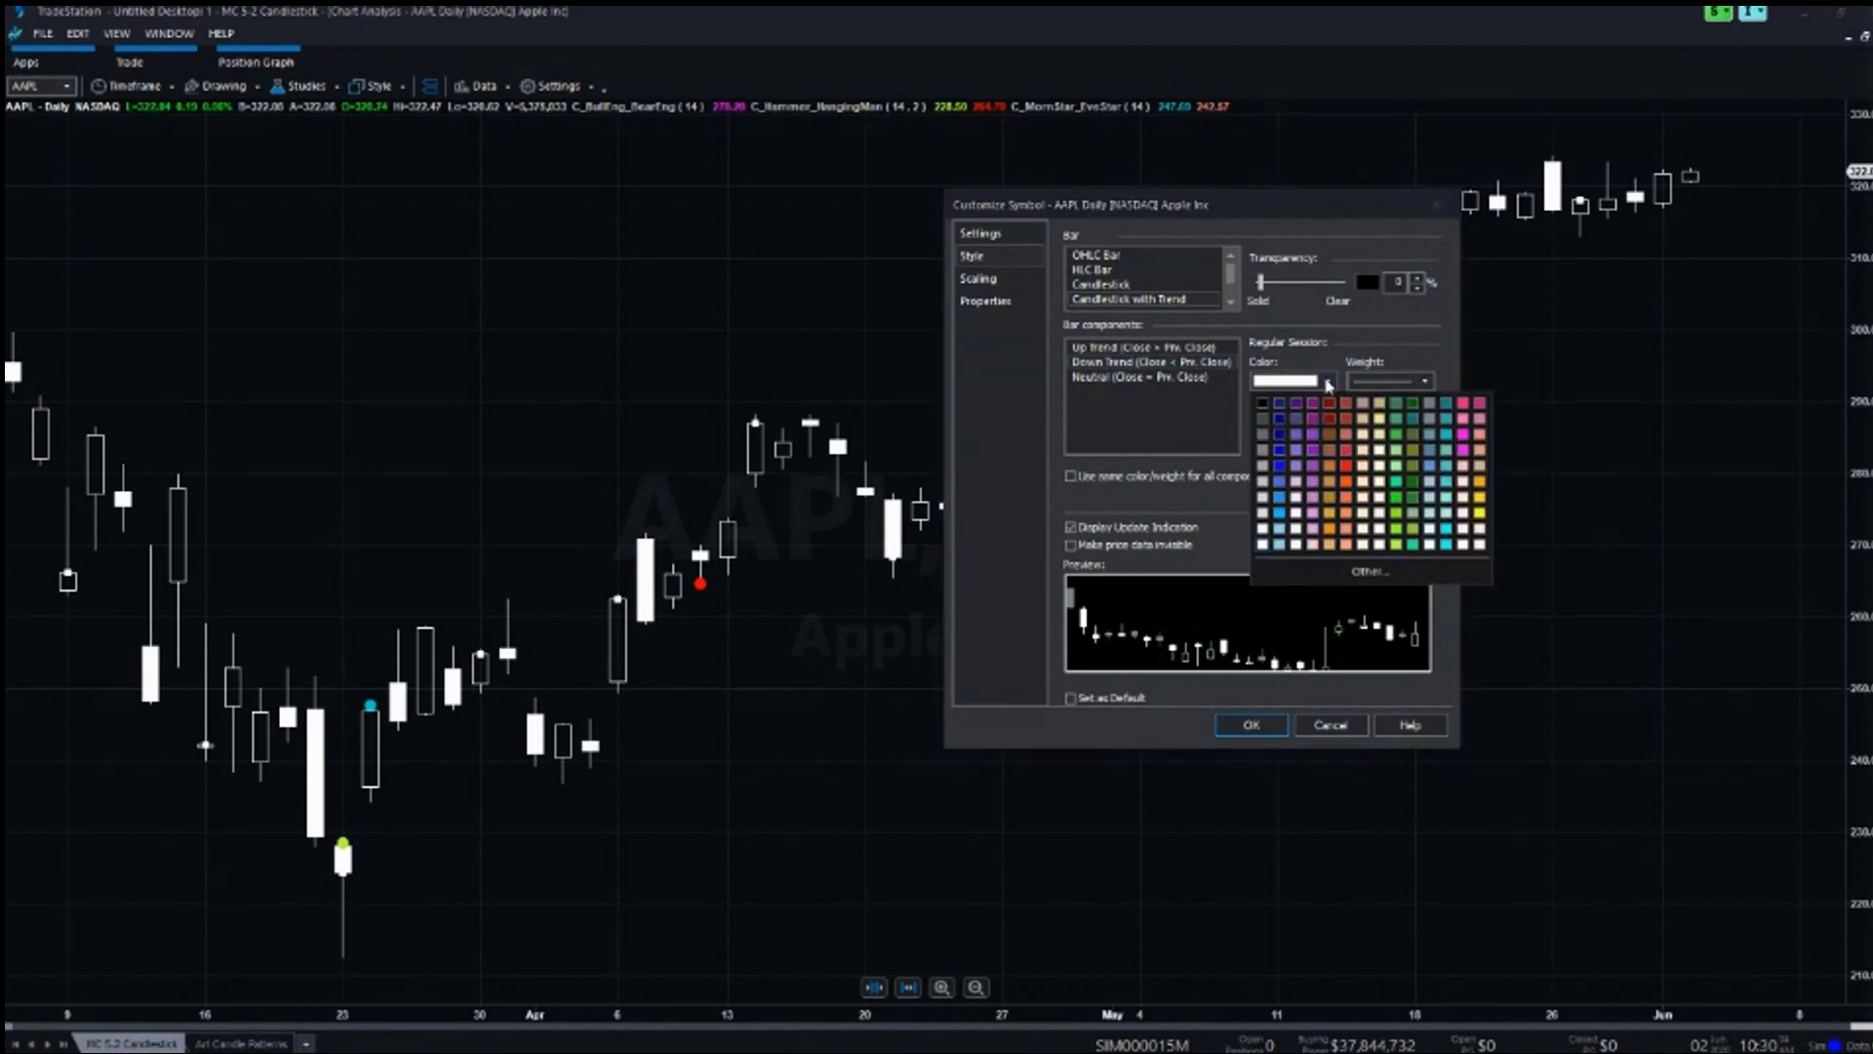
click(1464, 409)
click(1268, 726)
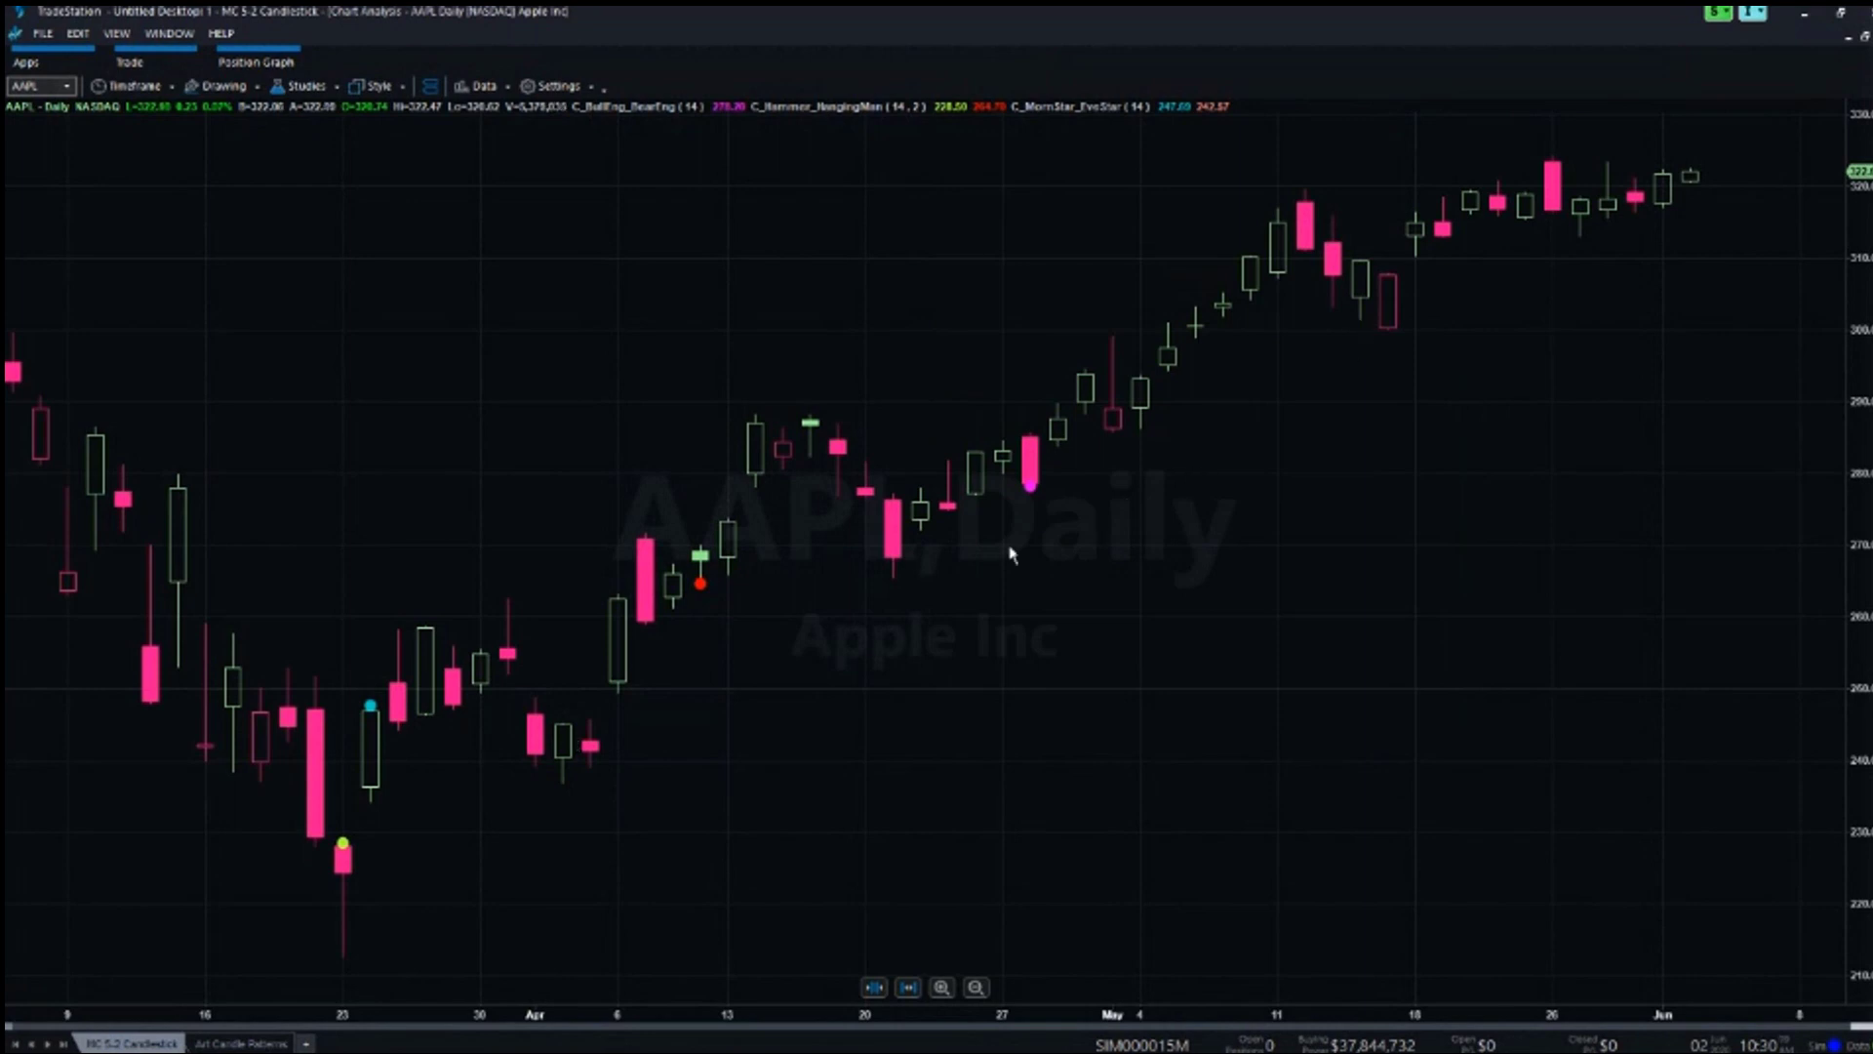
Set the Down Trend candle color of the AAPL symbol to red and apply it to the chart.
double_click(893, 528)
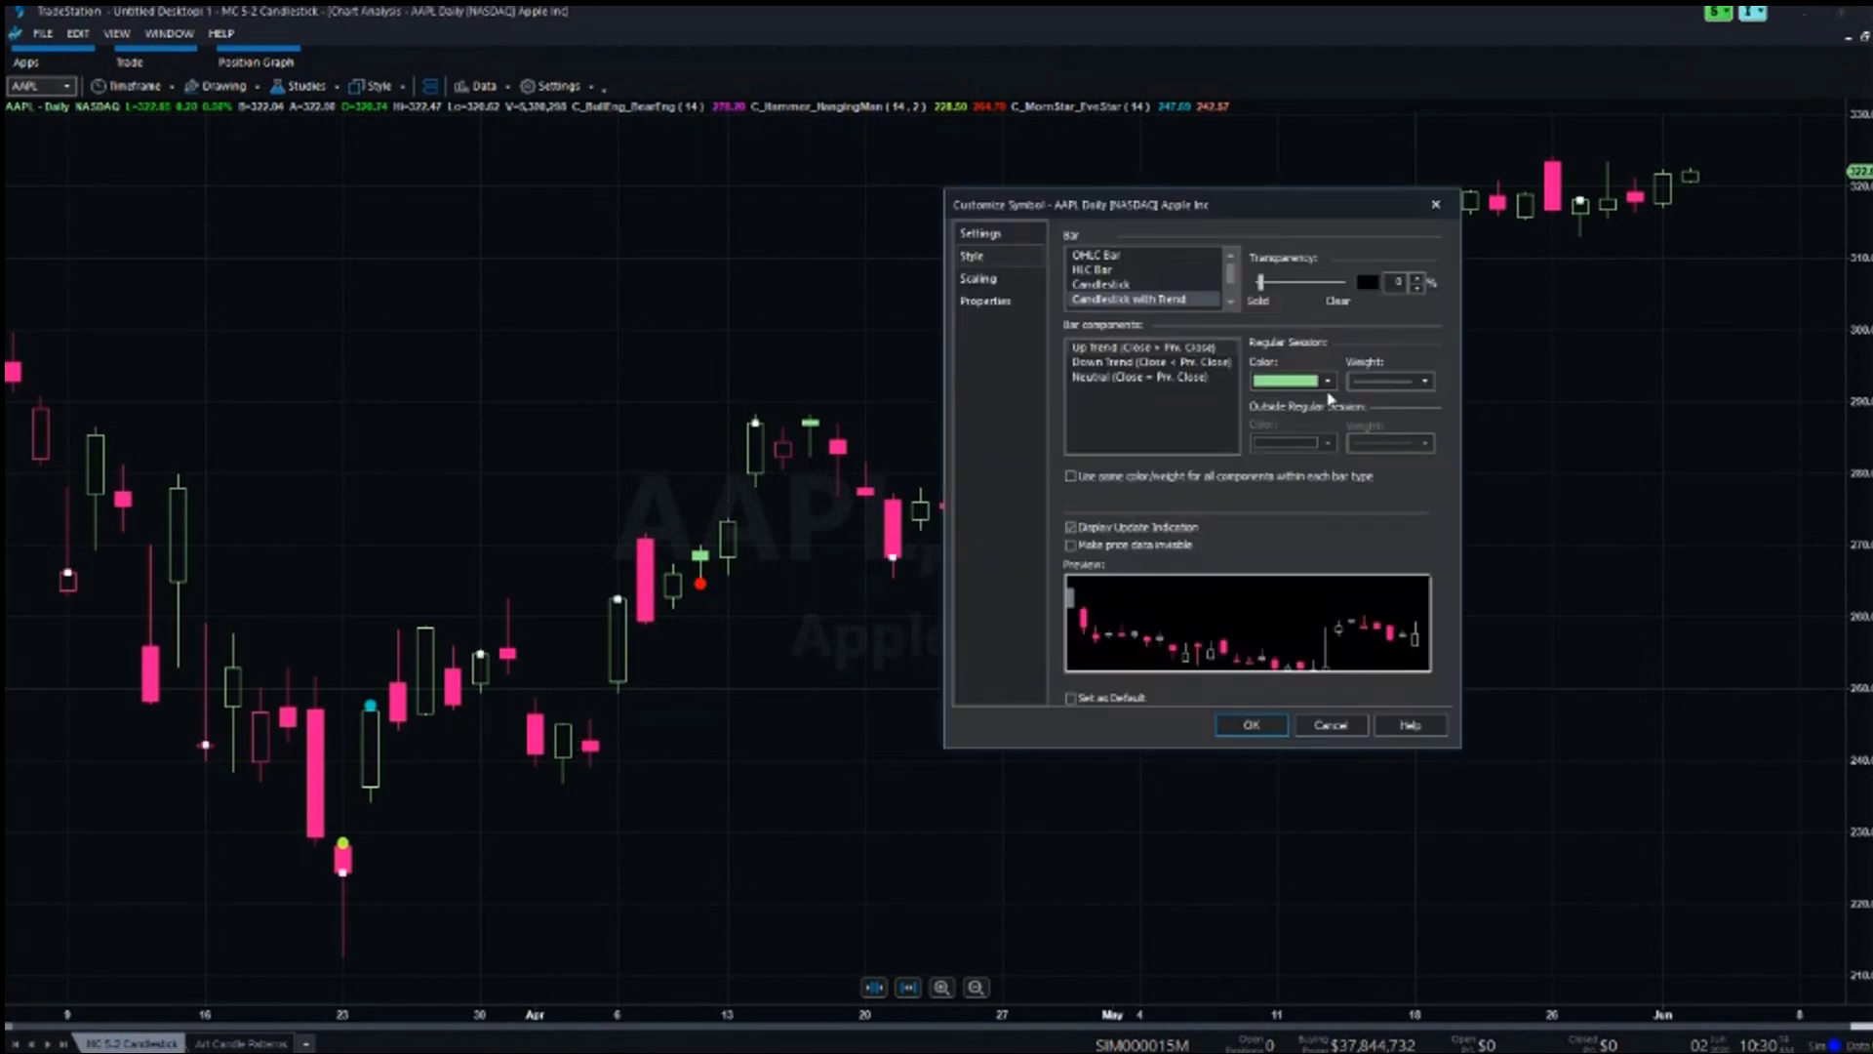
click(1141, 347)
click(1151, 362)
click(1326, 381)
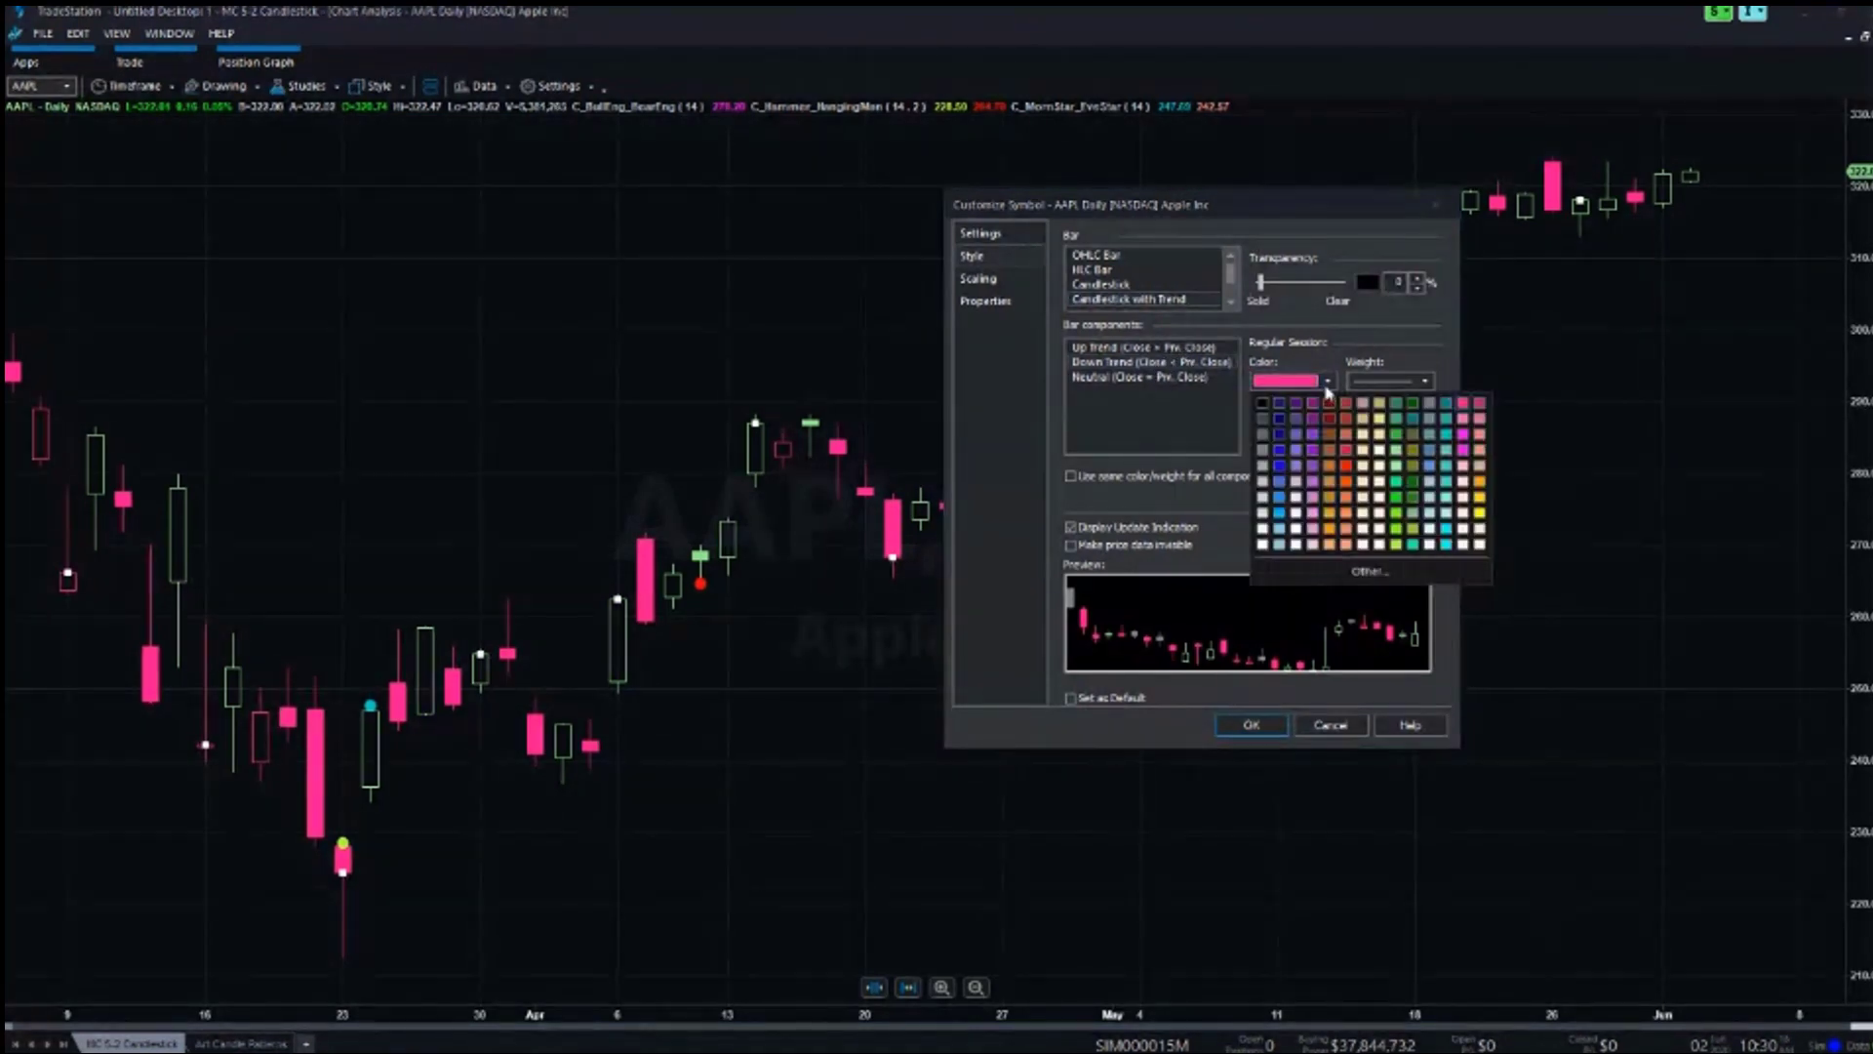
click(1349, 467)
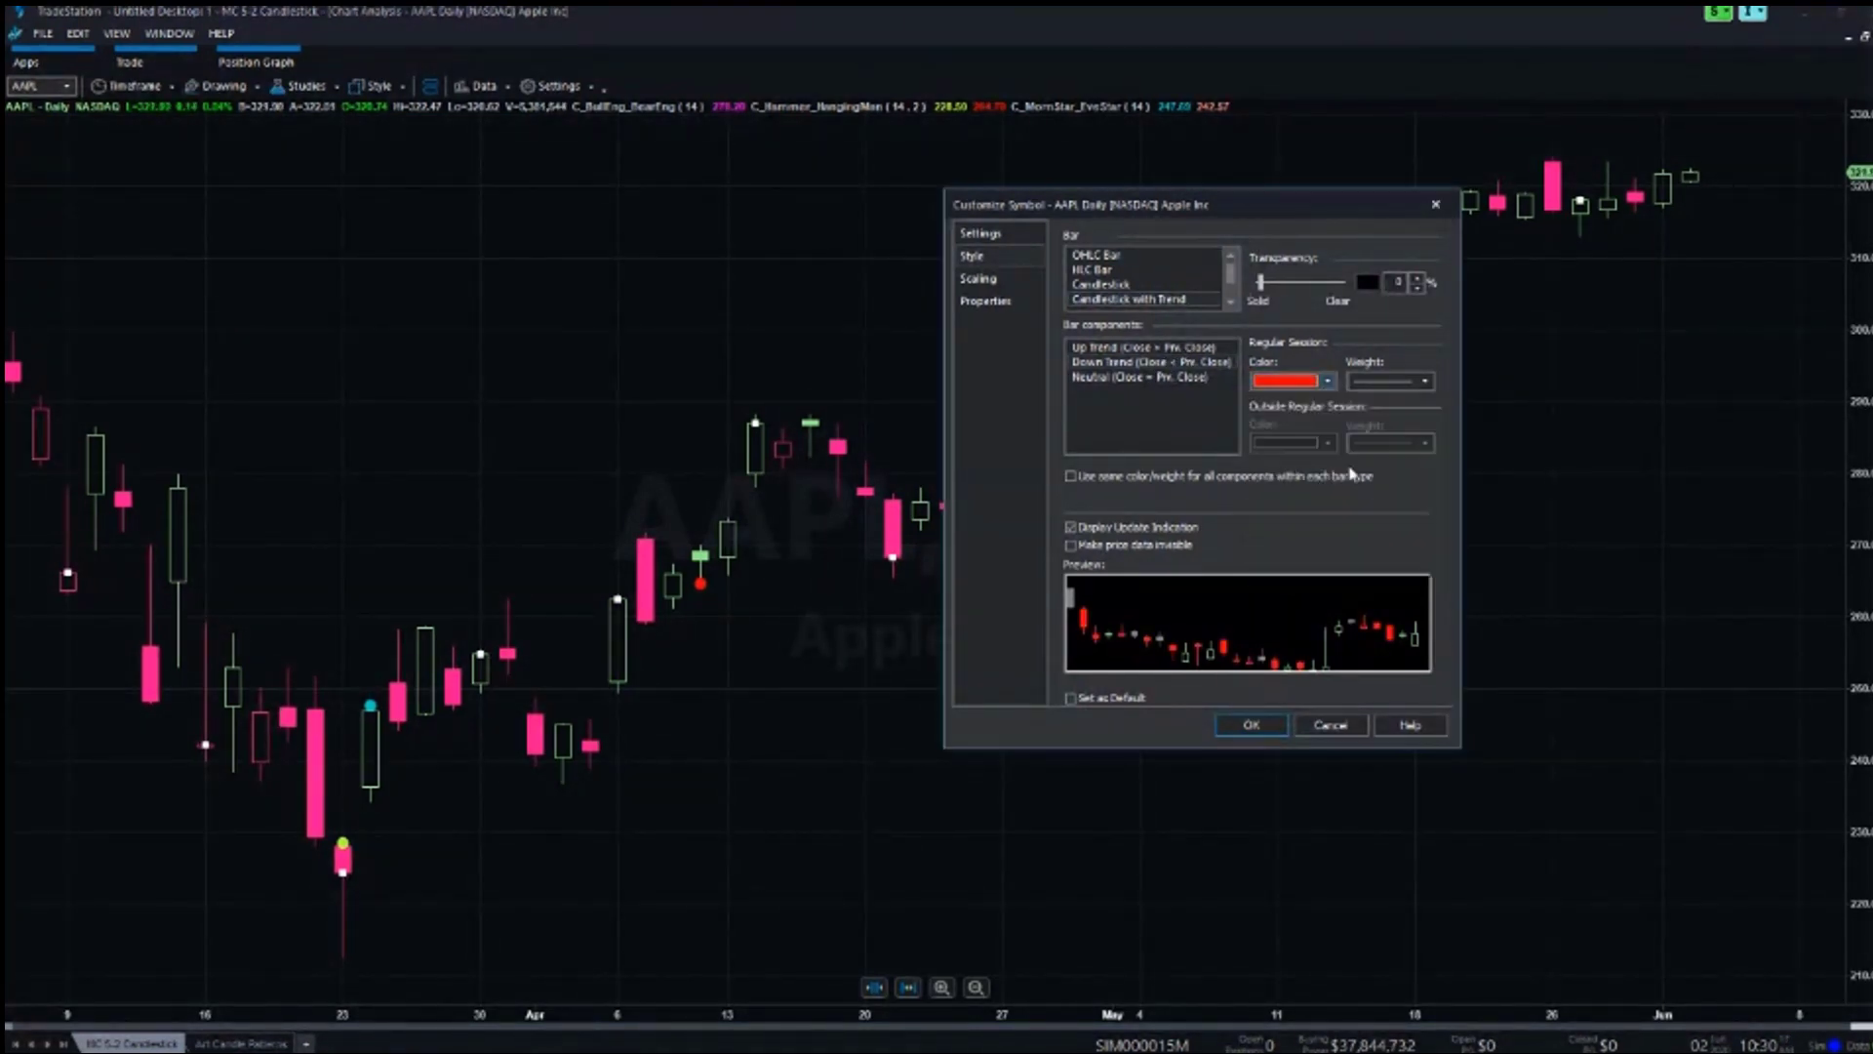
click(1253, 725)
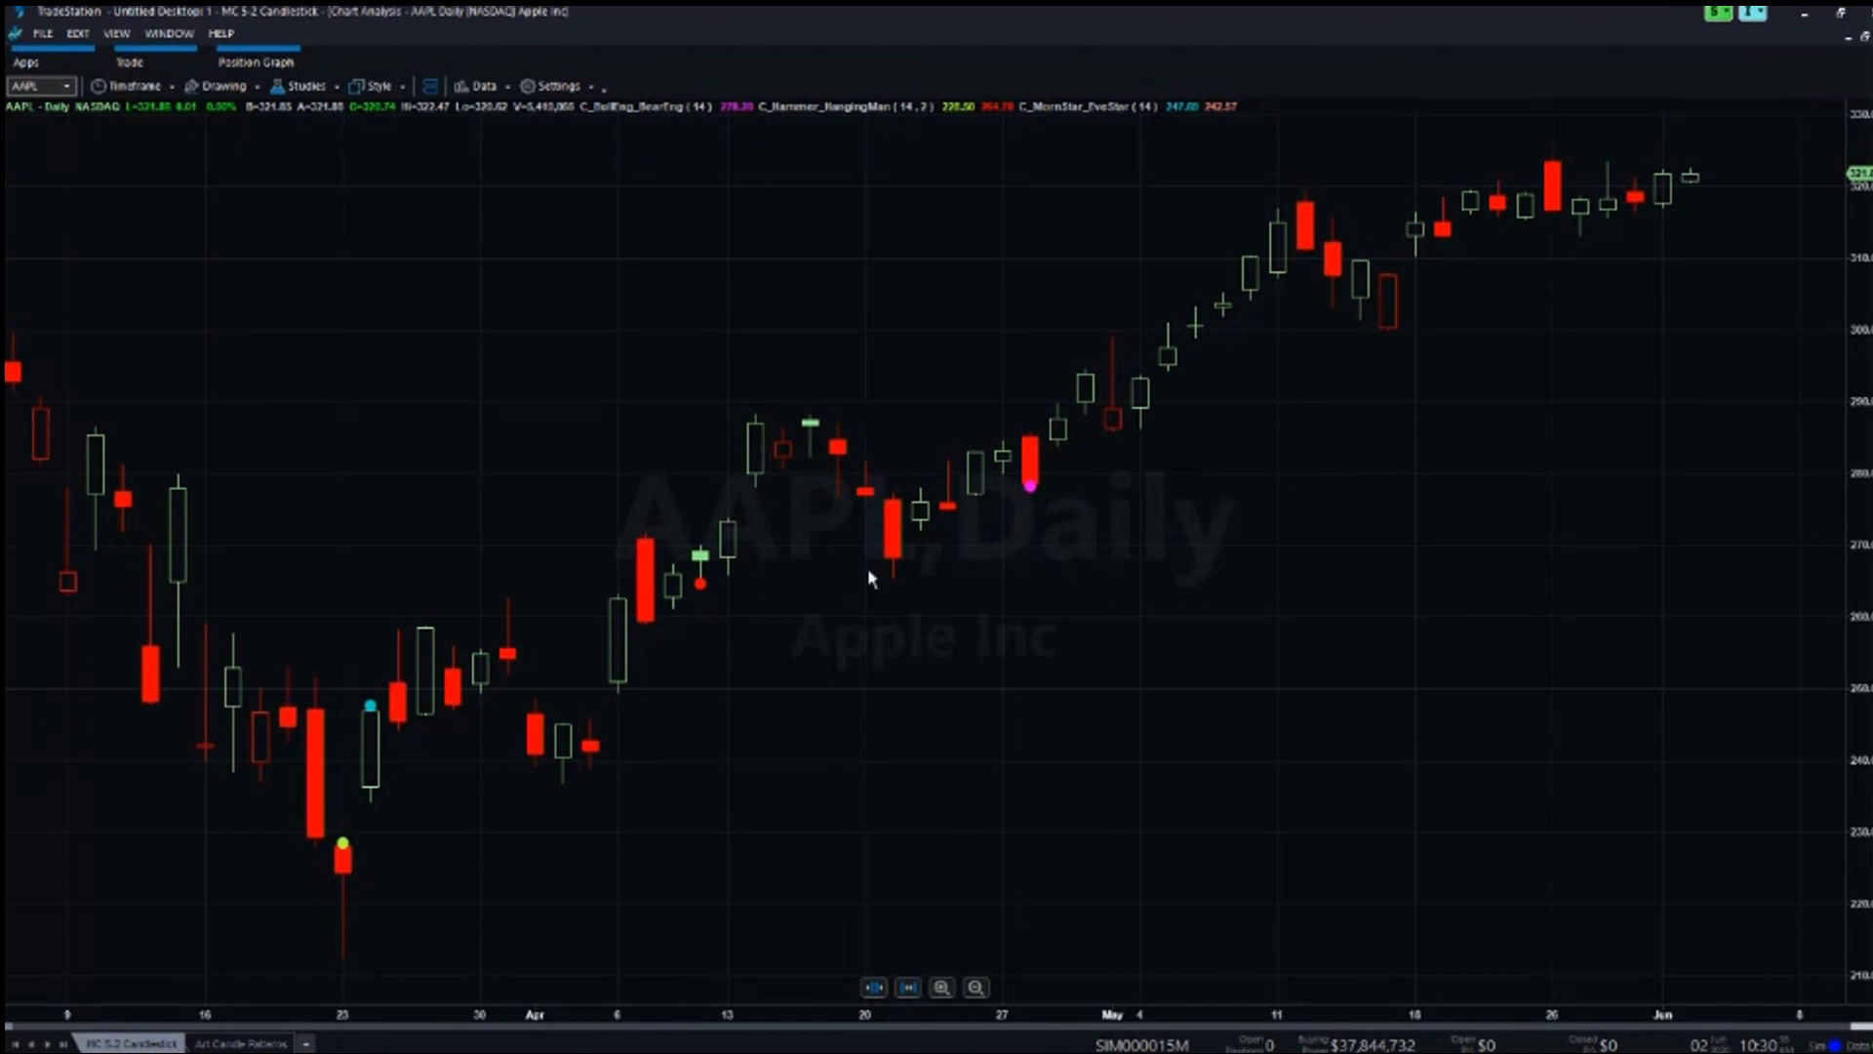
Review the list of studies applied to the AAPL chart, with their input values and status.
right_click(859, 262)
mouse_move(911, 310)
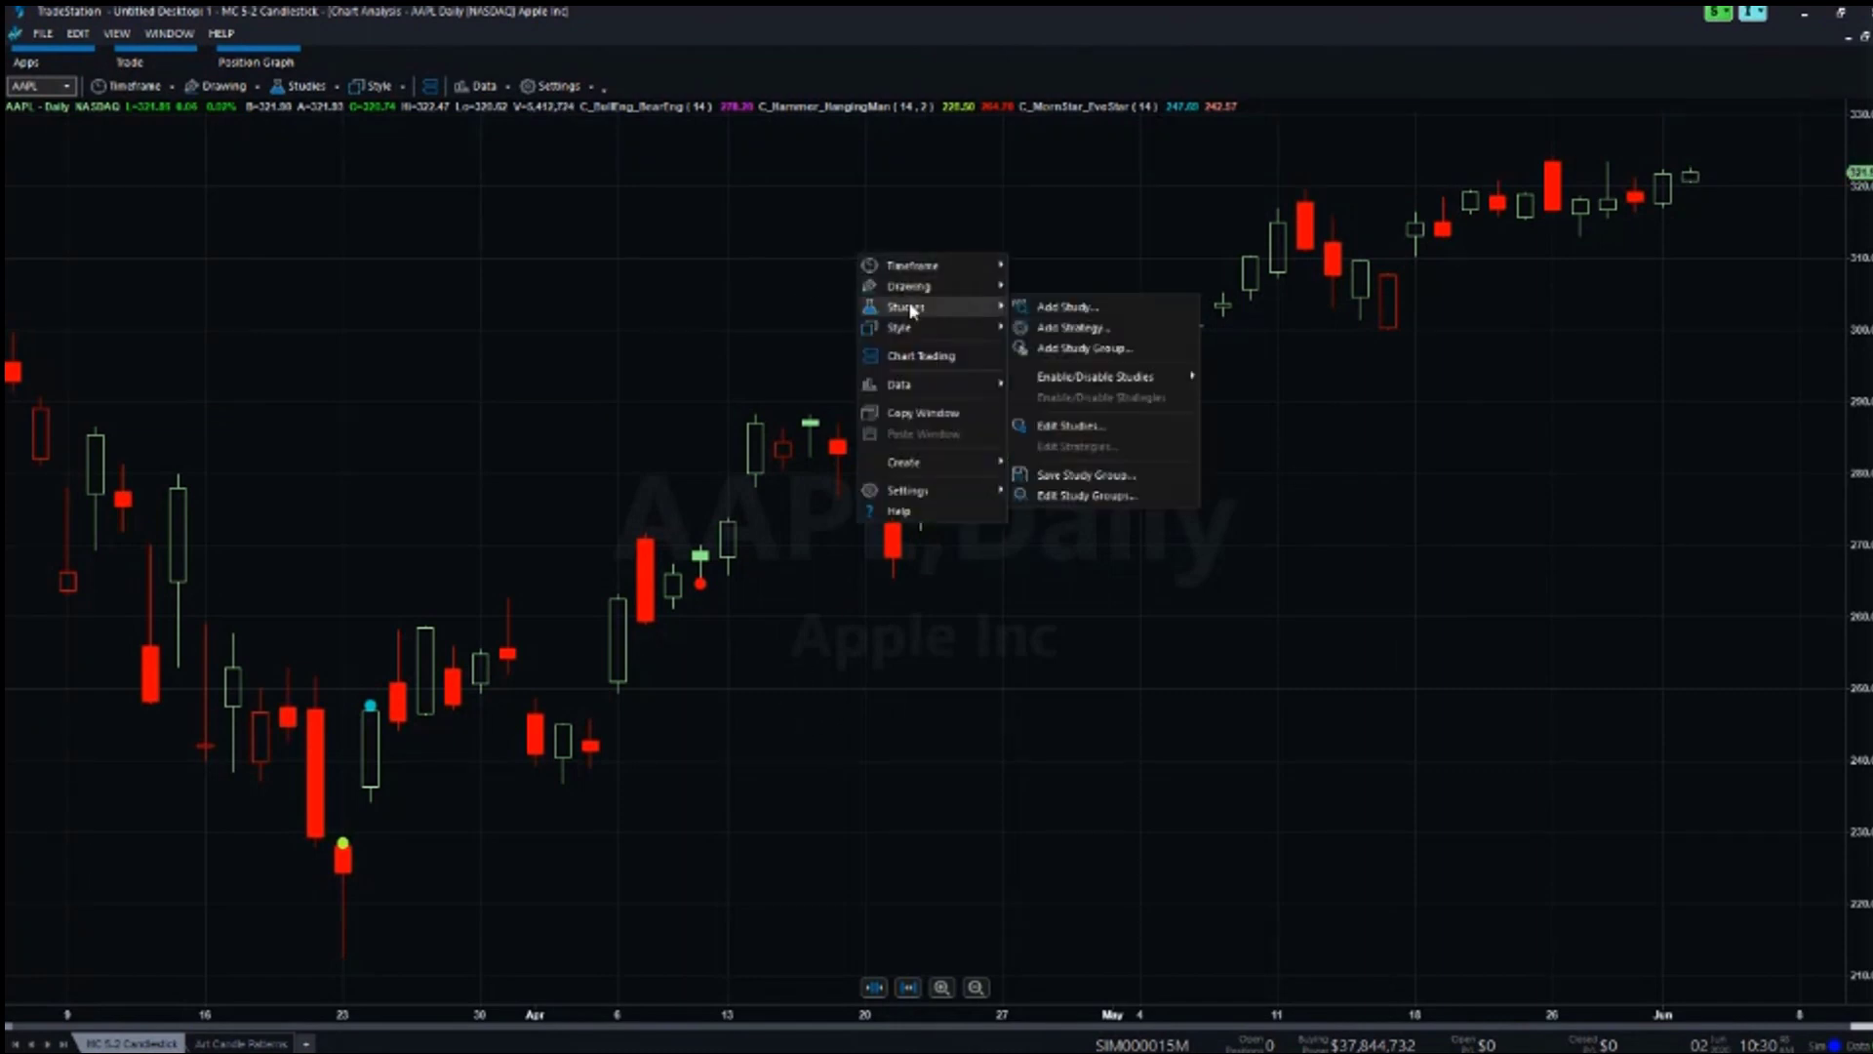
click(1083, 424)
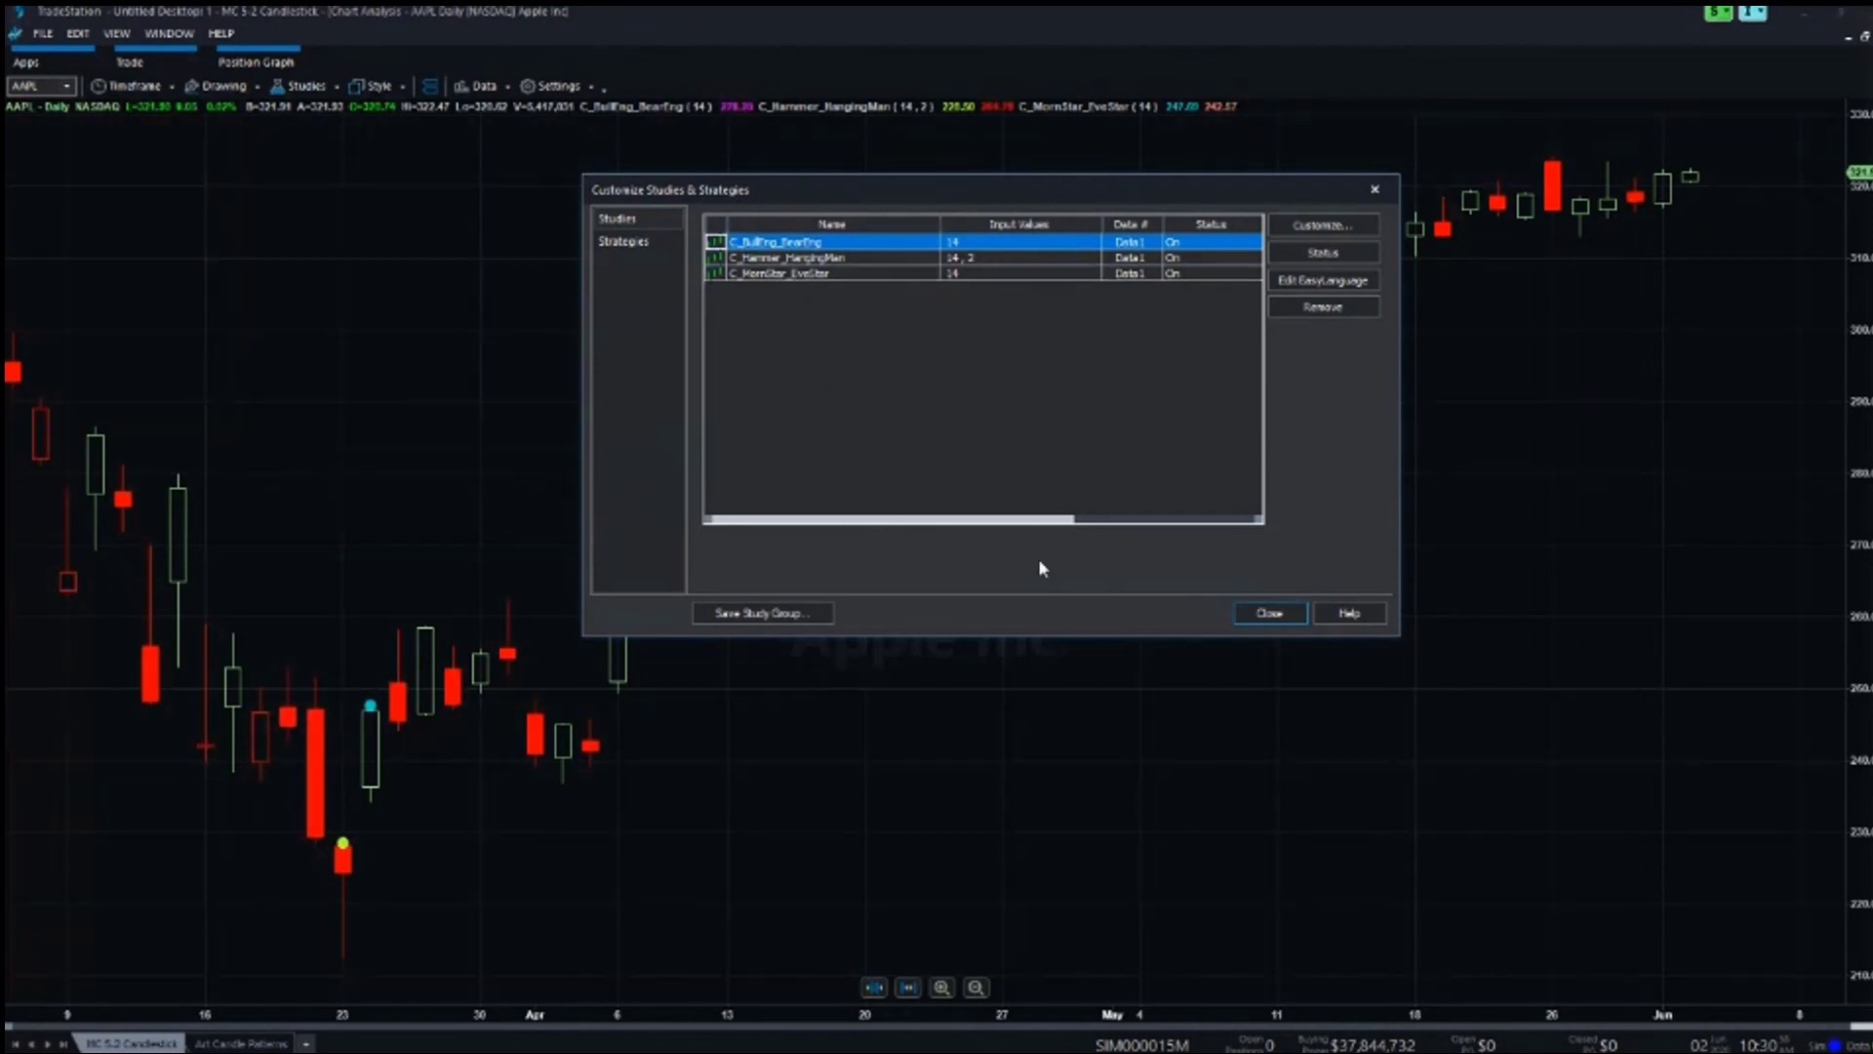
click(1269, 615)
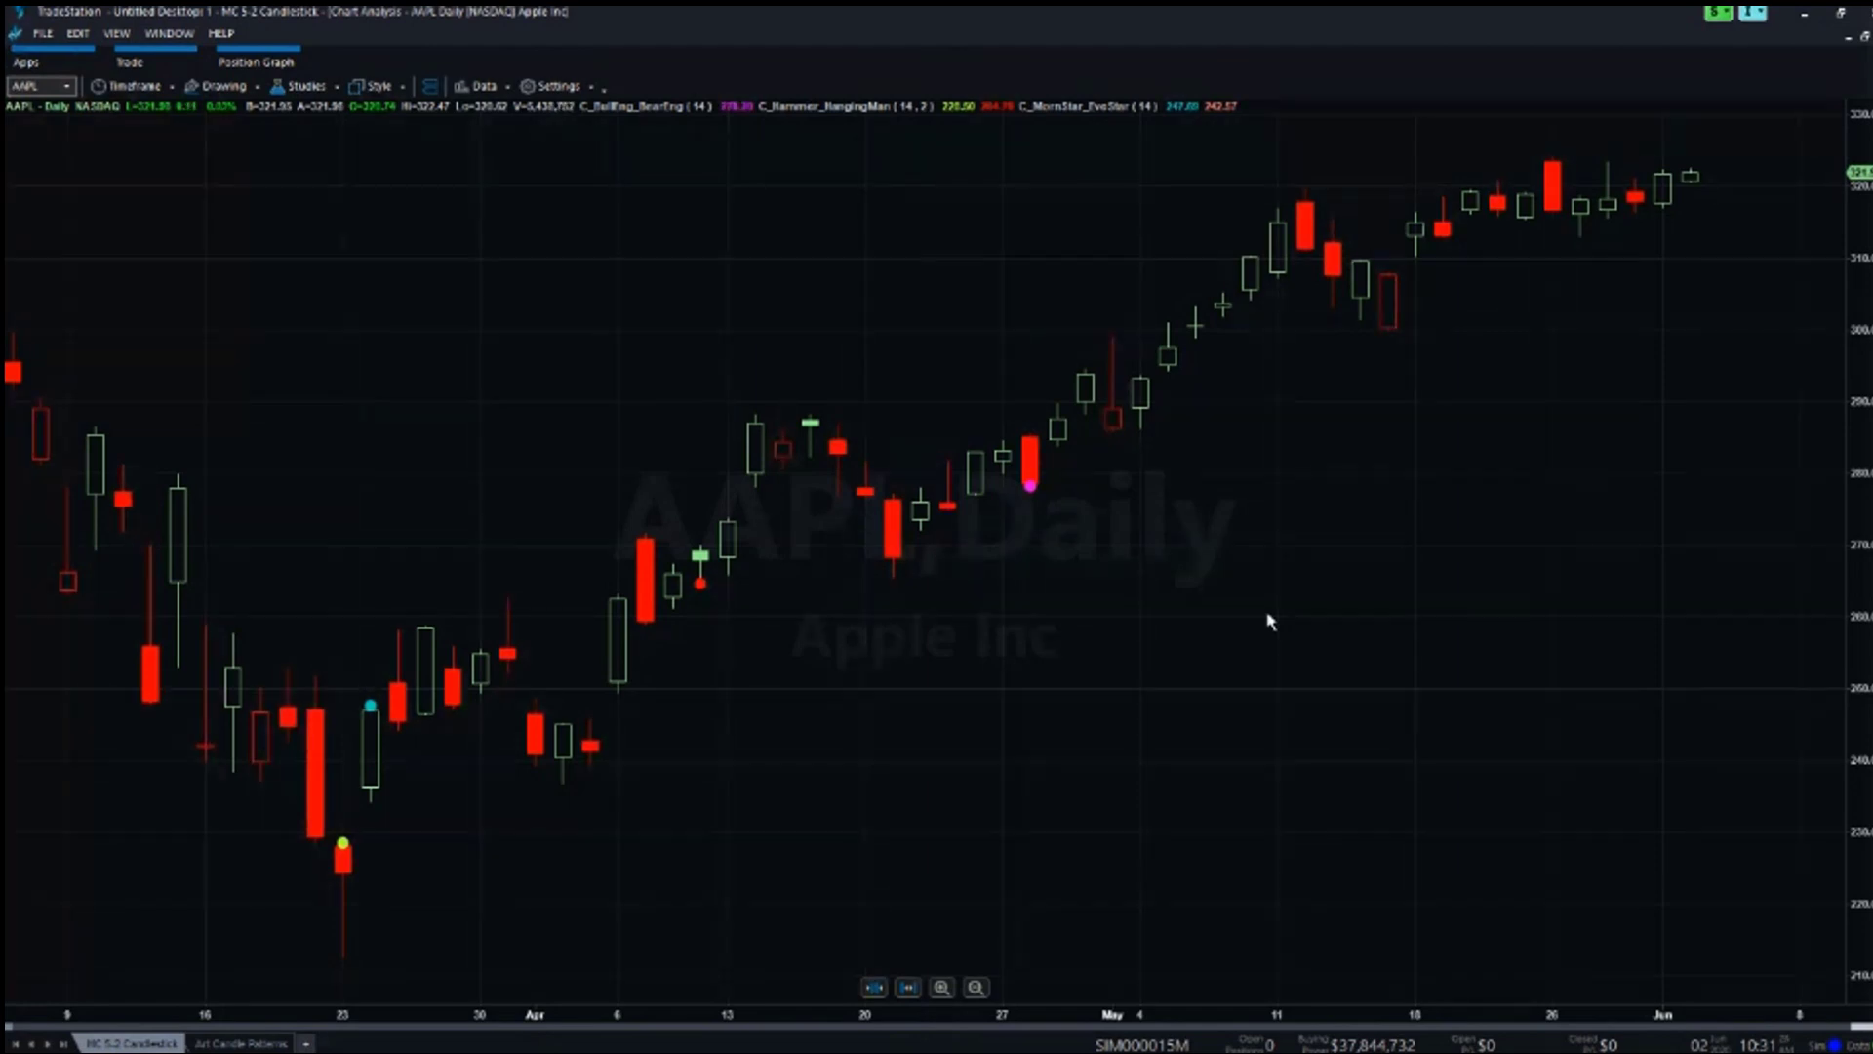
Browse the candlestick pattern studies with the C_ prefix among the available ShowMe studies without adding any.
right_click(886, 254)
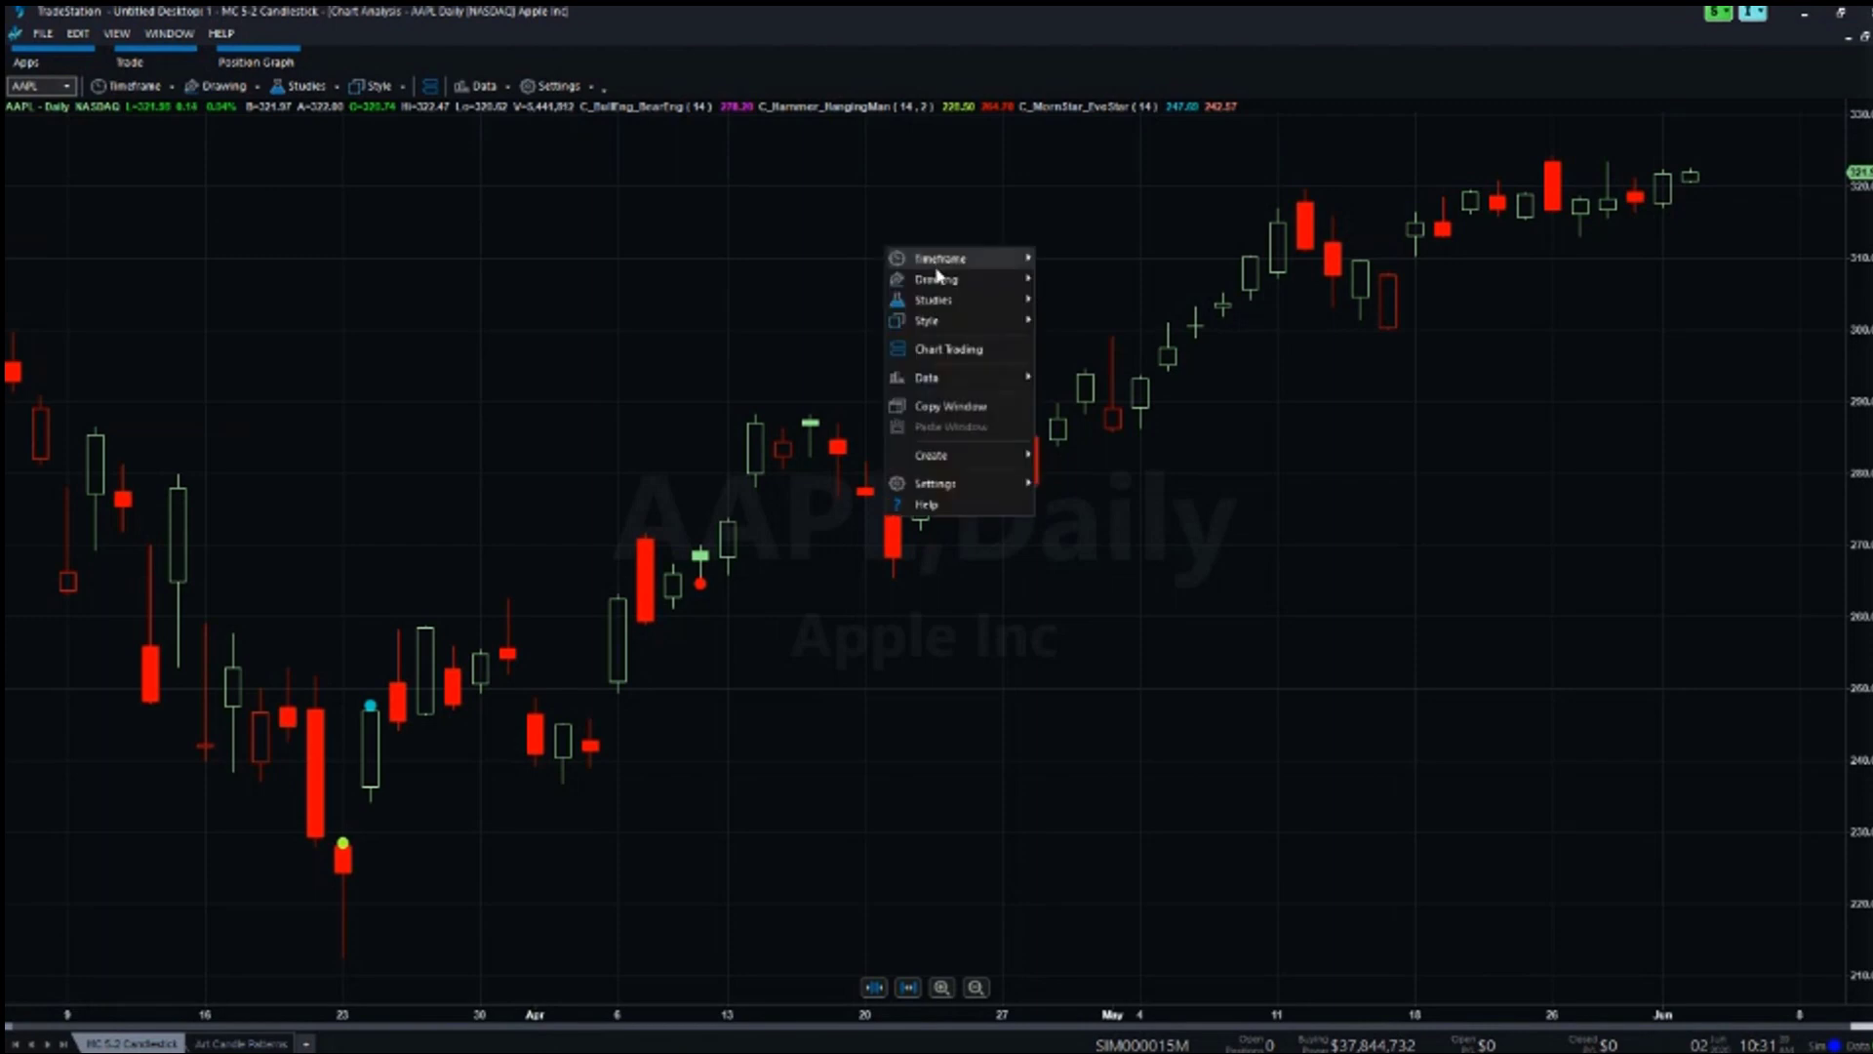
mouse_move(942, 300)
click(1080, 304)
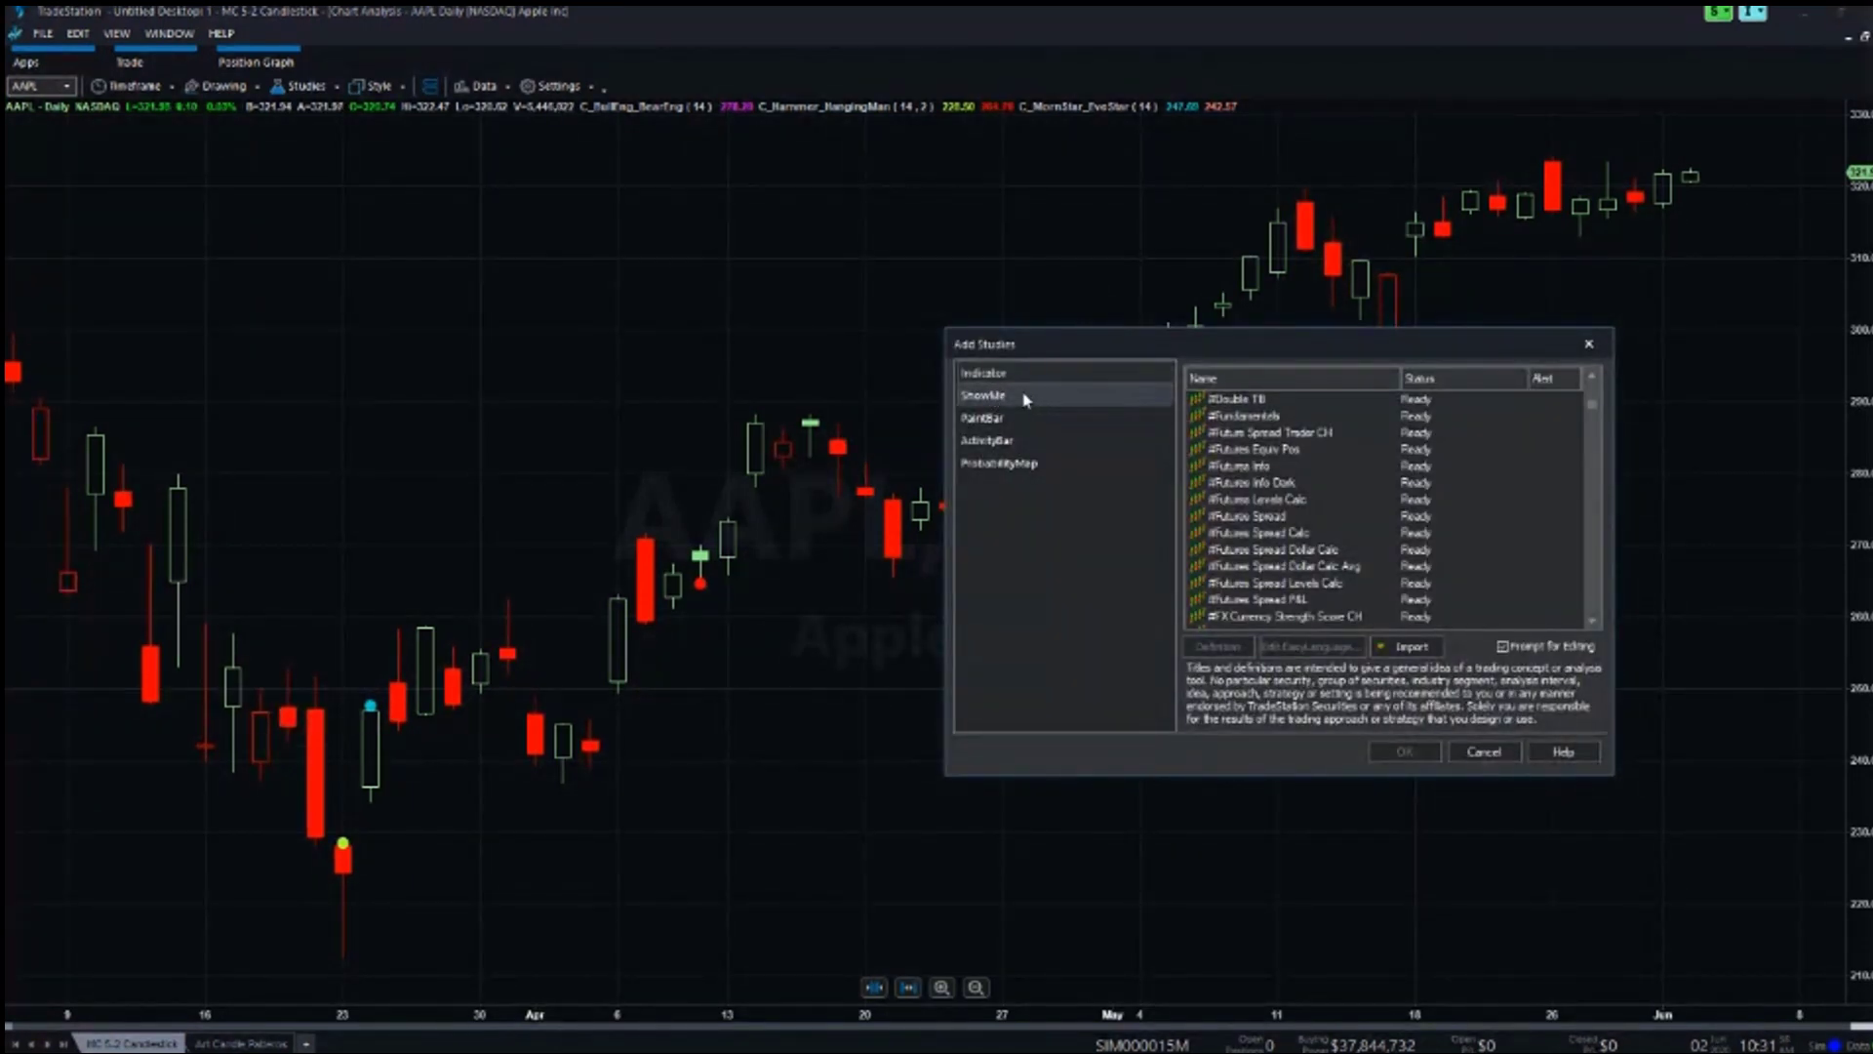
click(1021, 392)
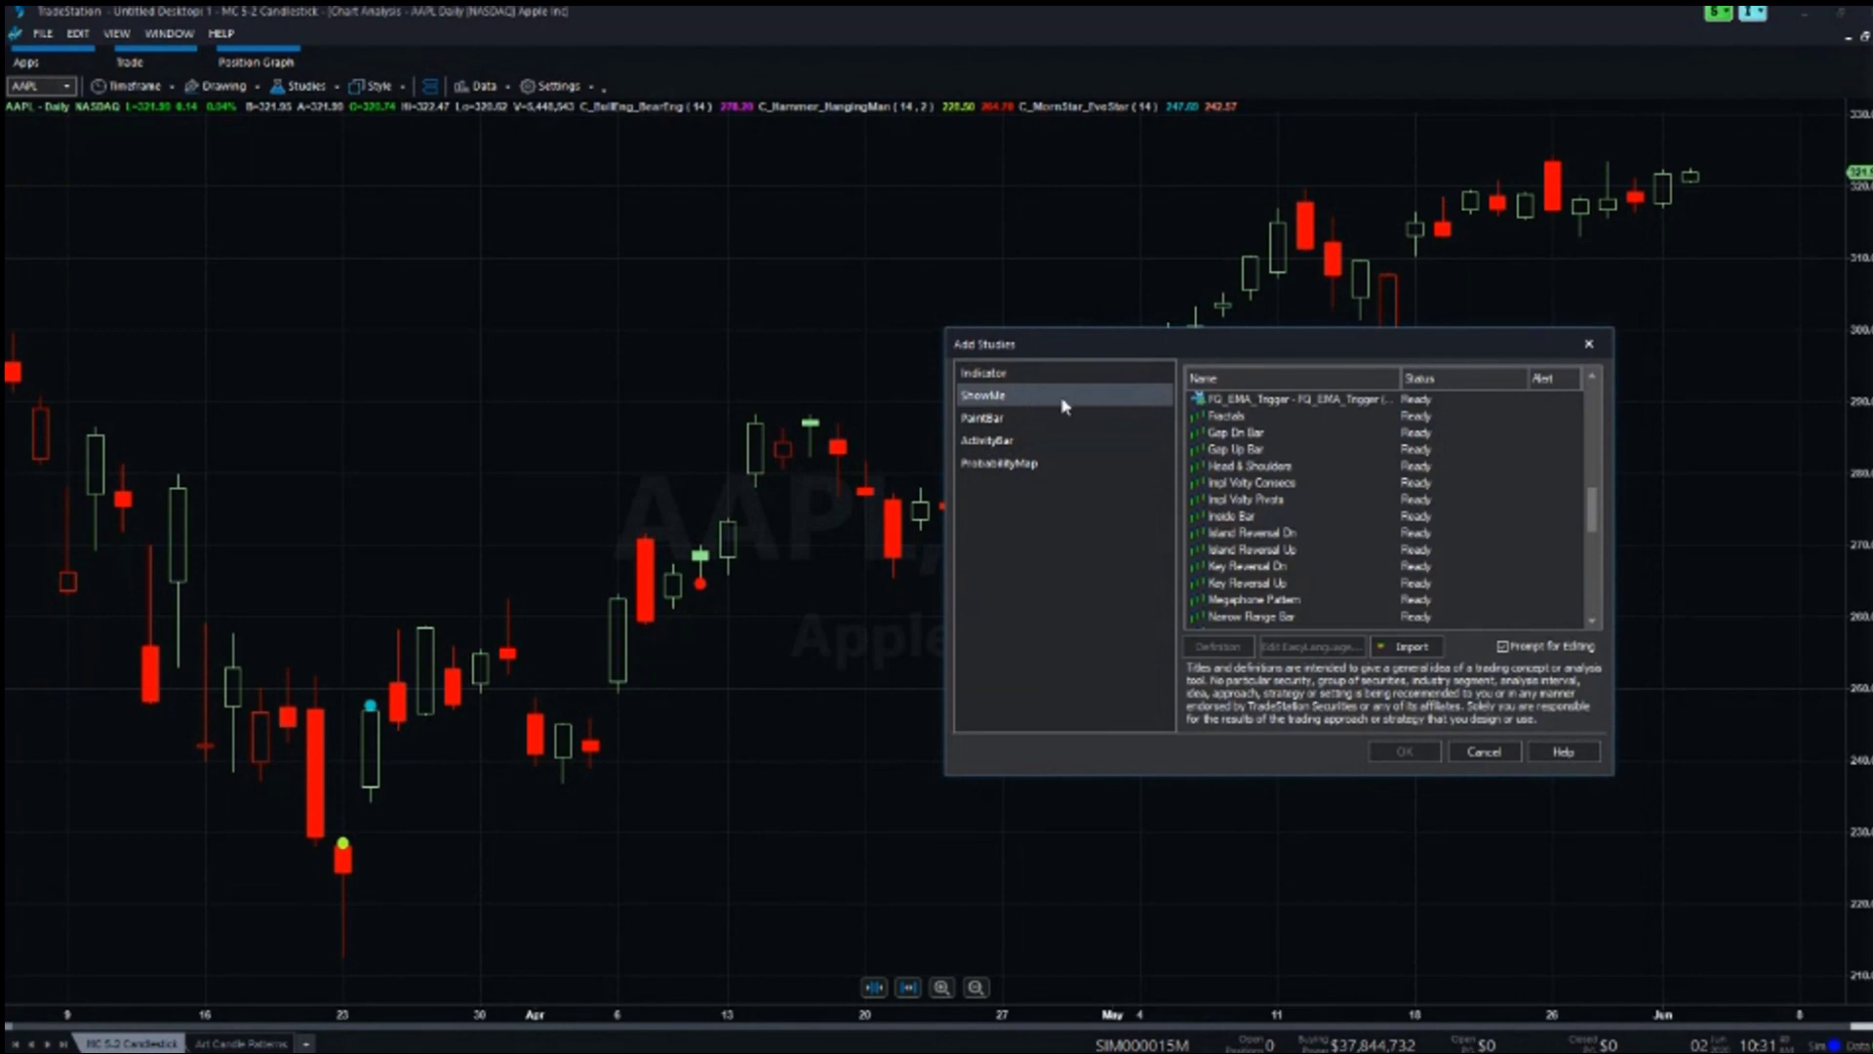
drag(1598, 515, 1598, 435)
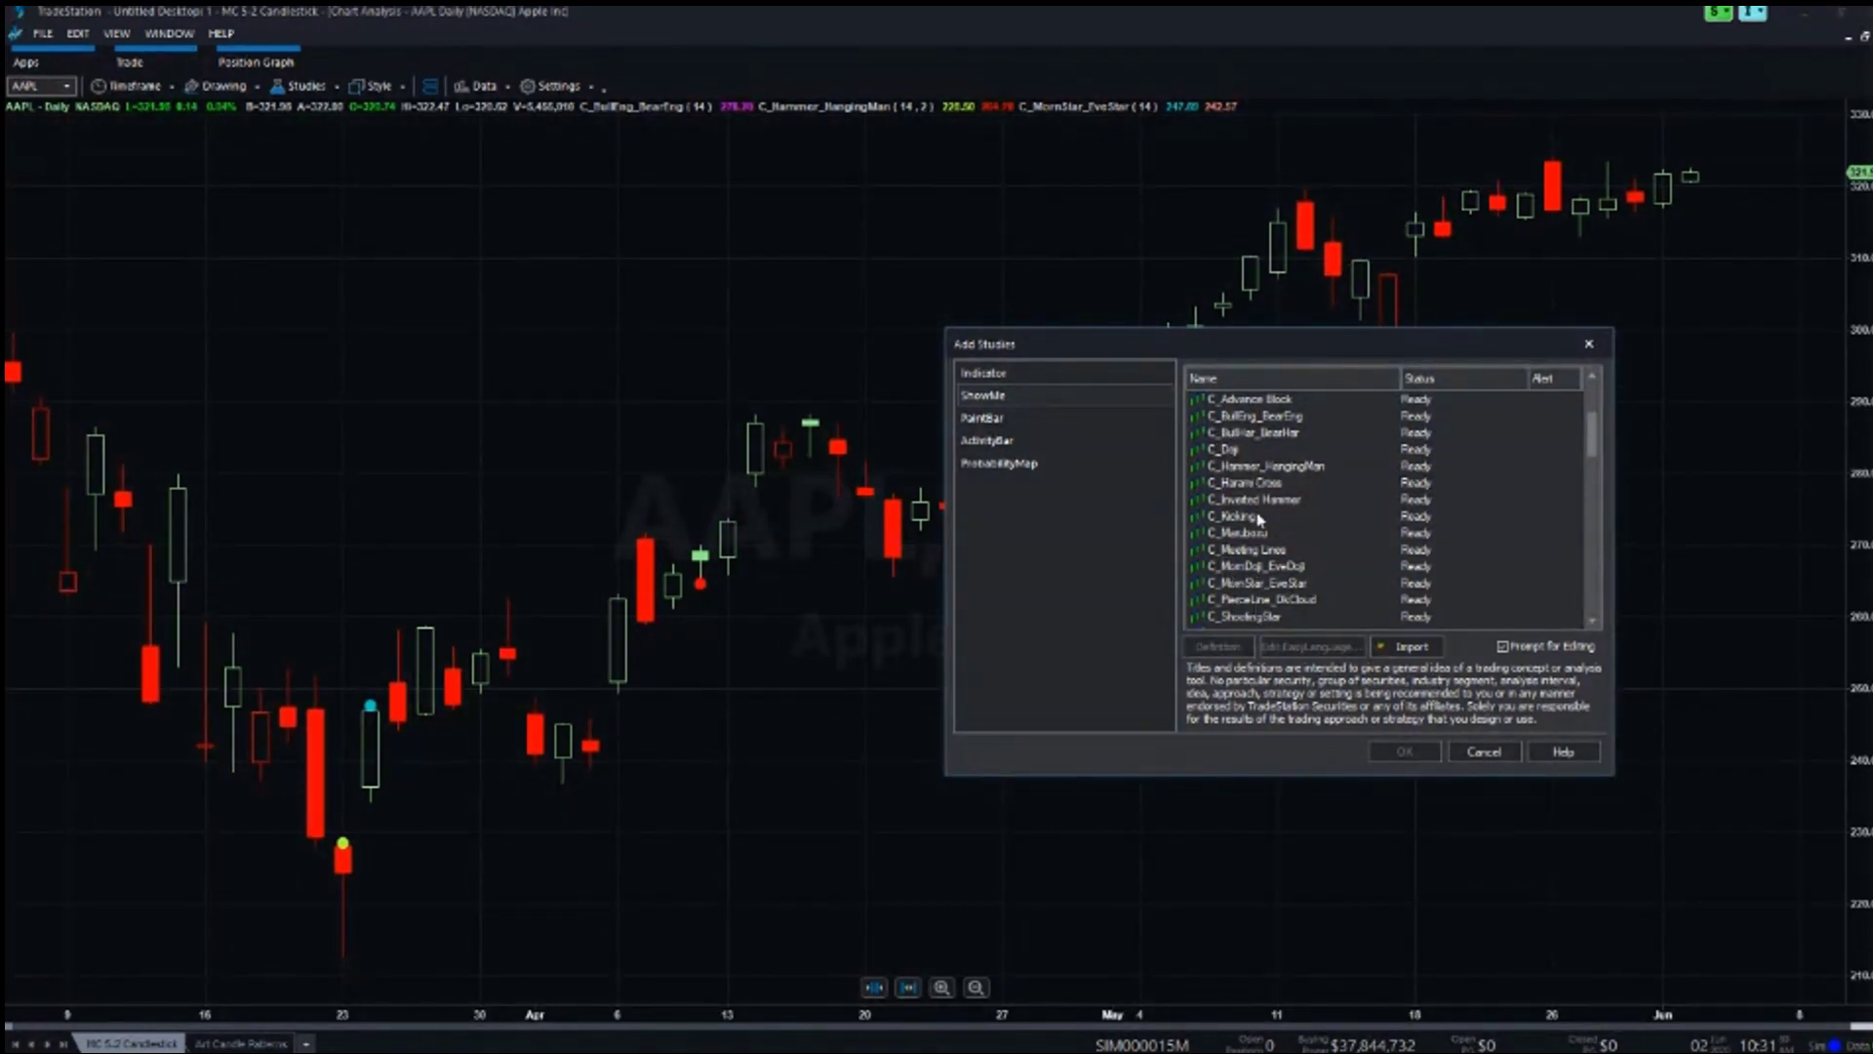
click(1486, 755)
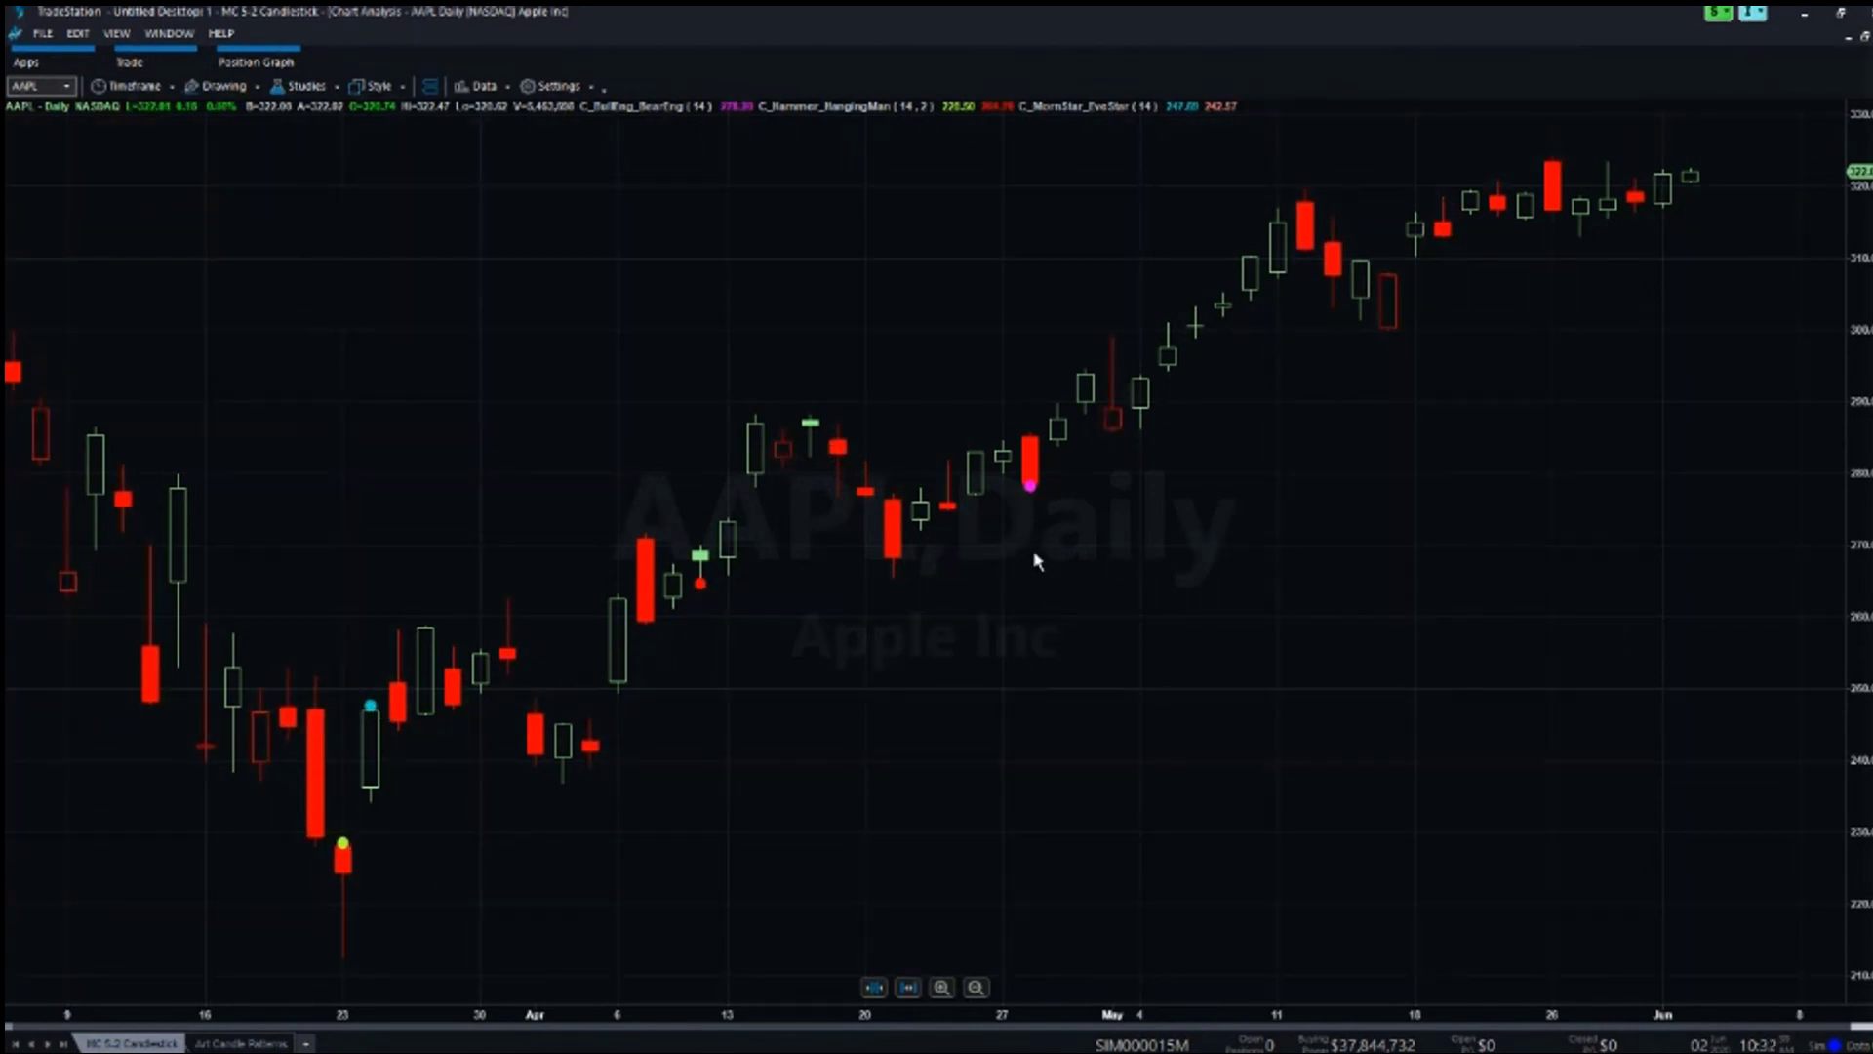
mouse_move(1036, 556)
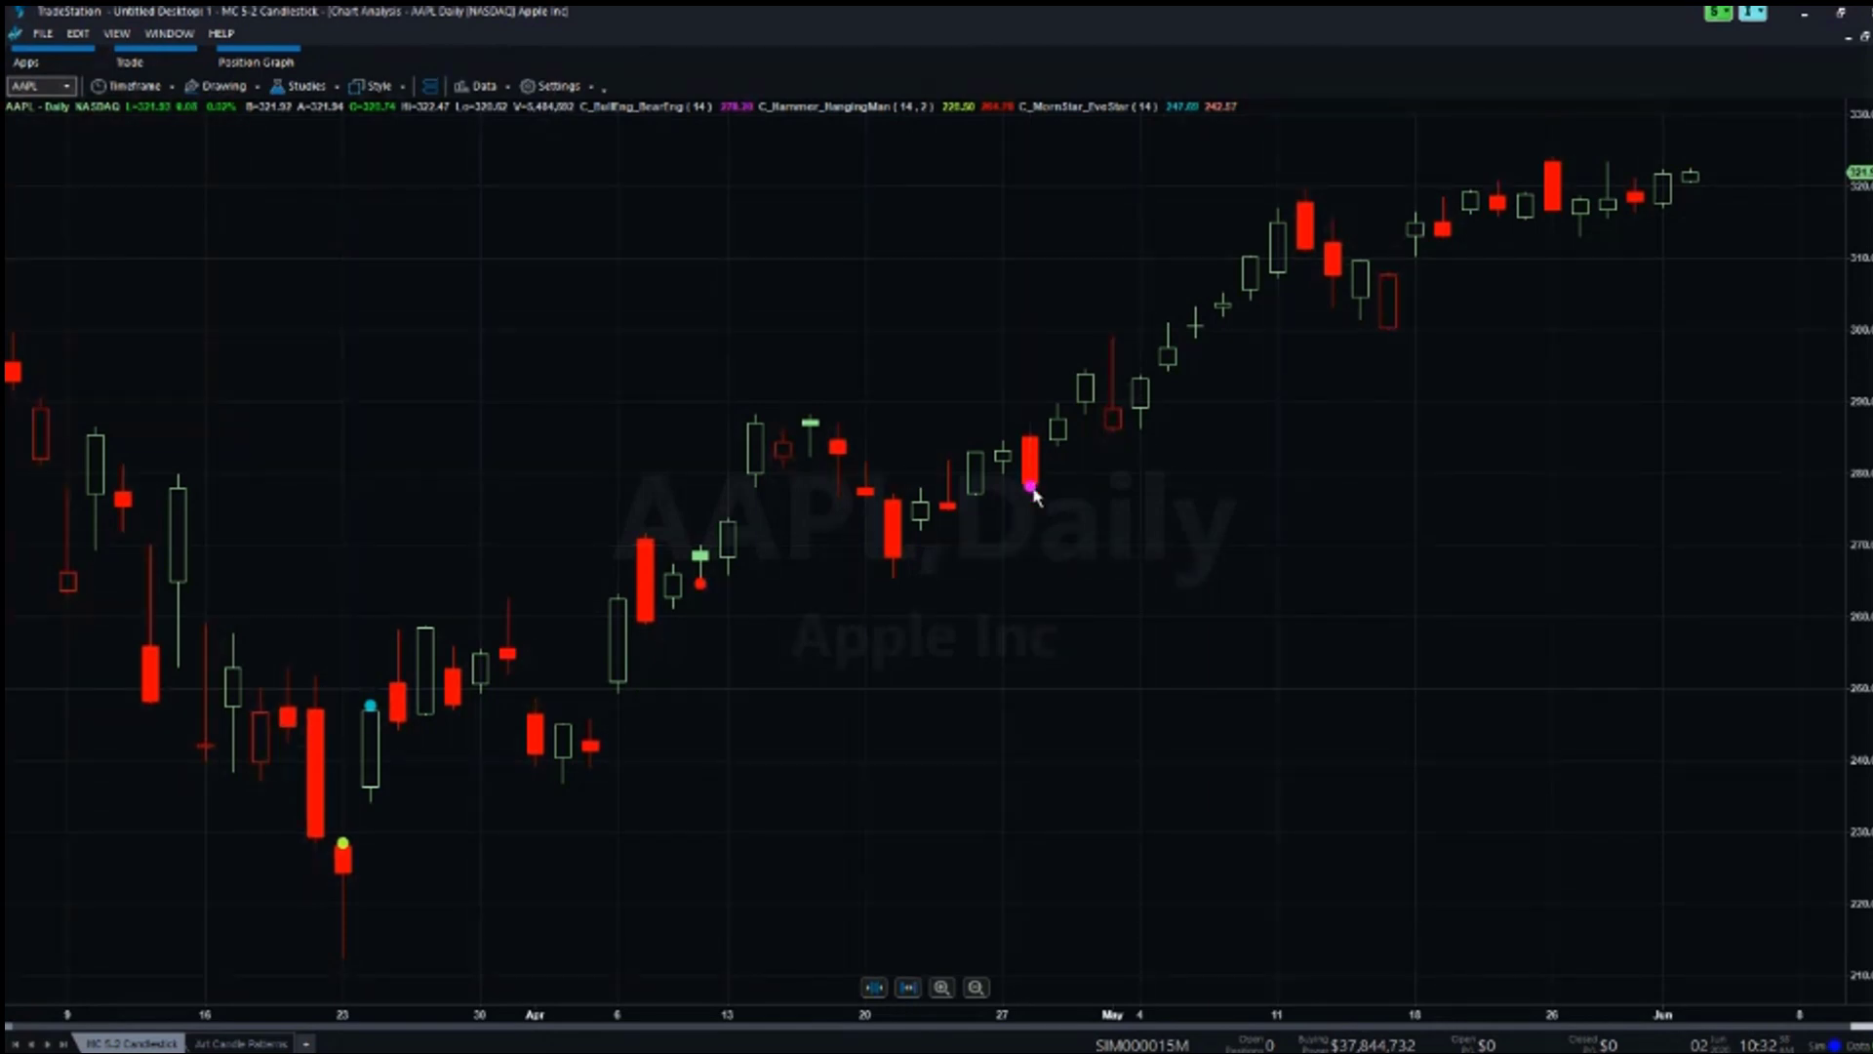
click(1021, 553)
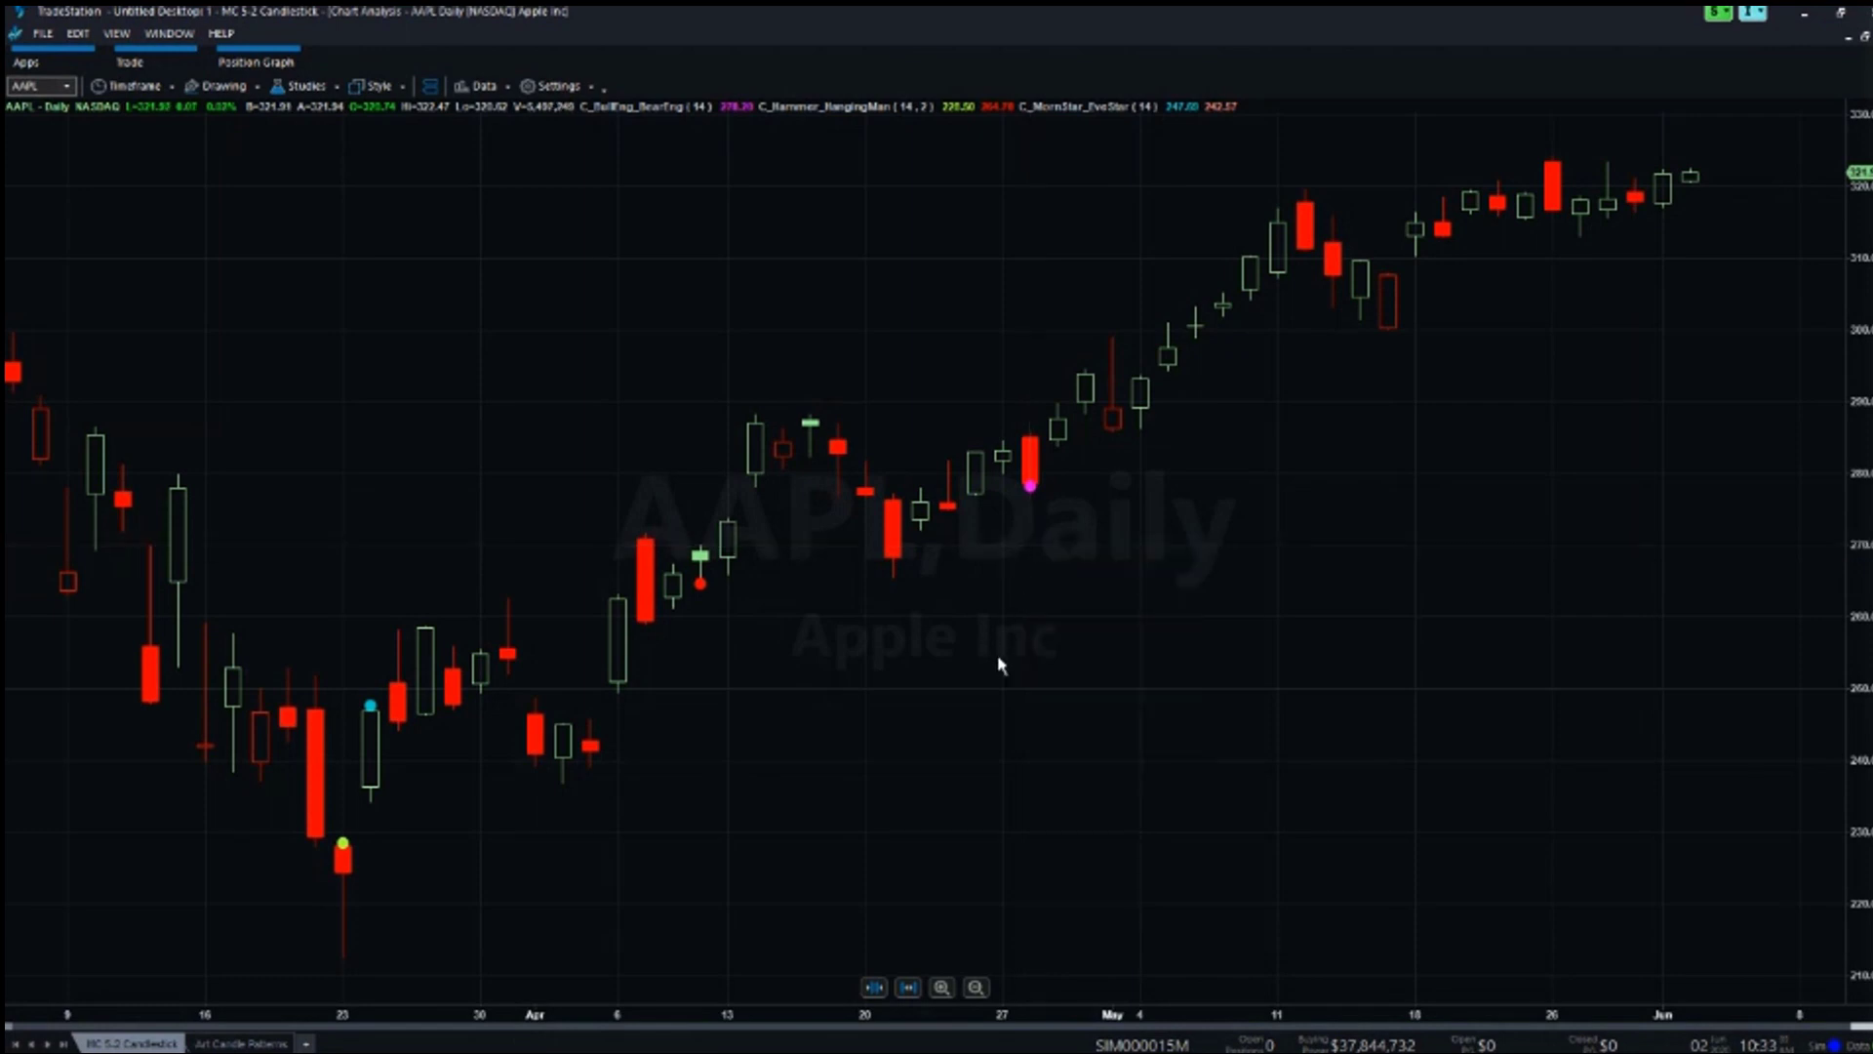
mouse_move(699, 646)
mouse_move(347, 995)
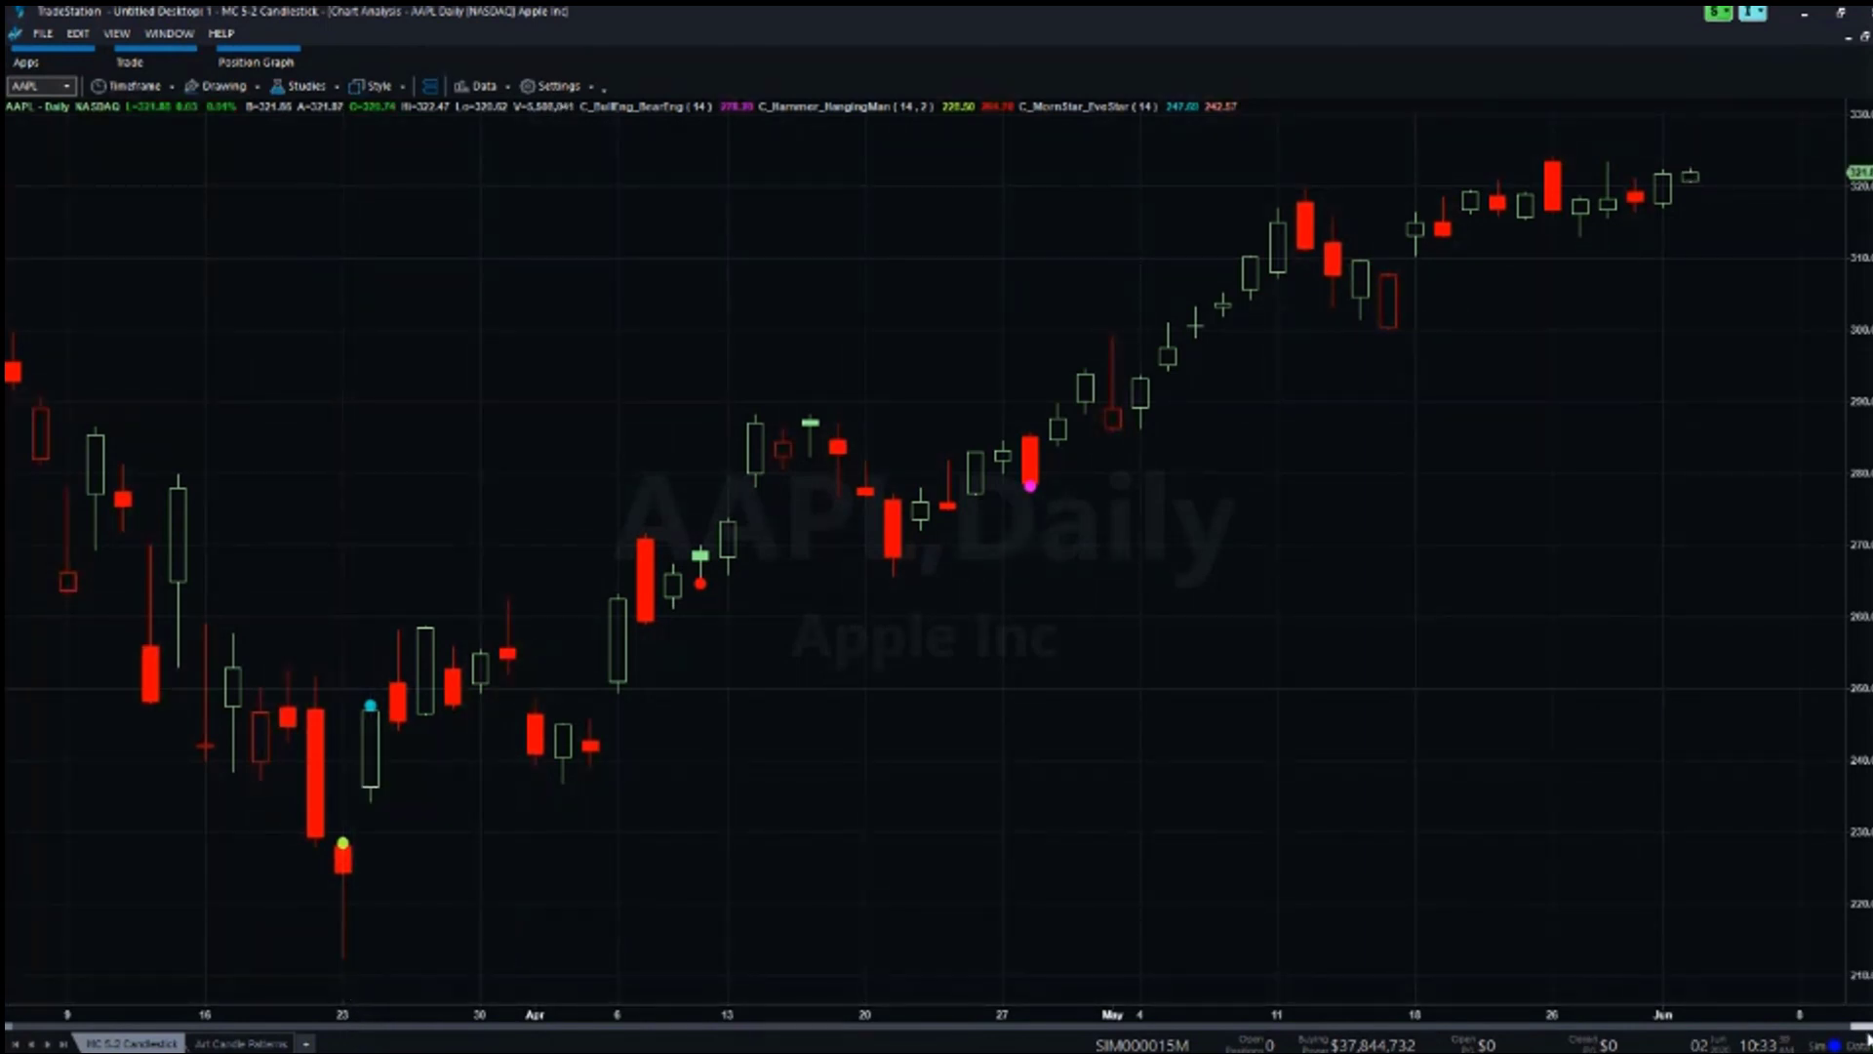
mouse_move(1865, 1029)
mouse_down()
mouse_move(1746, 1036)
mouse_move(1859, 1032)
mouse_up()
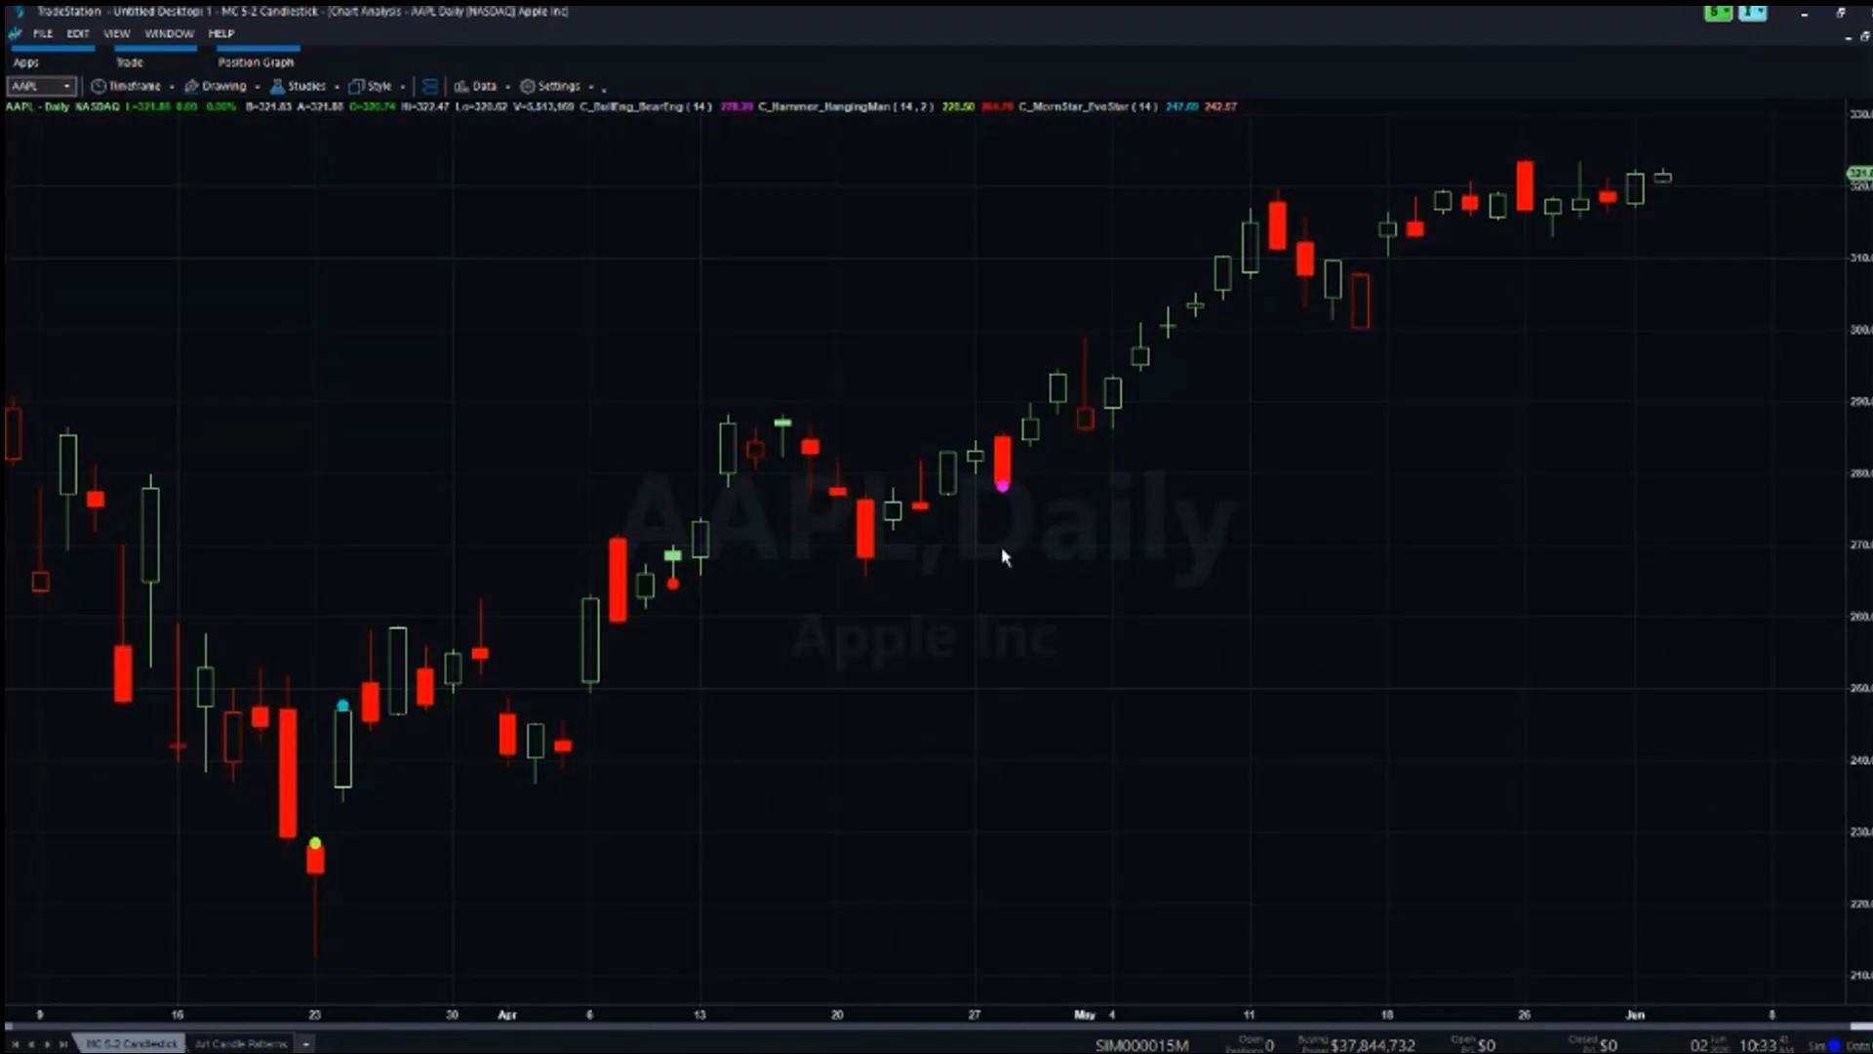
Restore the maximized chart beside RadarScreen and load MSFT into it from the NASDAQ 100 list.
click(1864, 35)
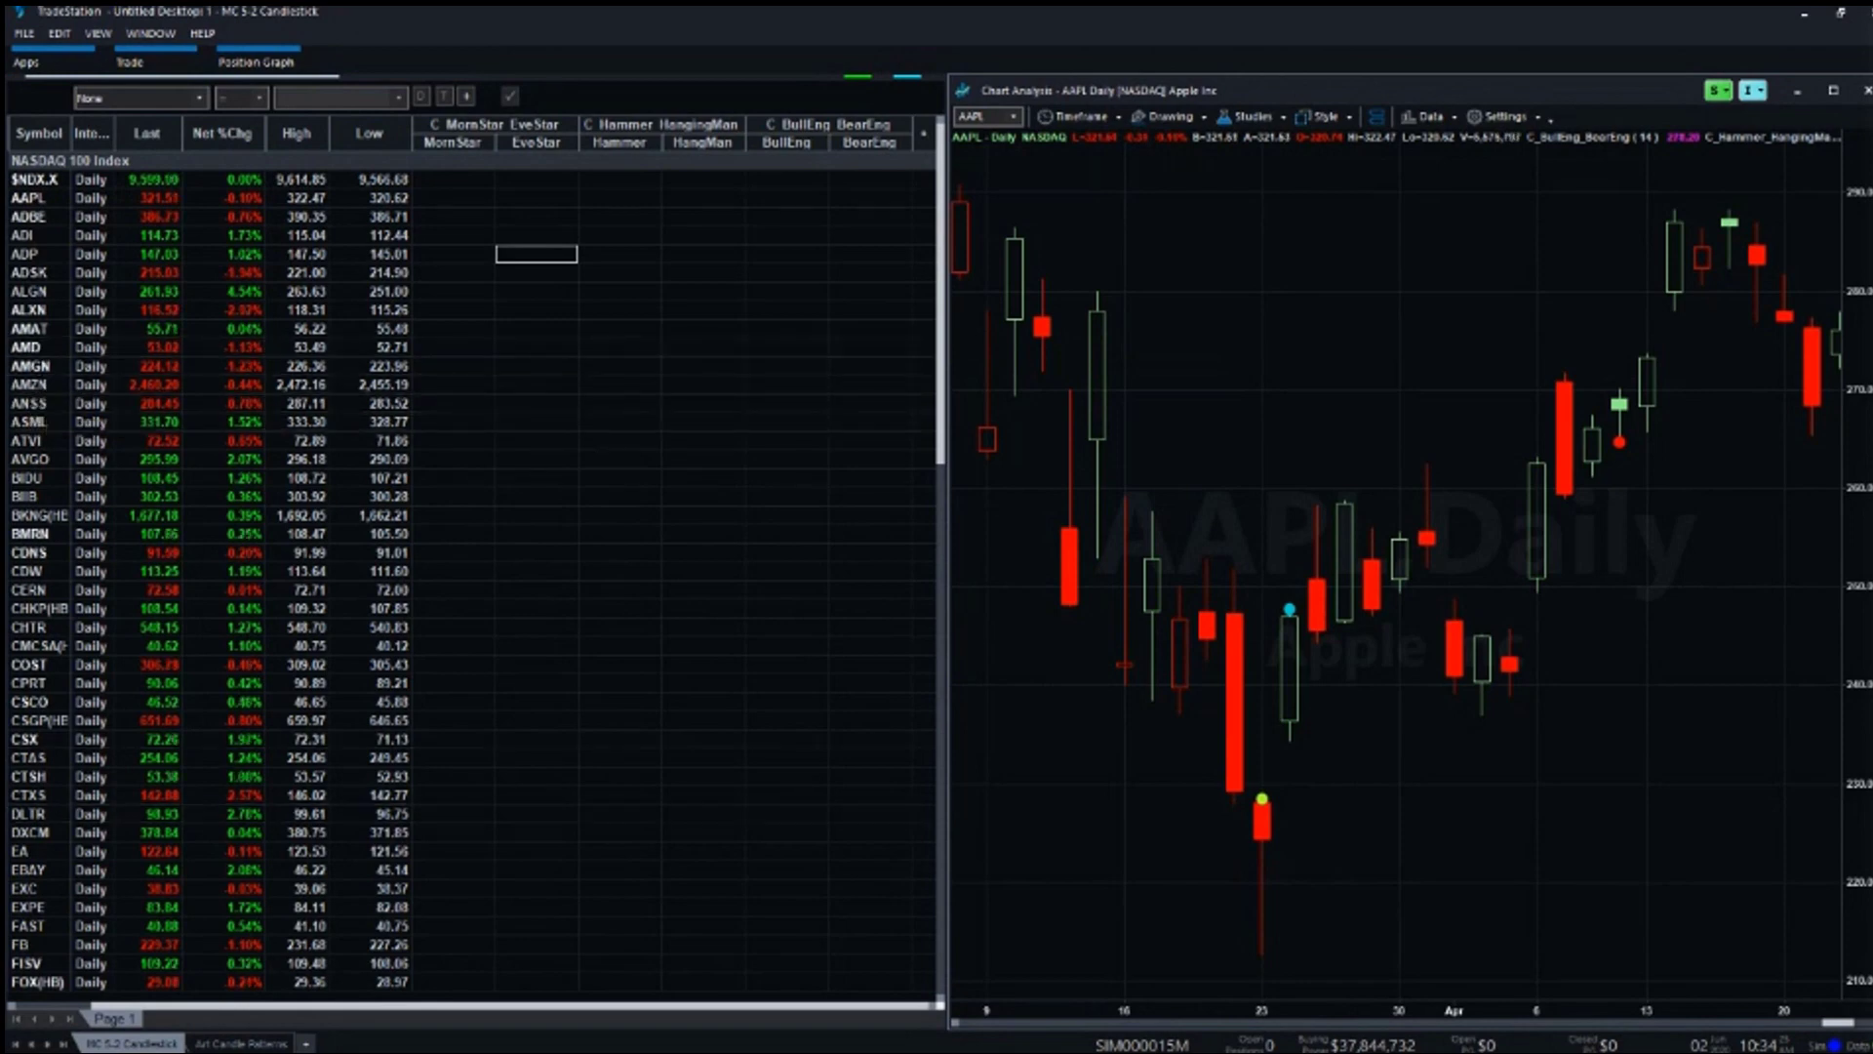
click(1842, 1024)
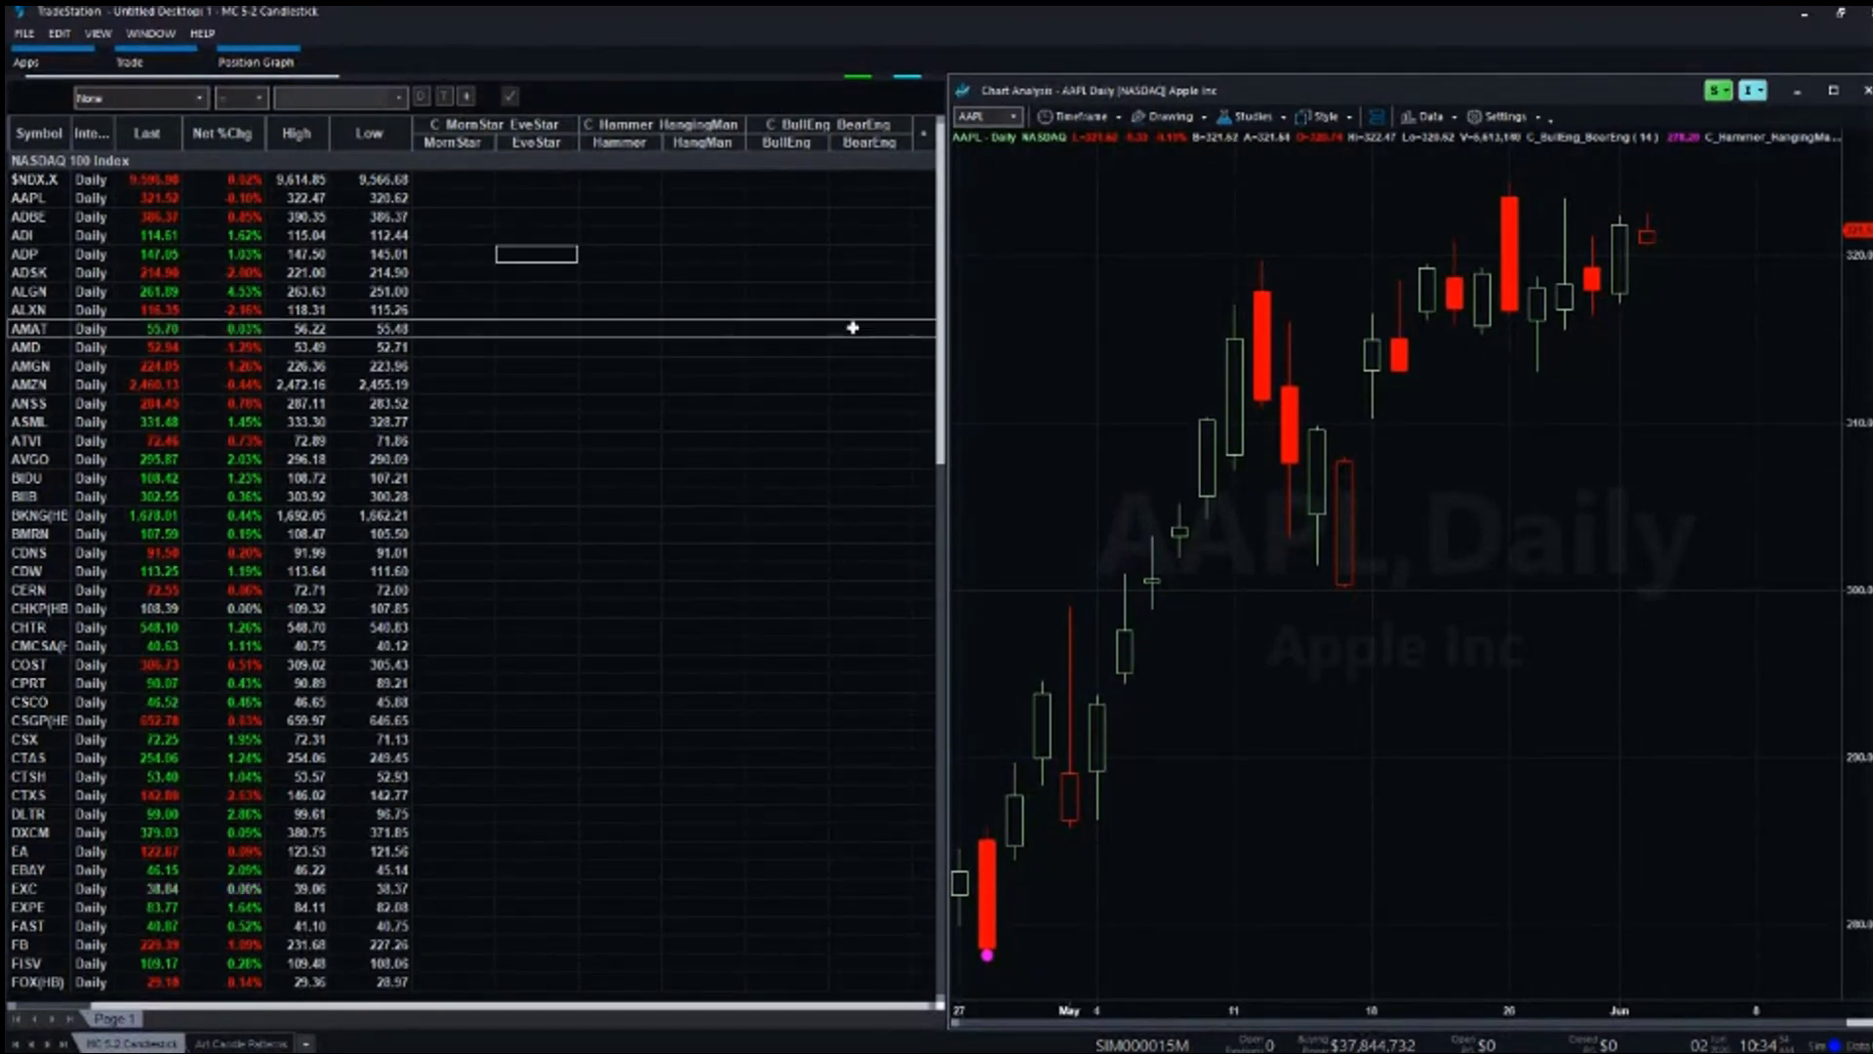
click(937, 263)
drag(936, 278, 928, 606)
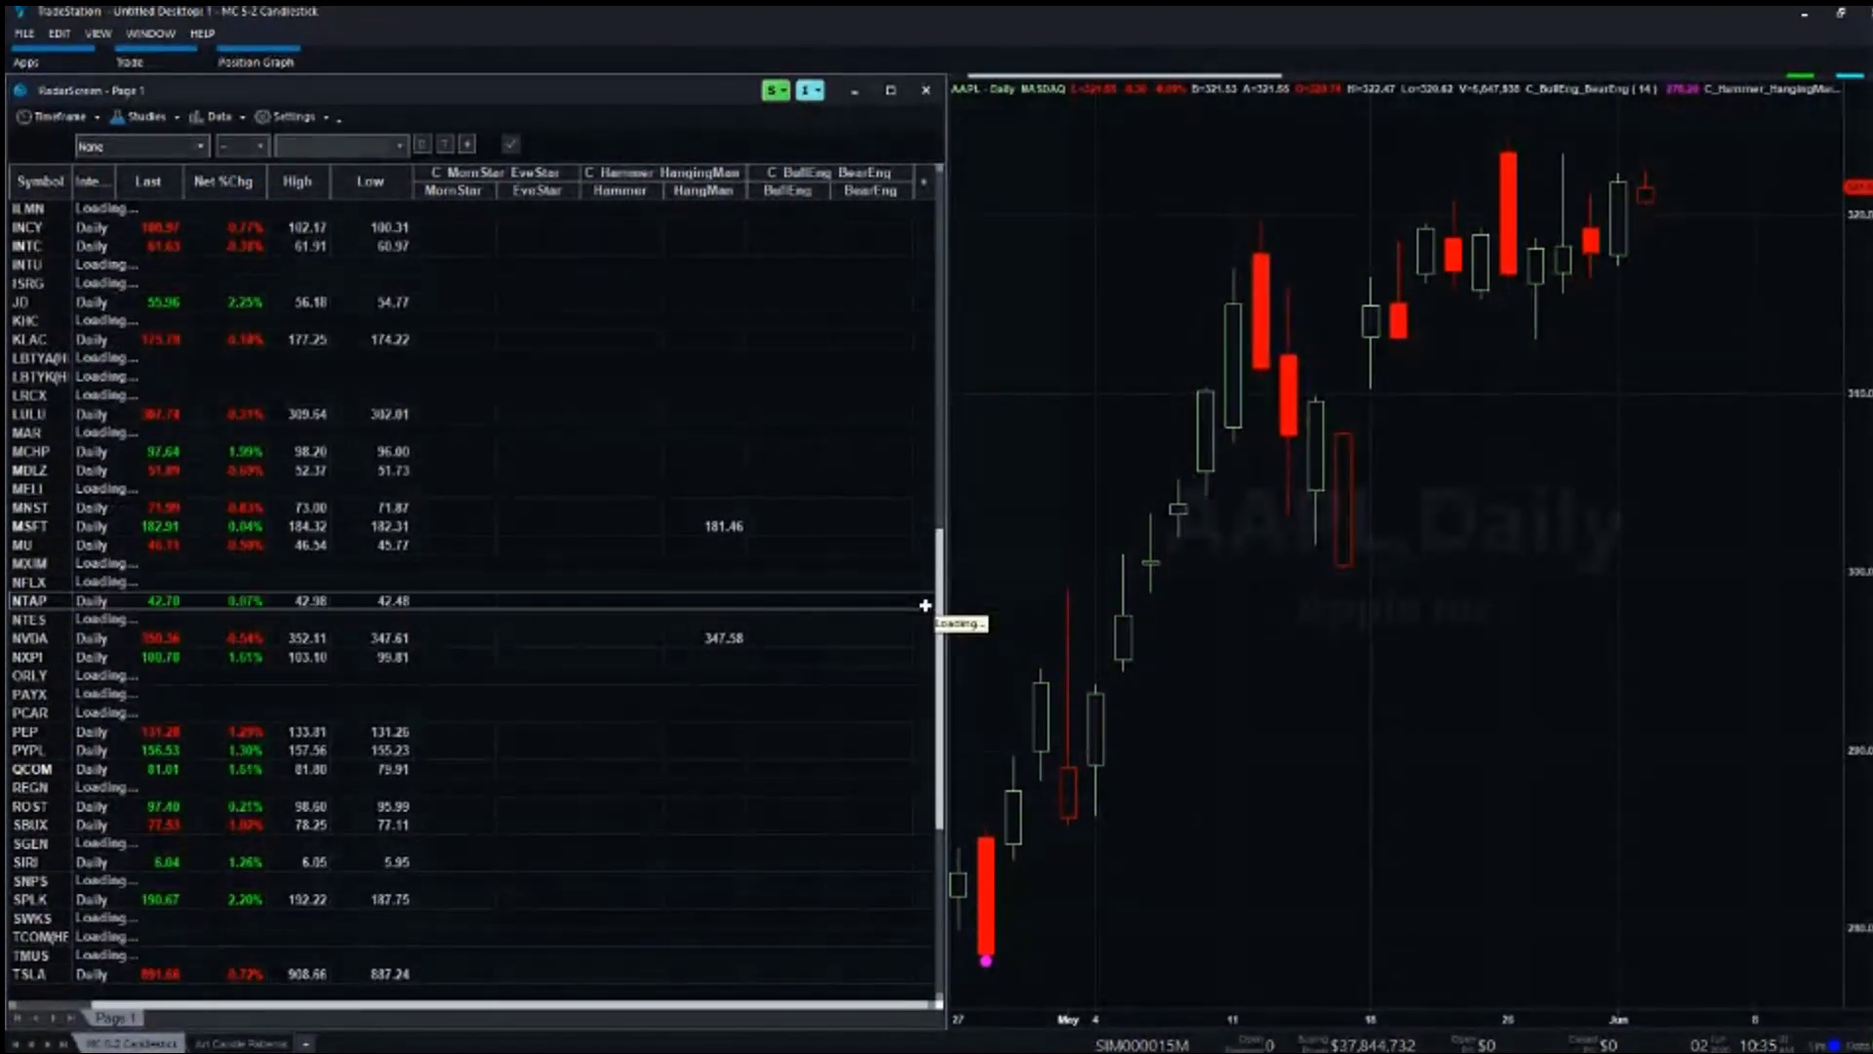
click(824, 561)
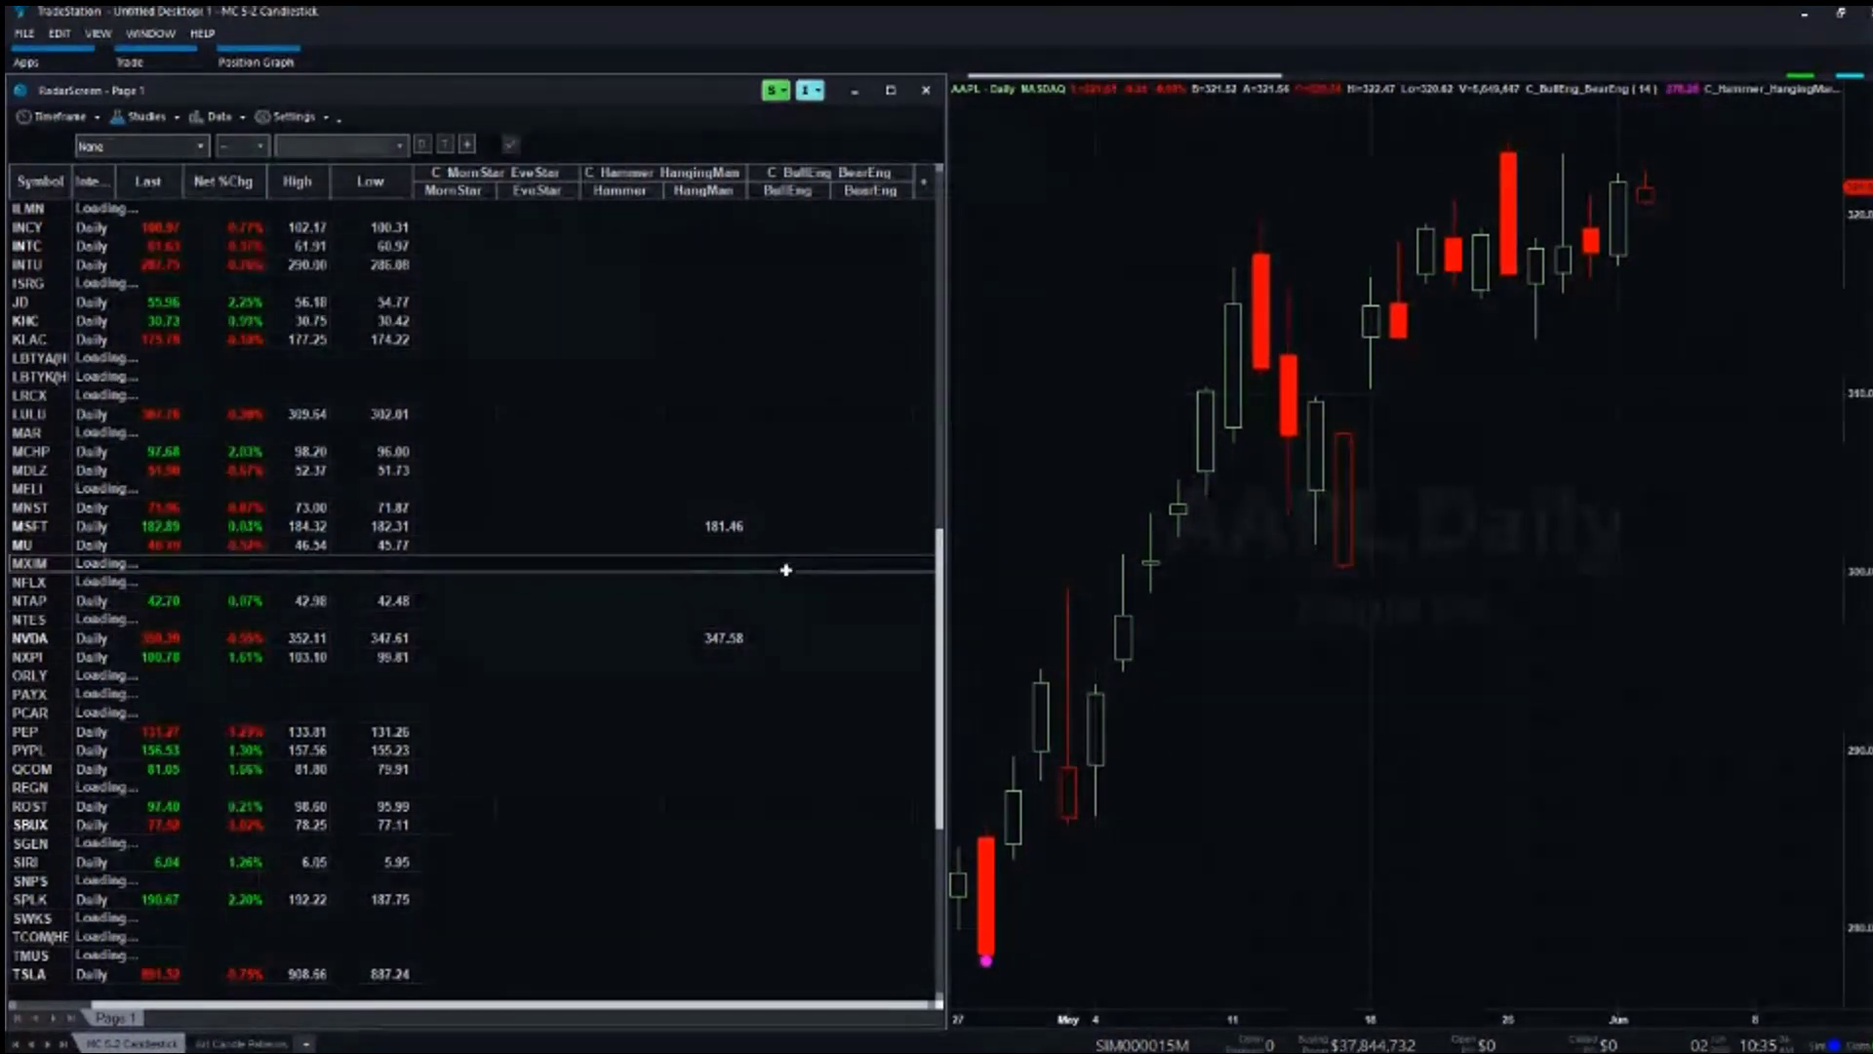
click(727, 527)
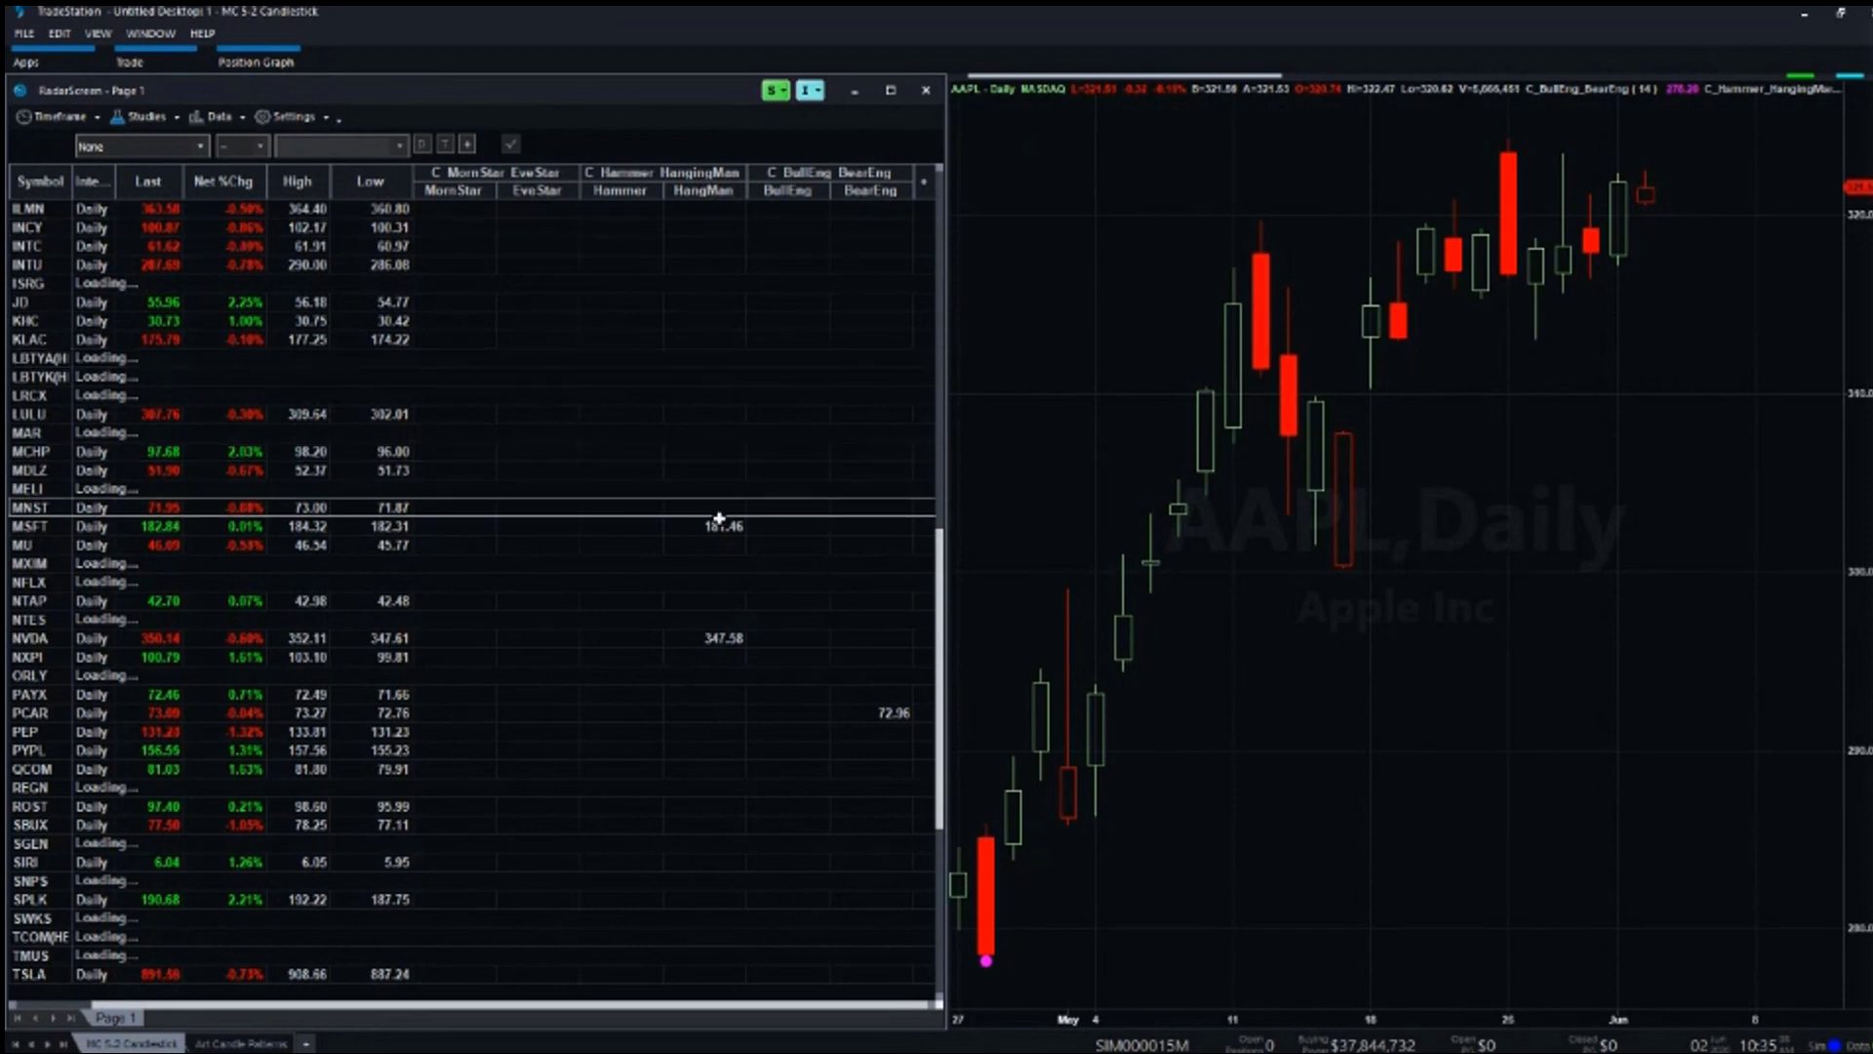
click(719, 521)
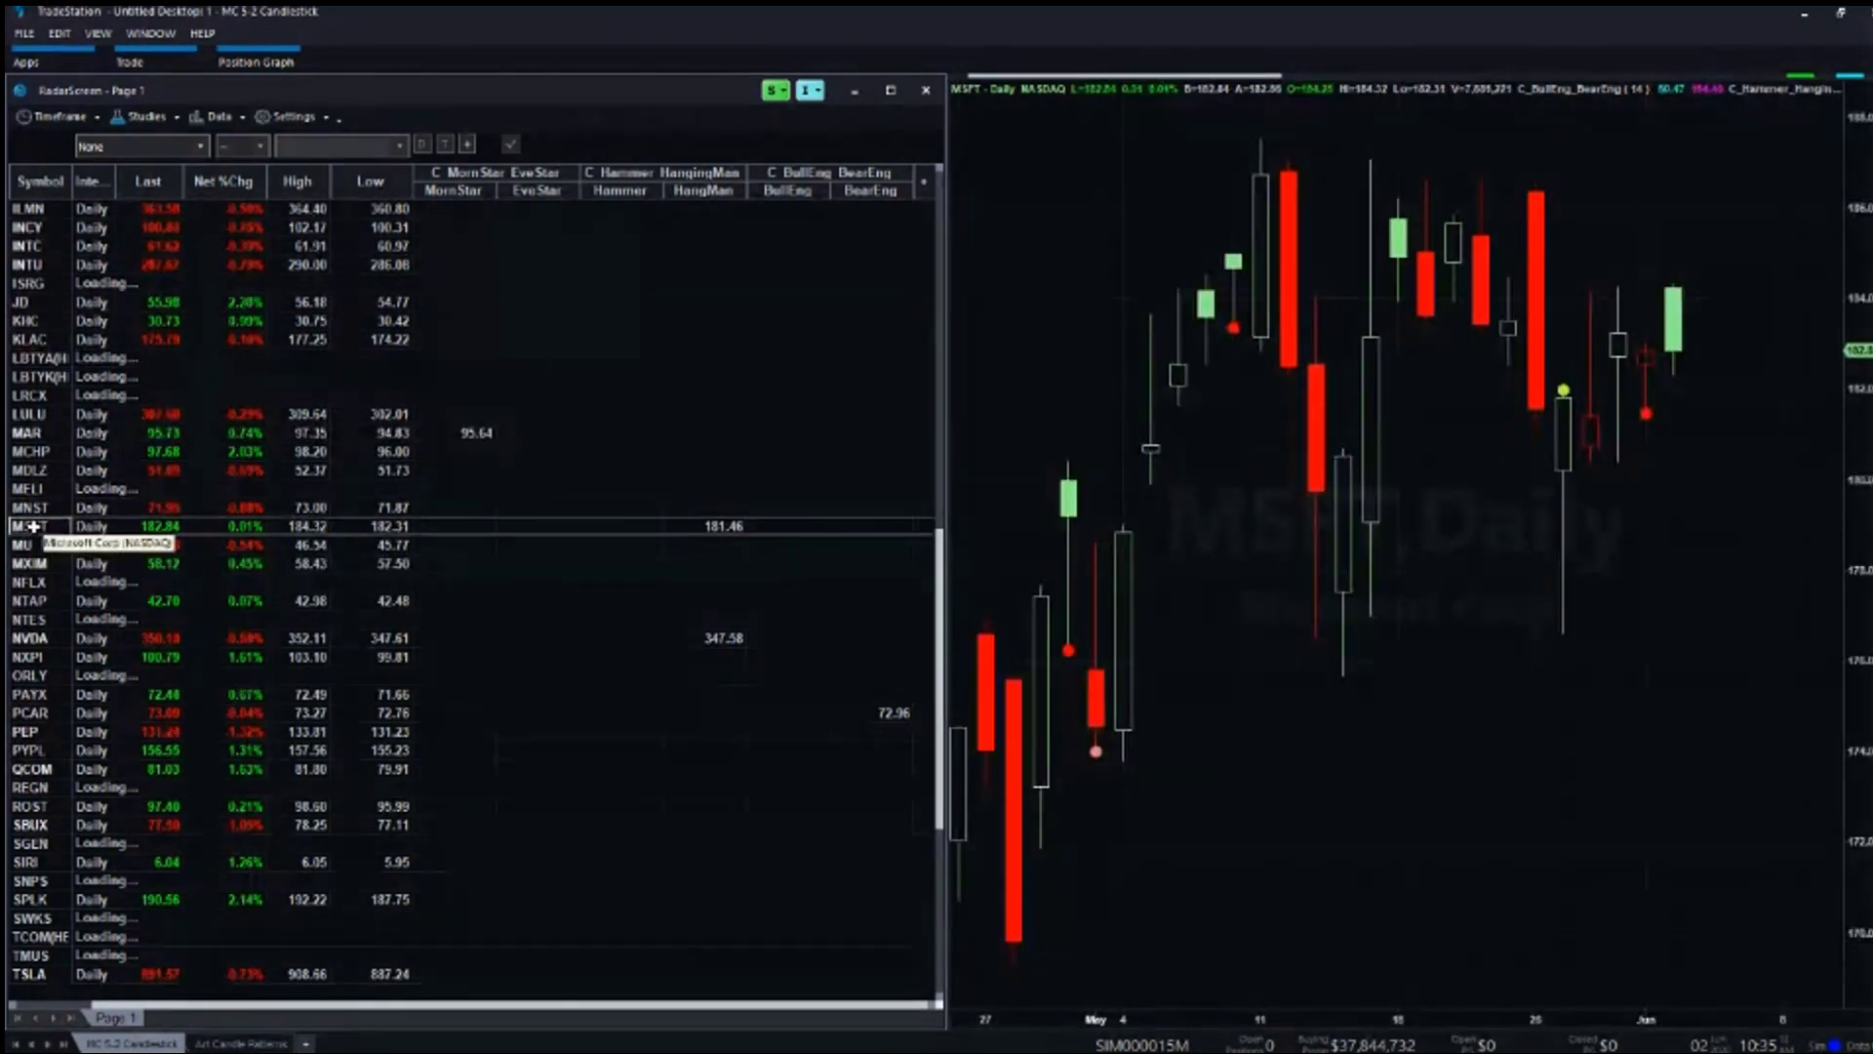
click(1646, 493)
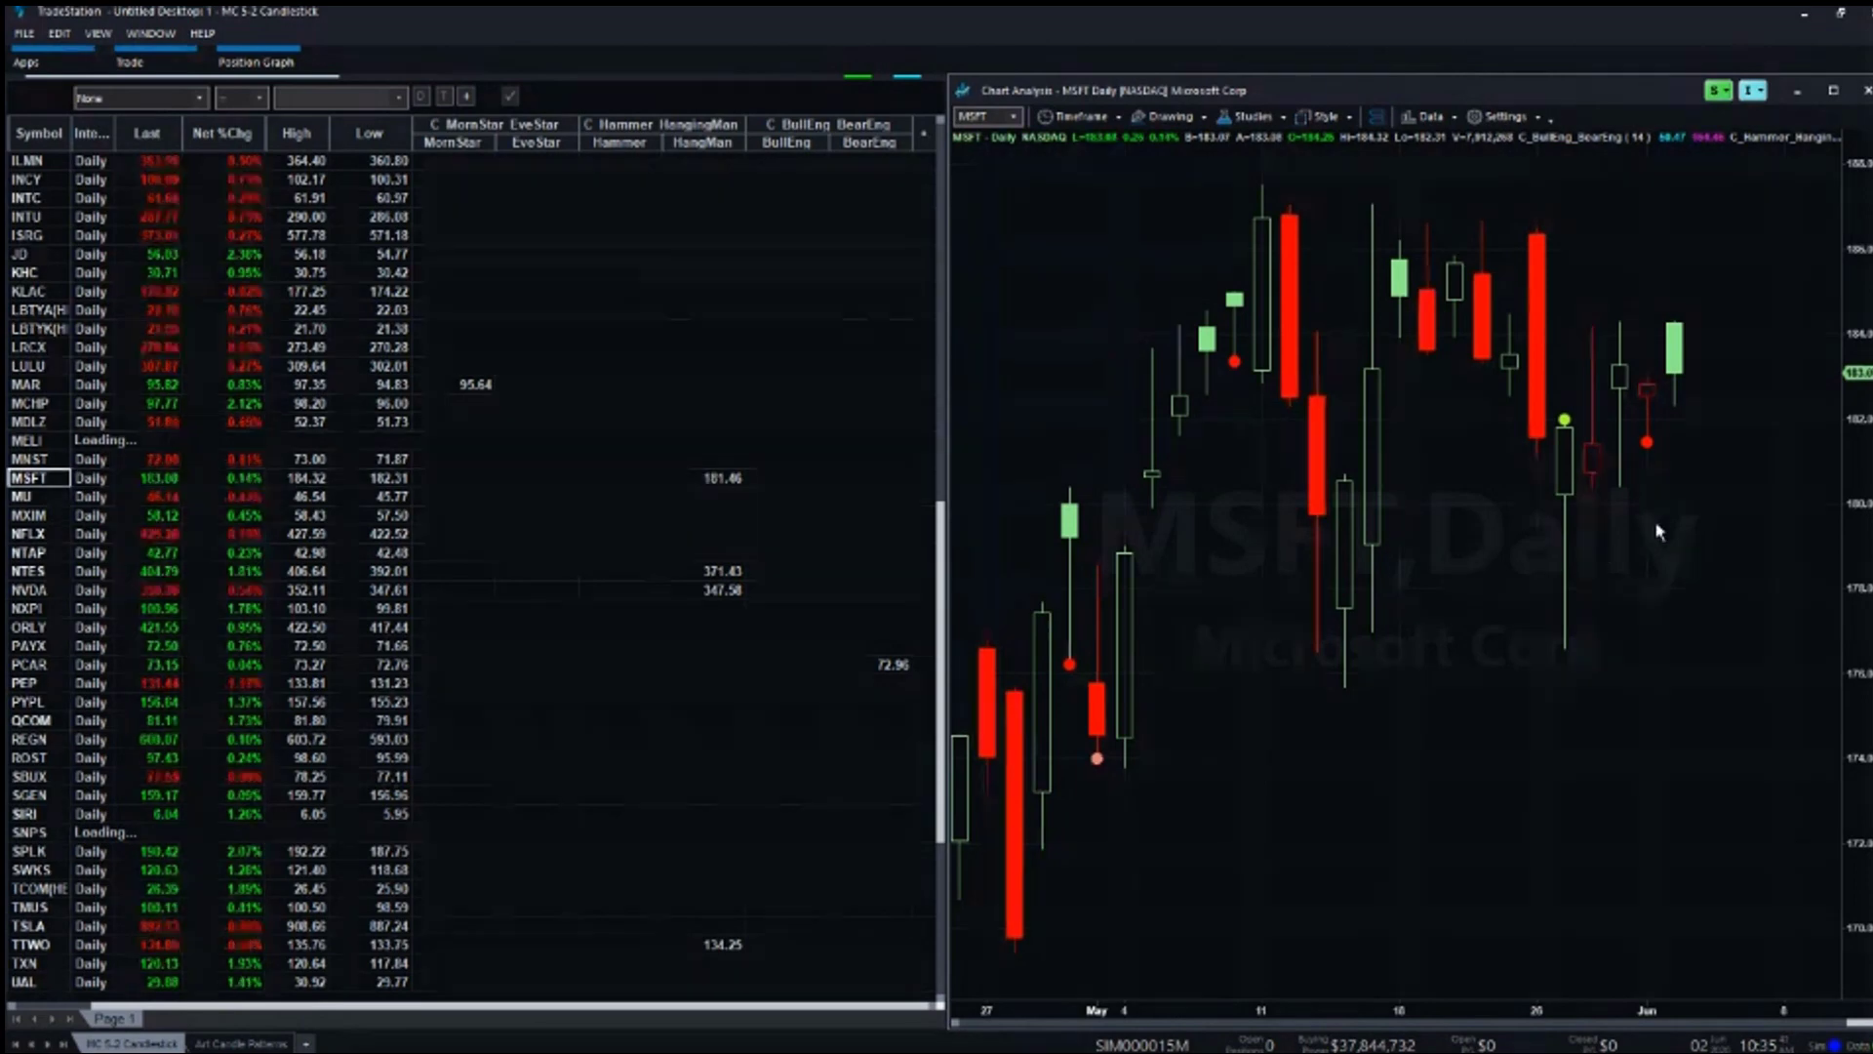
mouse_move(1652, 534)
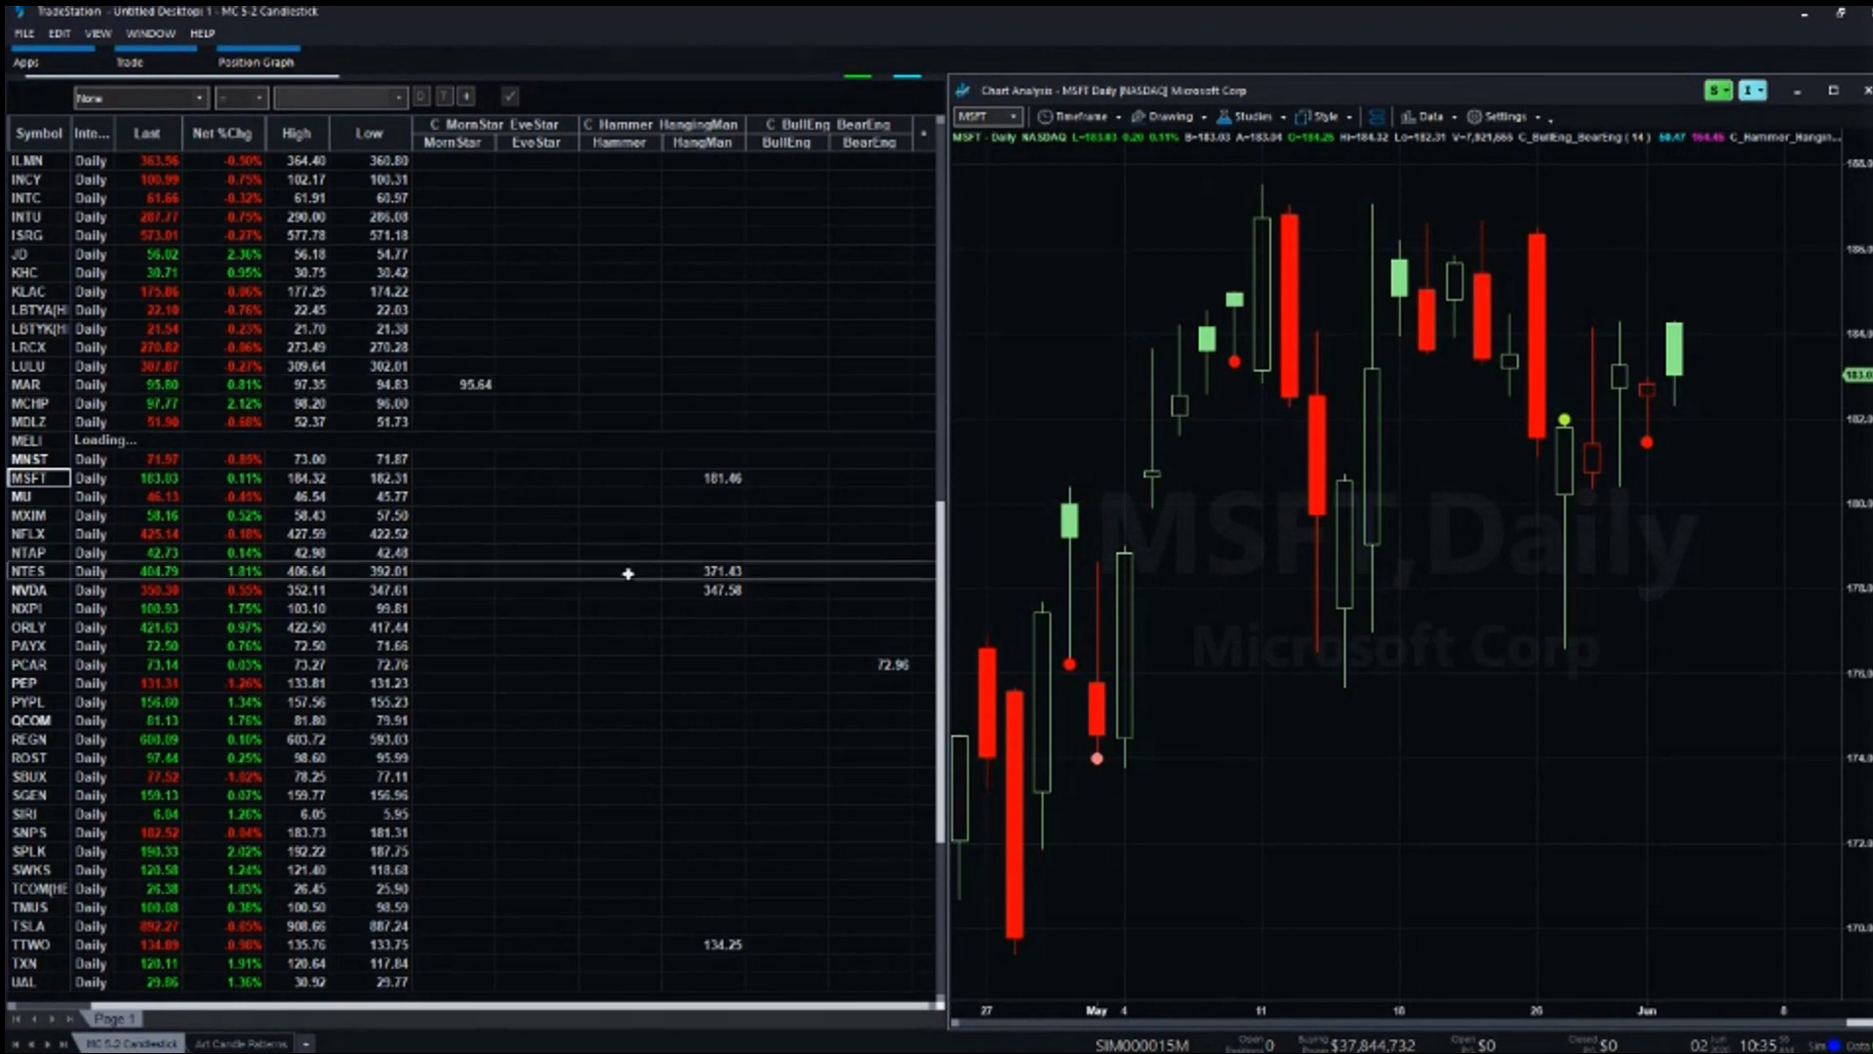
Load NVDA into the chart and enable intra-bar (tick-by-tick) value updates for its C_Hammer_HangingMan study.
click(47, 590)
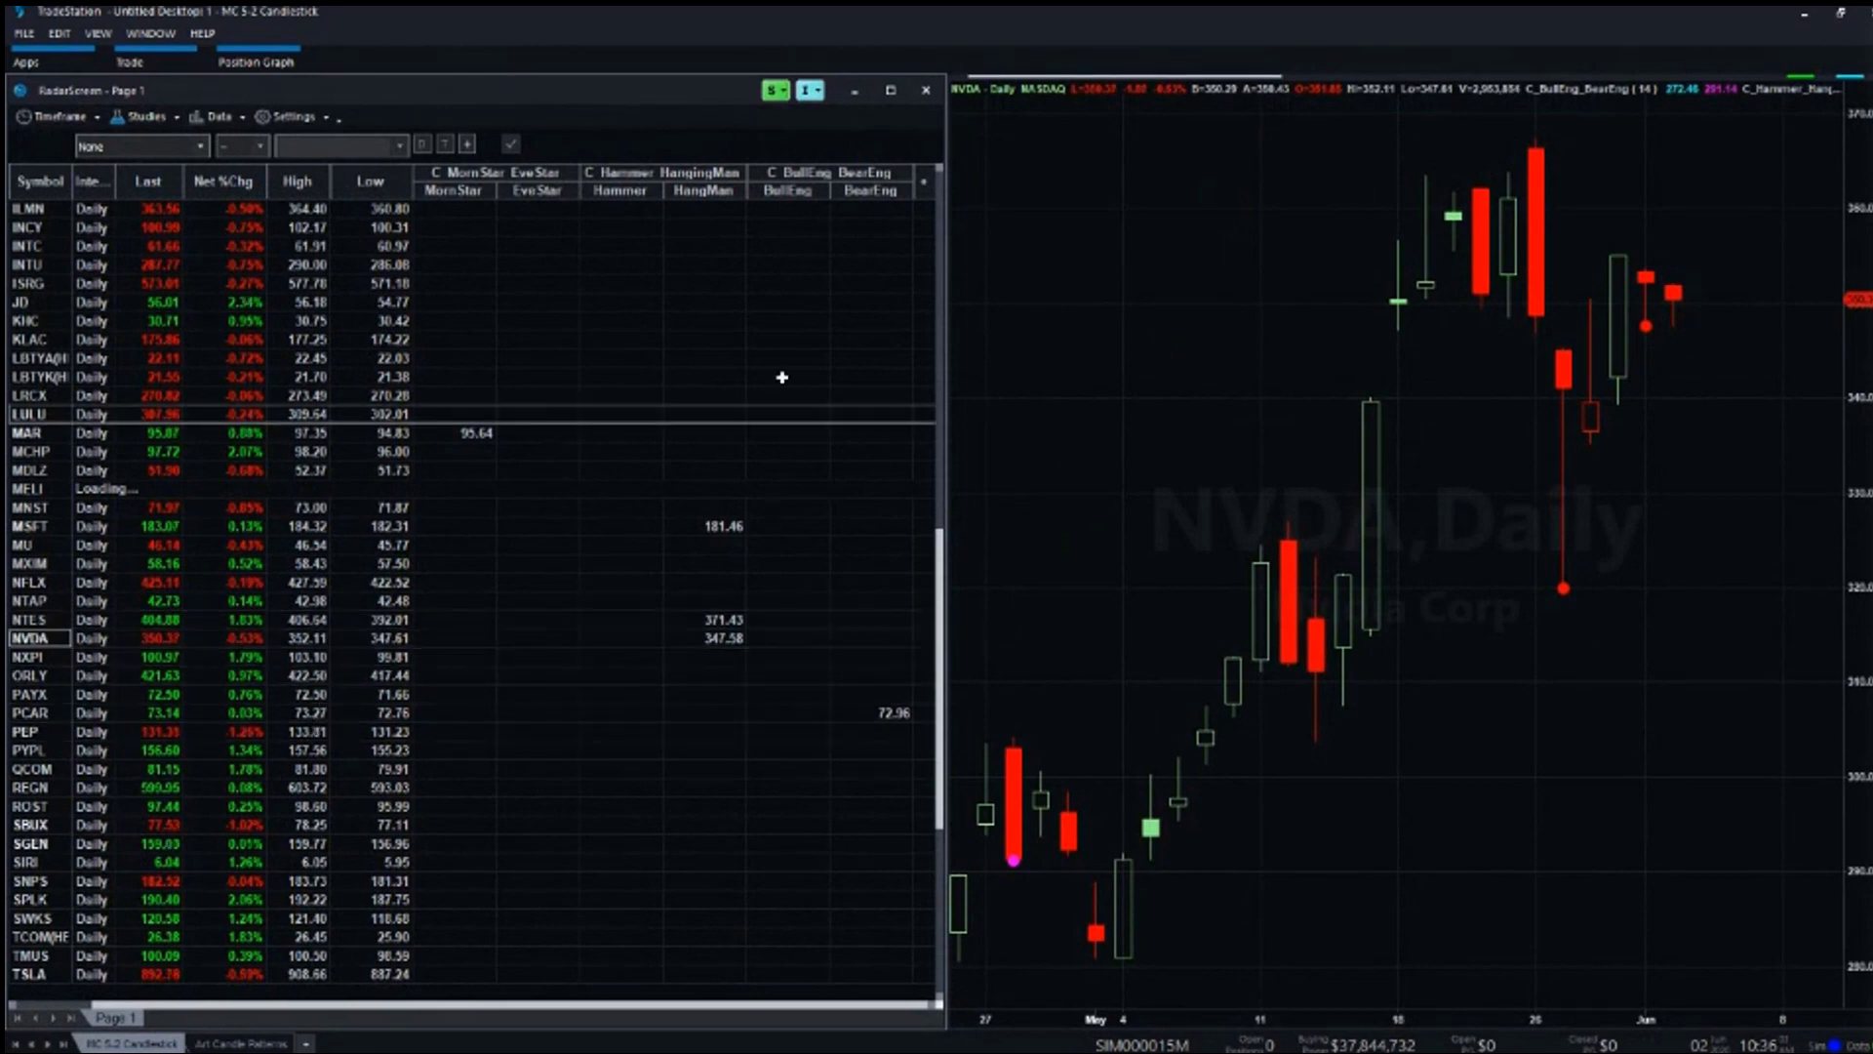
click(1662, 463)
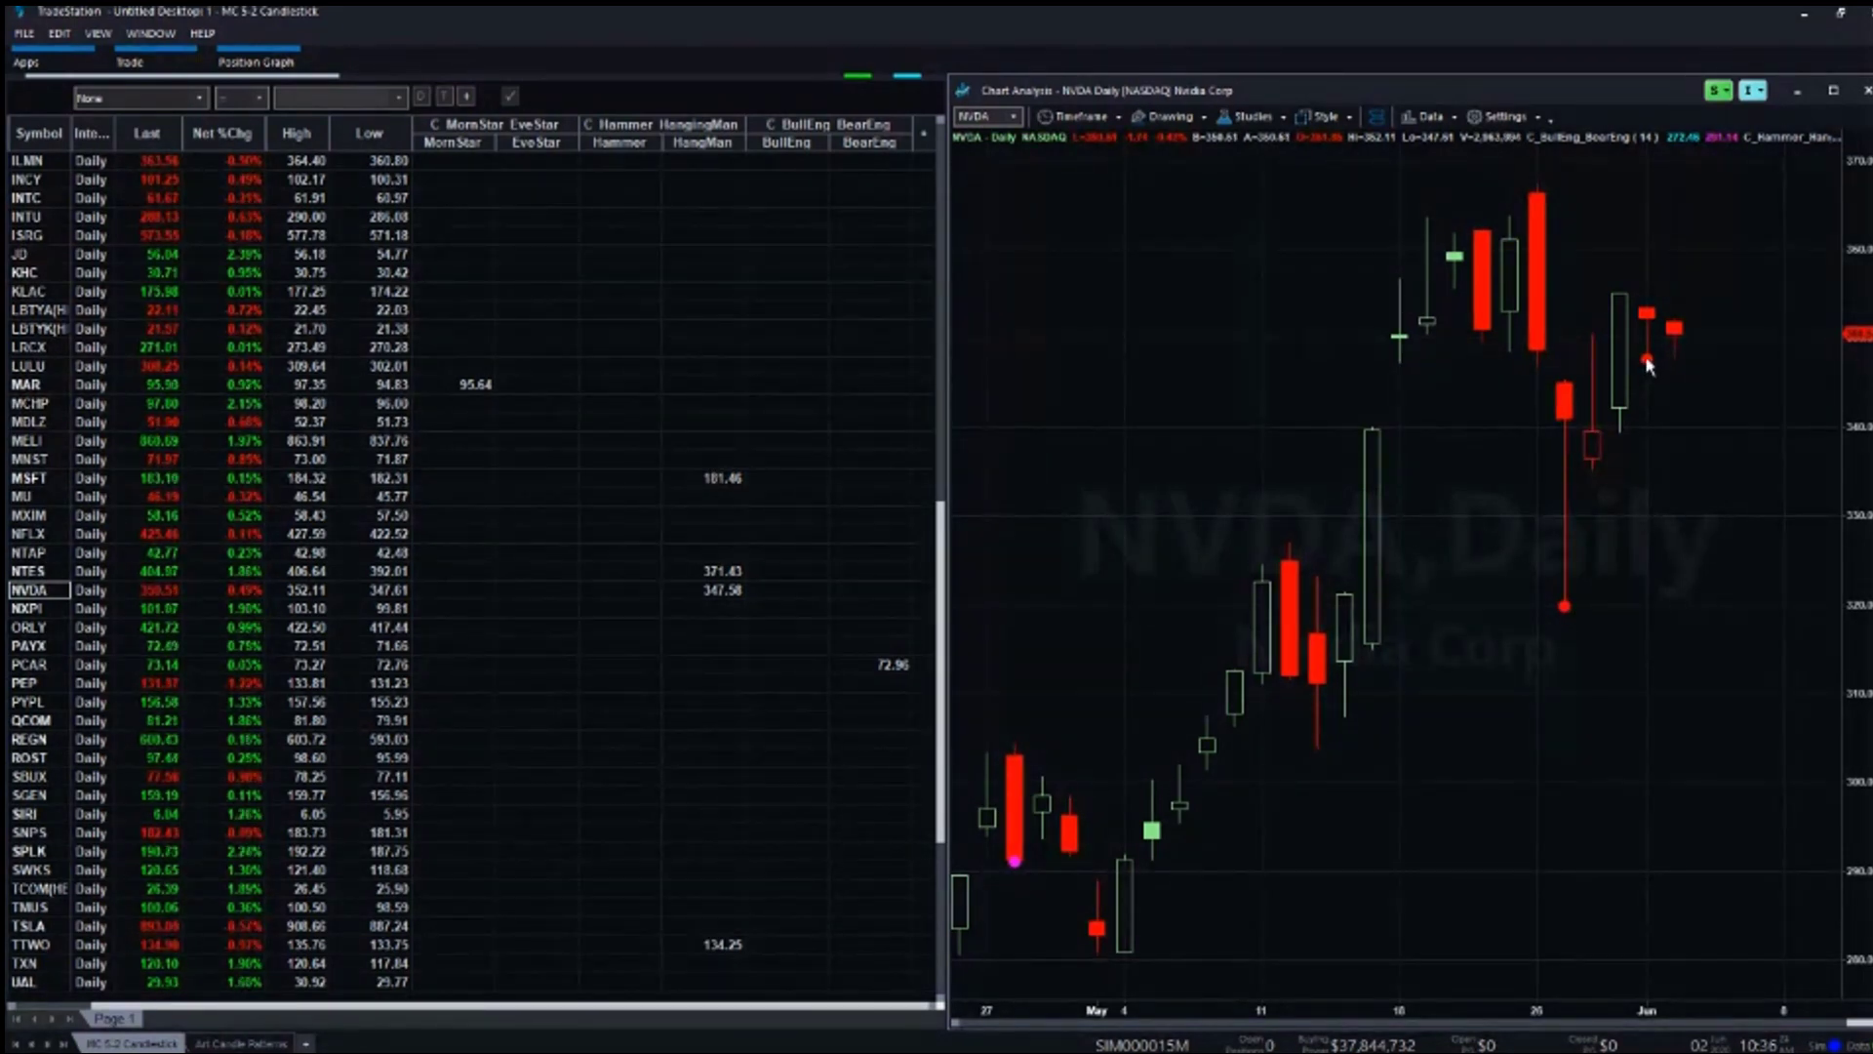
double_click(1647, 361)
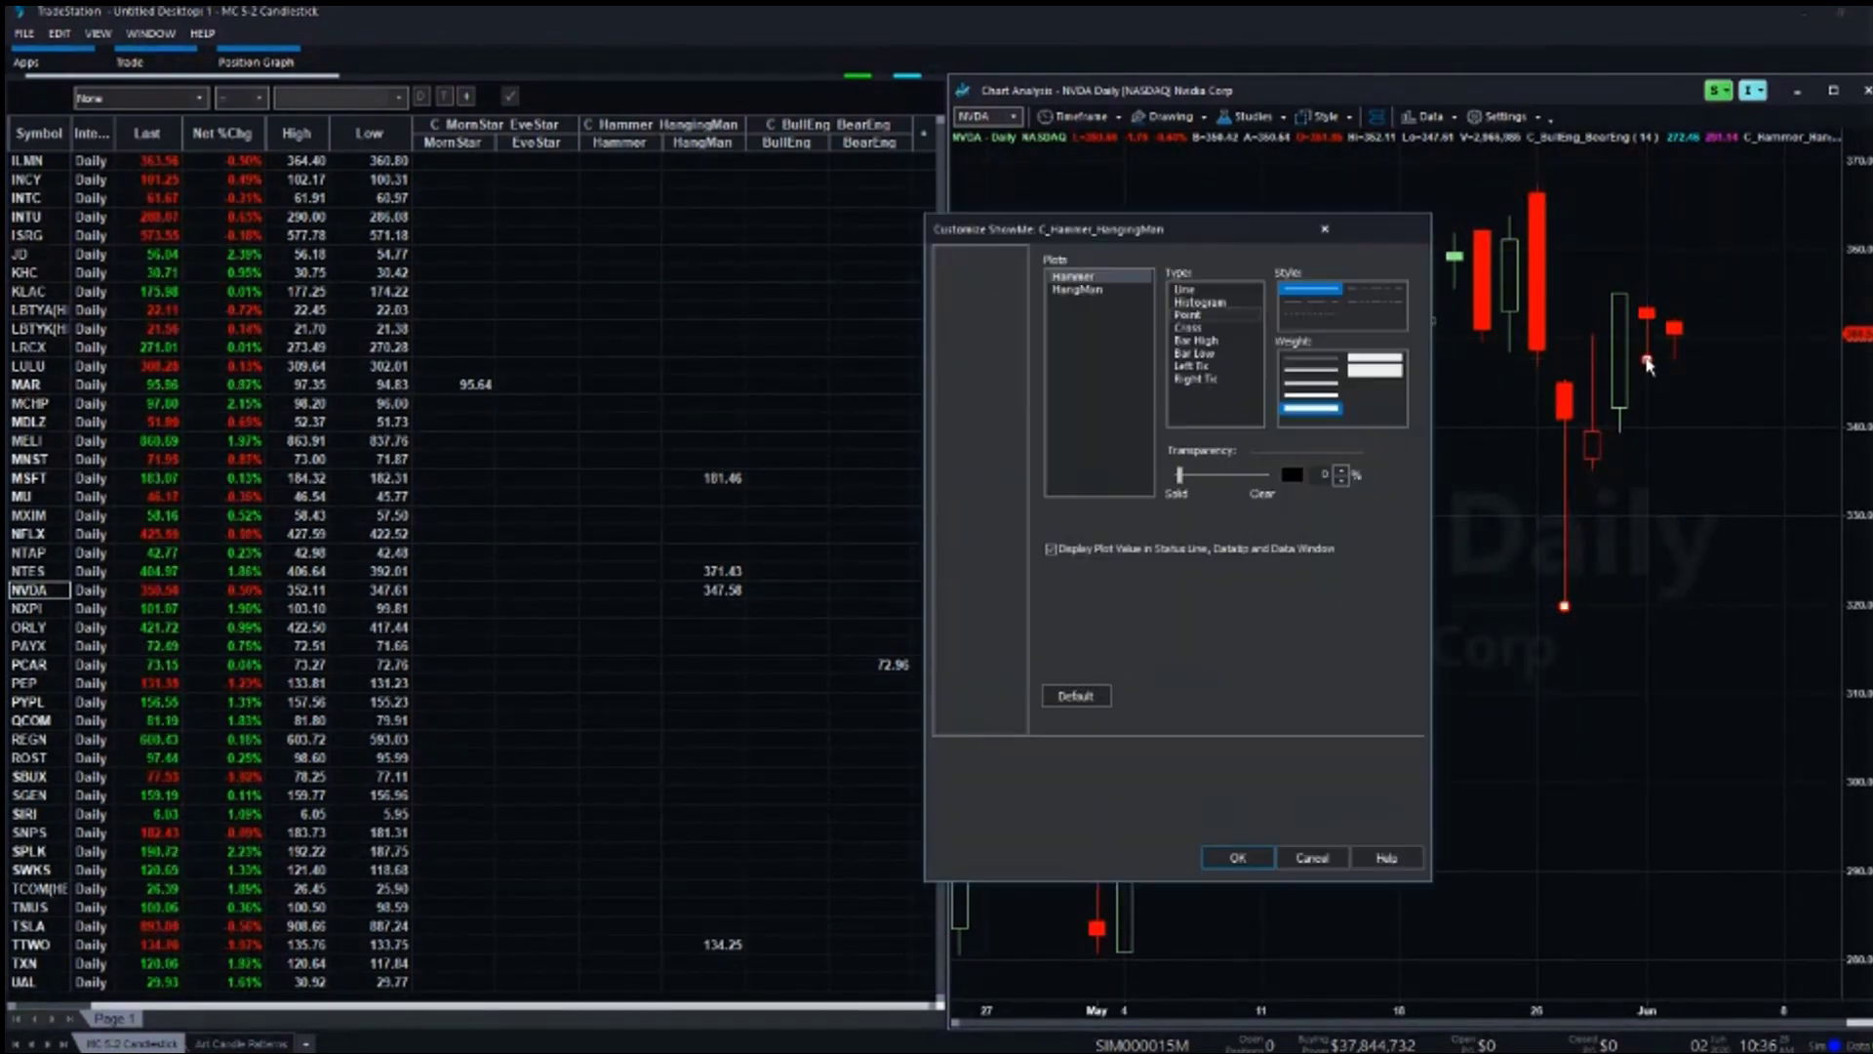
click(960, 259)
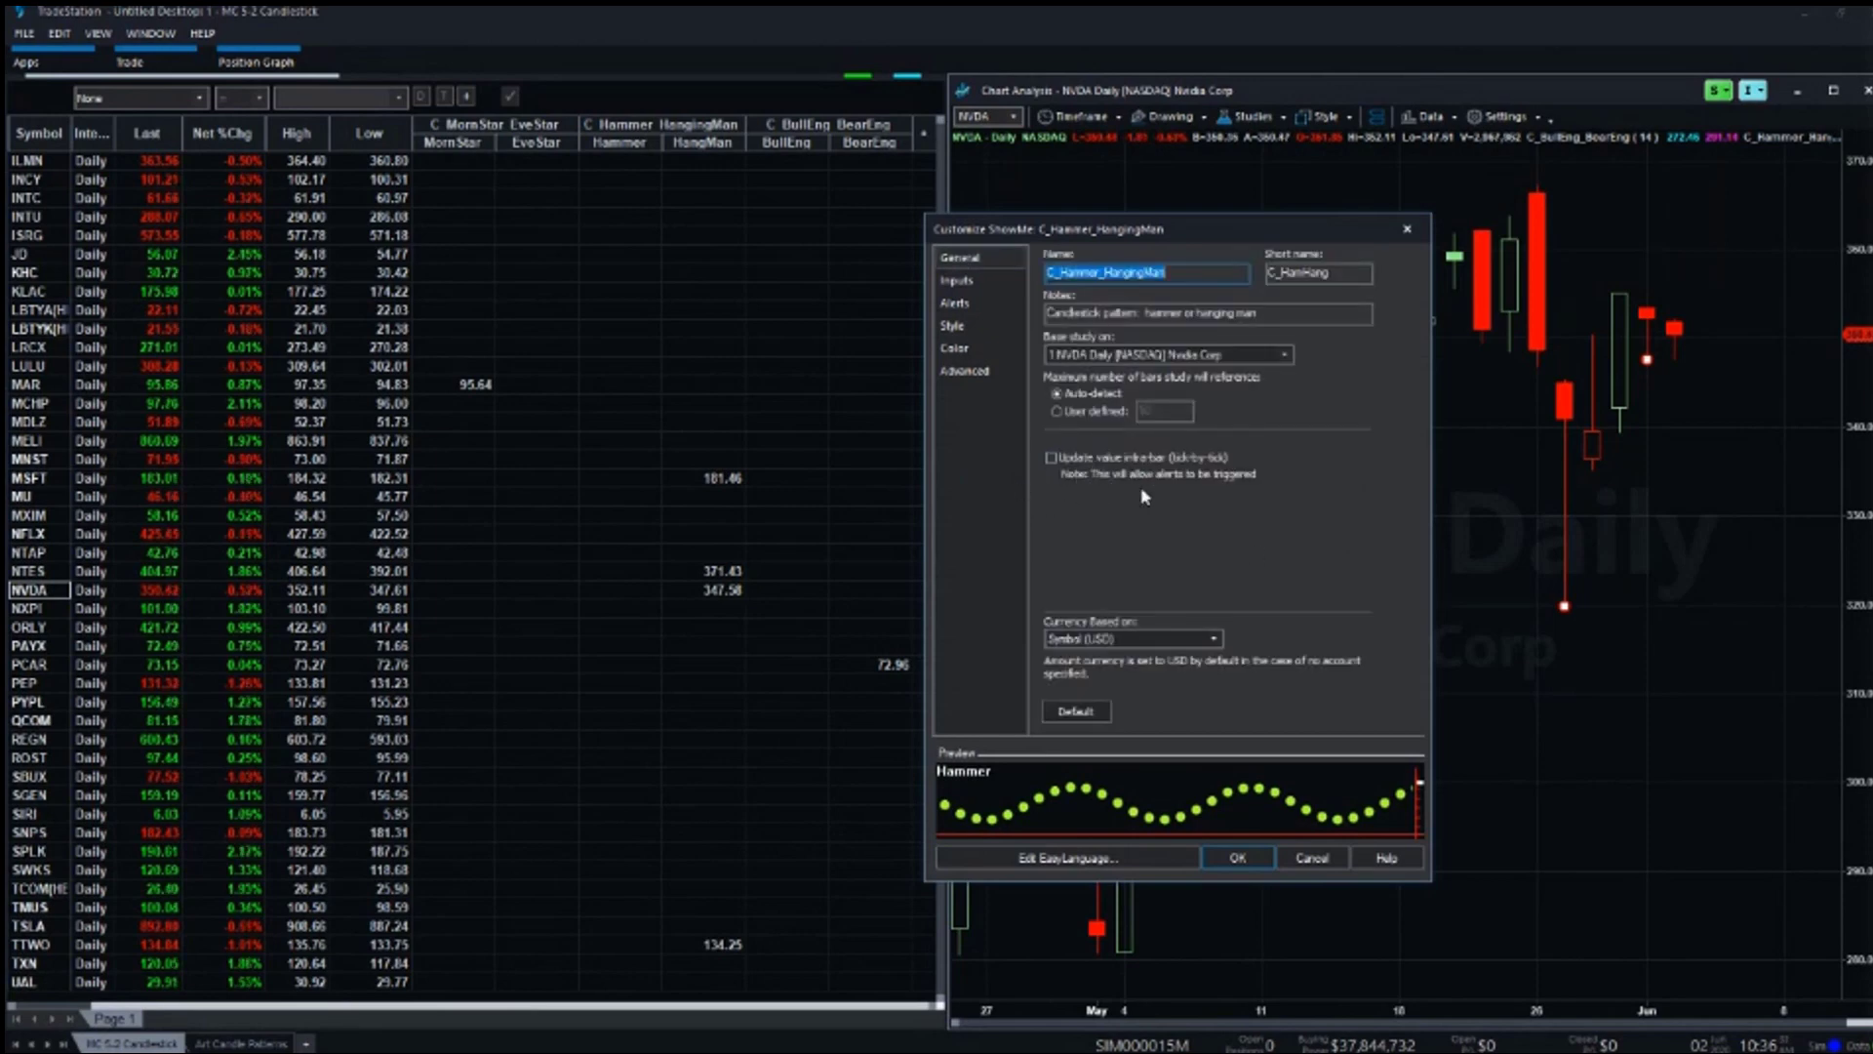
click(1051, 464)
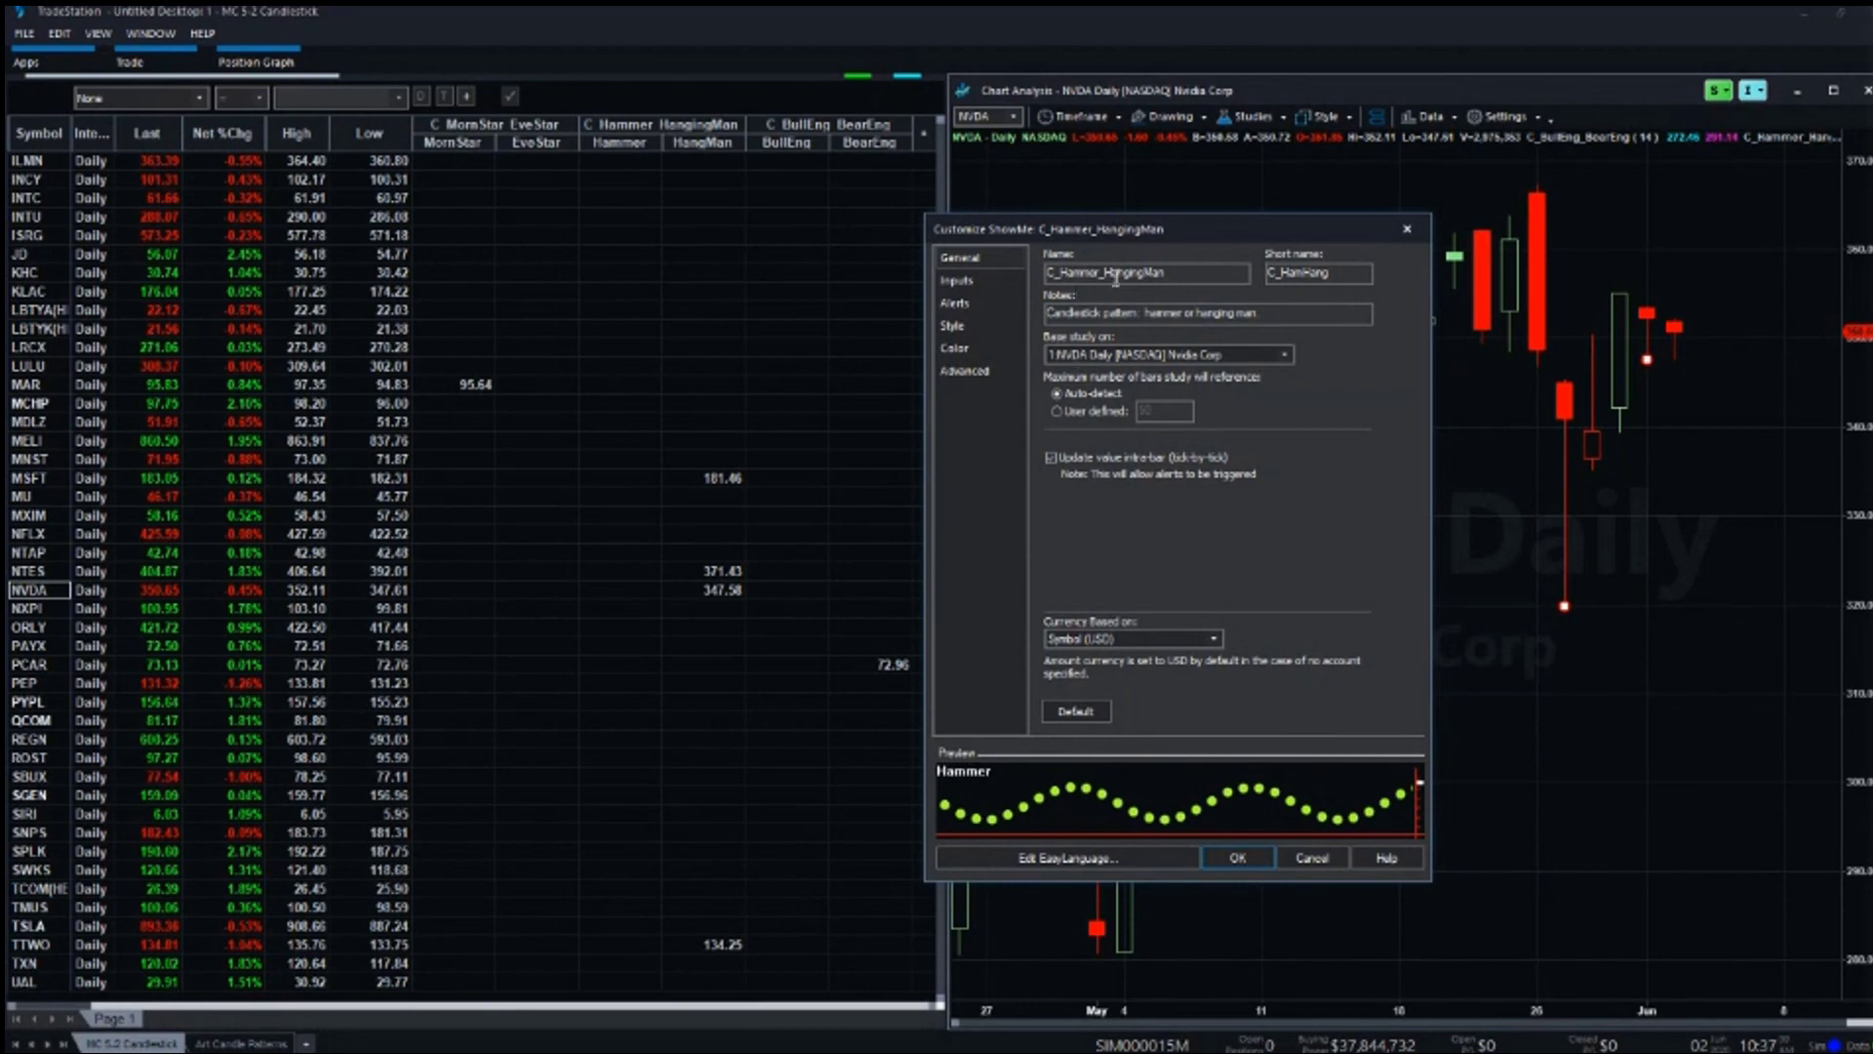
click(1241, 858)
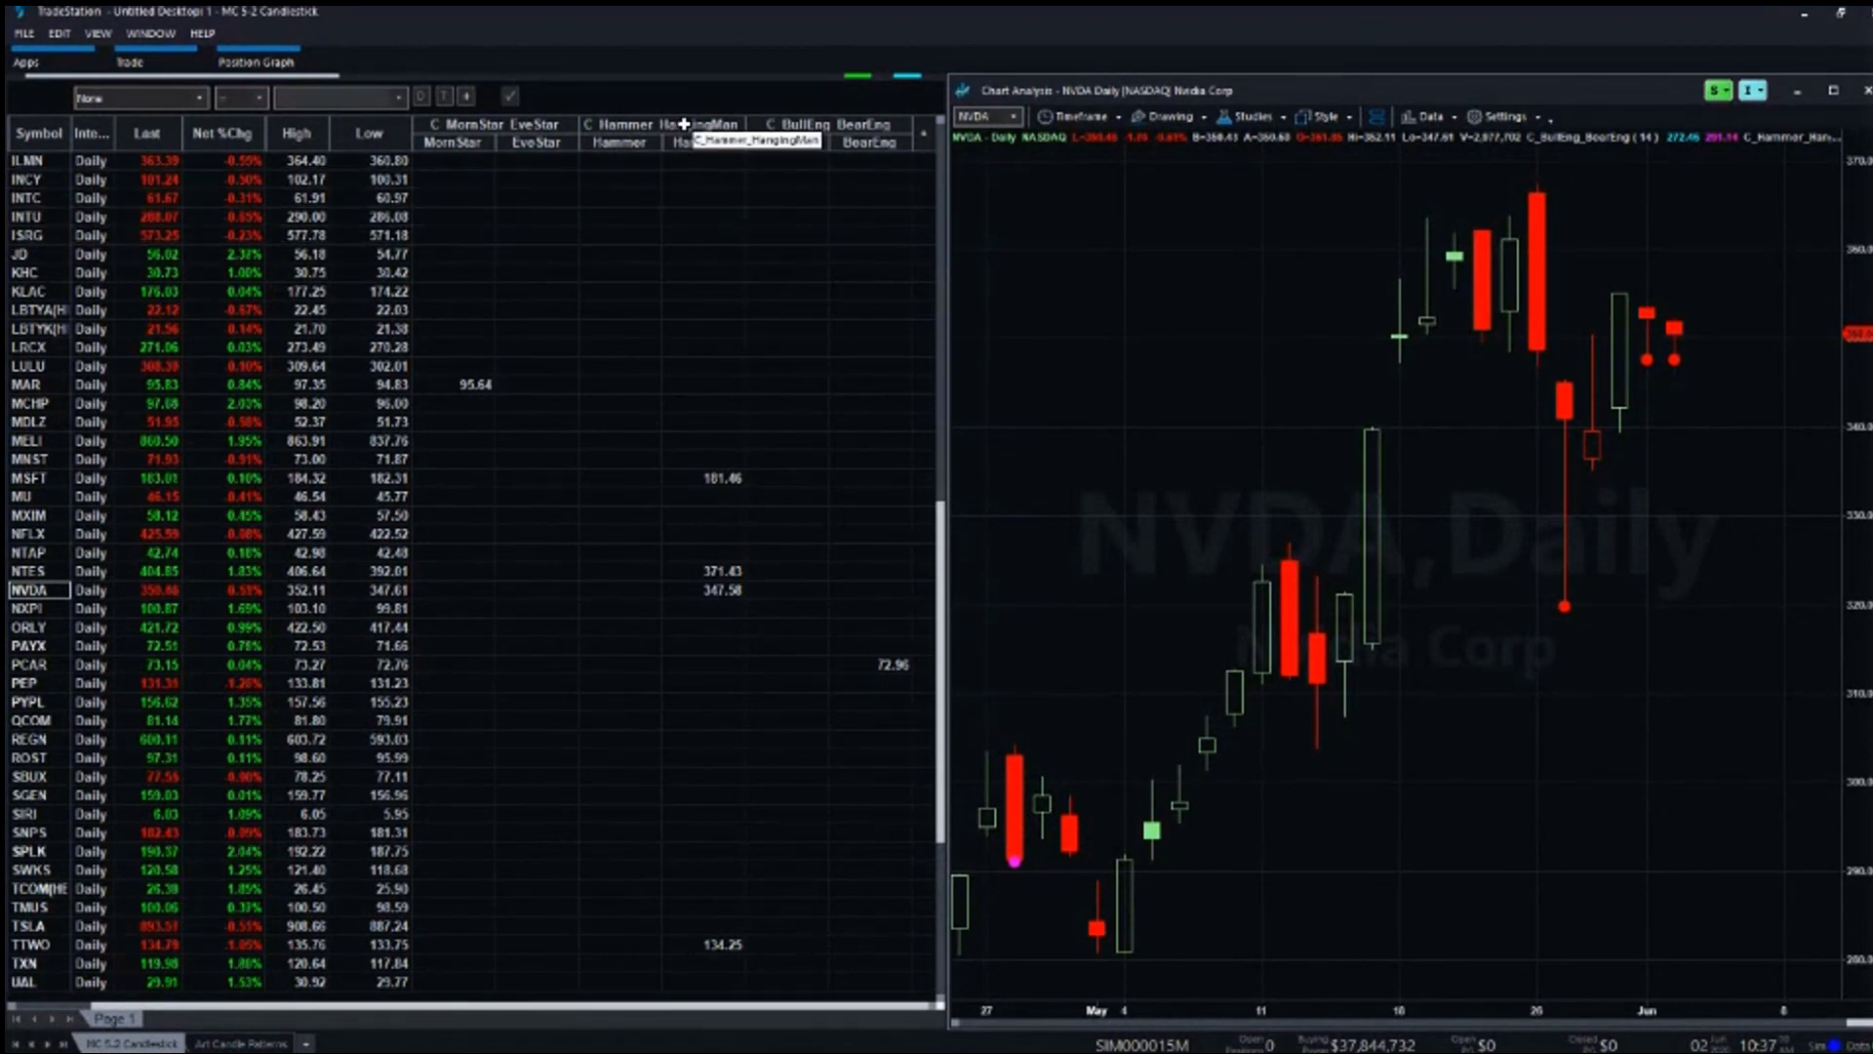
Enable intra-bar (tick-by-tick) value updates of C_Hammer_HangingMan for all RadarScreen symbols, and select NVDA again.
click(684, 124)
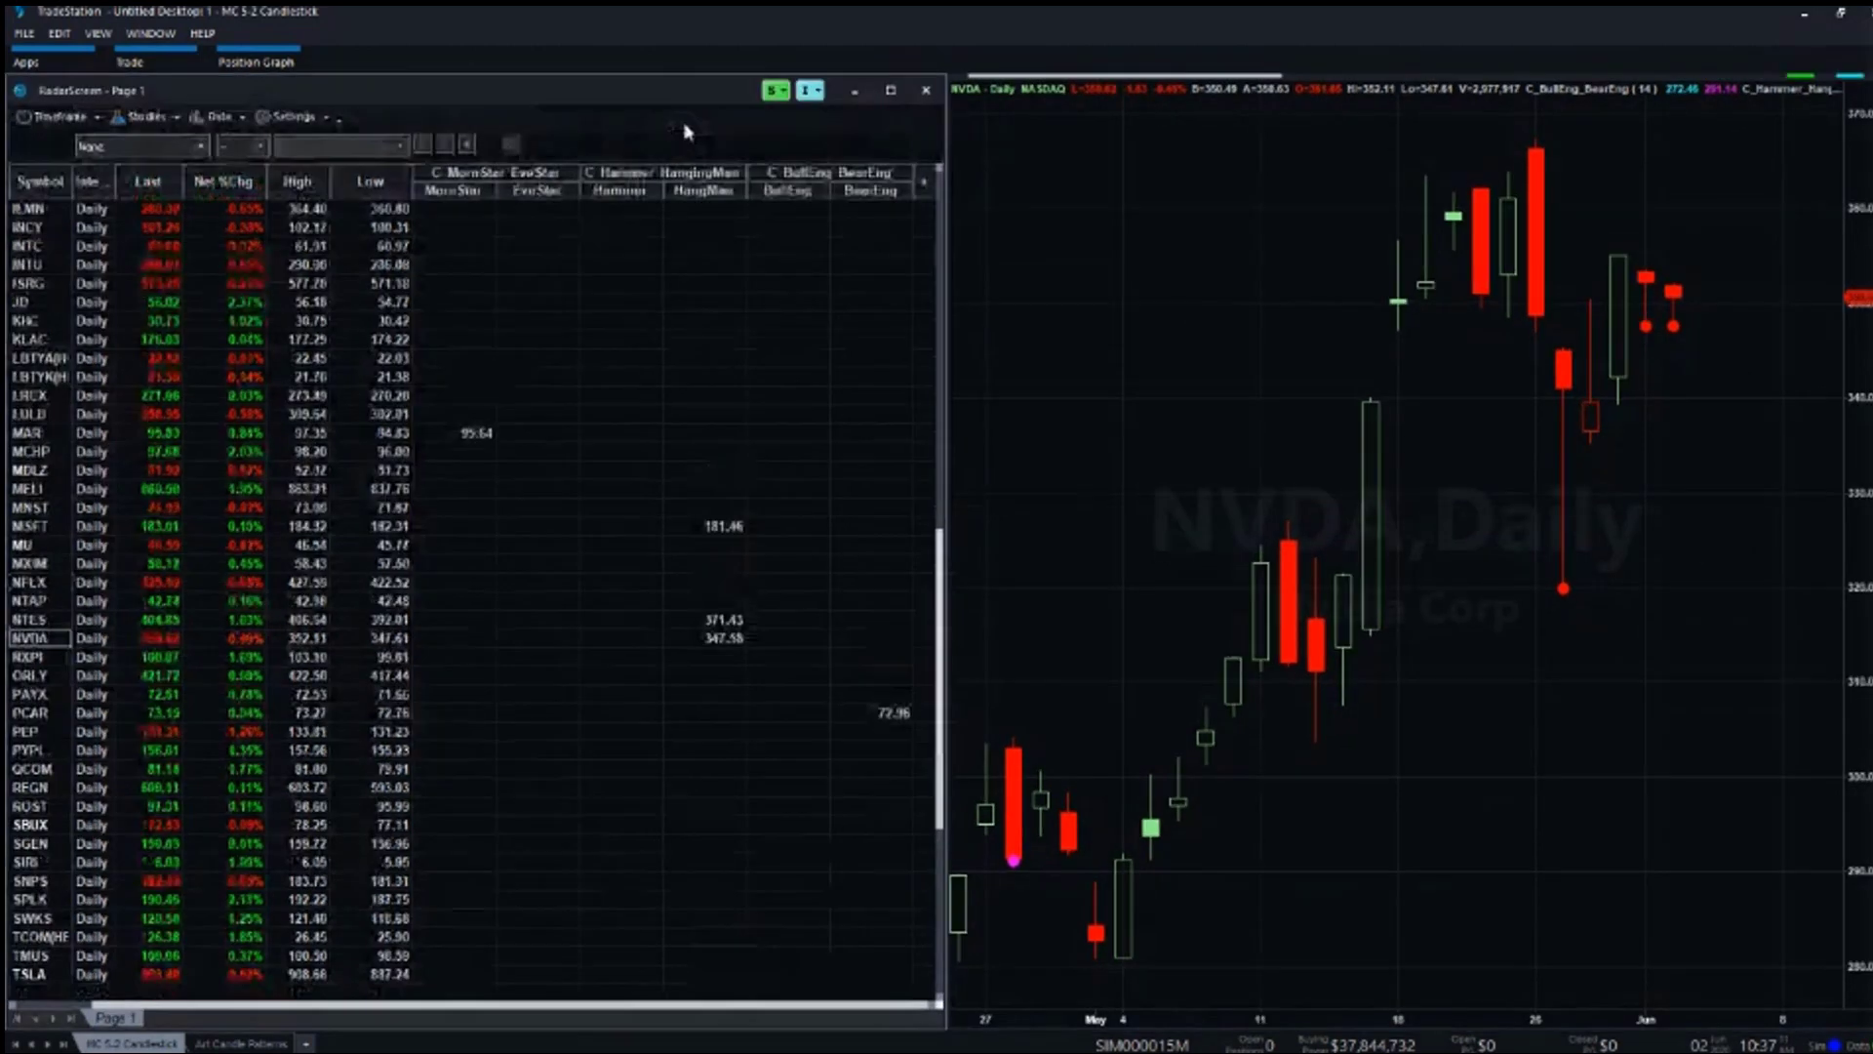
right_click(670, 181)
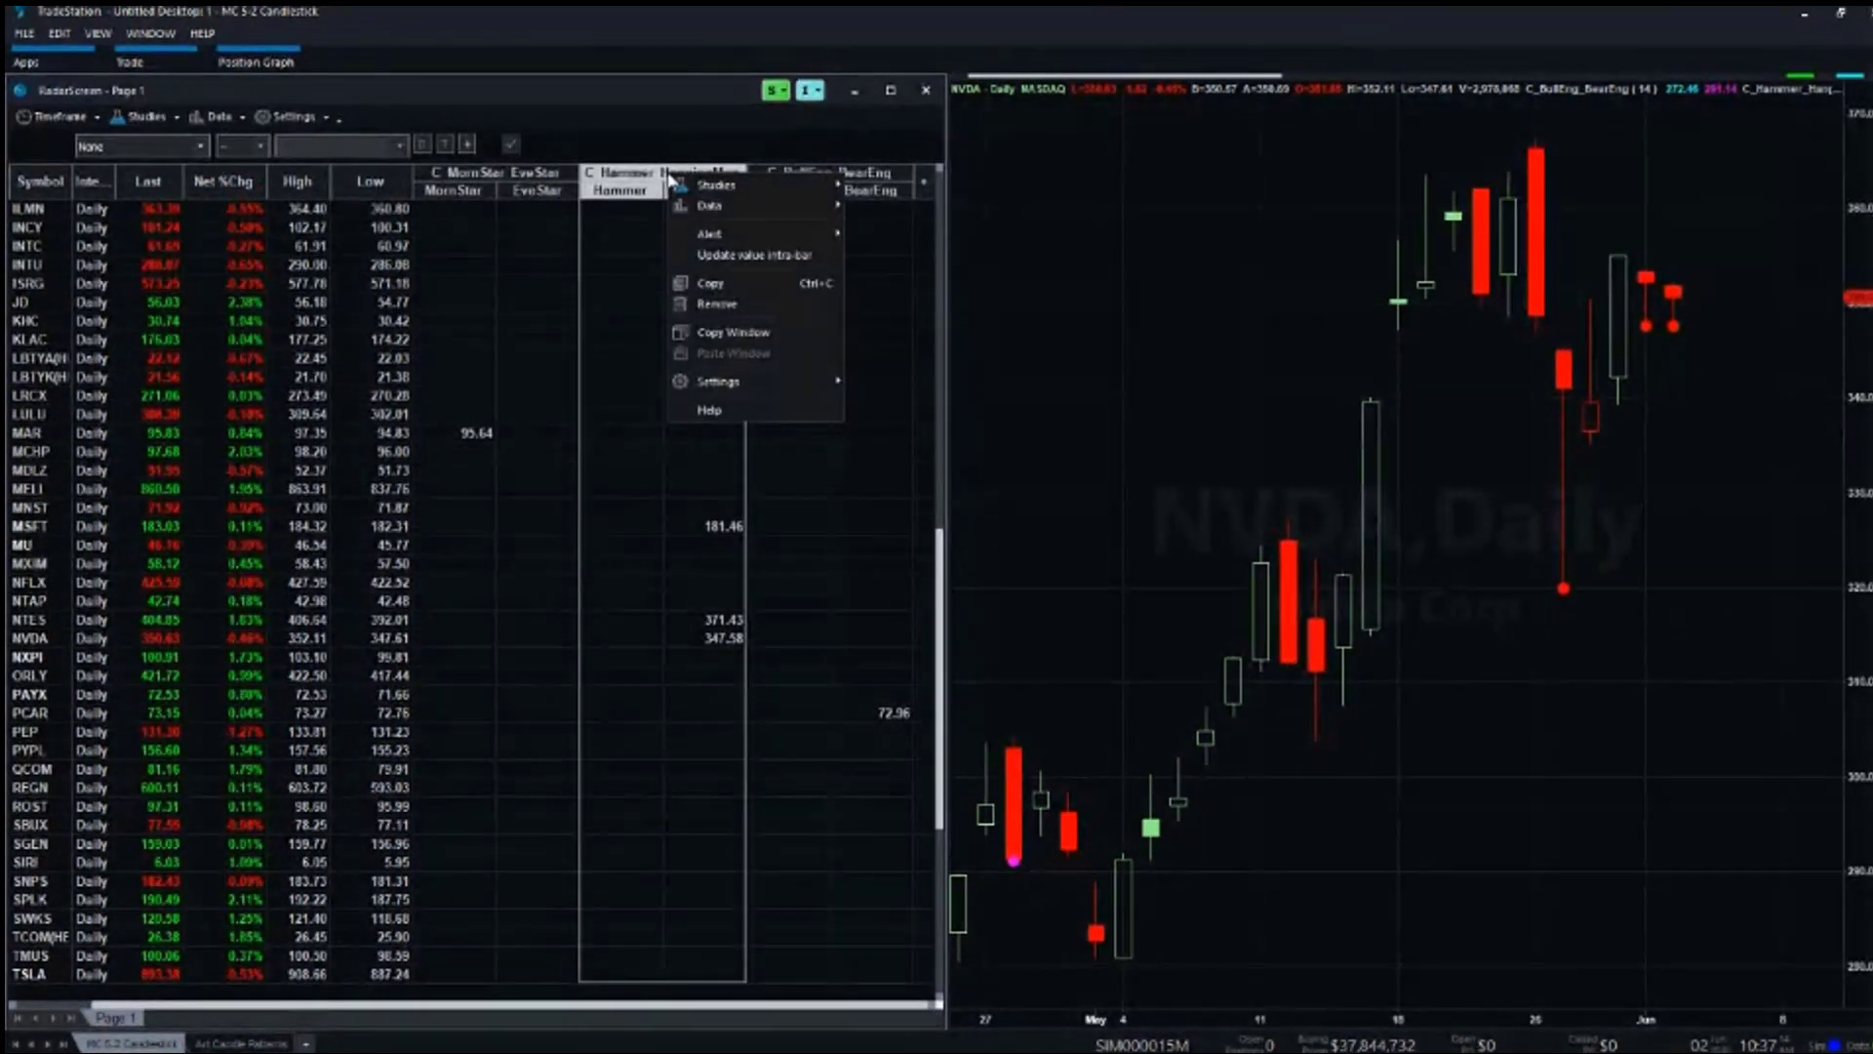
mouse_move(738, 187)
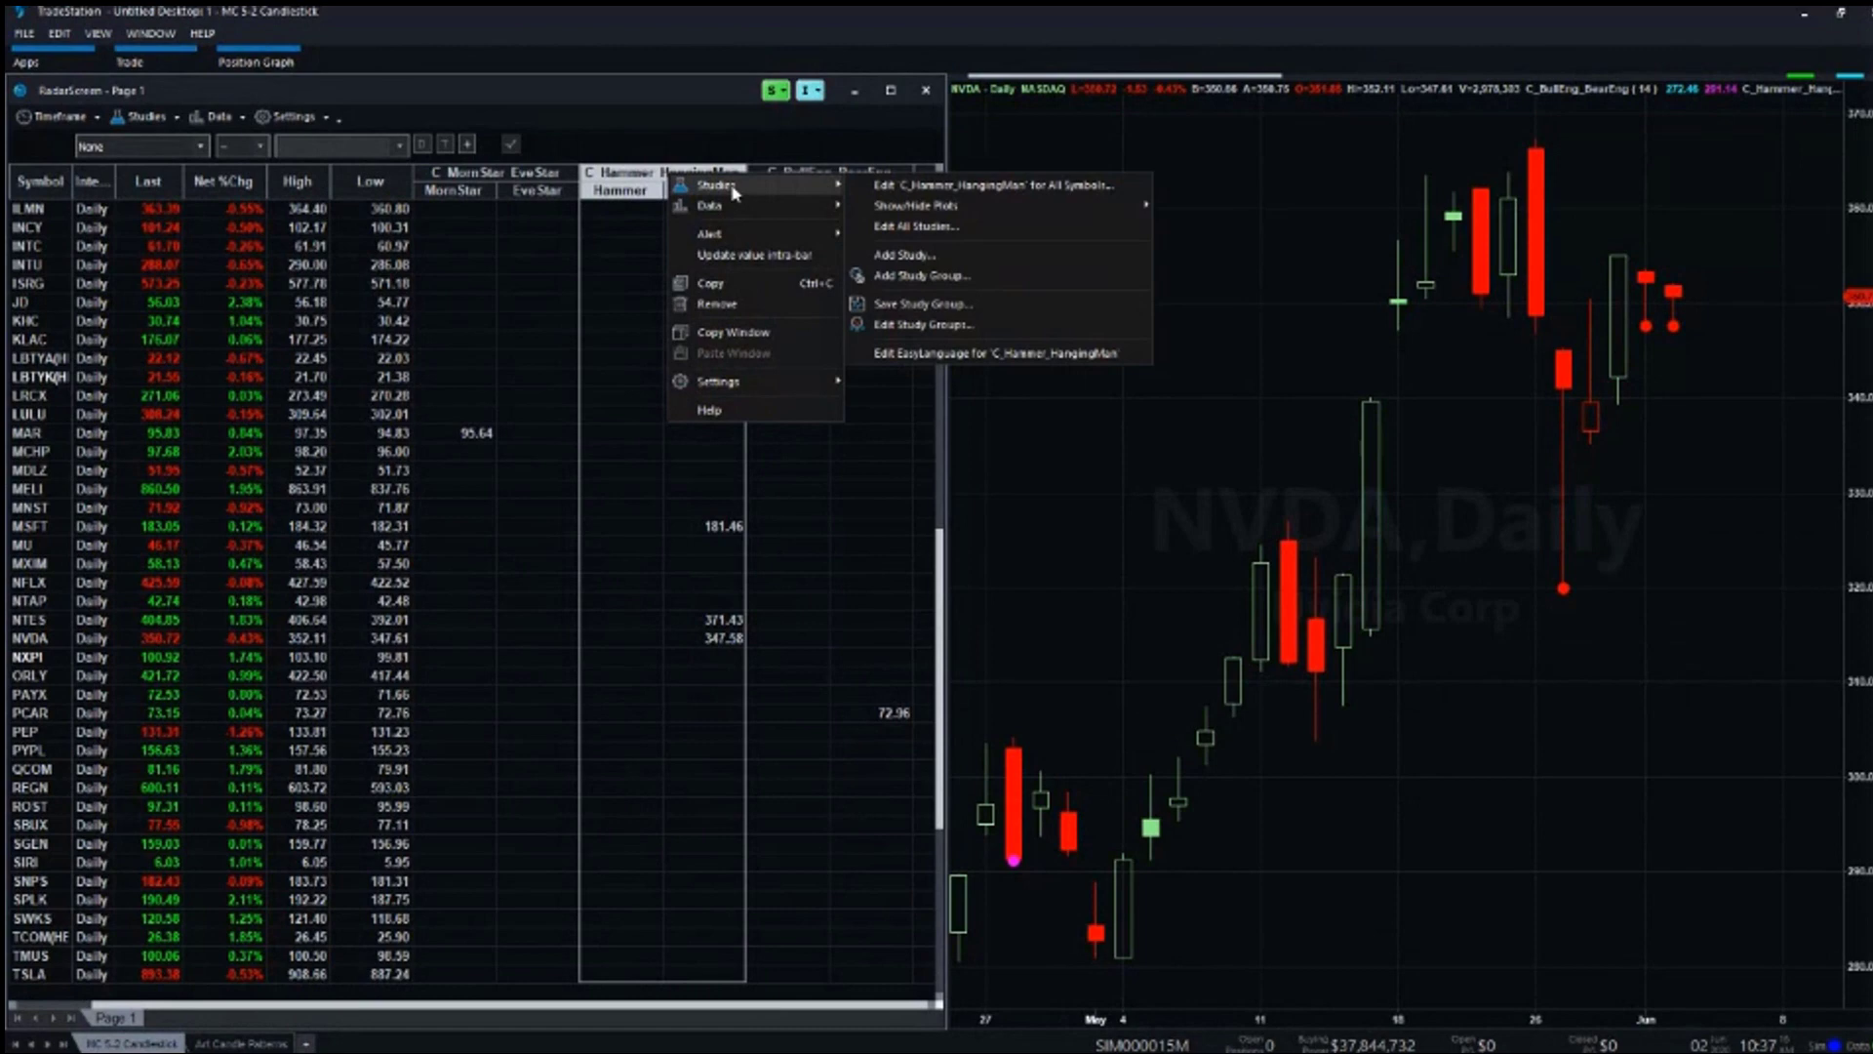
click(938, 185)
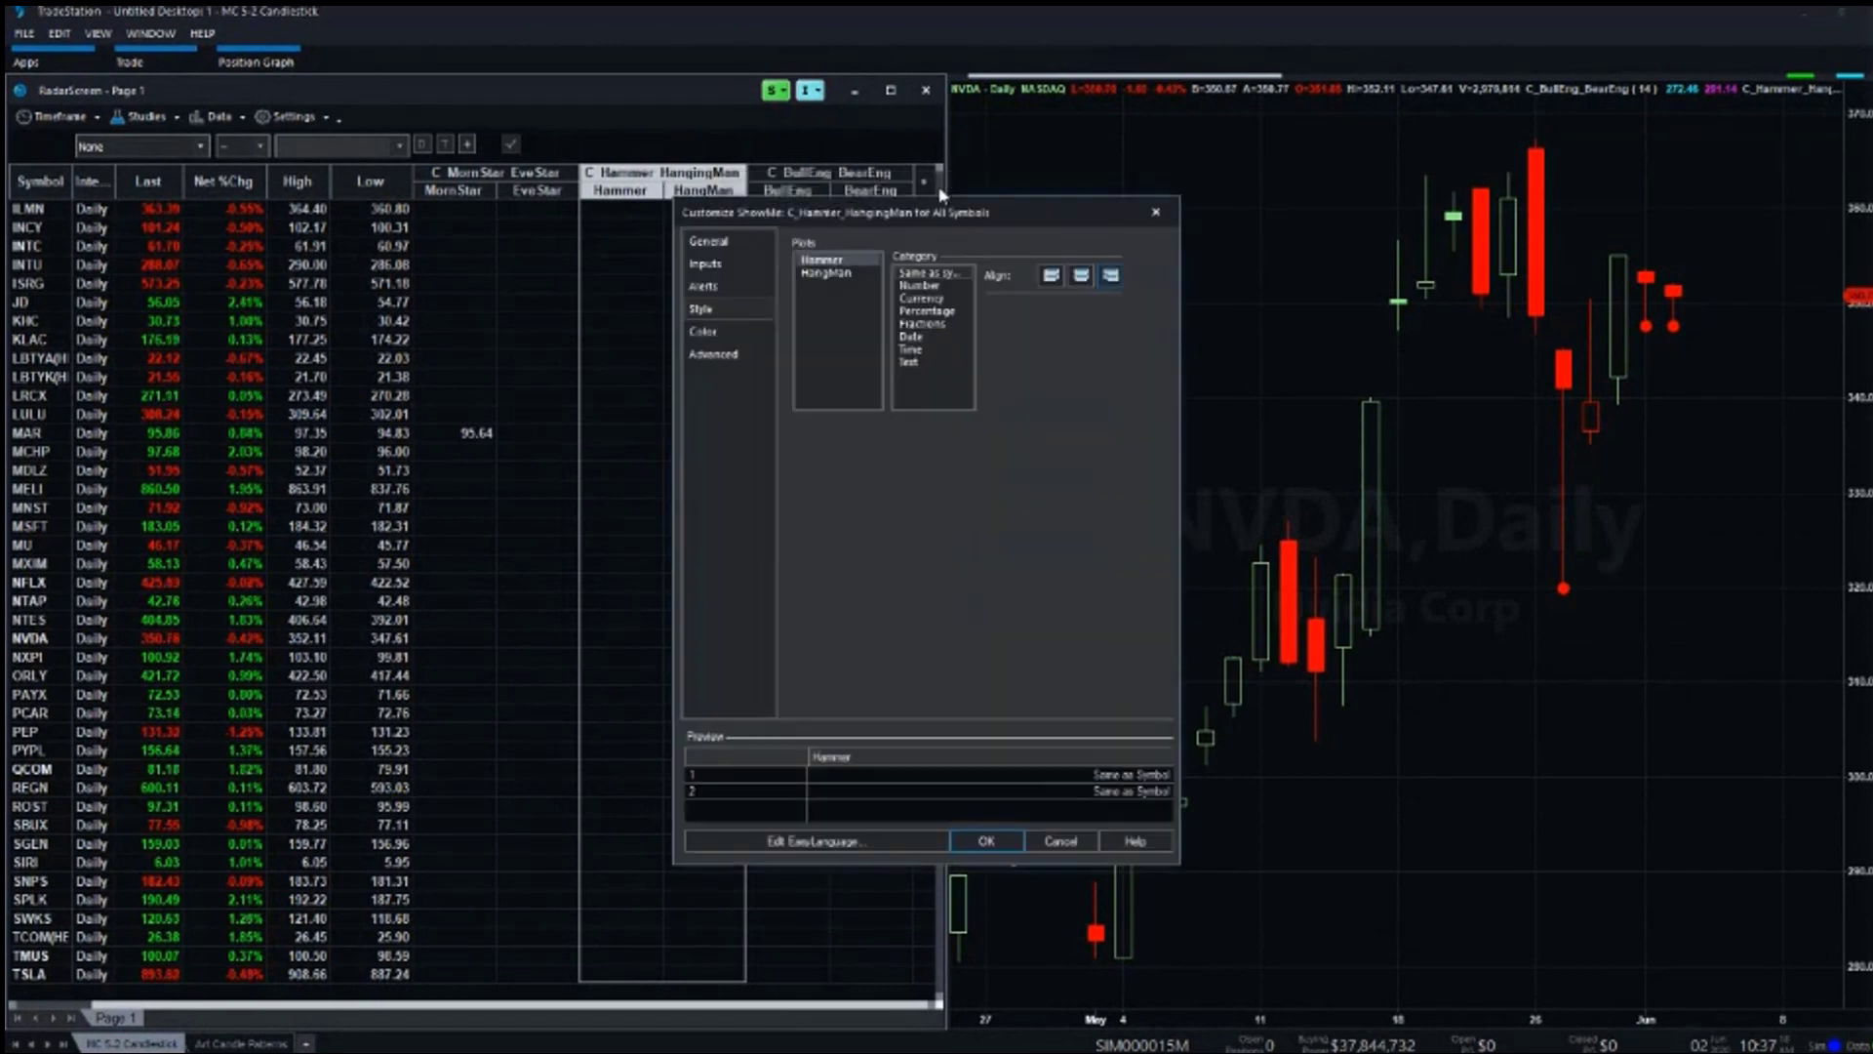
click(727, 244)
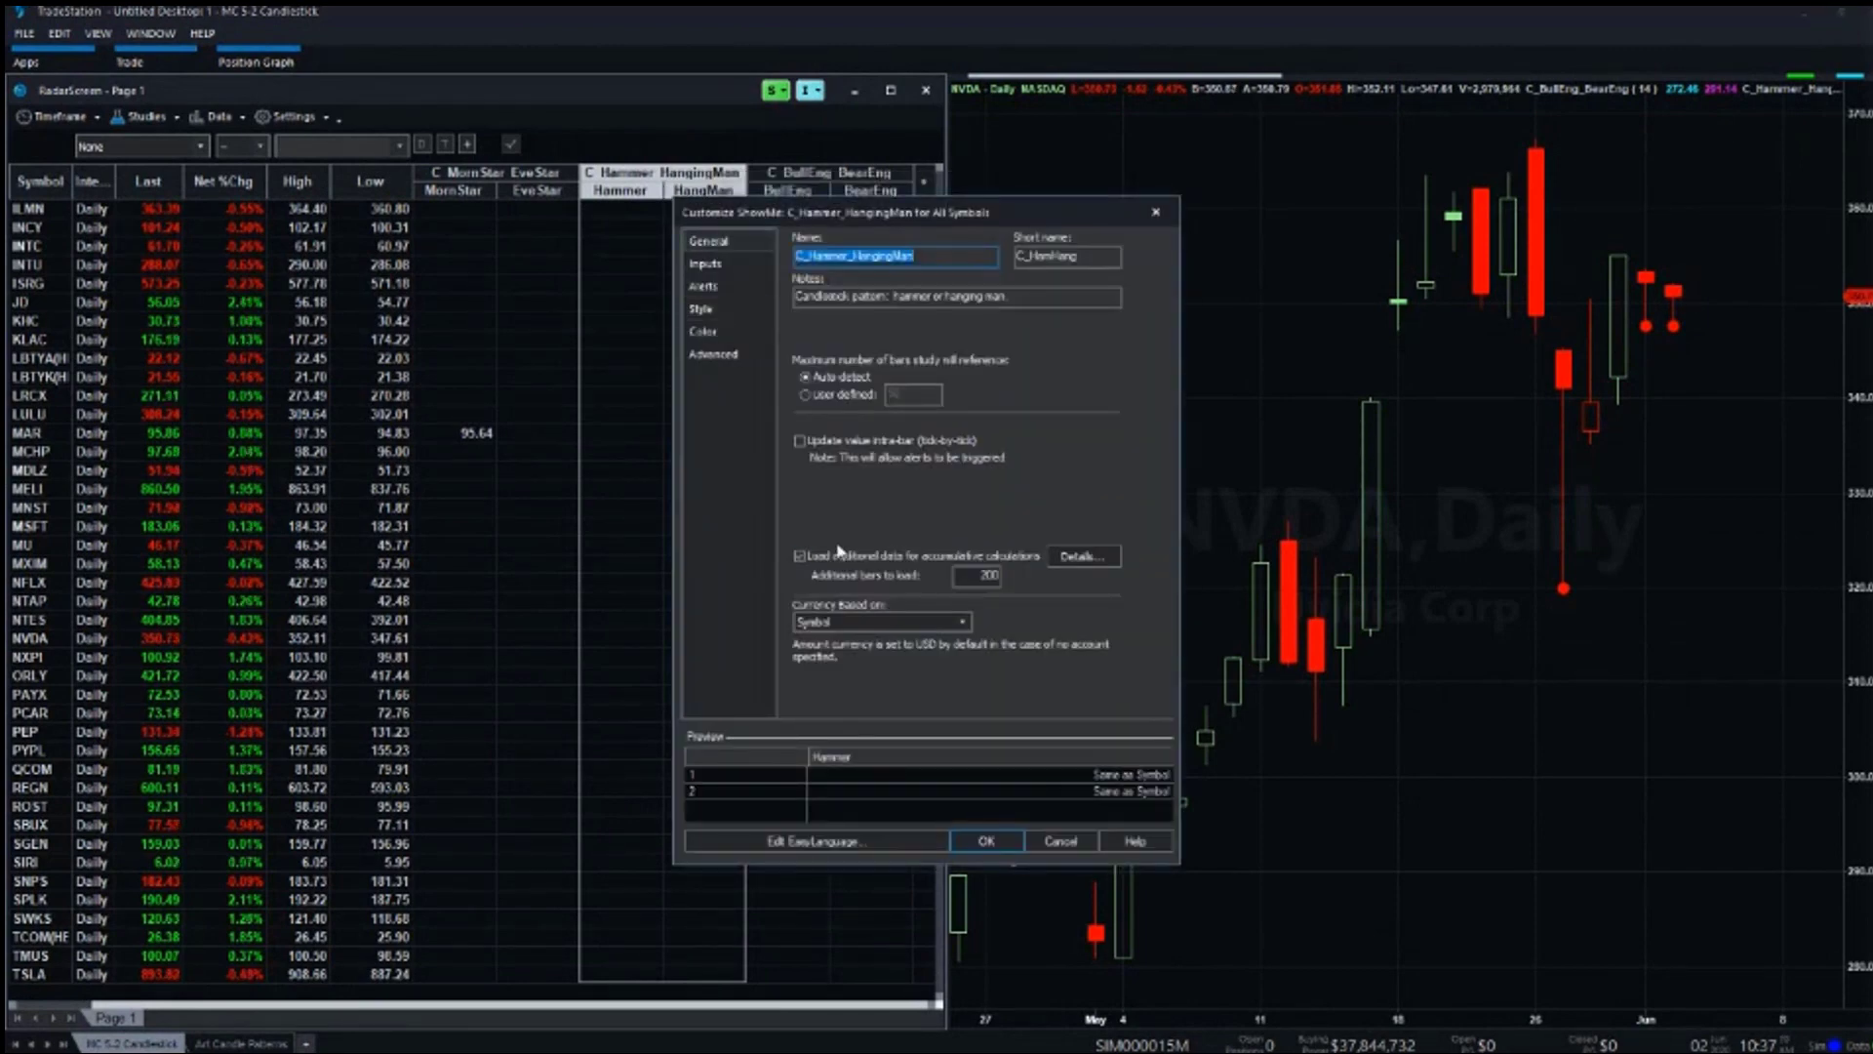
click(995, 841)
click(634, 432)
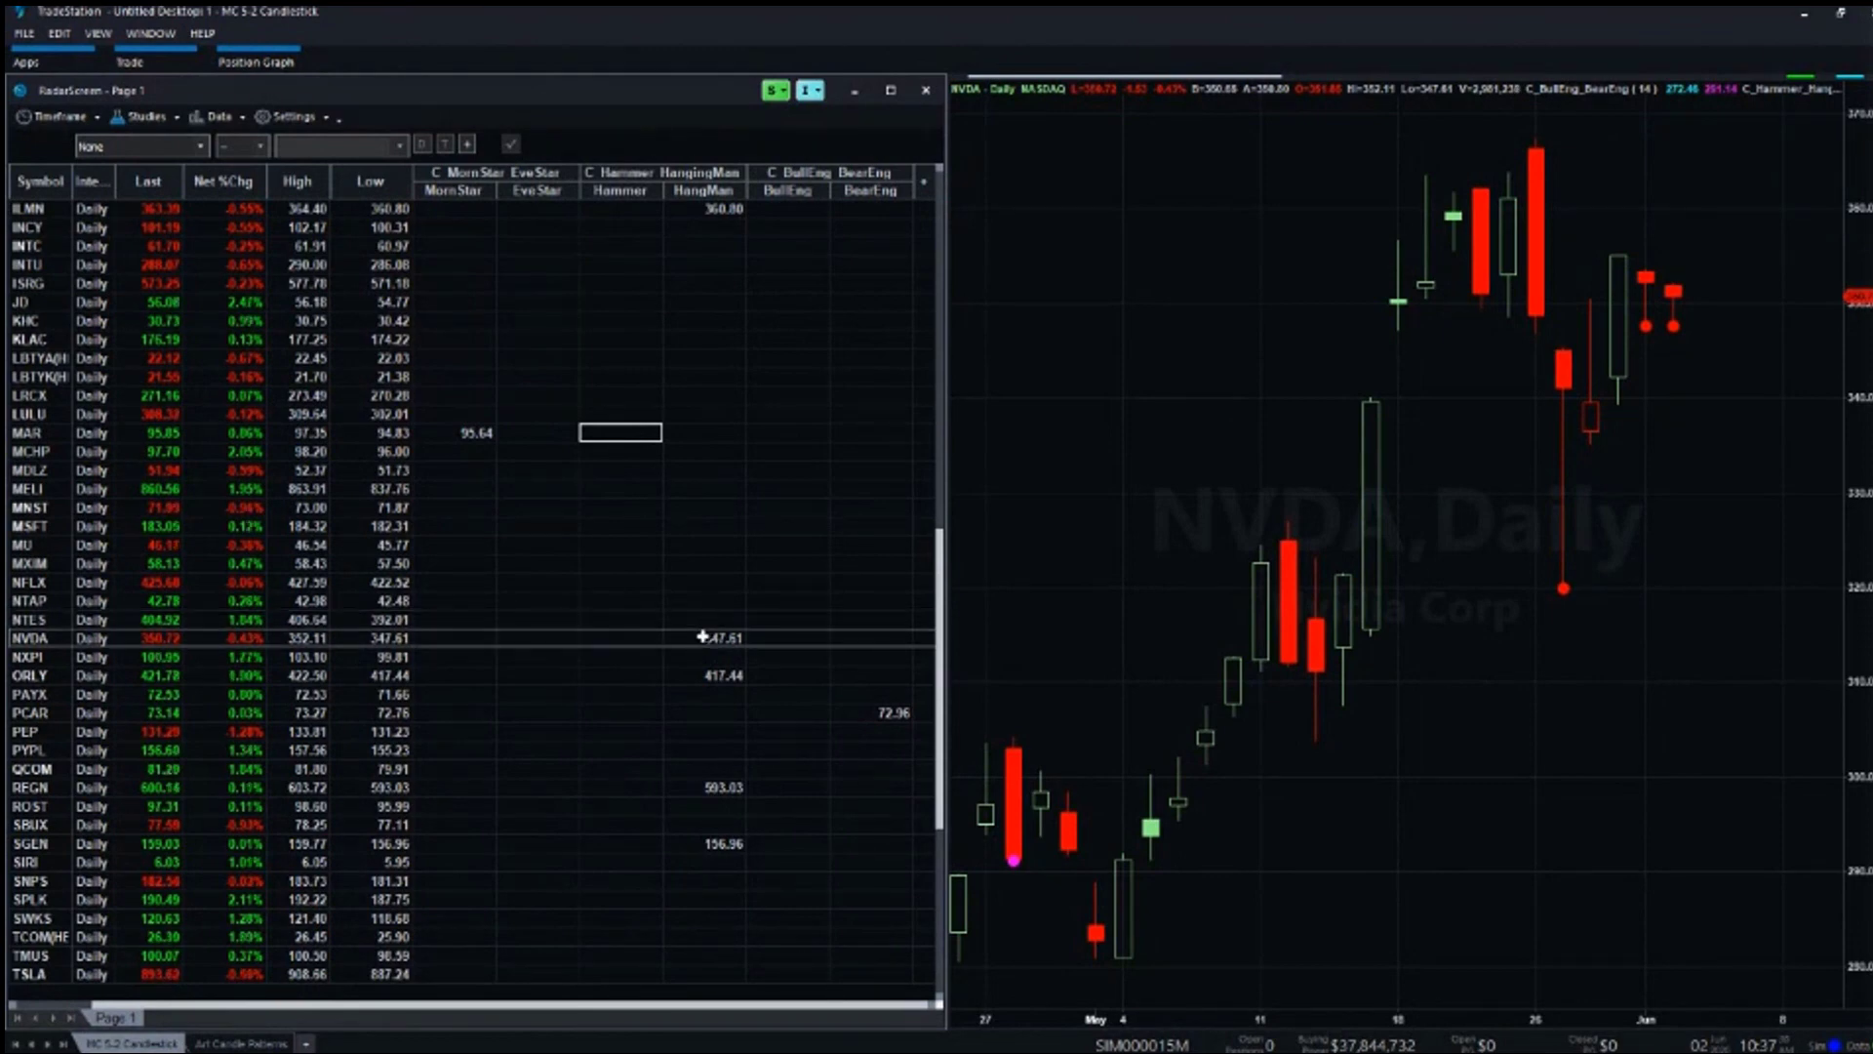
click(37, 640)
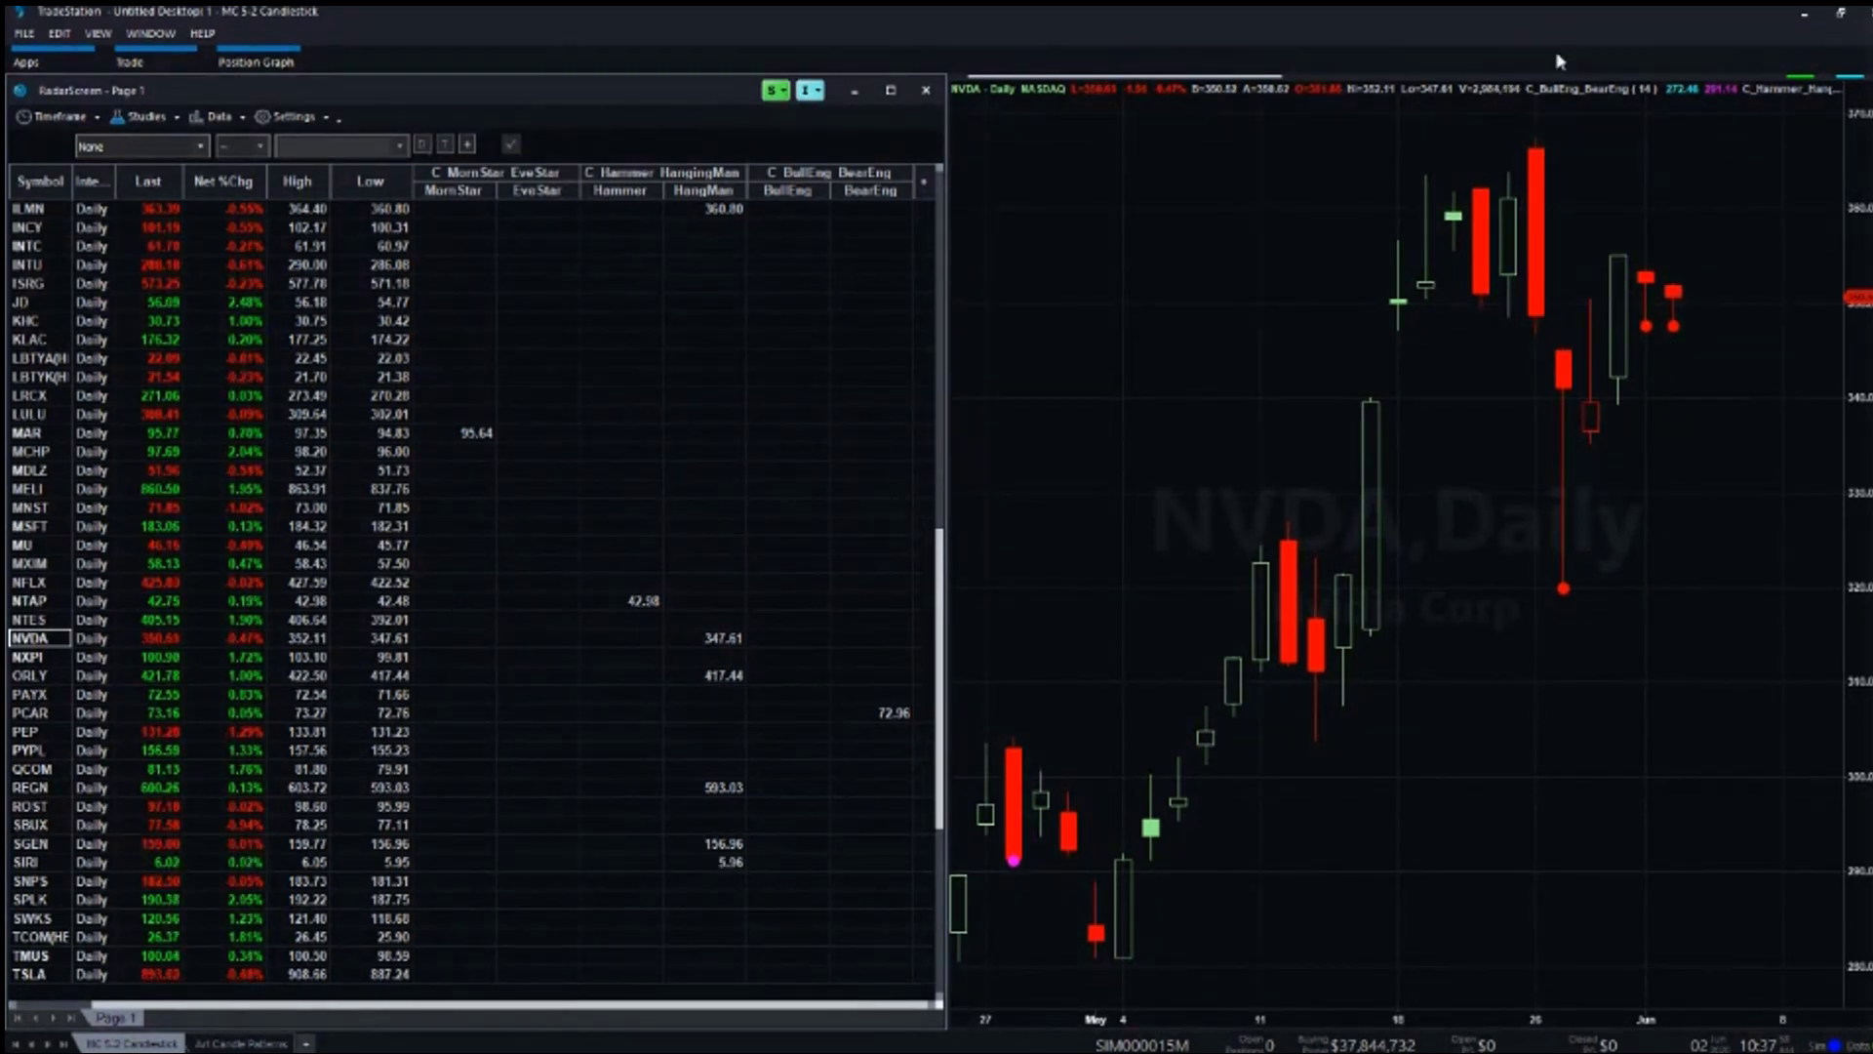
Switch to the Art Candle Patterns workspace and check the candlestick pattern signal of XLRE in the Daily Stocks RadarScreen.
click(264, 1044)
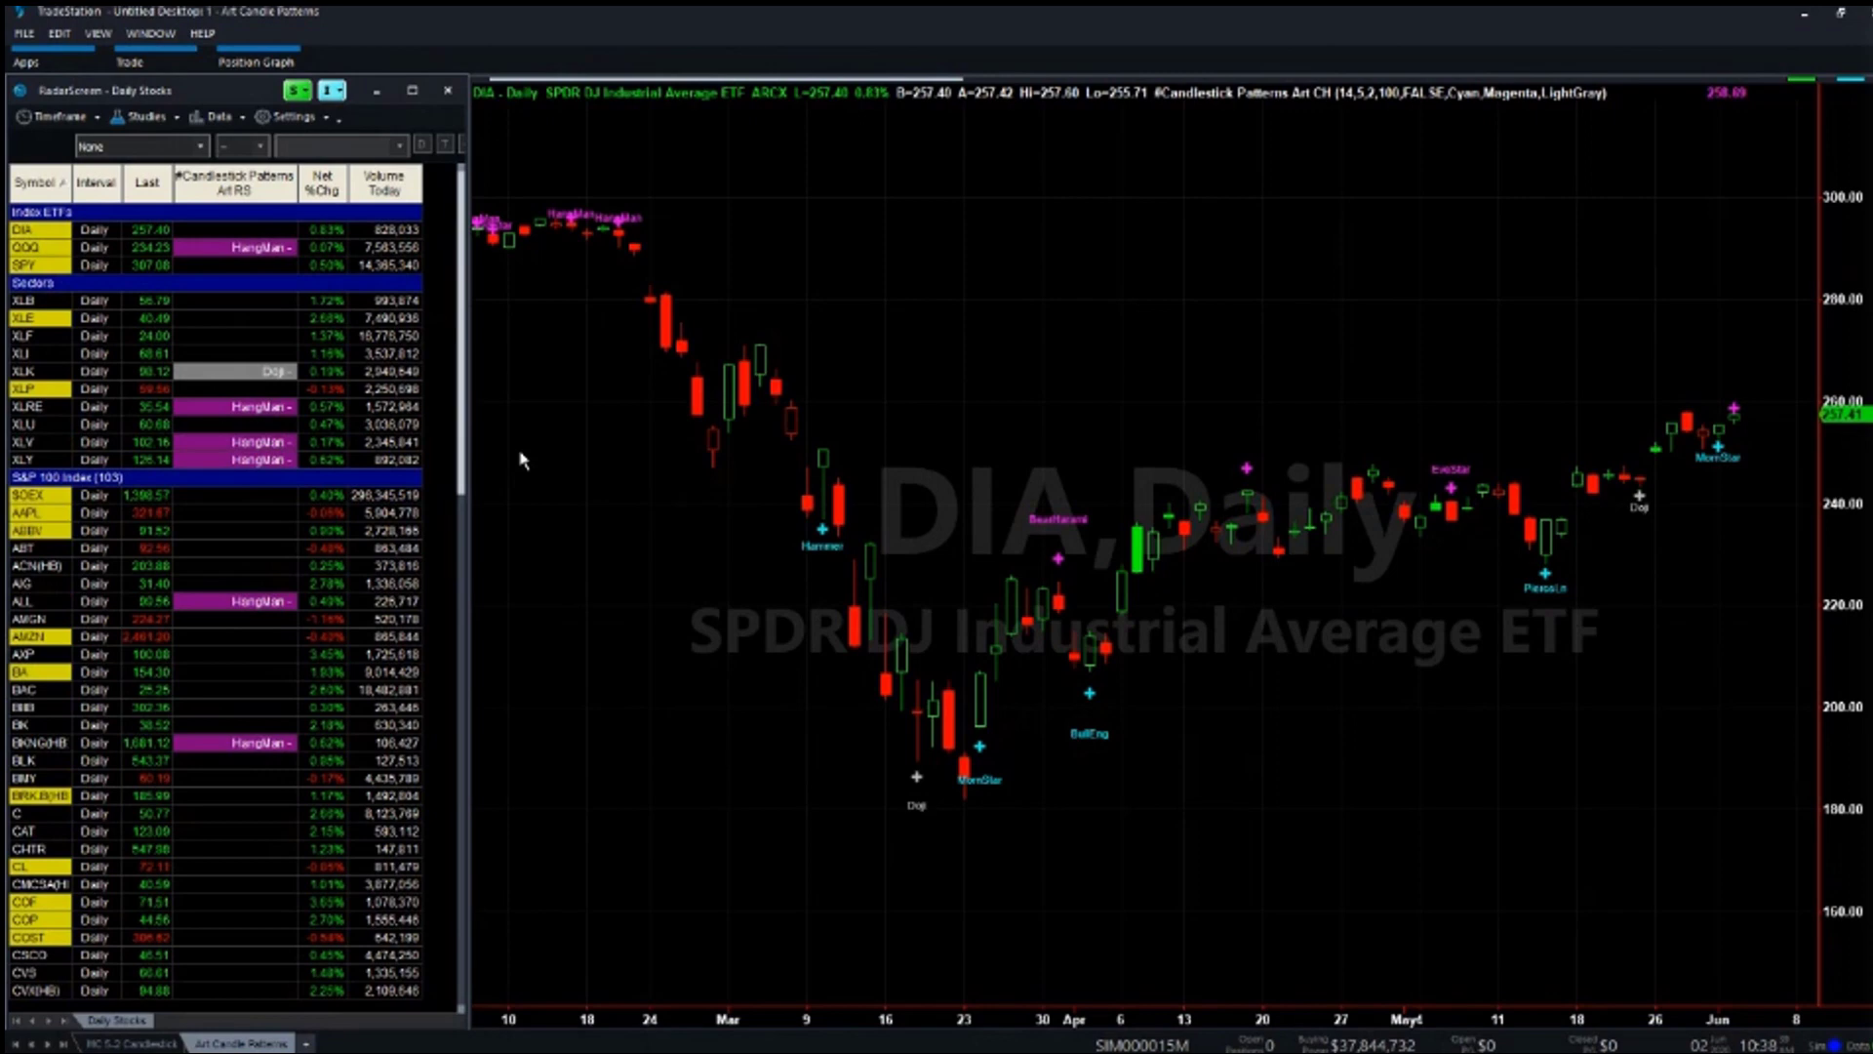
click(251, 403)
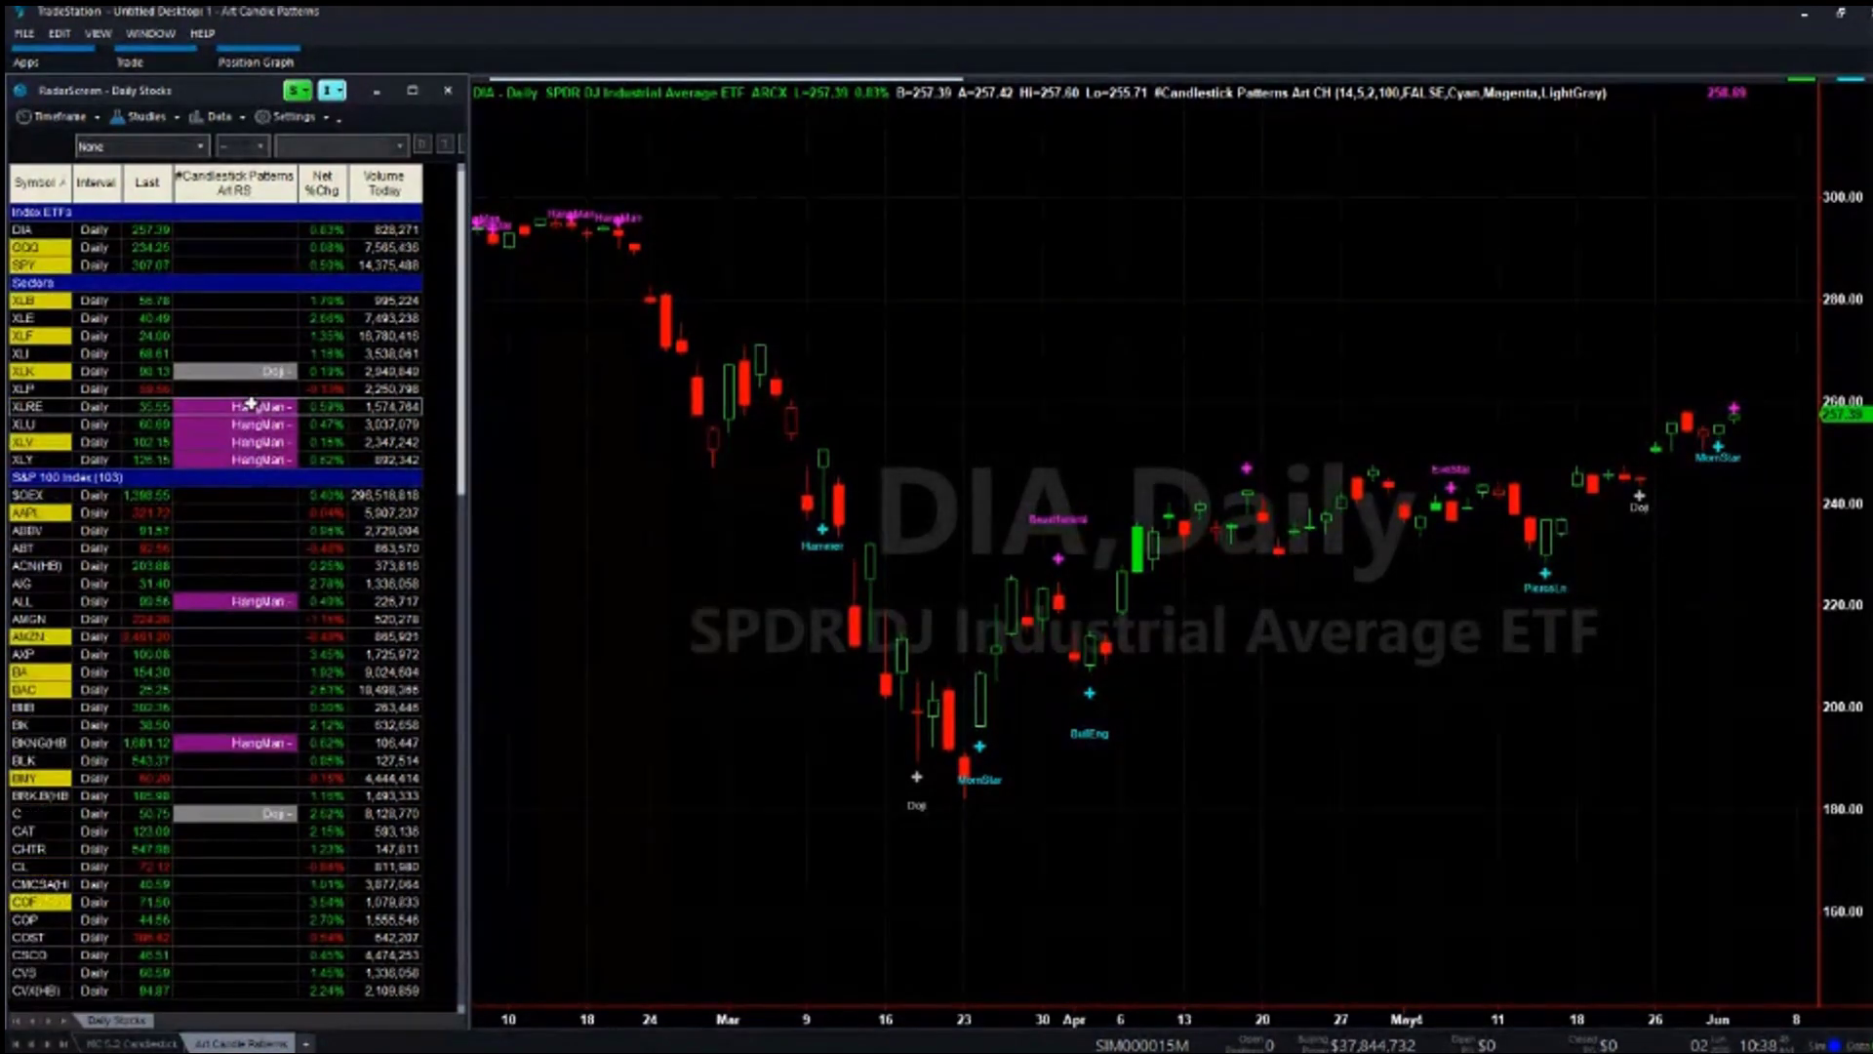
Check the sector ETF signals in the Daily Stocks RadarScreen, load XLRE into the linked chart, and activate the chart window.
click(59, 472)
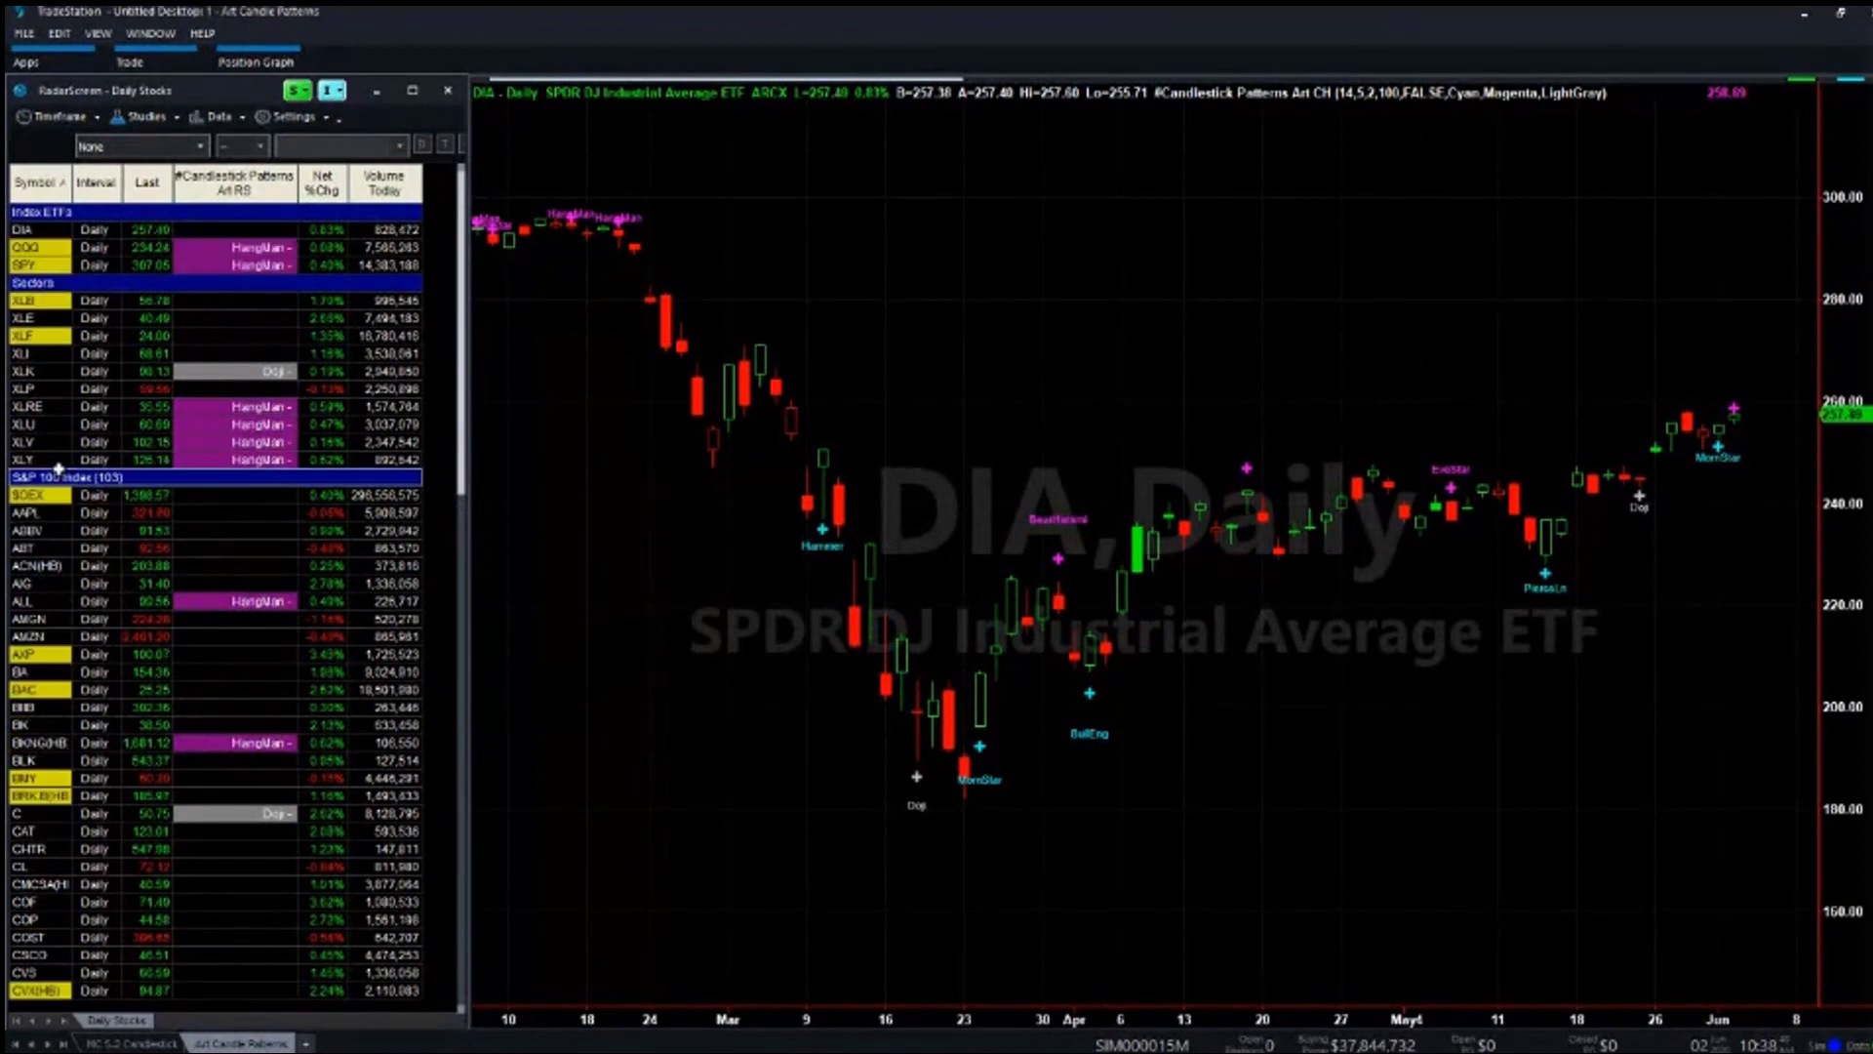
click(40, 349)
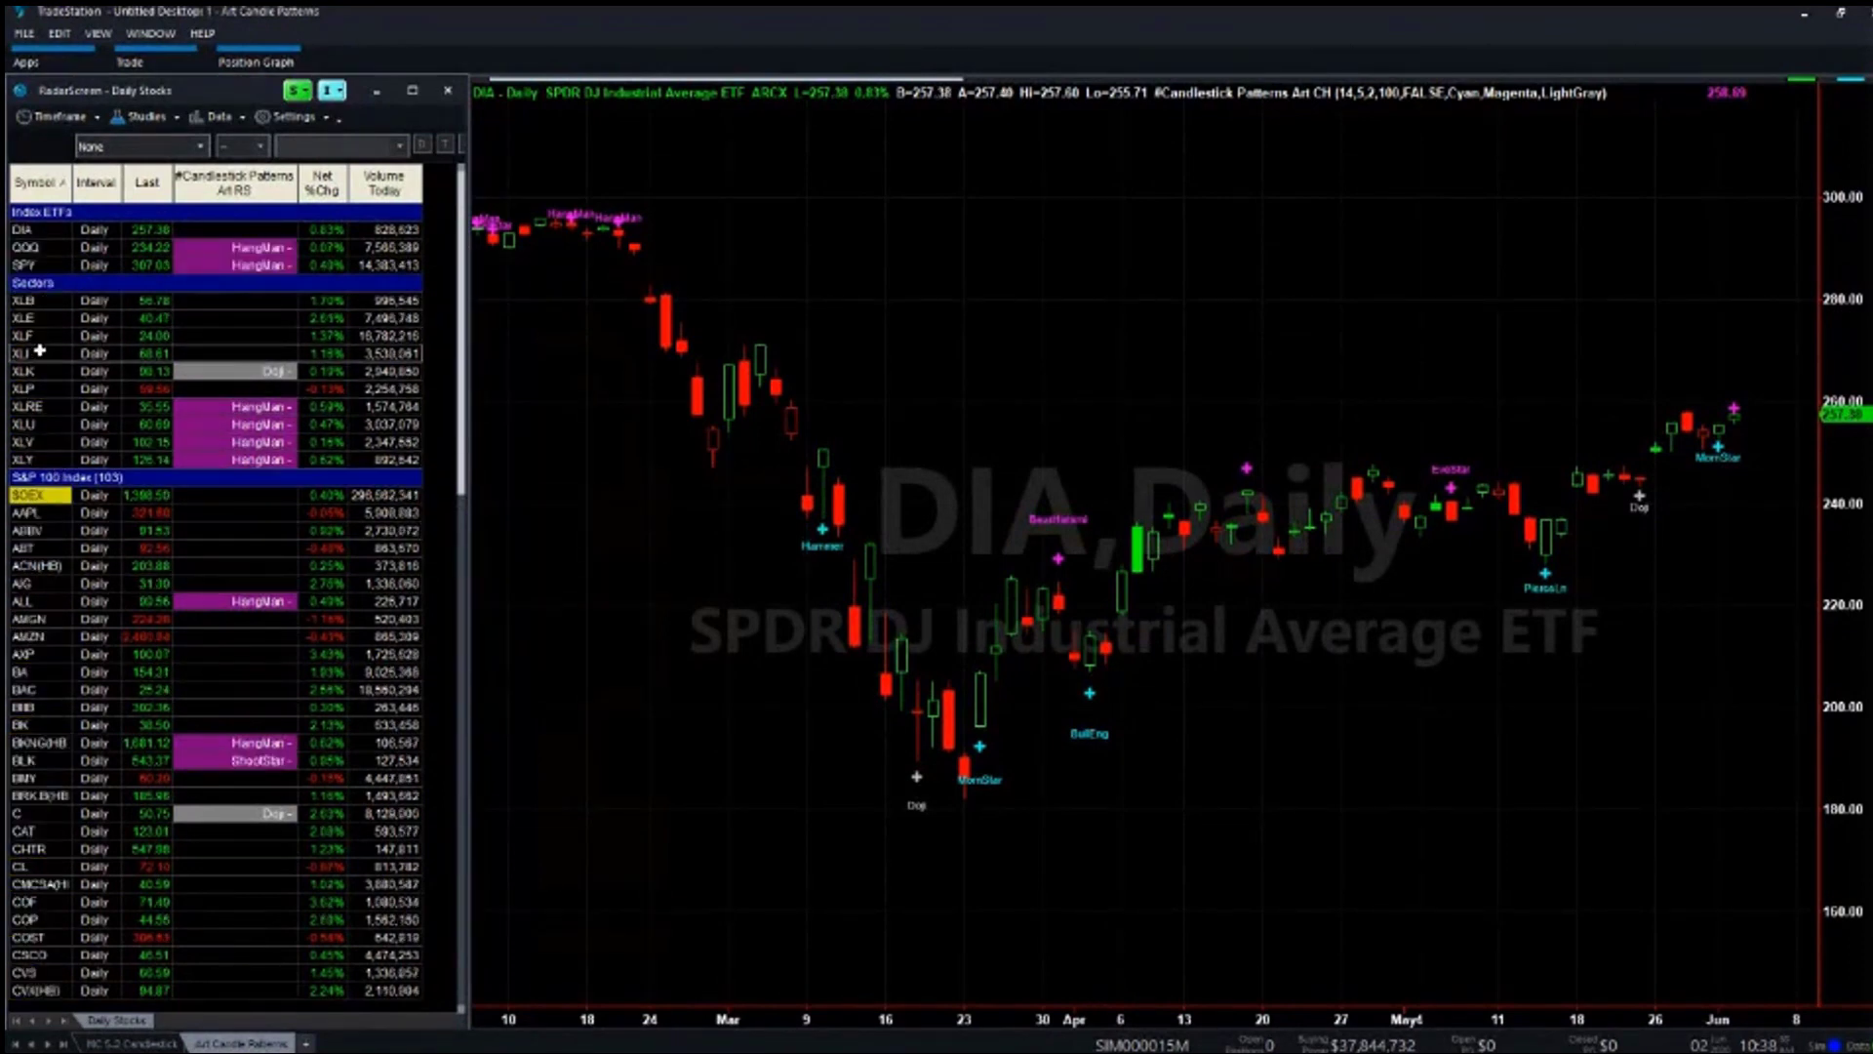
click(37, 286)
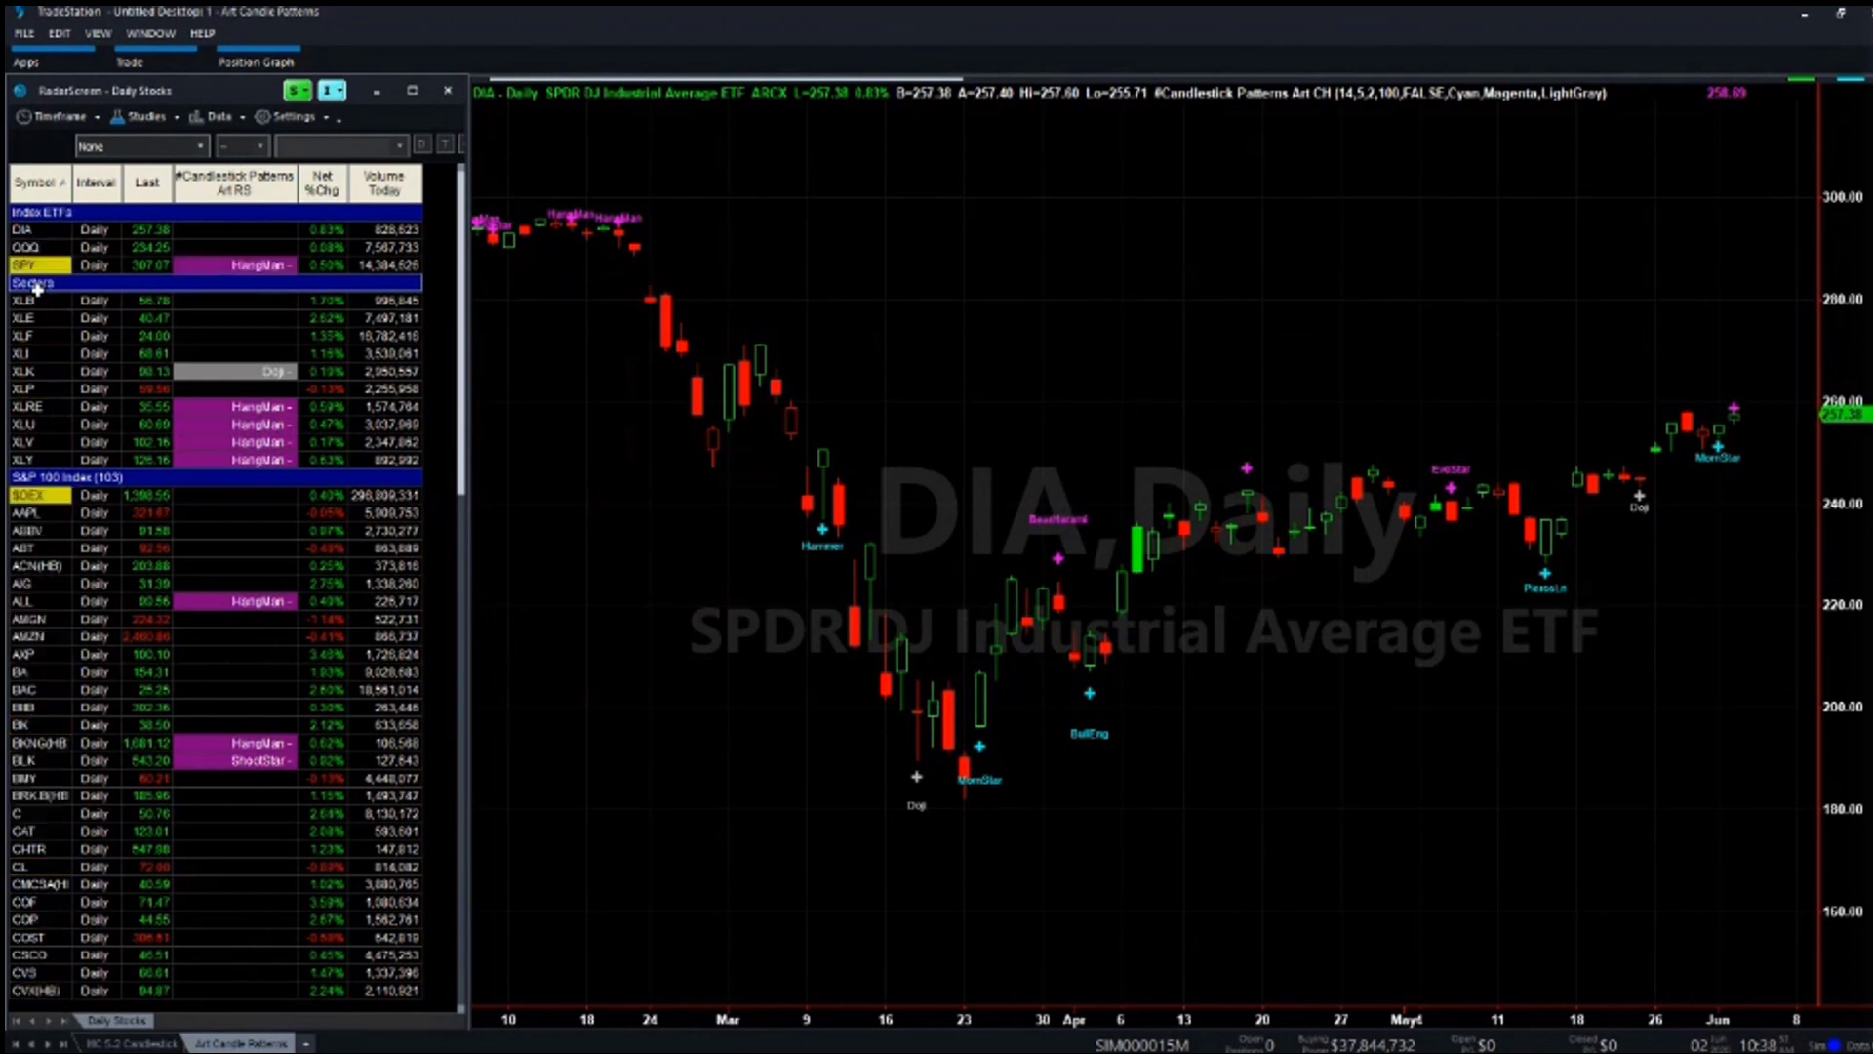
click(219, 406)
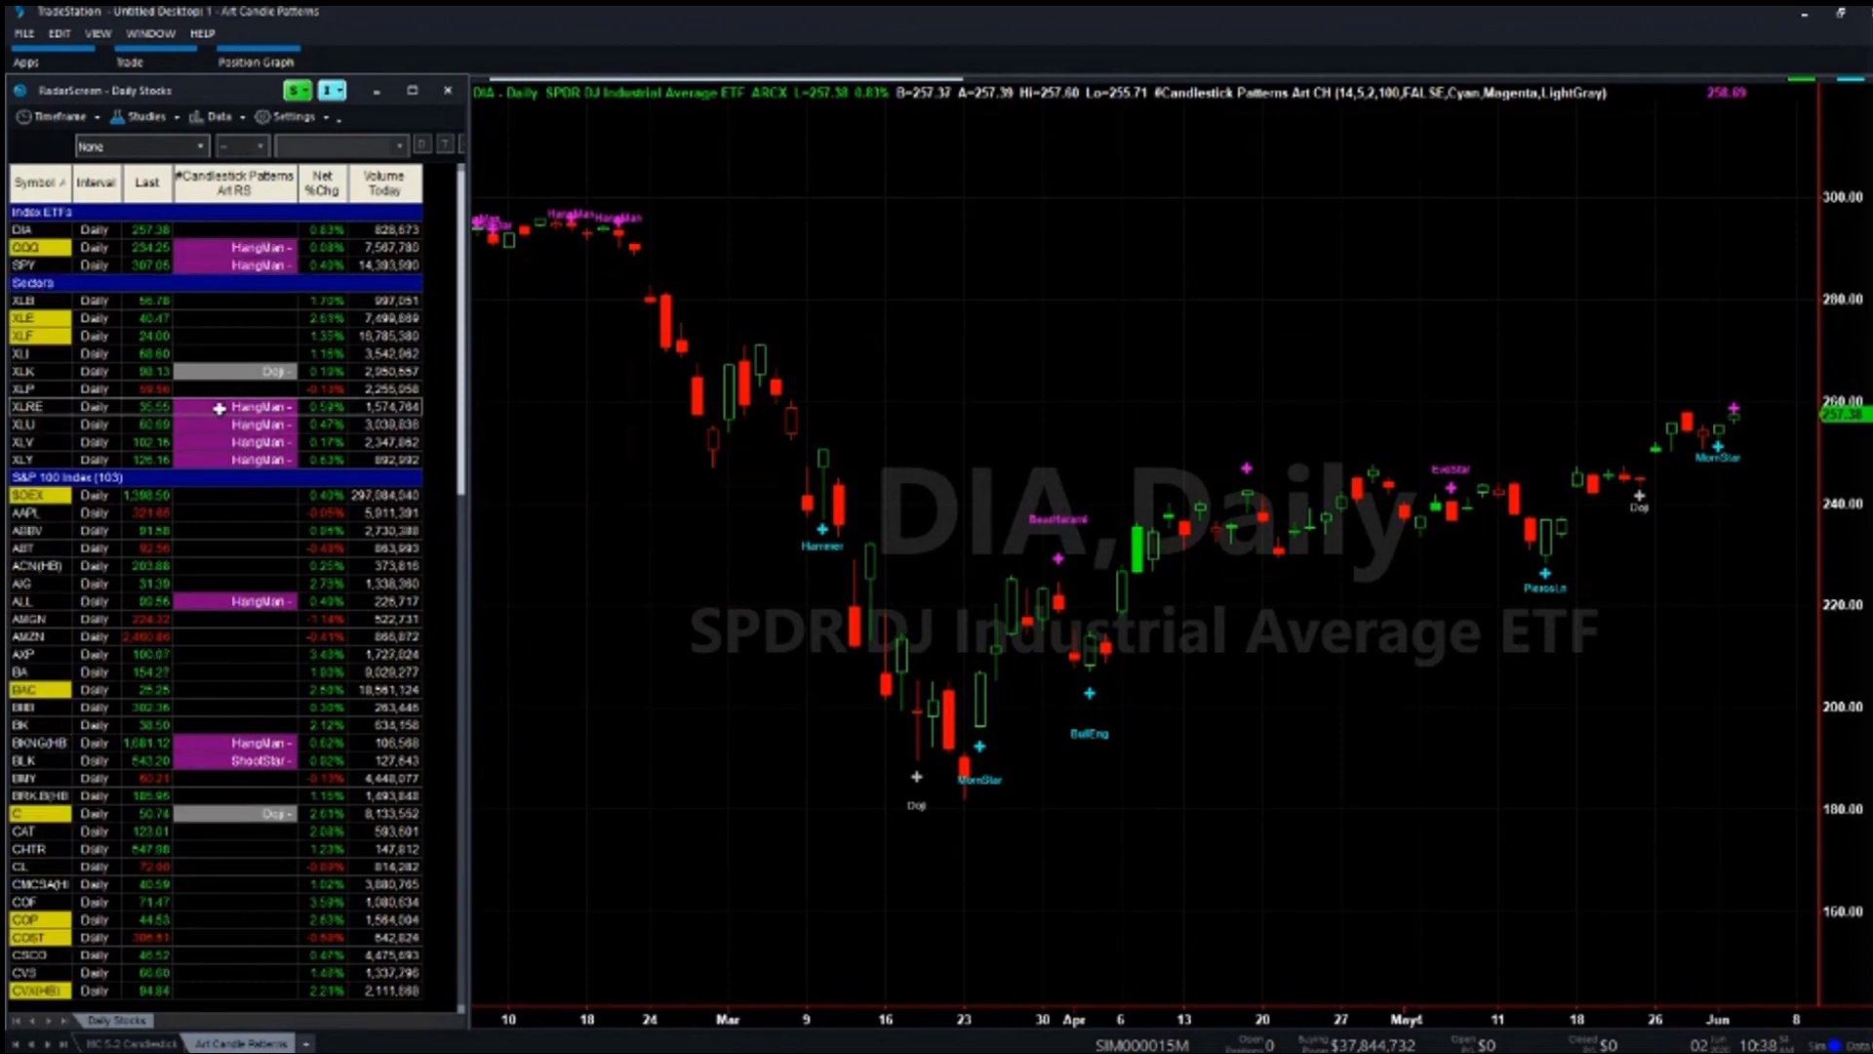
click(59, 412)
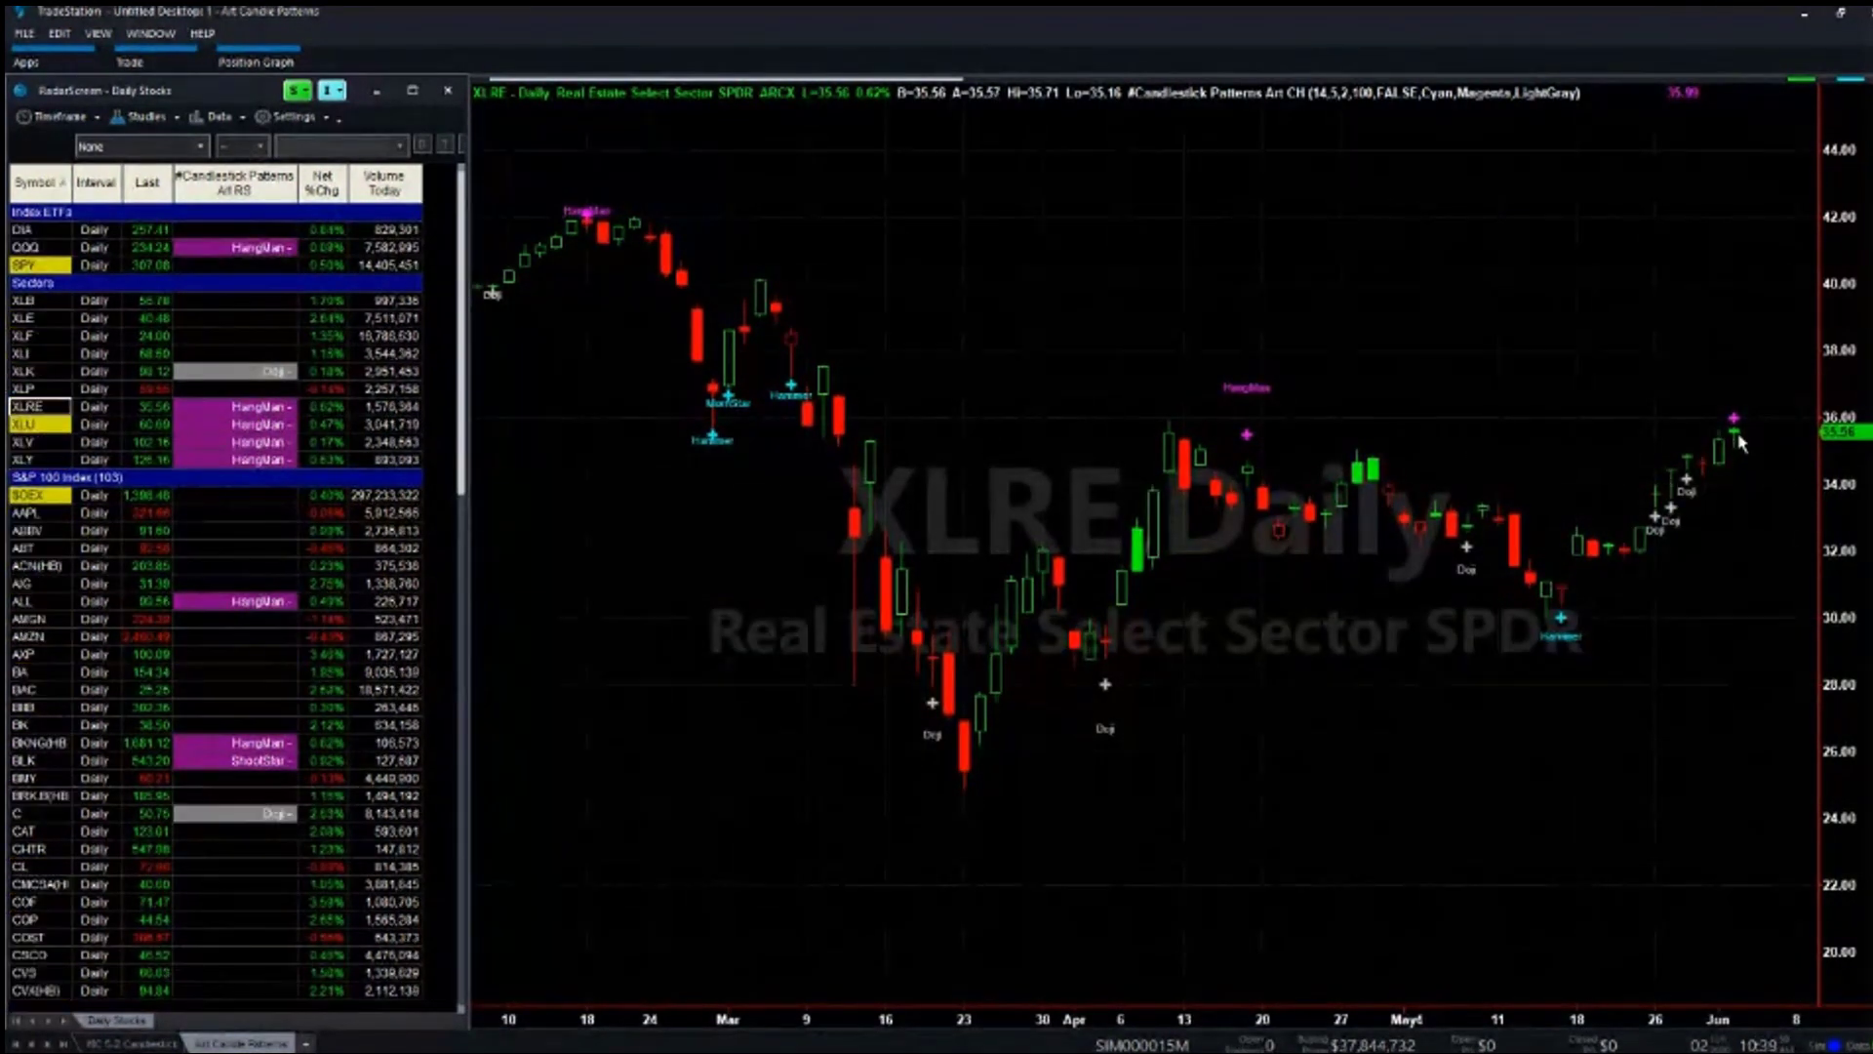
click(1730, 511)
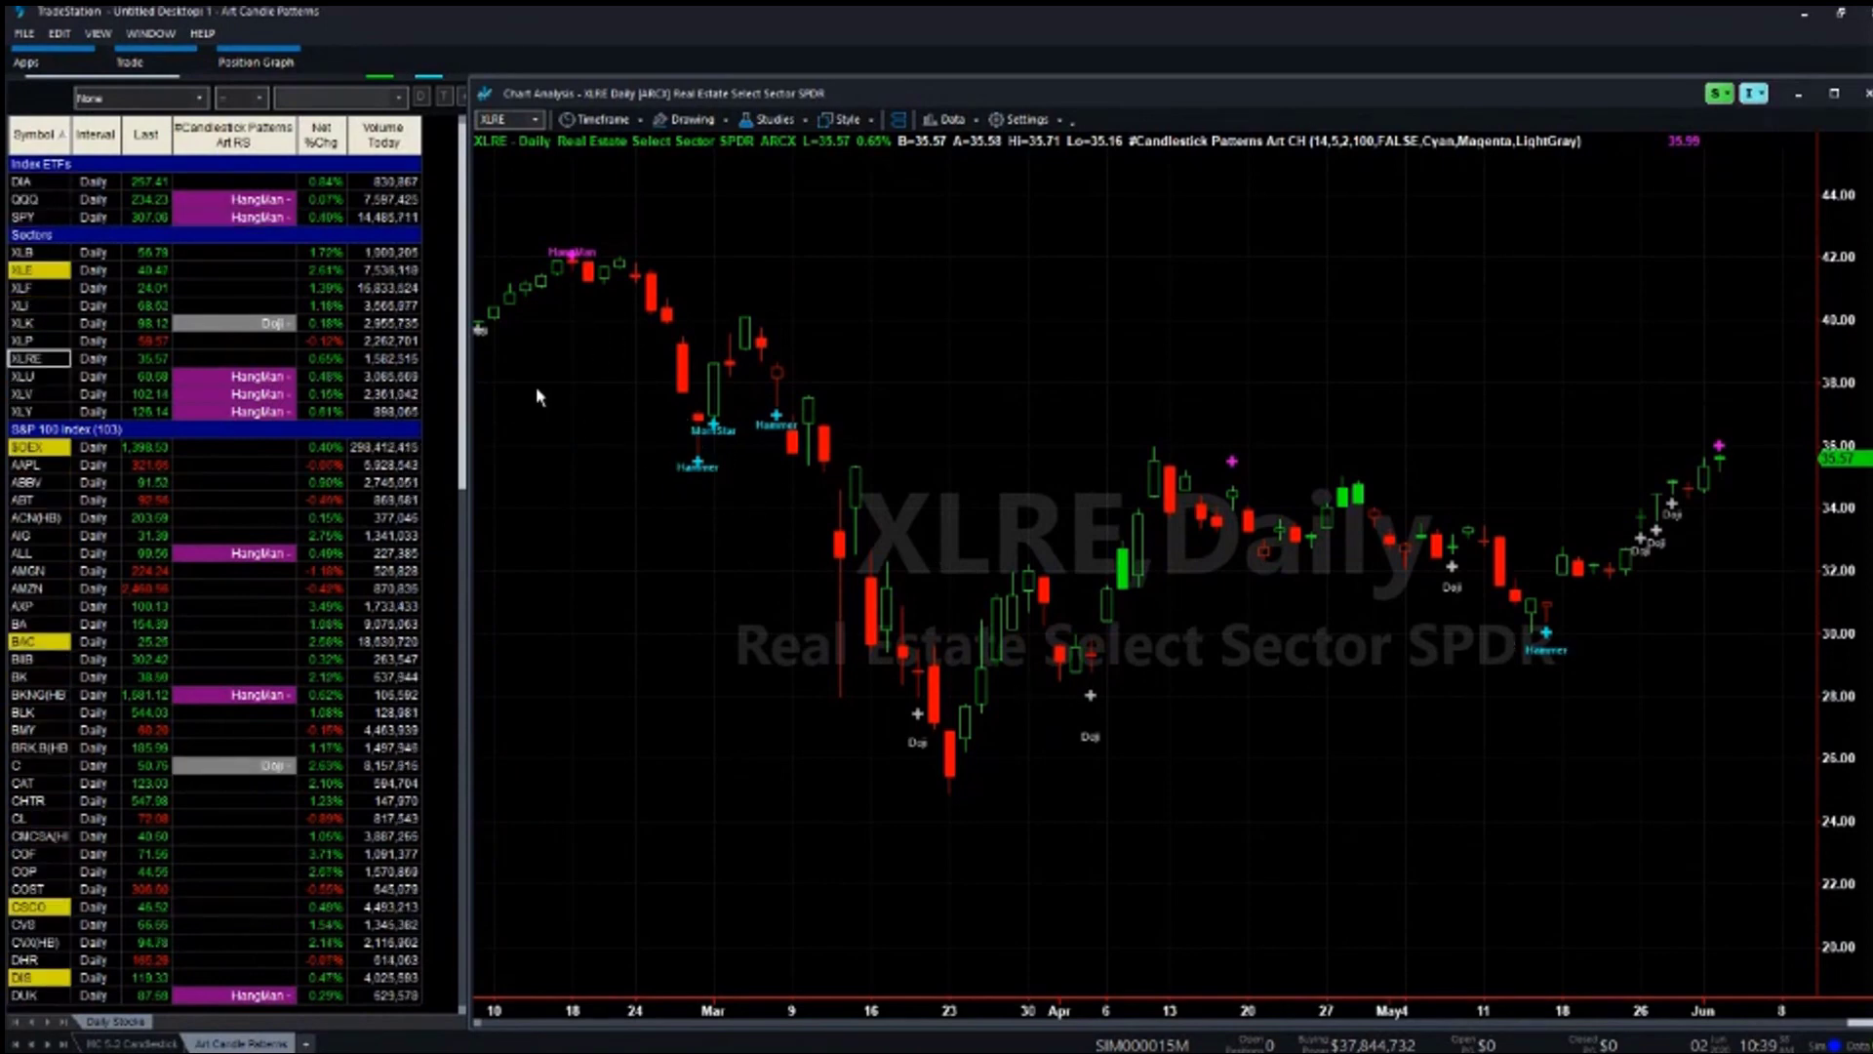
Check the NVDA chart in the MC 5-2 Candlestick workspace and return to the Art Candle Patterns workspace.
click(109, 1044)
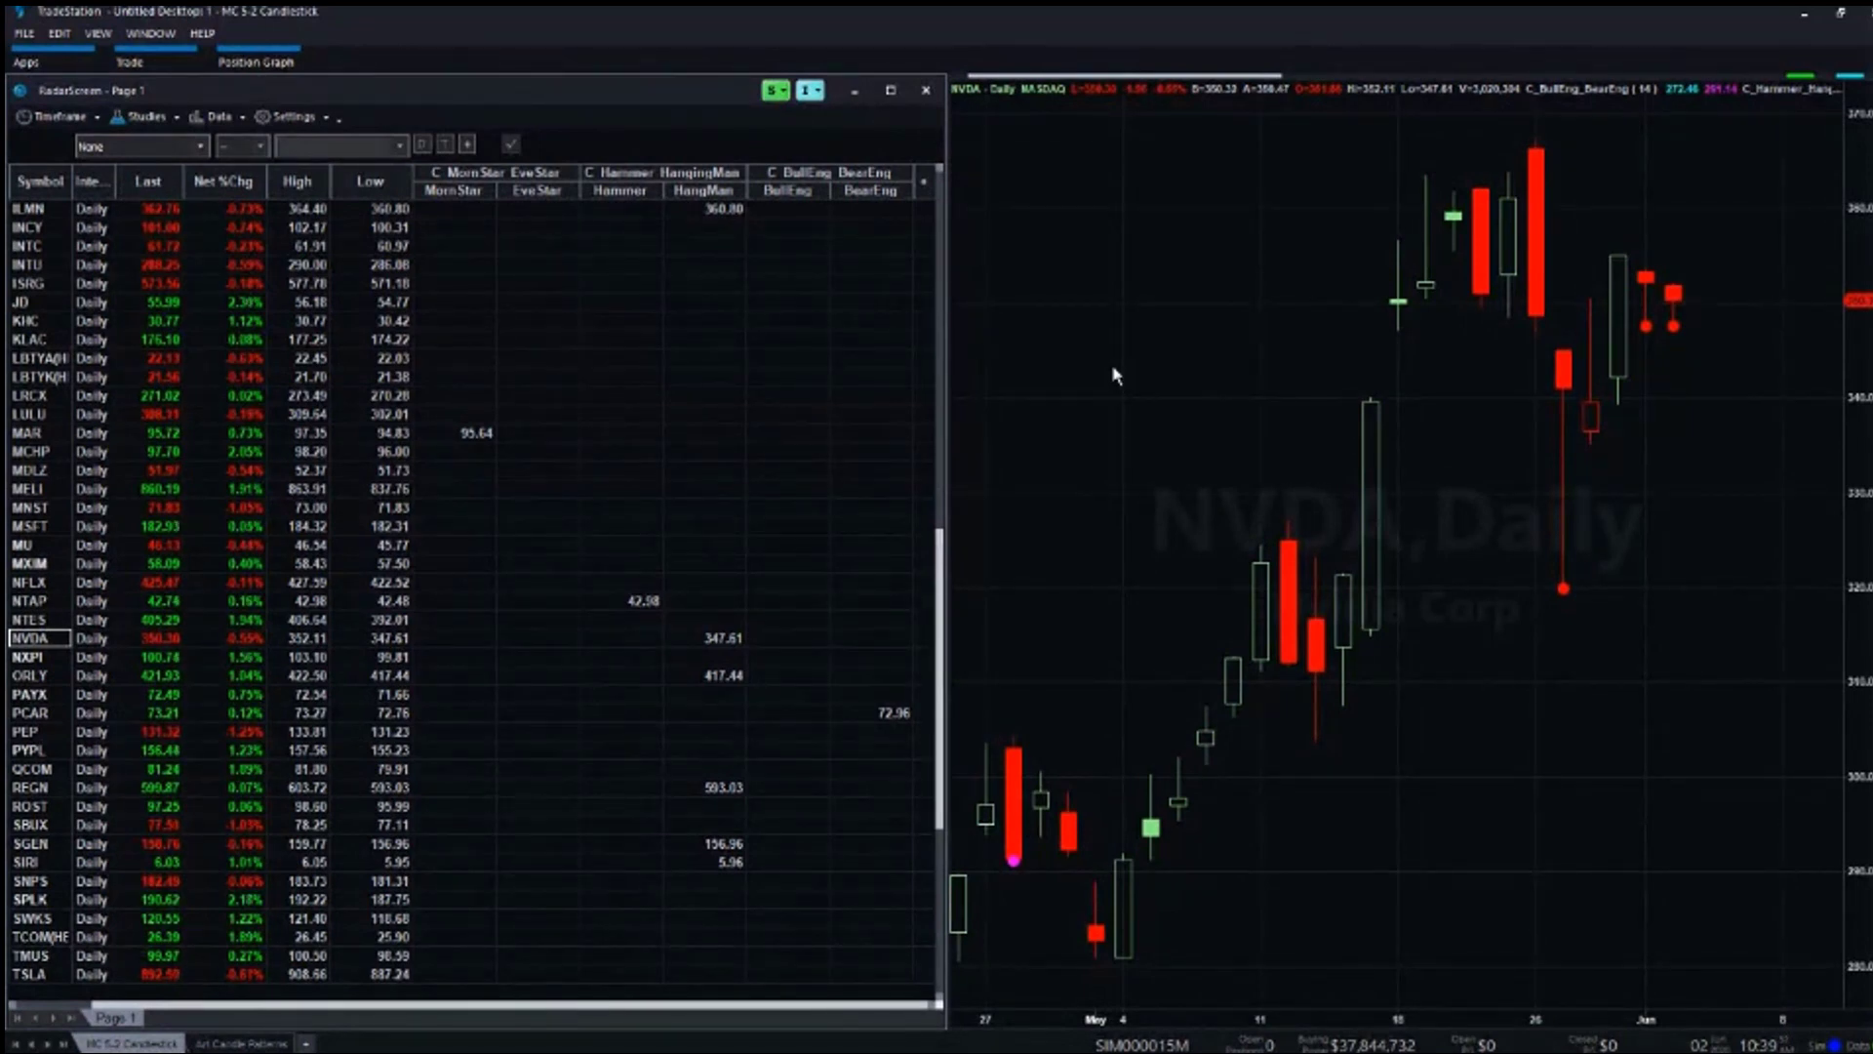
click(1159, 417)
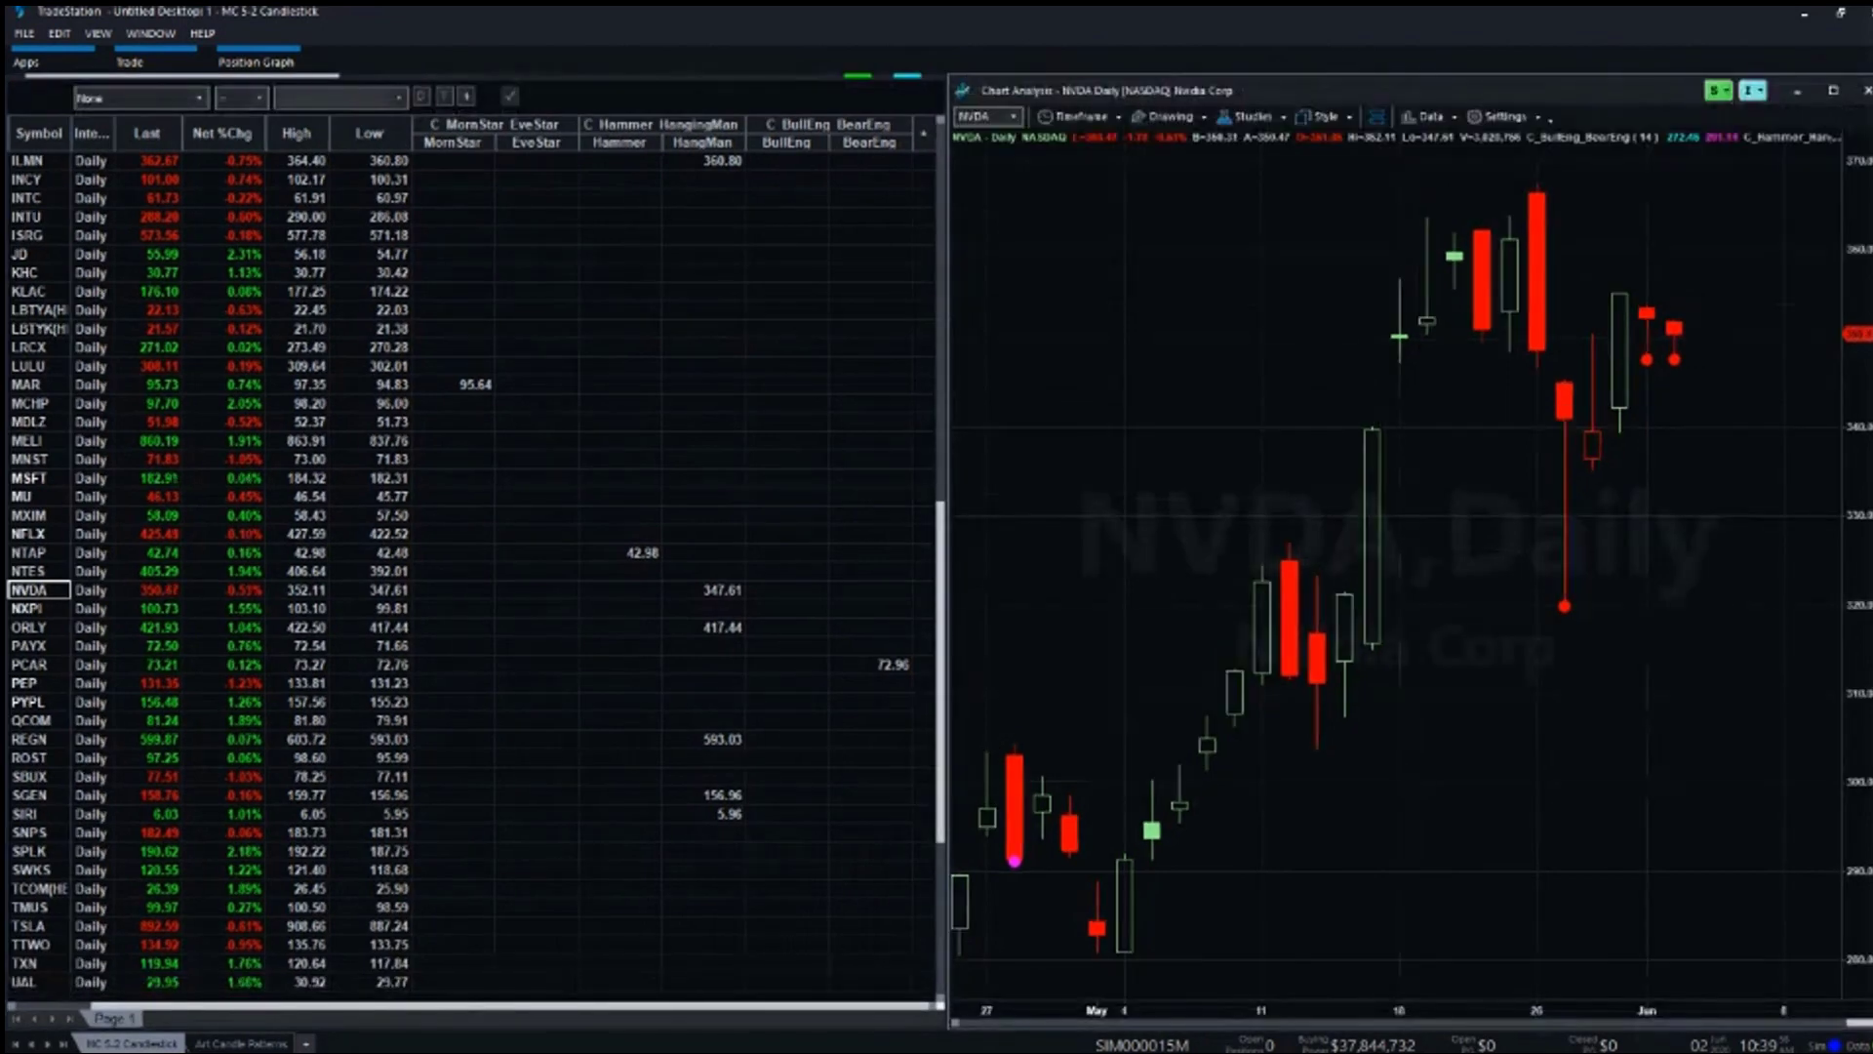
click(266, 1045)
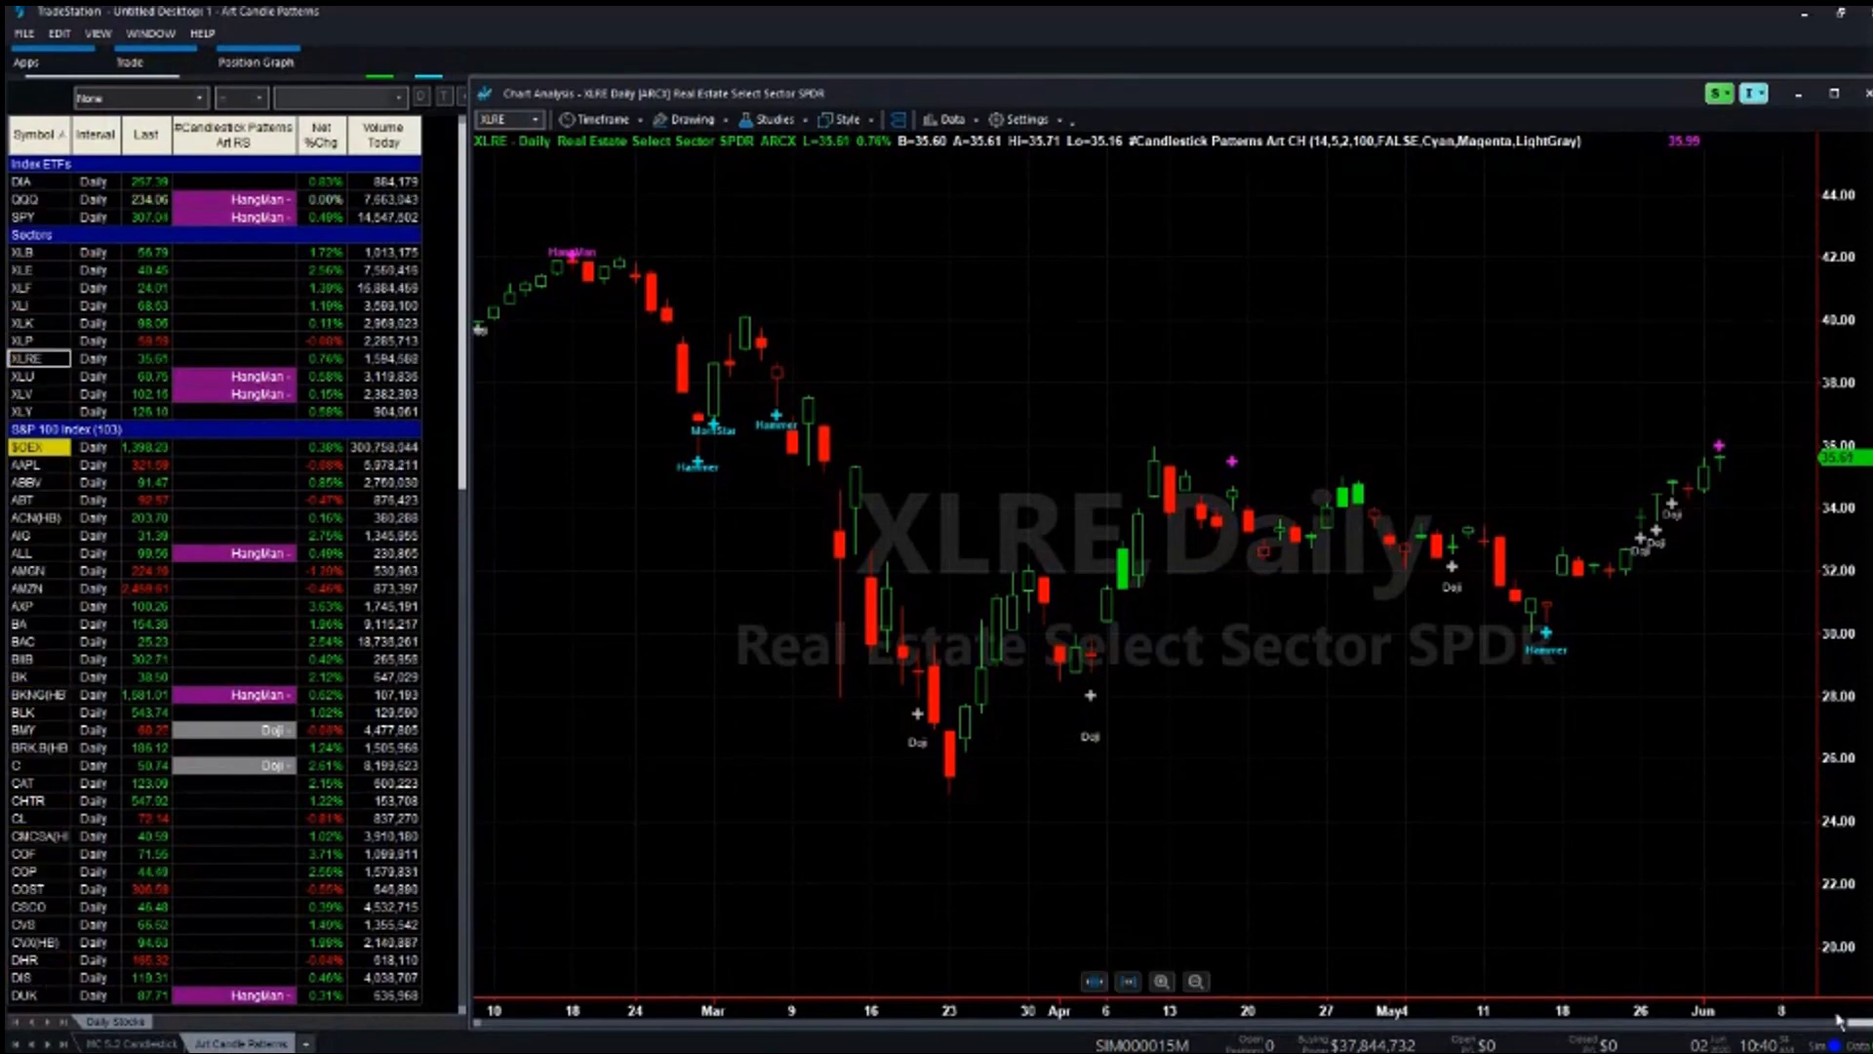
Examine the candlestick pattern labels across the XLRE daily chart's history and return to the most recent bars.
scroll(1856, 1032, left, 15)
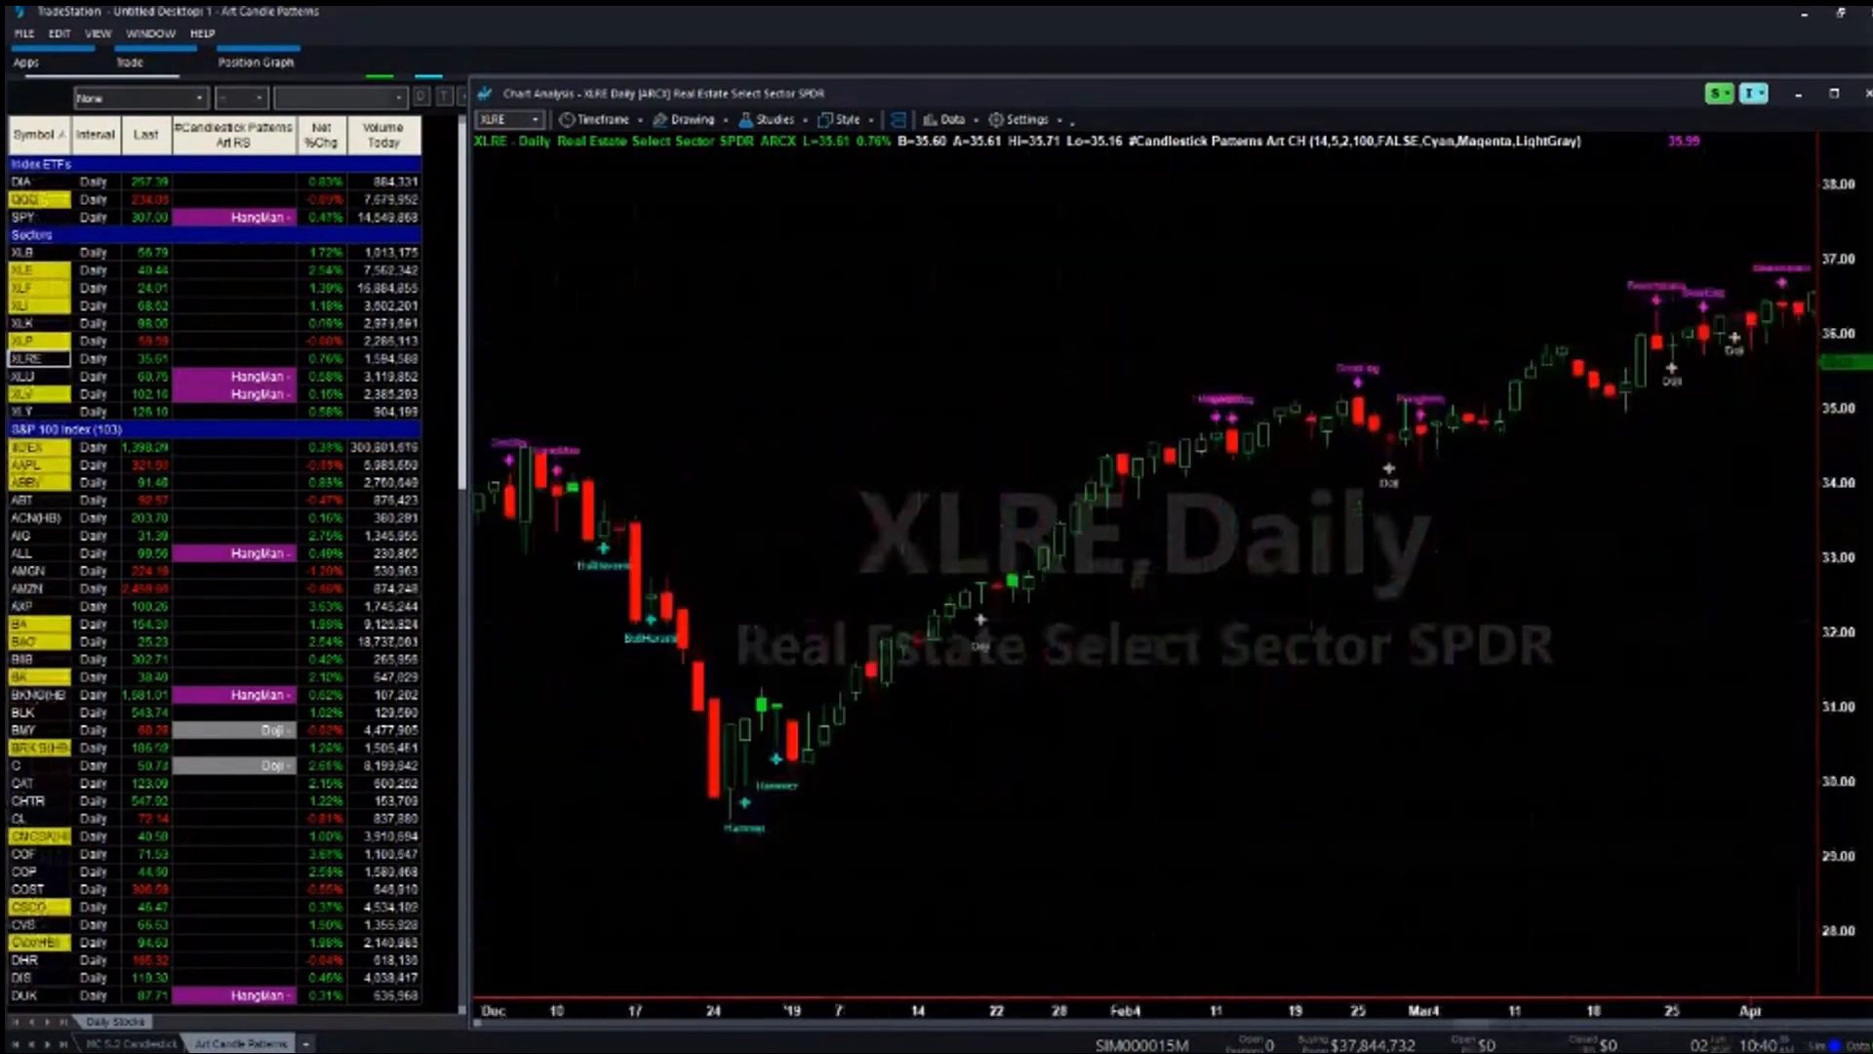
scroll(1788, 1040, right, 15)
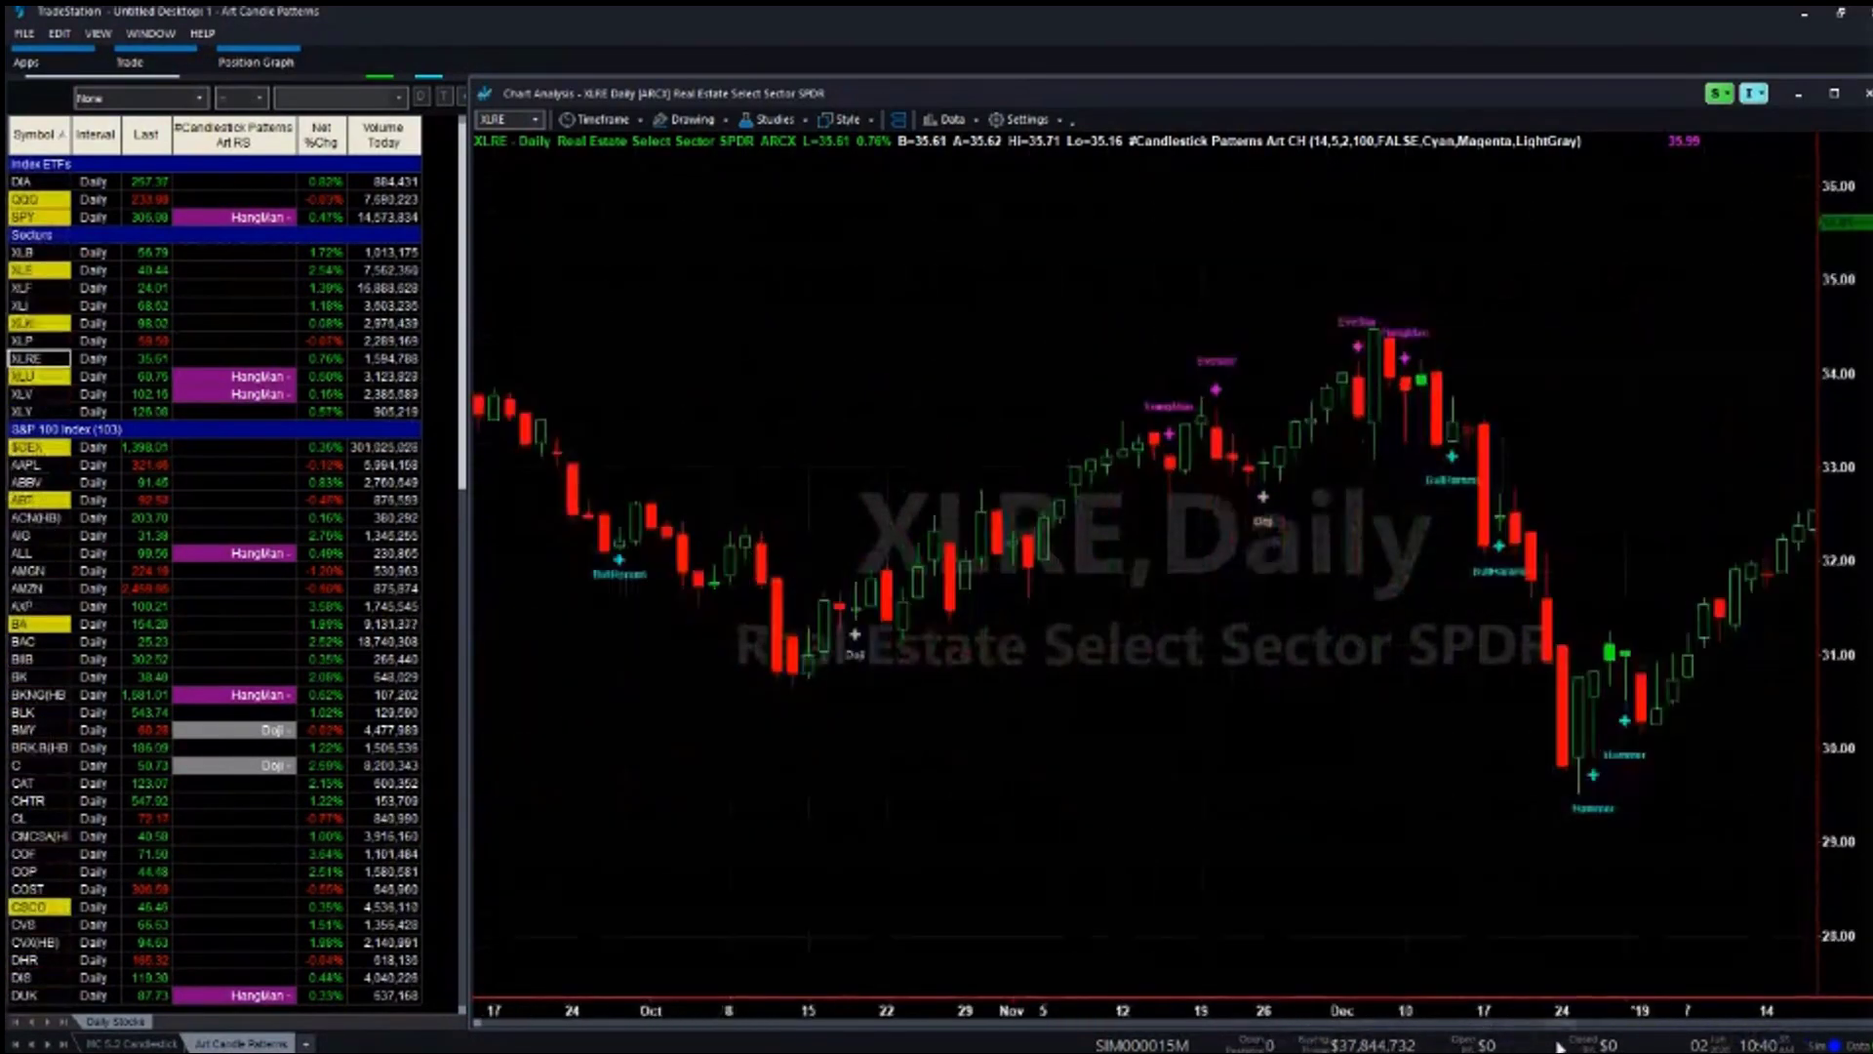
scroll(1788, 1040, right, 15)
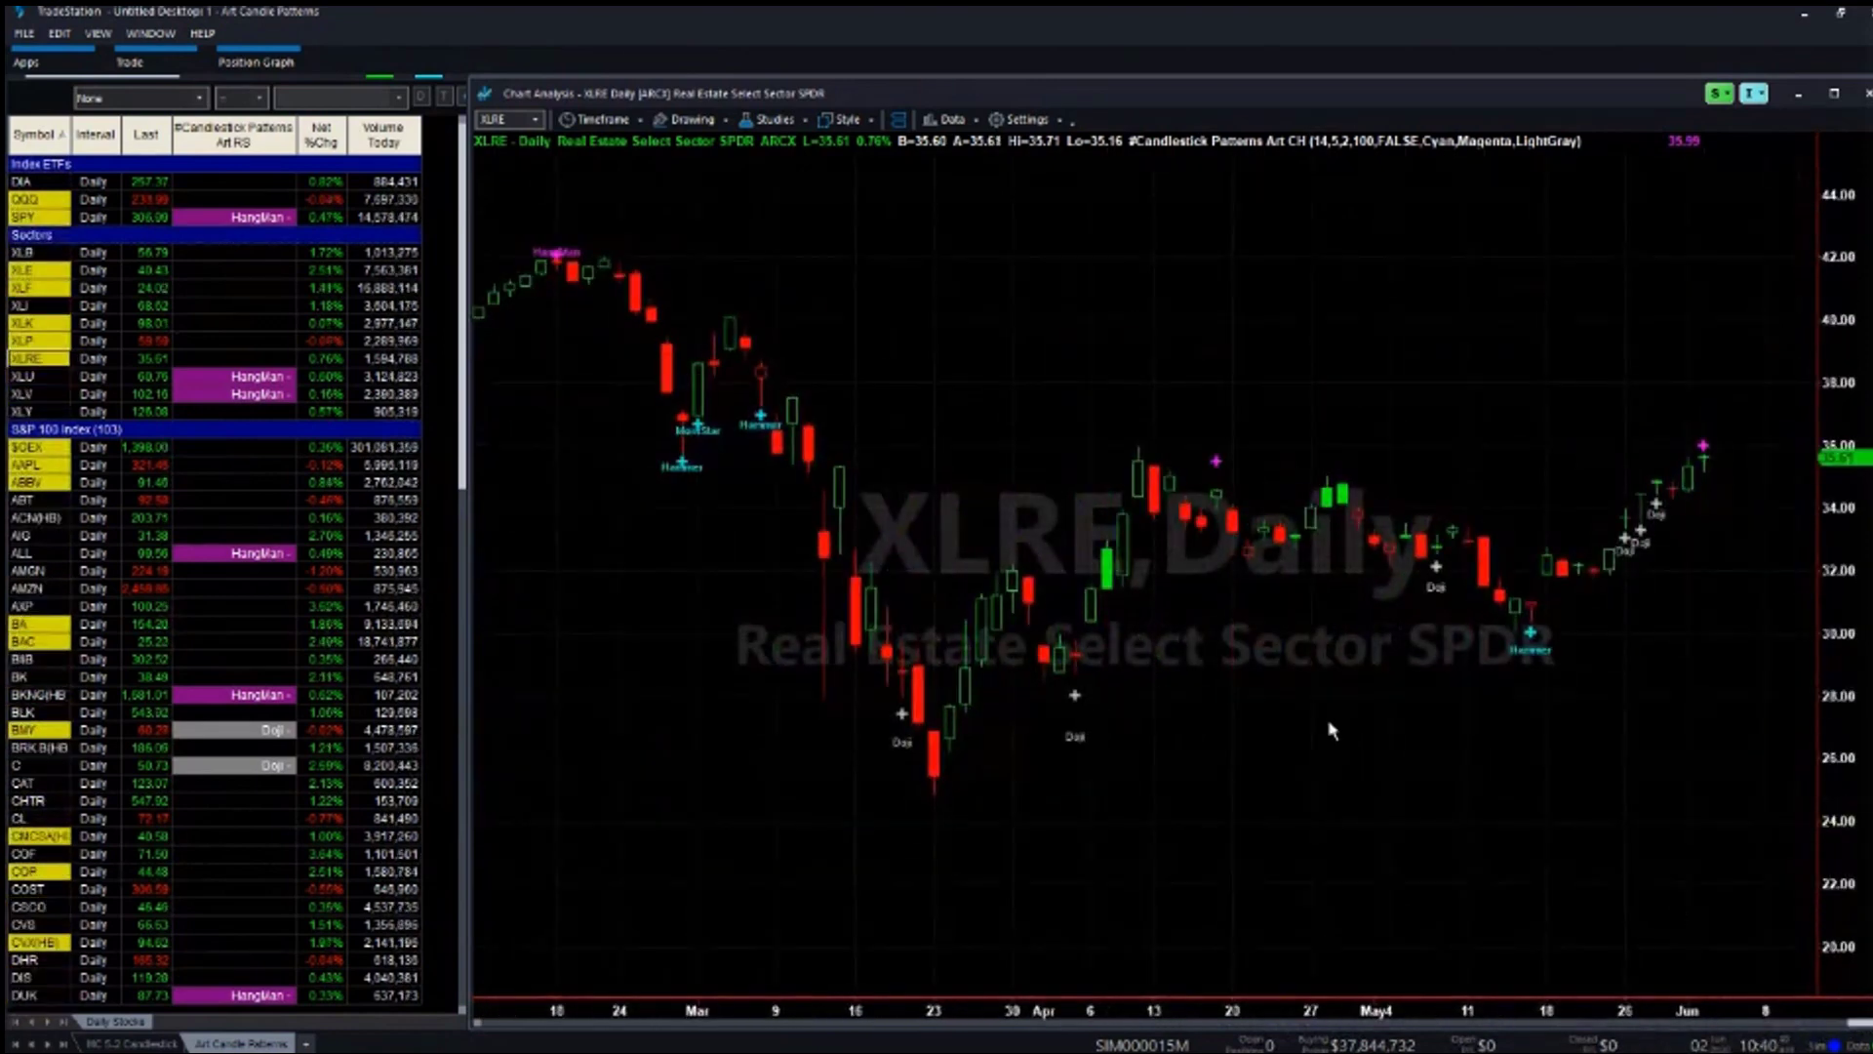
scroll(1332, 730, up, 5)
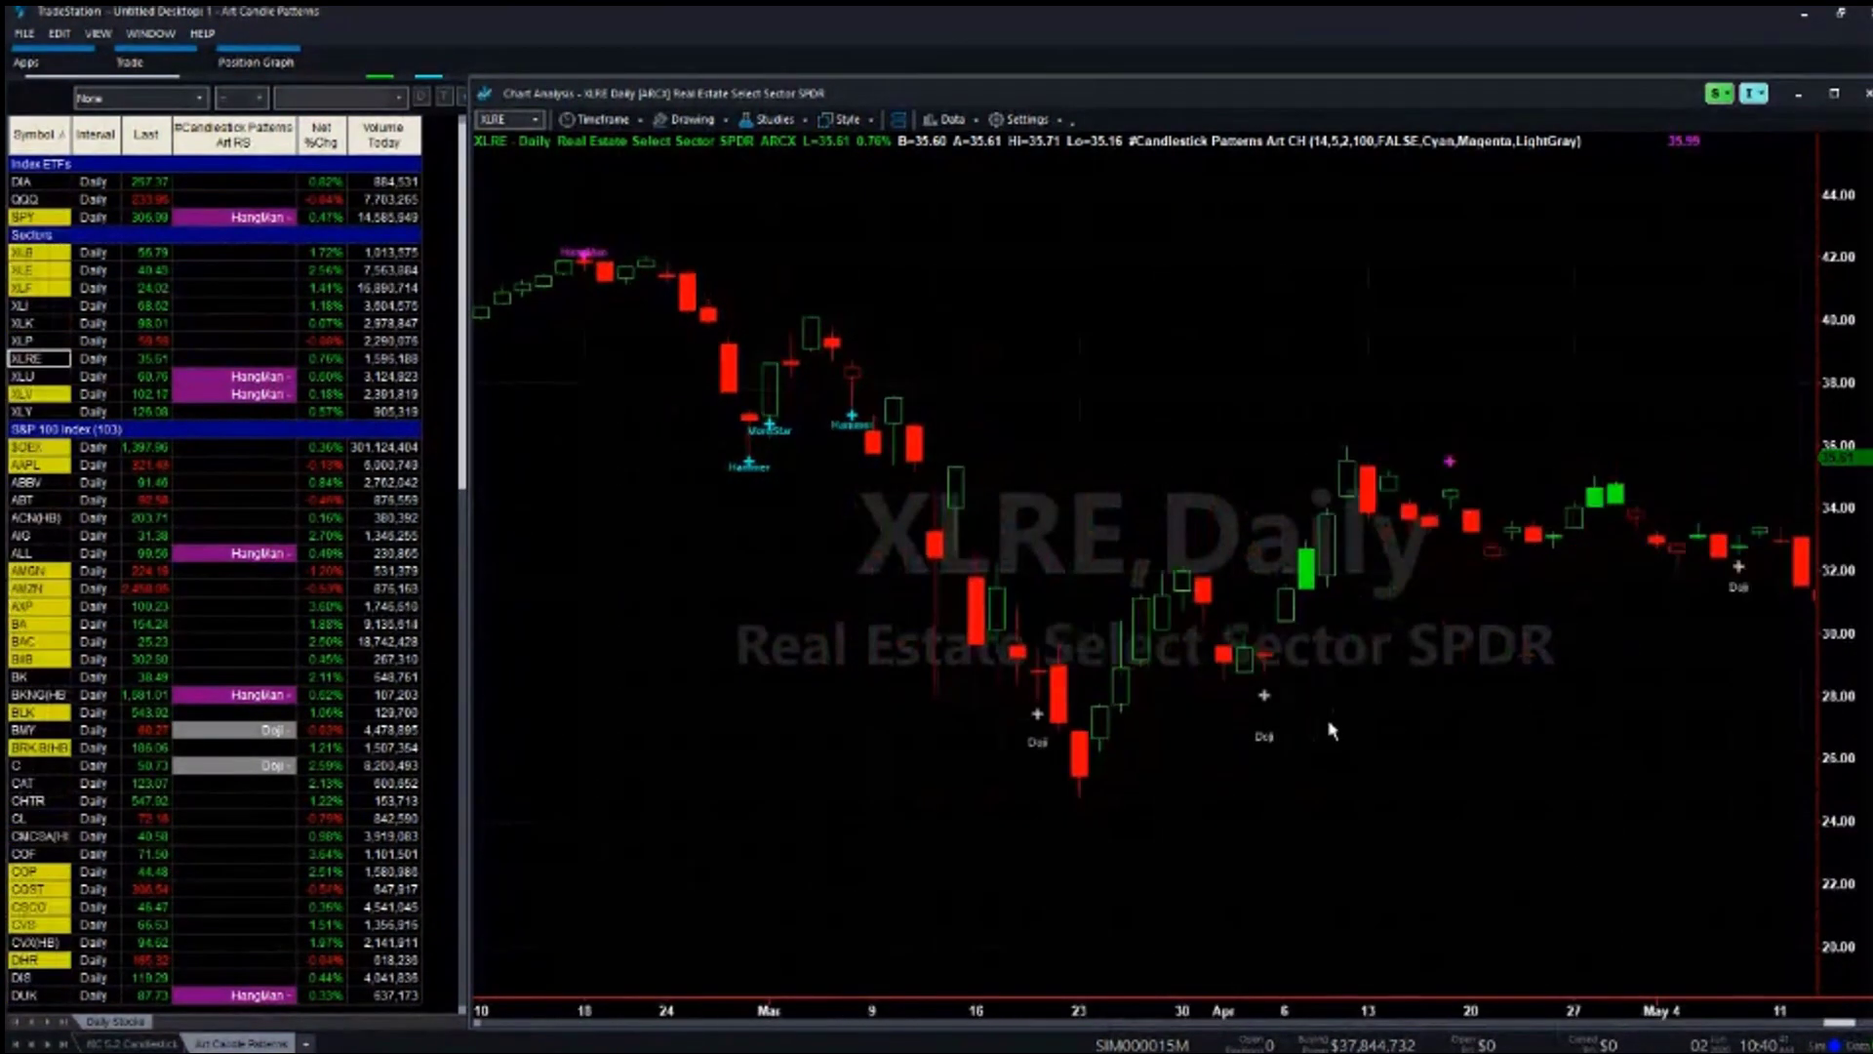
scroll(1332, 730, down, 5)
scroll(1332, 730, up, 2)
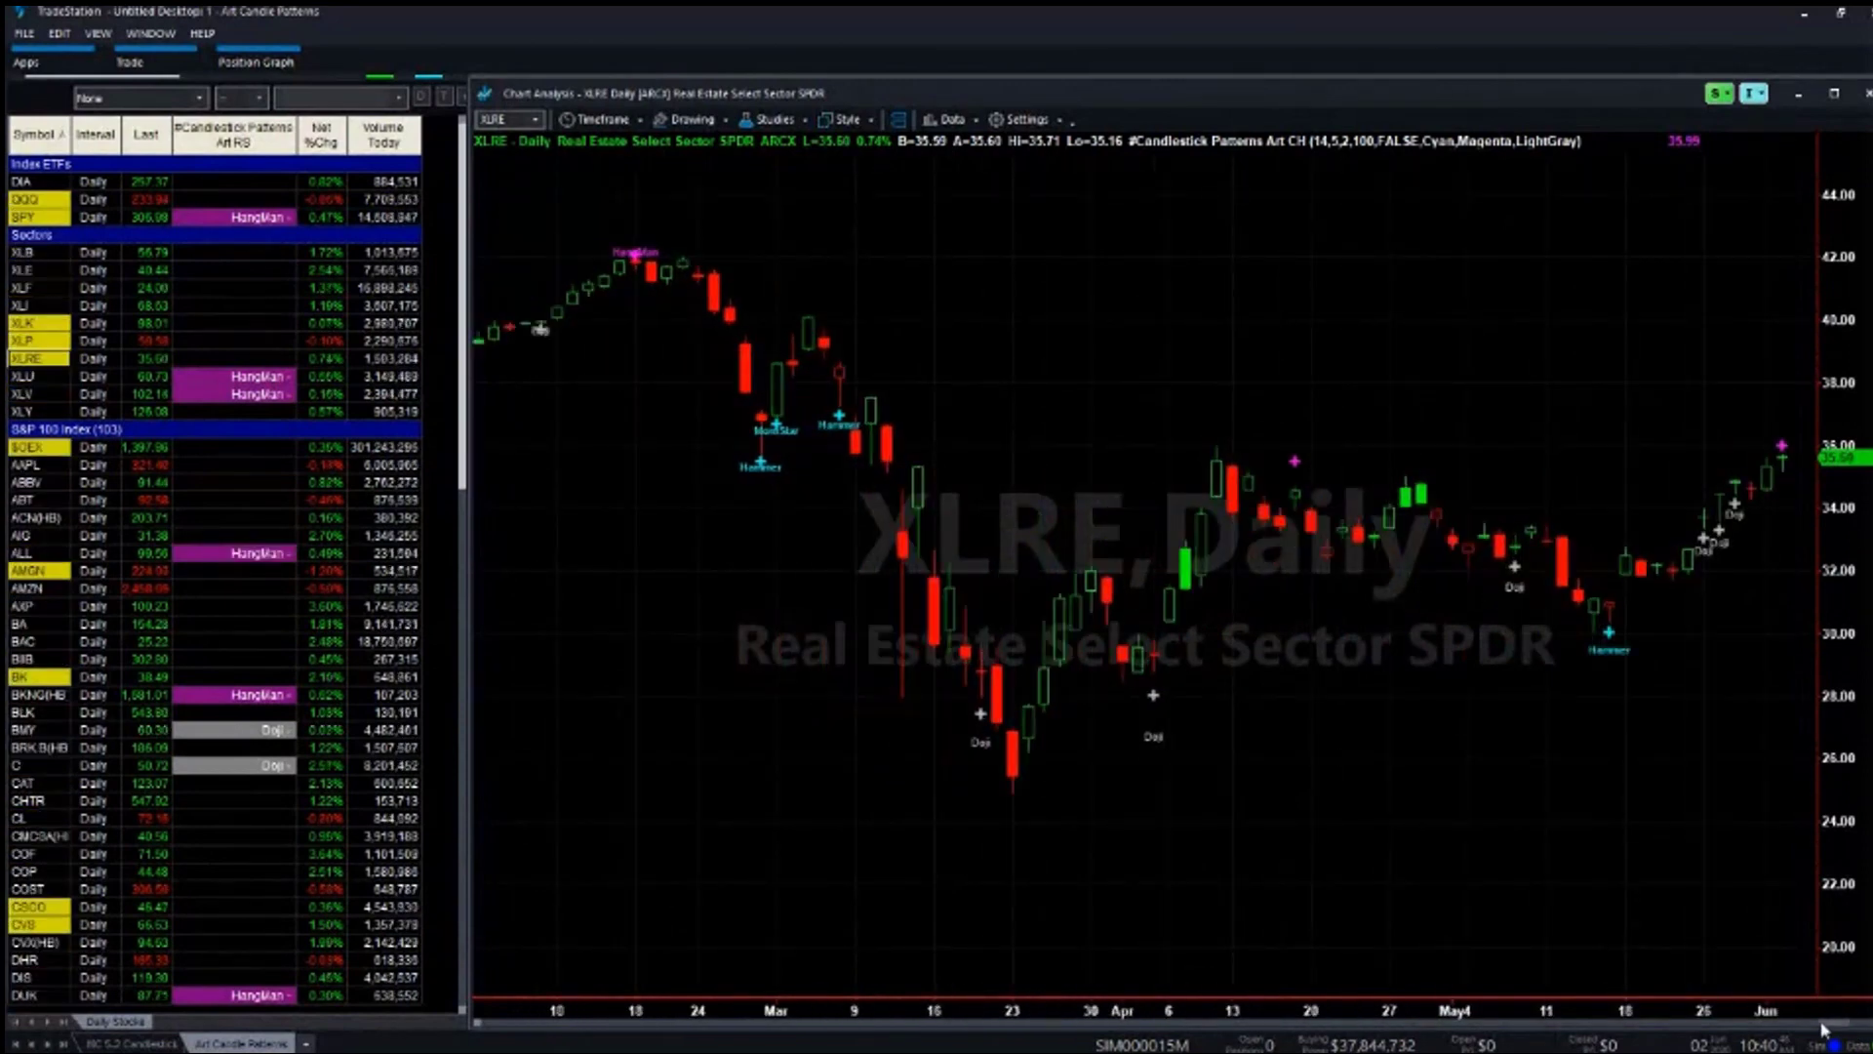
scroll(1857, 1034, left, 10)
scroll(1857, 1034, right, 10)
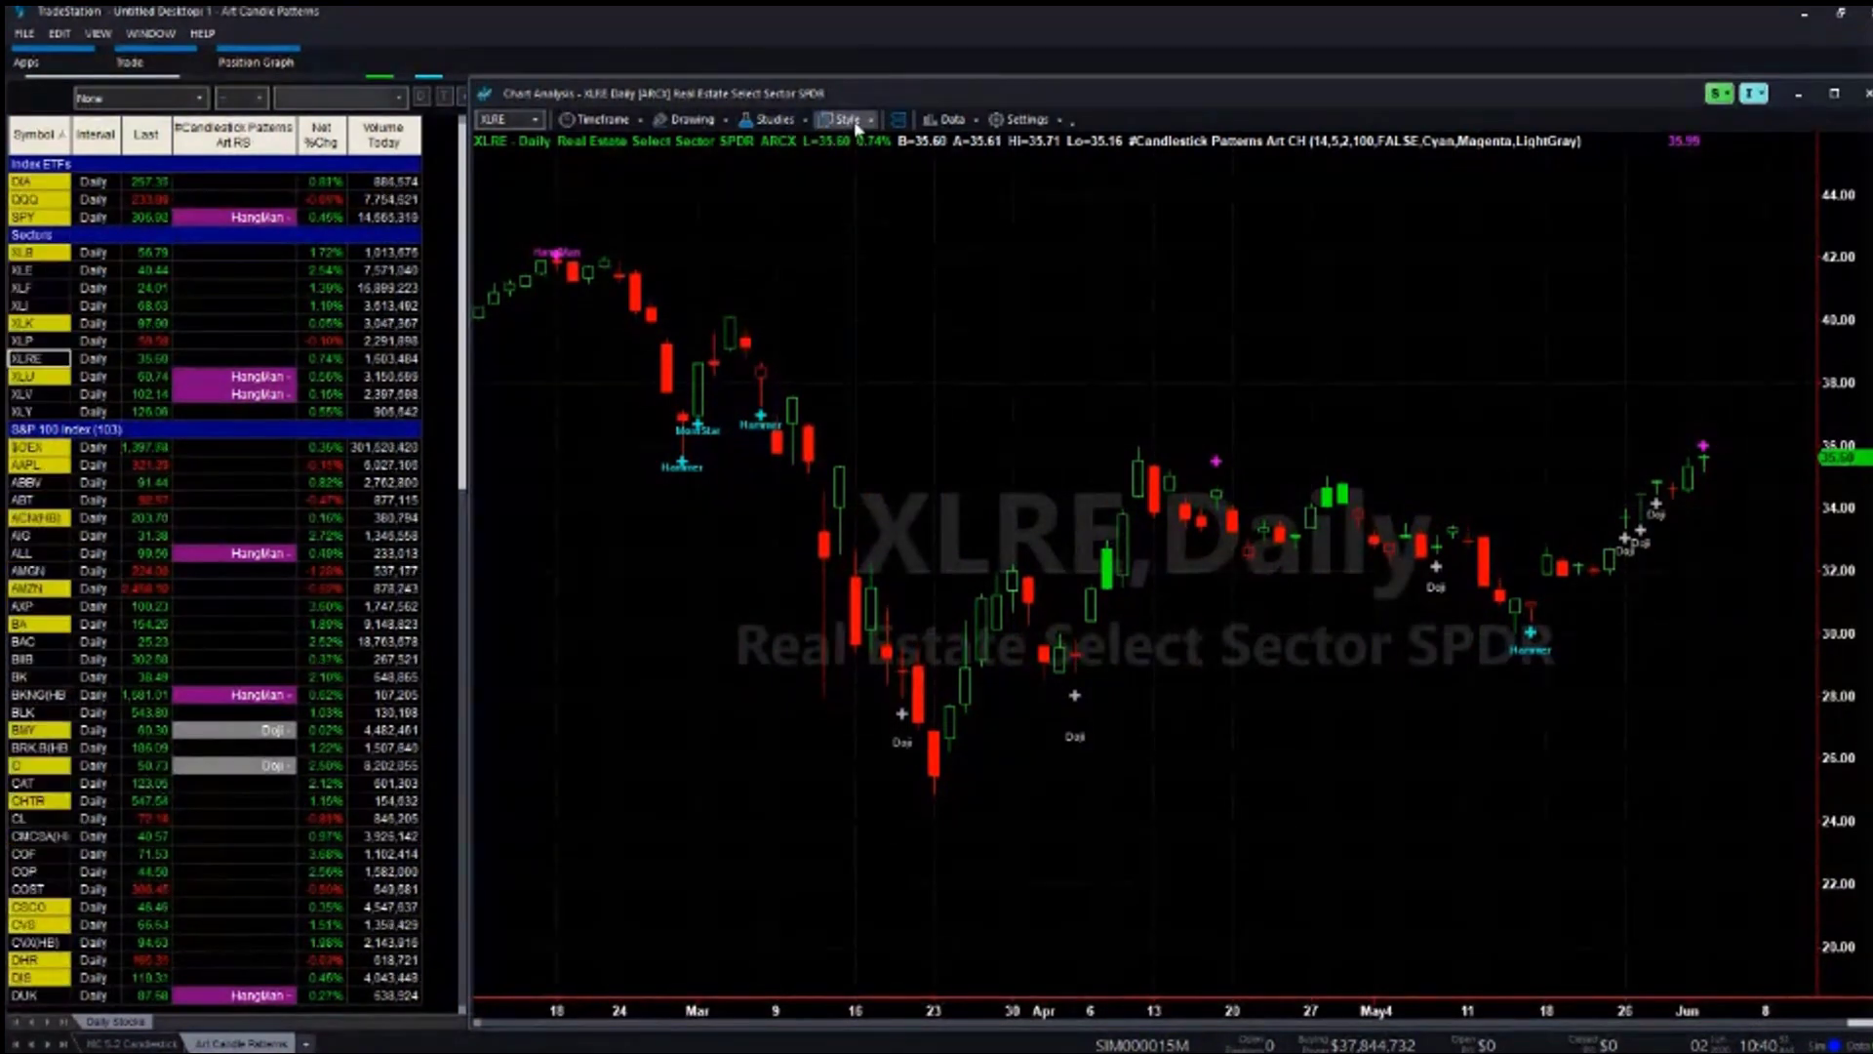
Review the years-back data range in the XLRE chart's symbol settings and close them without changes.
click(948, 119)
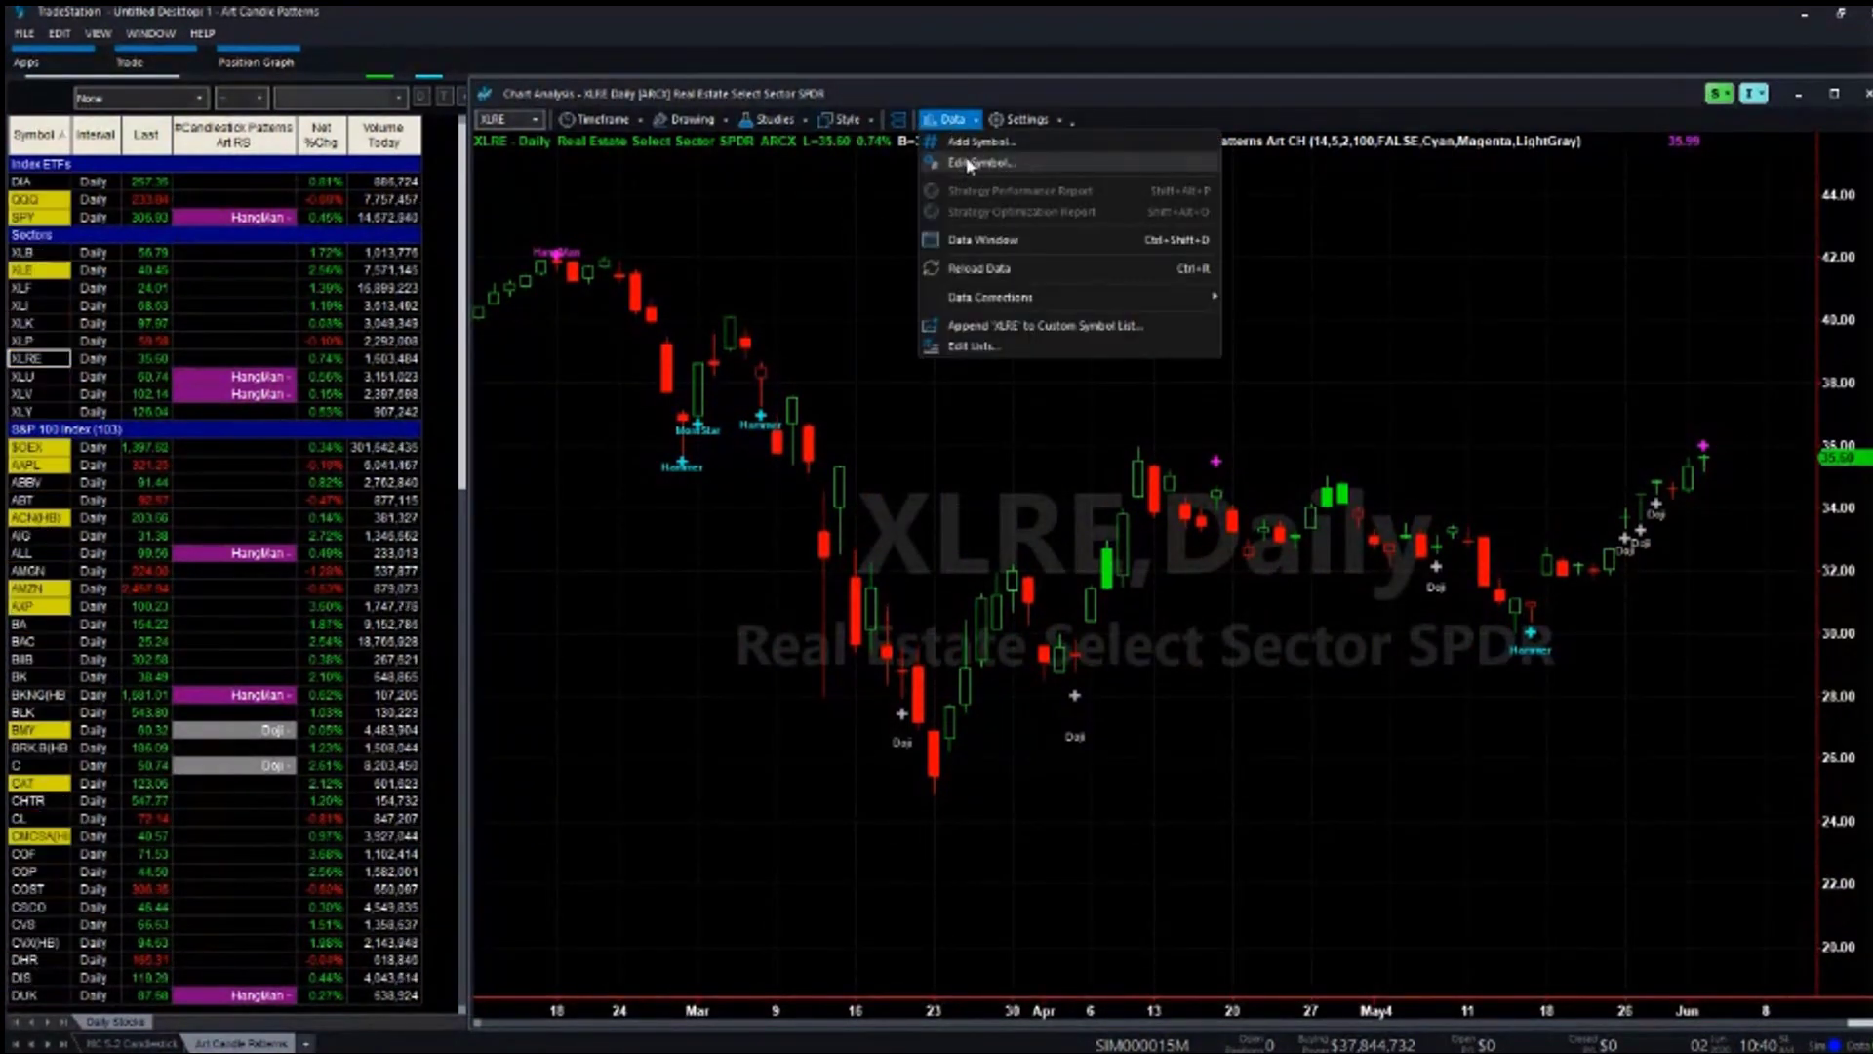
click(968, 163)
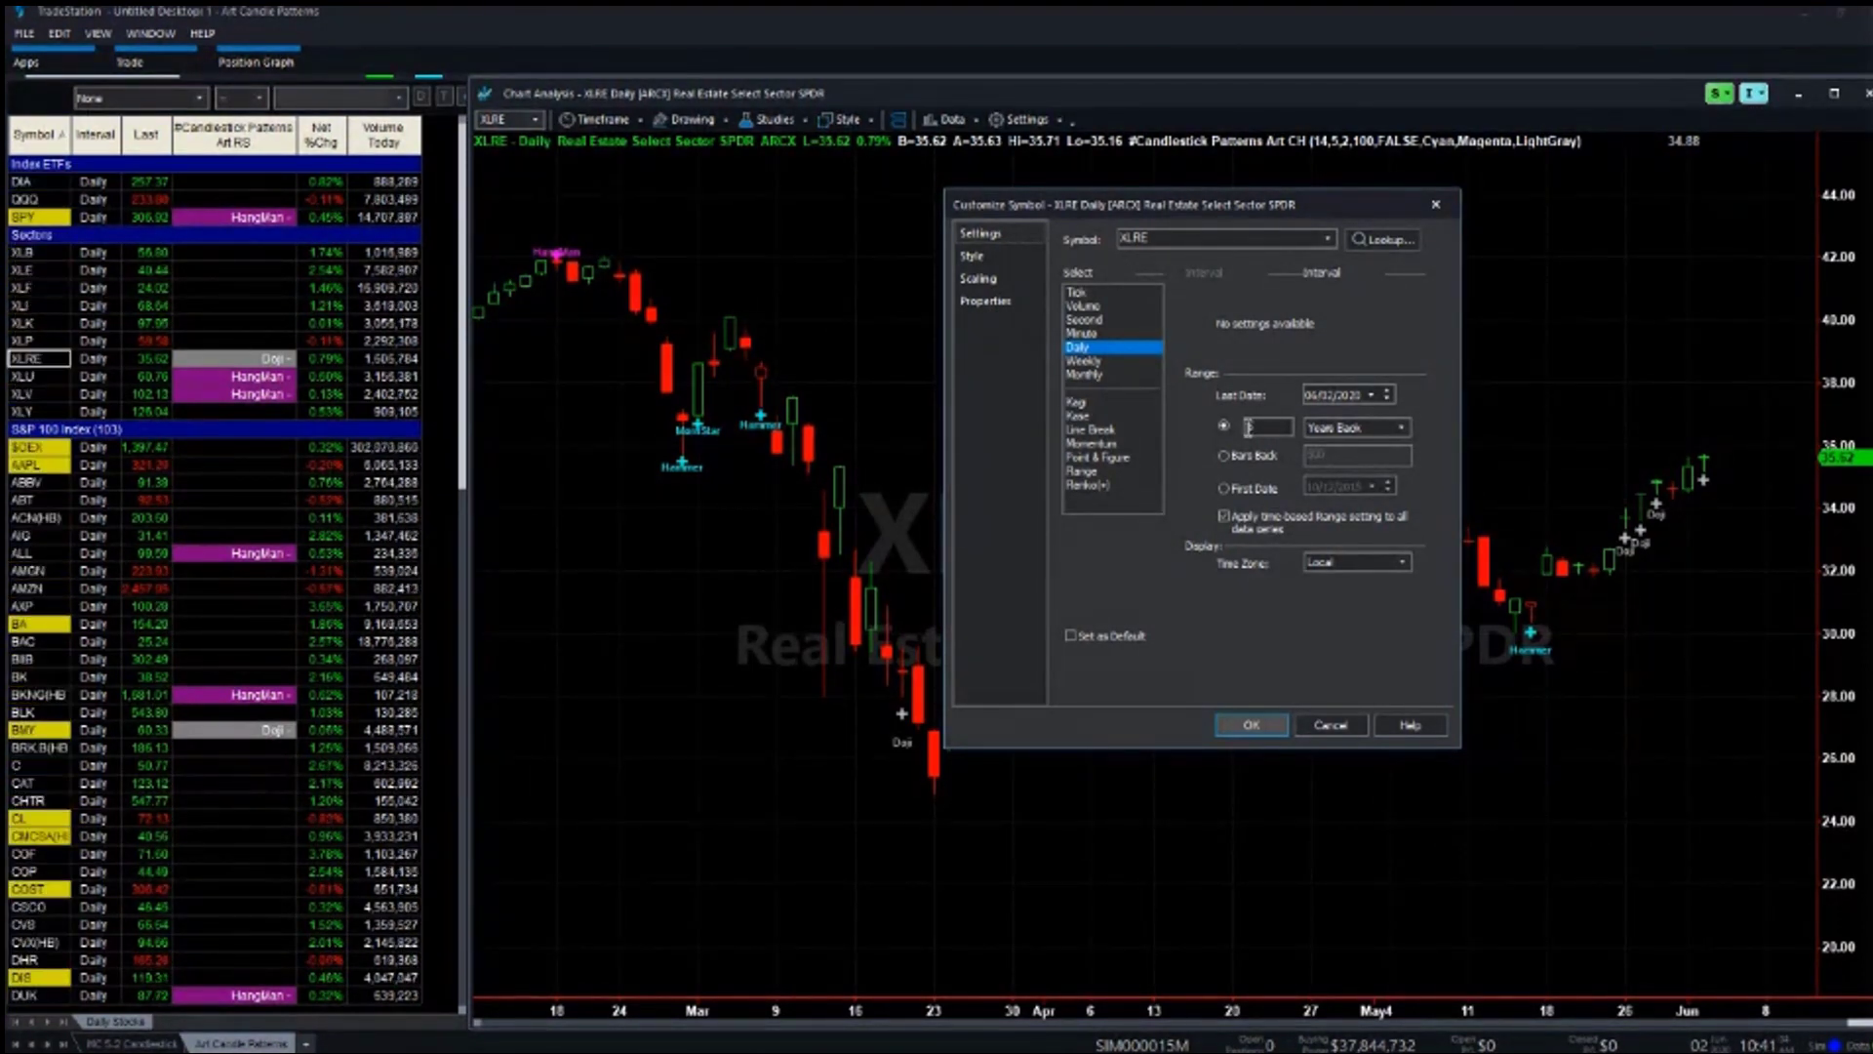
click(1331, 724)
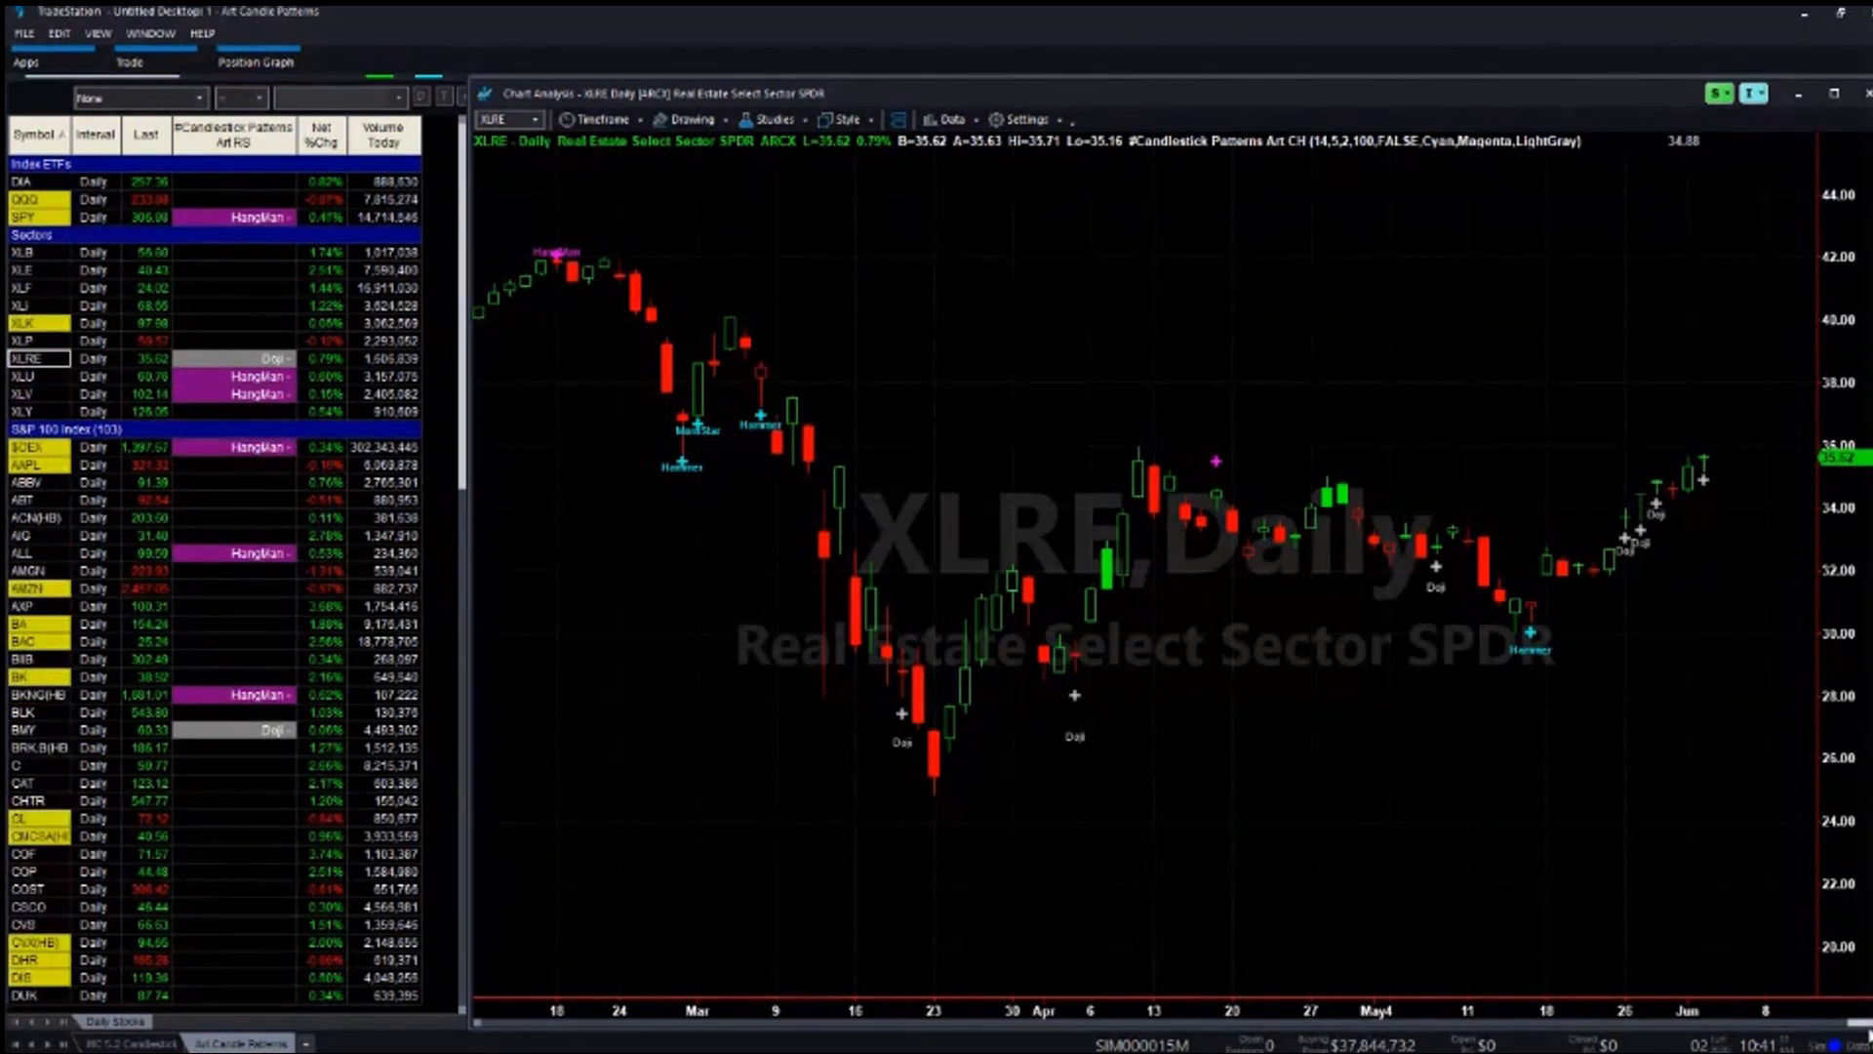
mouse_move(1856, 1022)
mouse_down()
mouse_move(1501, 1047)
mouse_move(1854, 1044)
mouse_up()
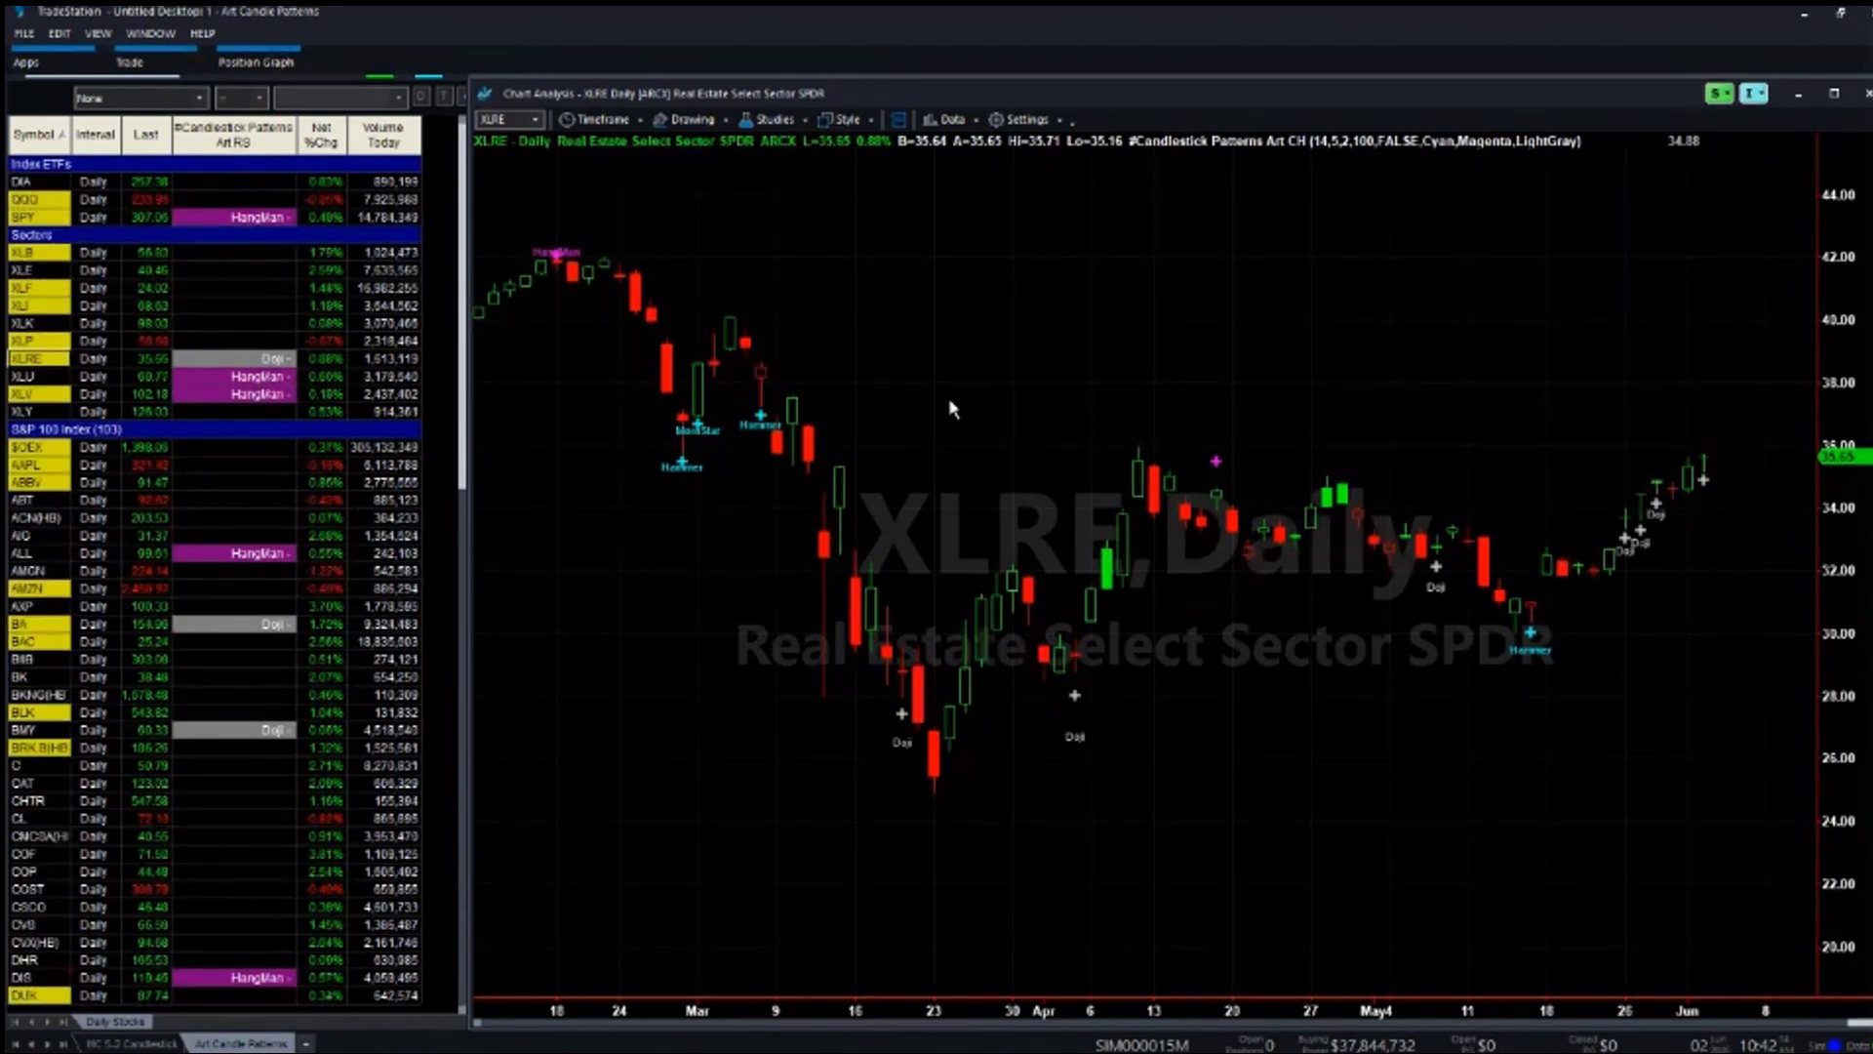
Browse the strategies available for the XLRE chart, inspect Custom Strategy LE and Custom Strategy LX, and leave without adding any.
right_click(1008, 277)
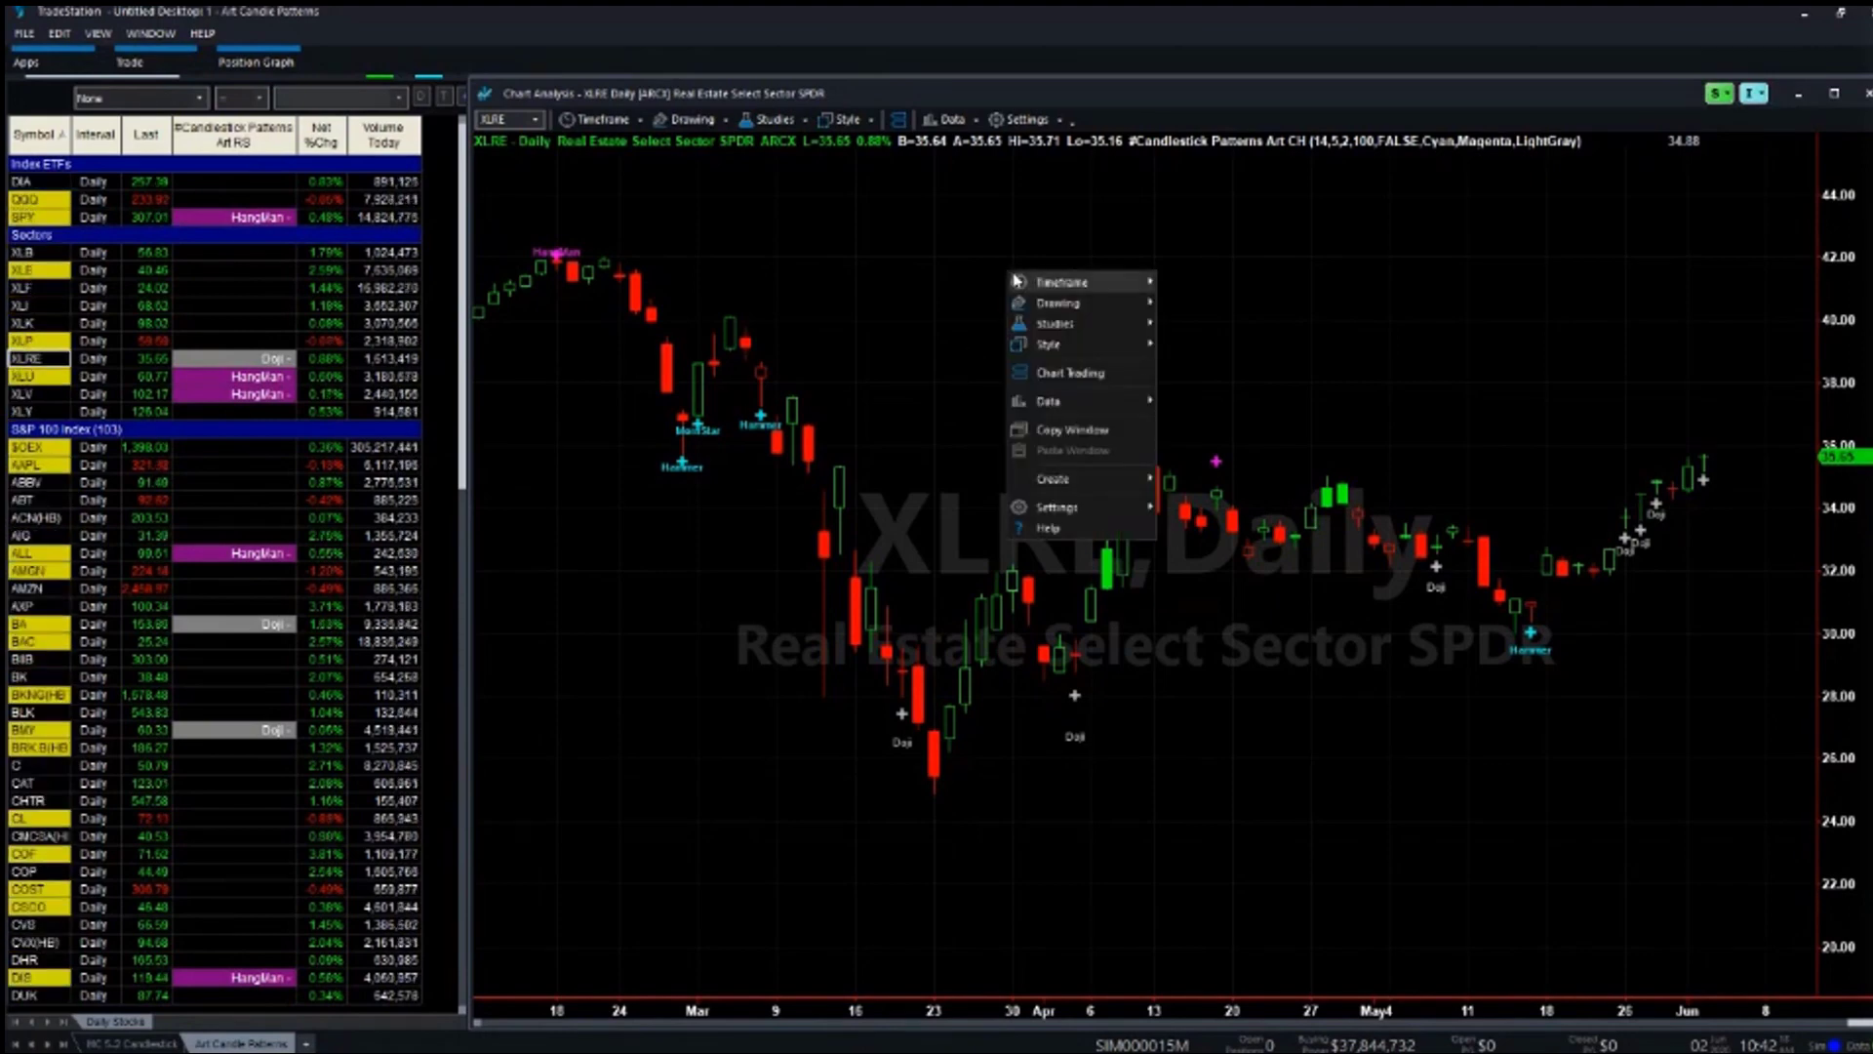
mouse_move(1054, 326)
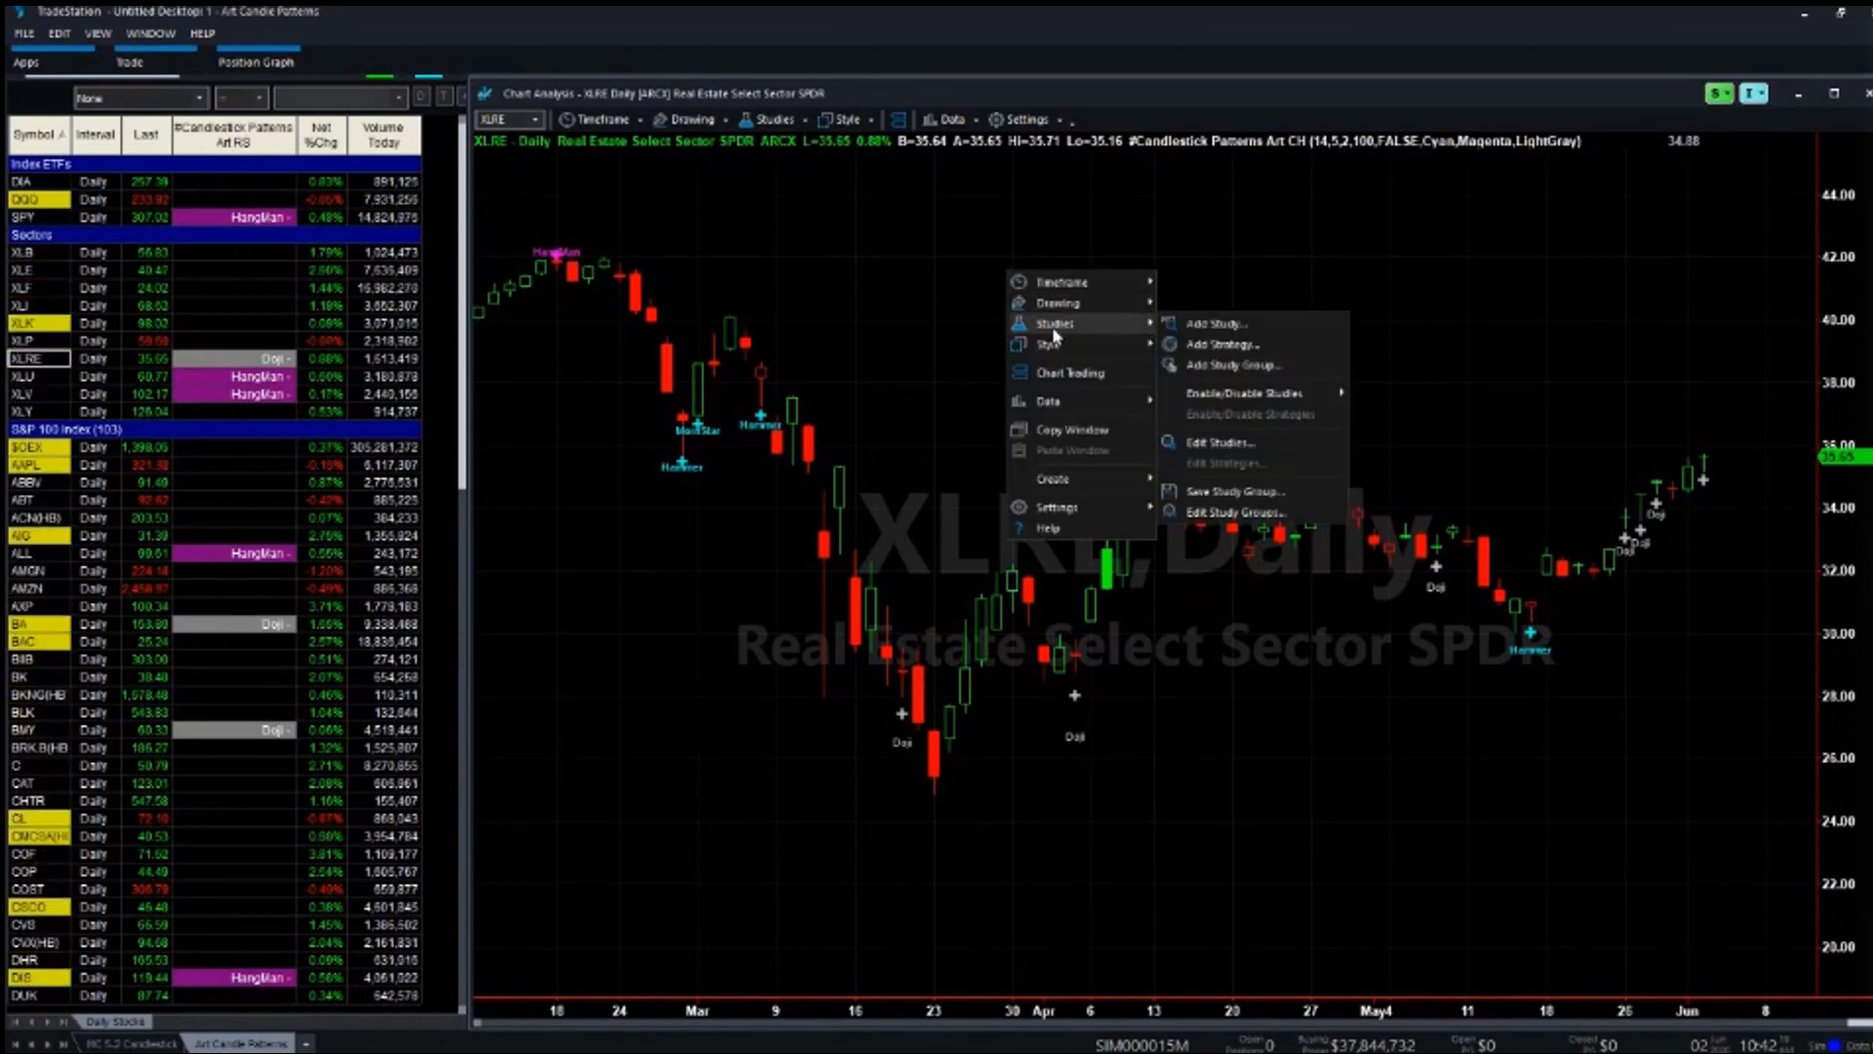
click(1220, 345)
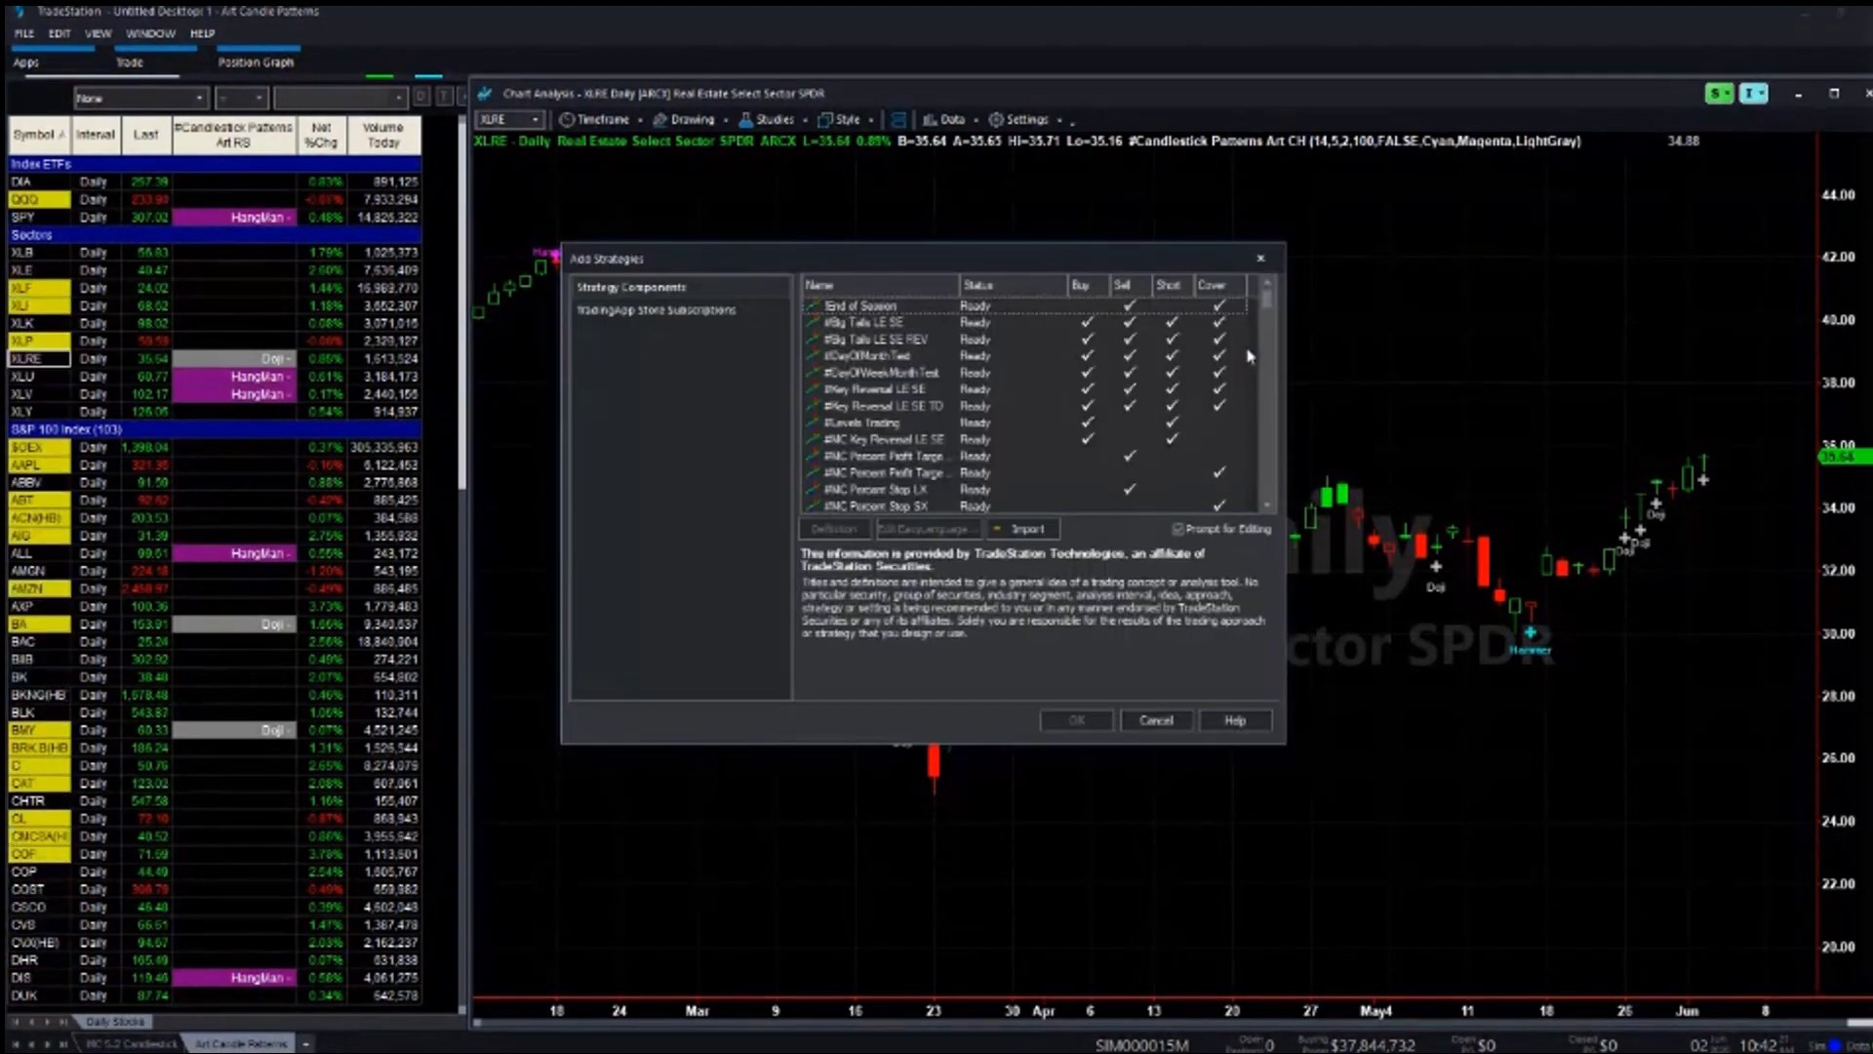
drag(1267, 298, 1272, 351)
scroll(865, 395, down, 2)
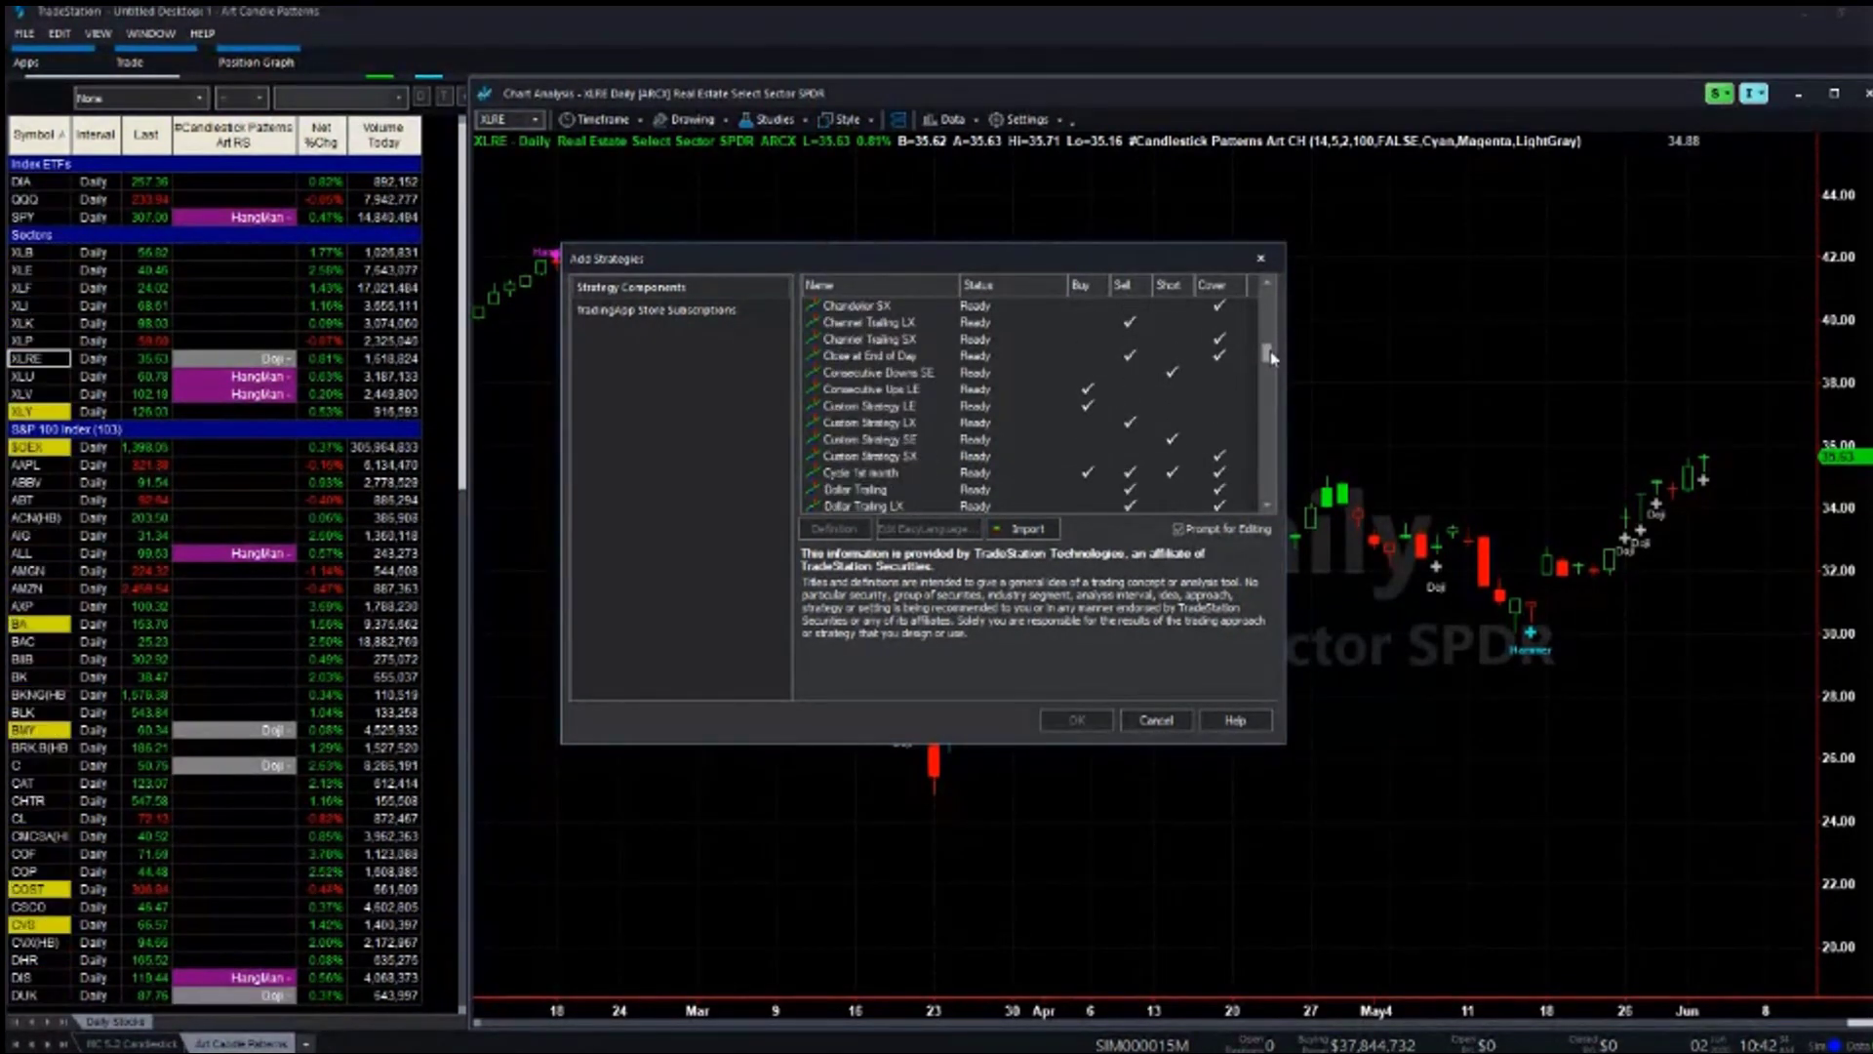
click(865, 389)
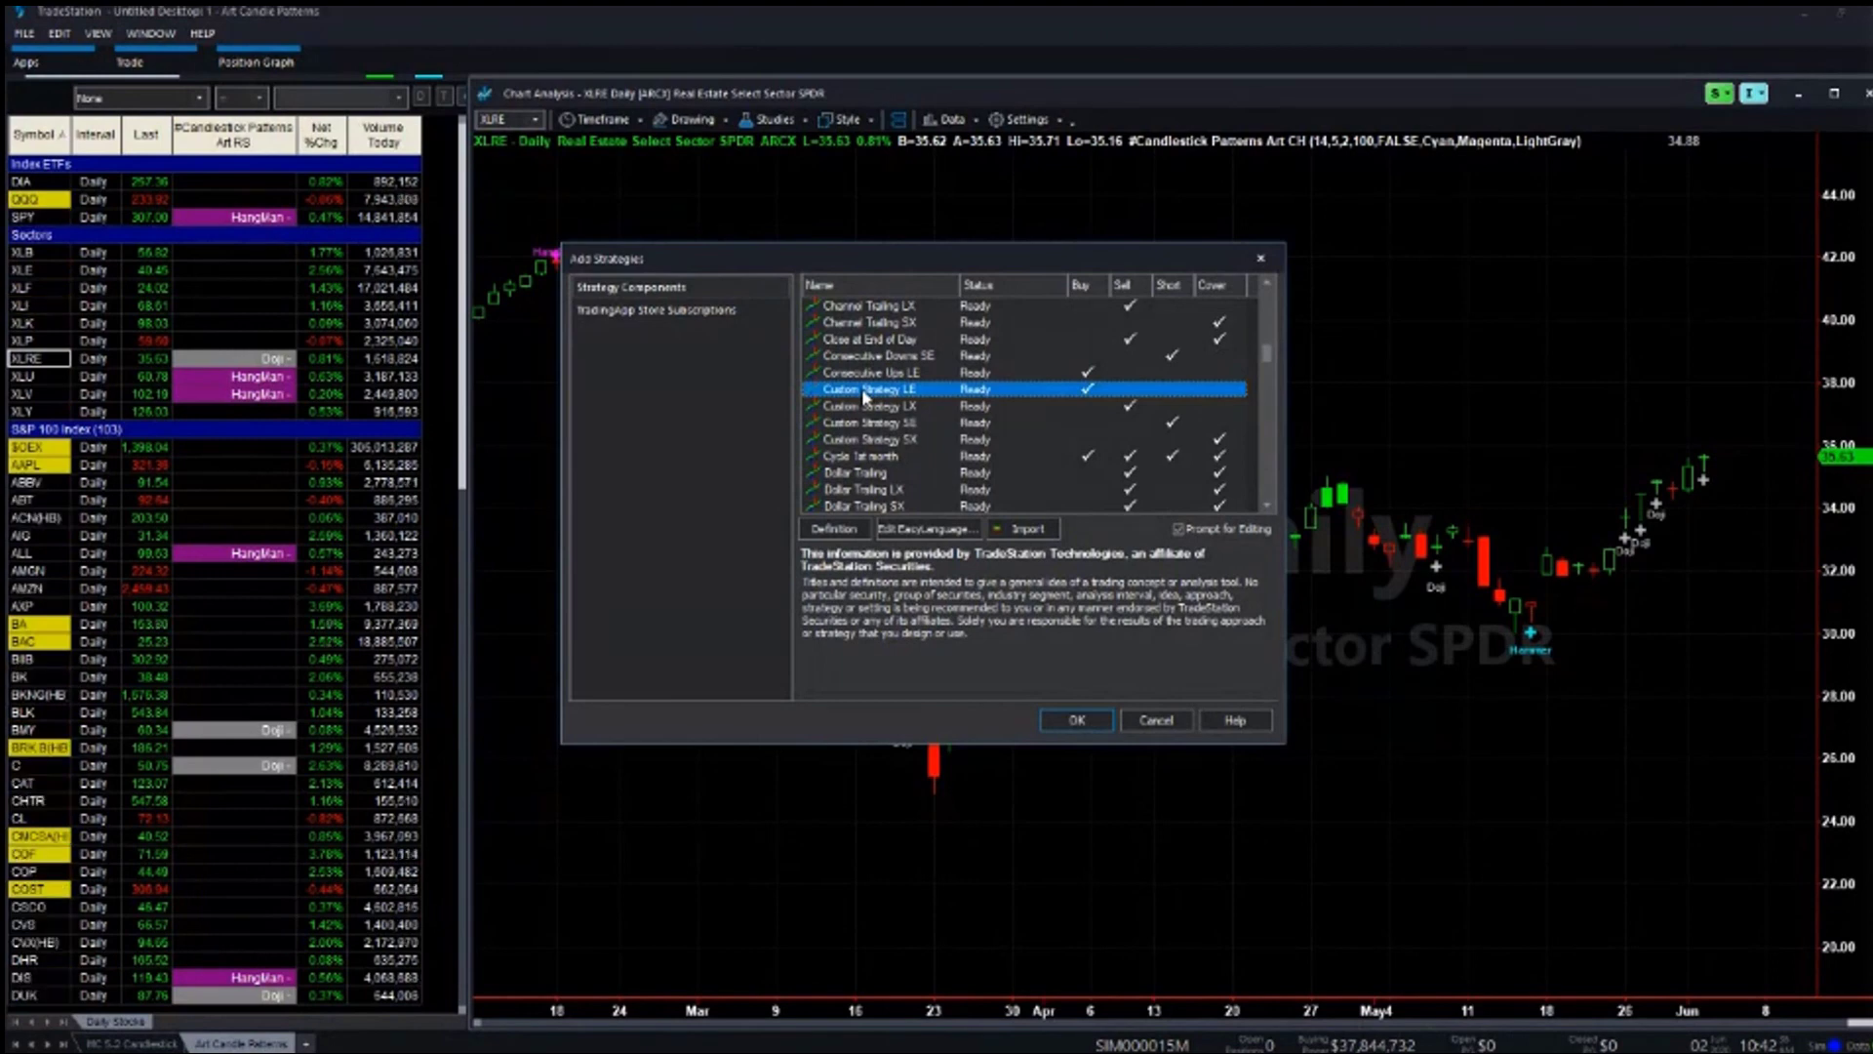
click(866, 405)
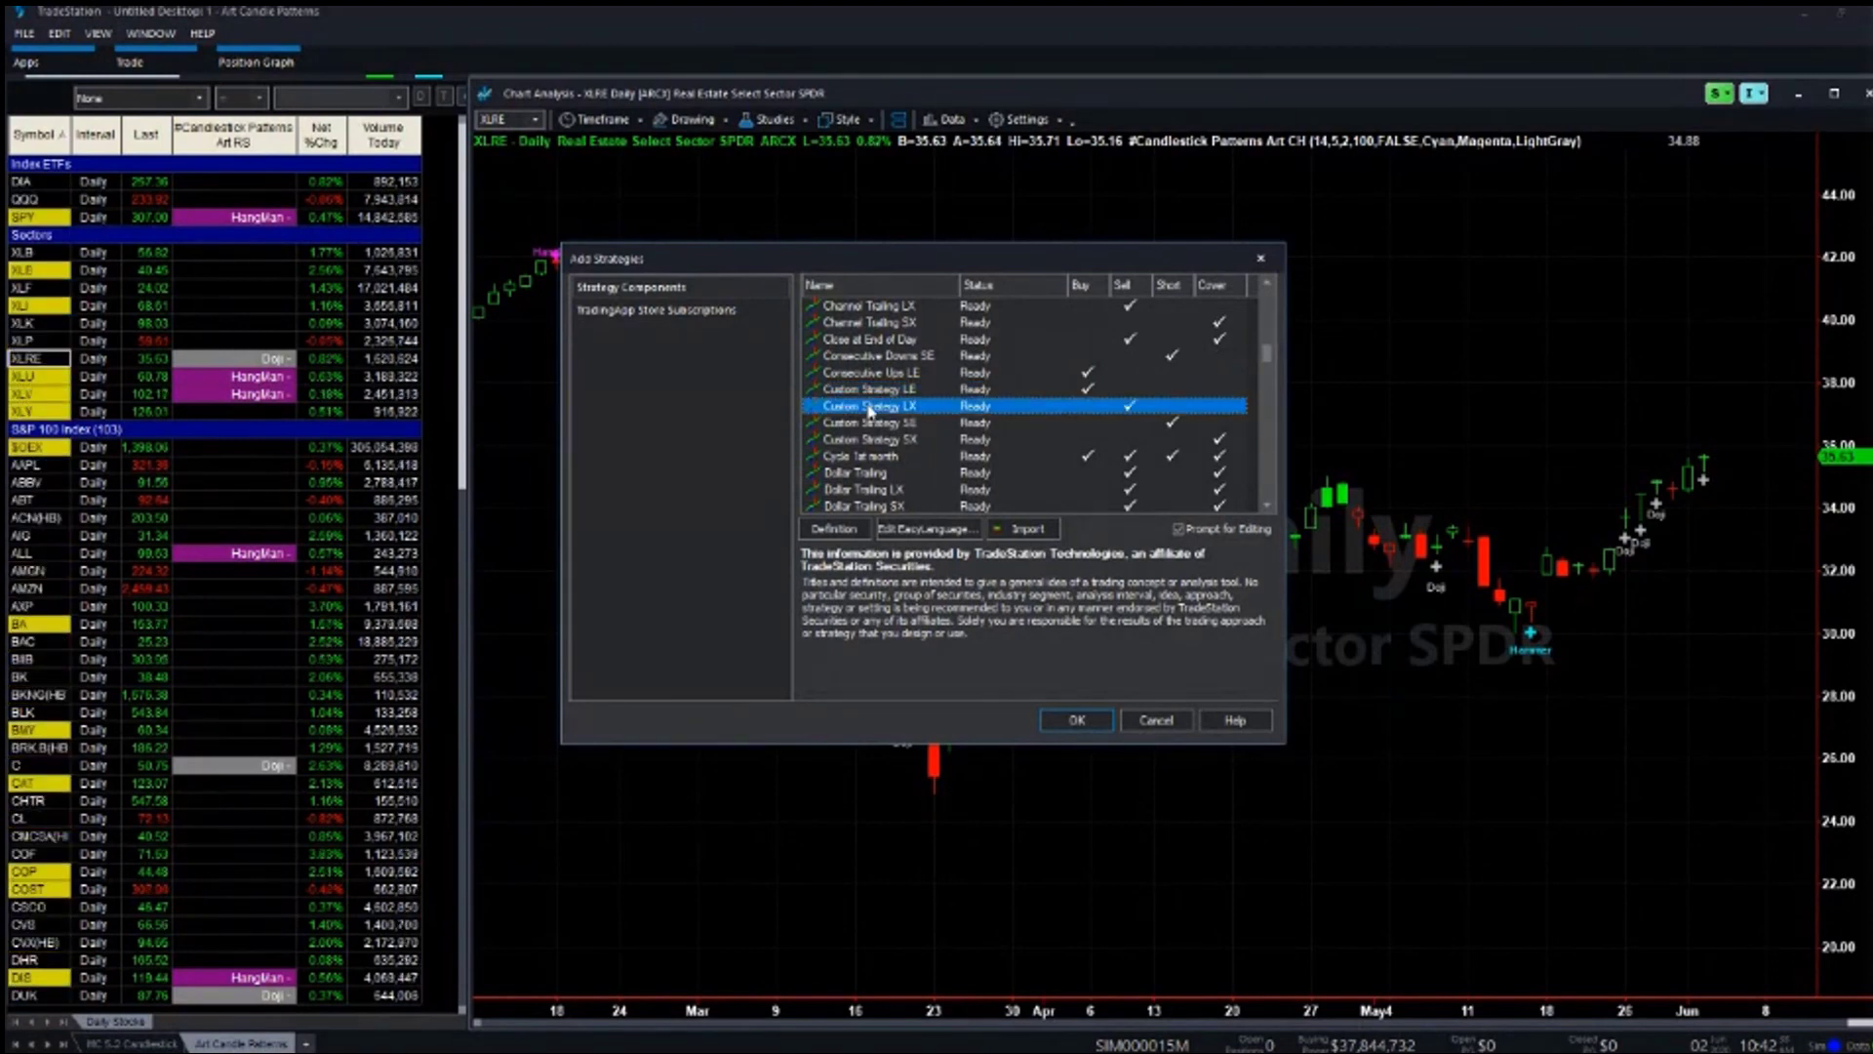
click(867, 390)
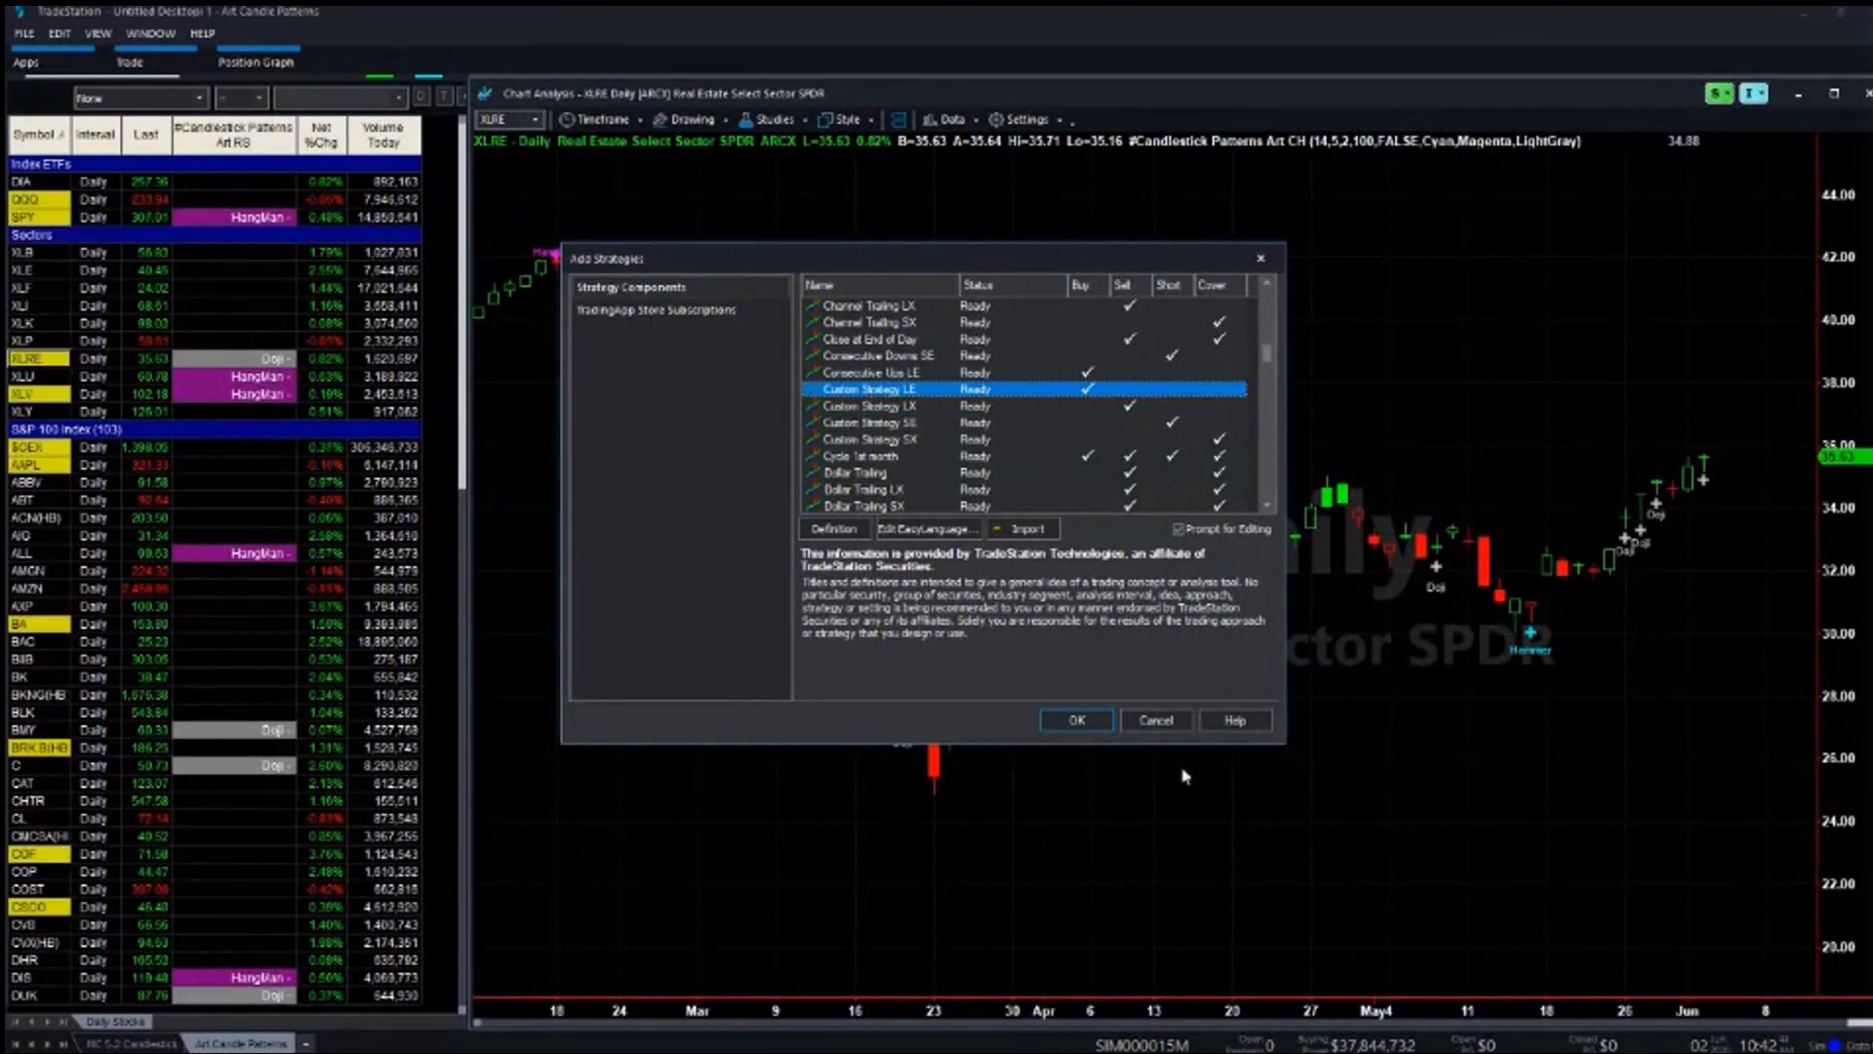
click(1169, 722)
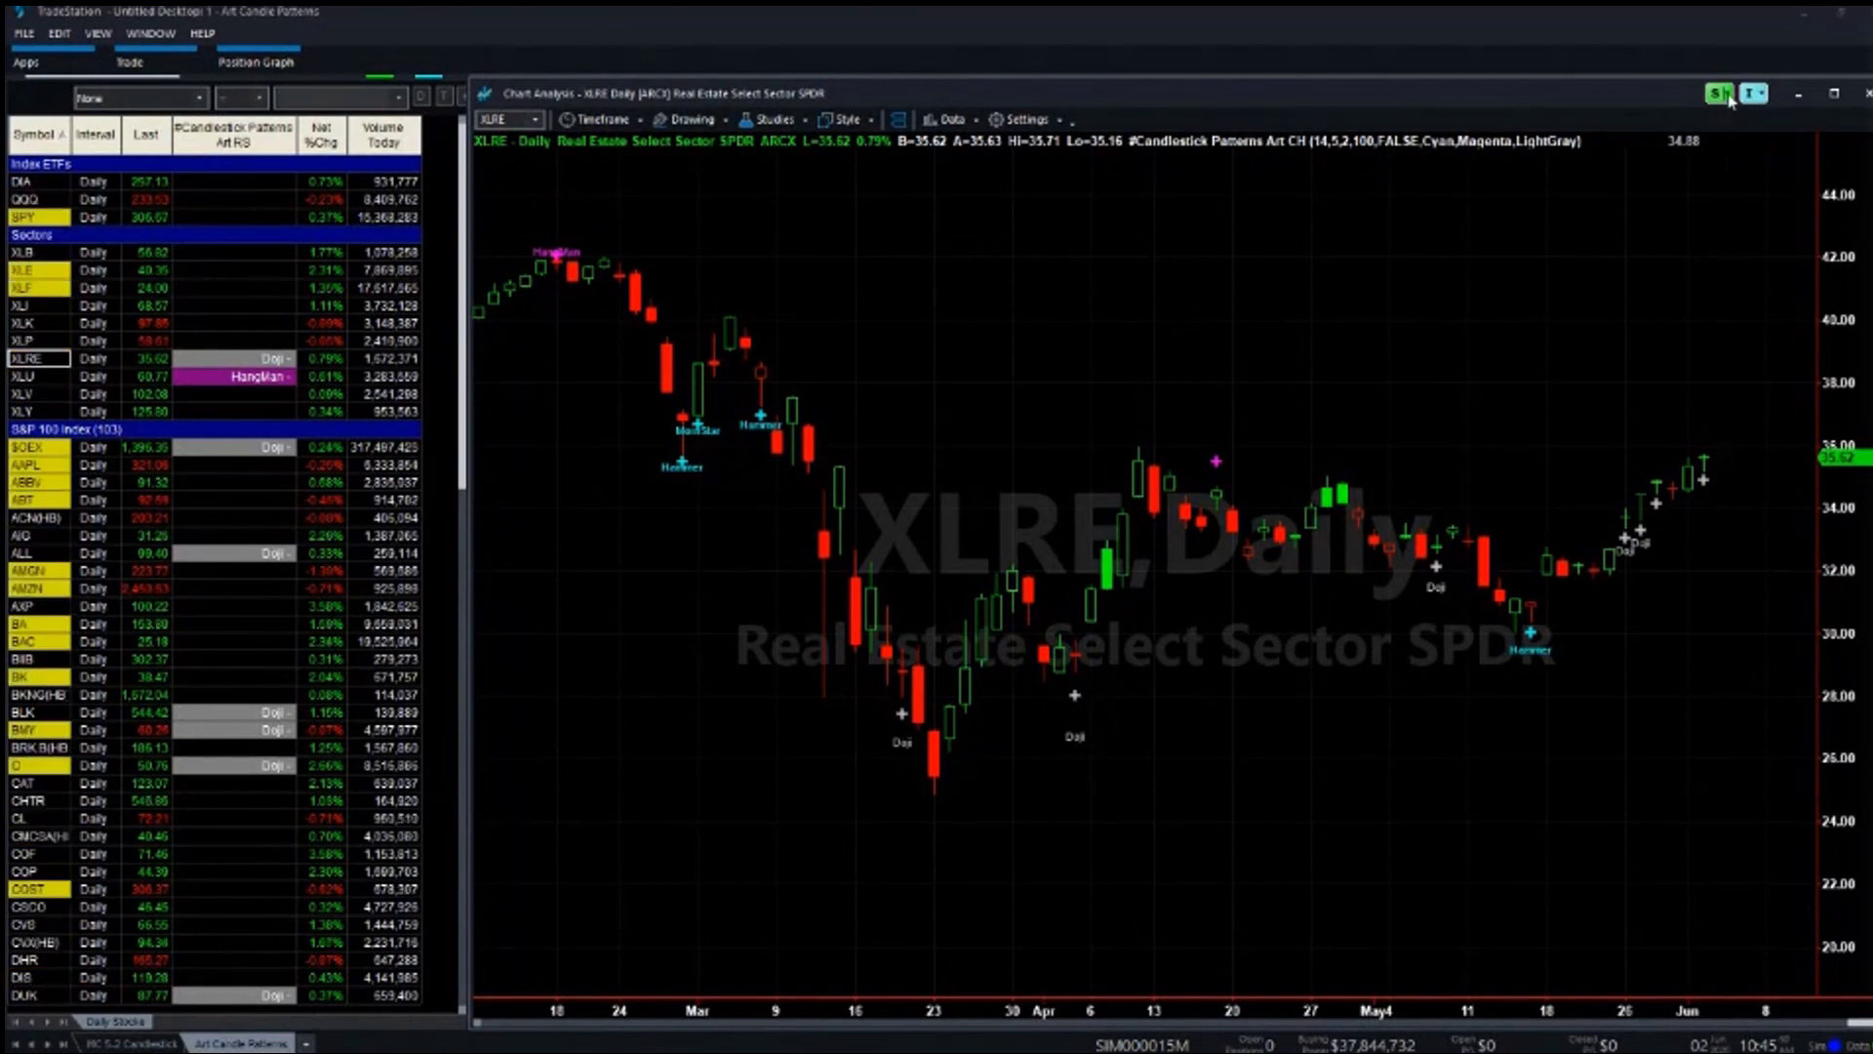
Review the local and global symbol link options of the XLRE chart without changing its link.
click(1729, 96)
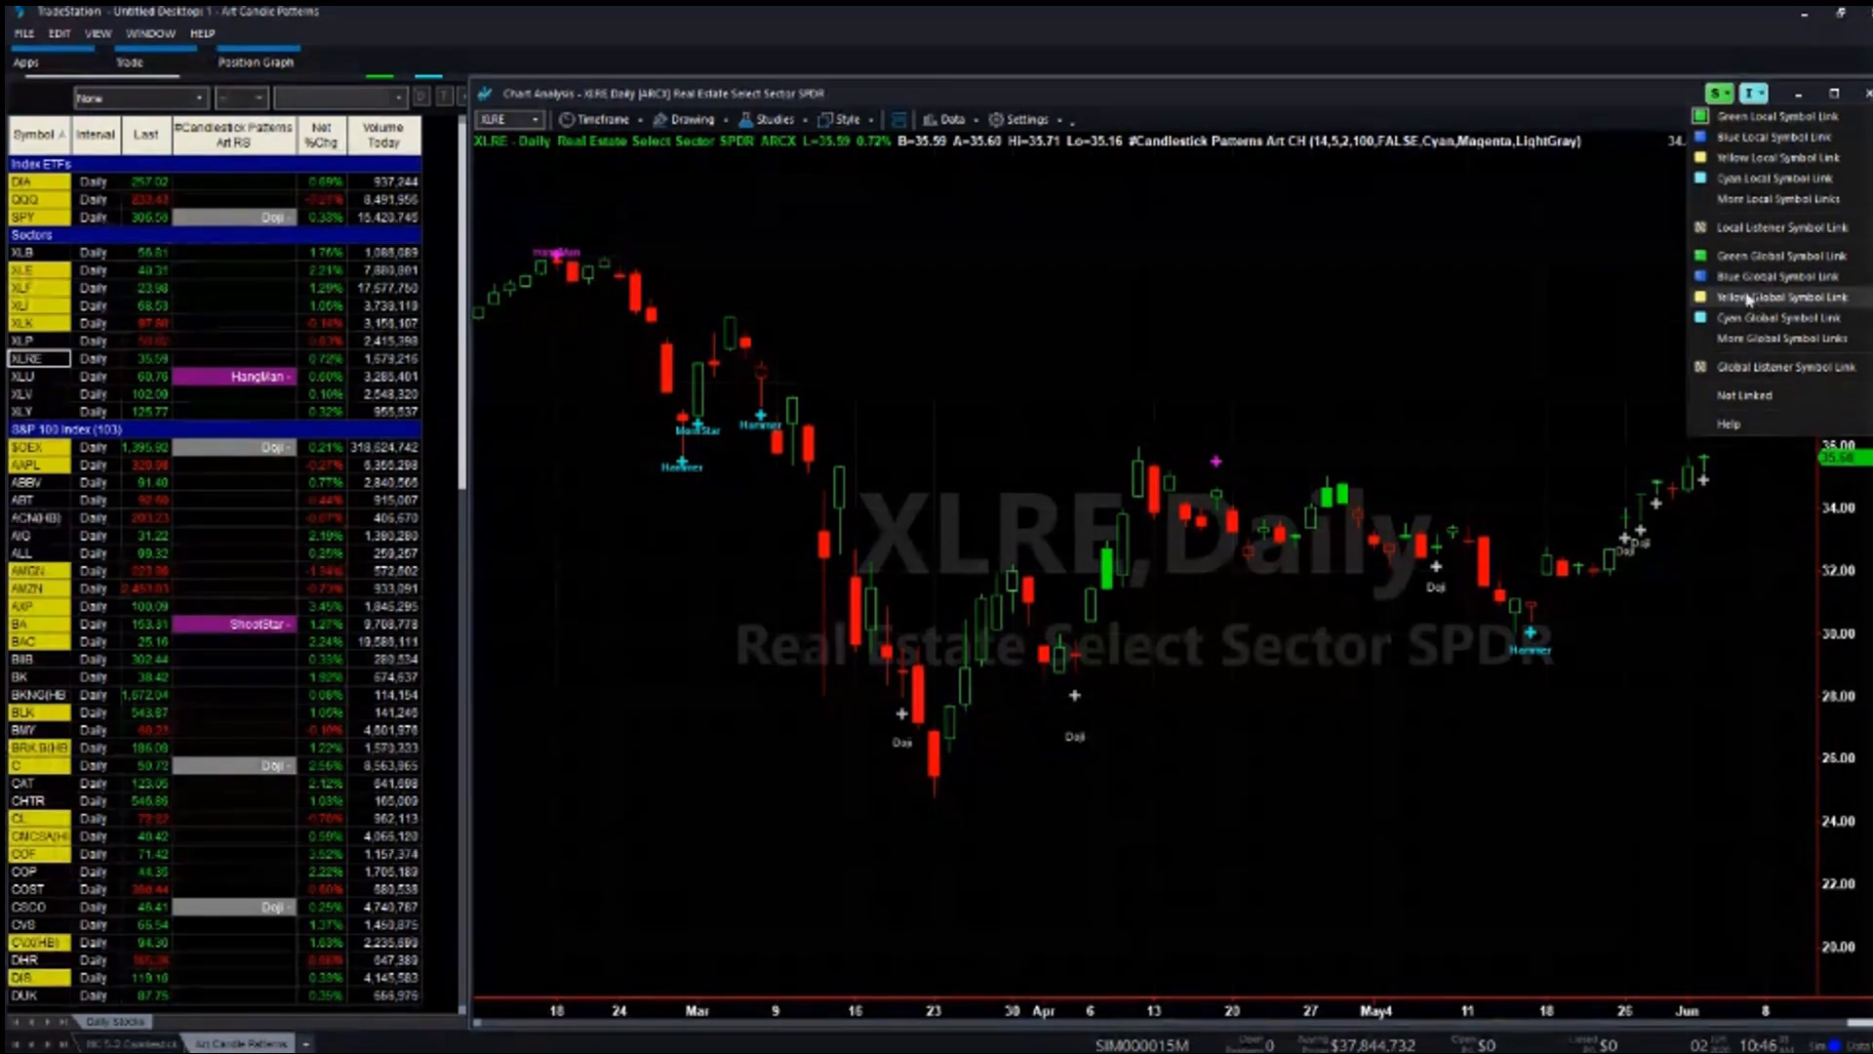
click(1600, 259)
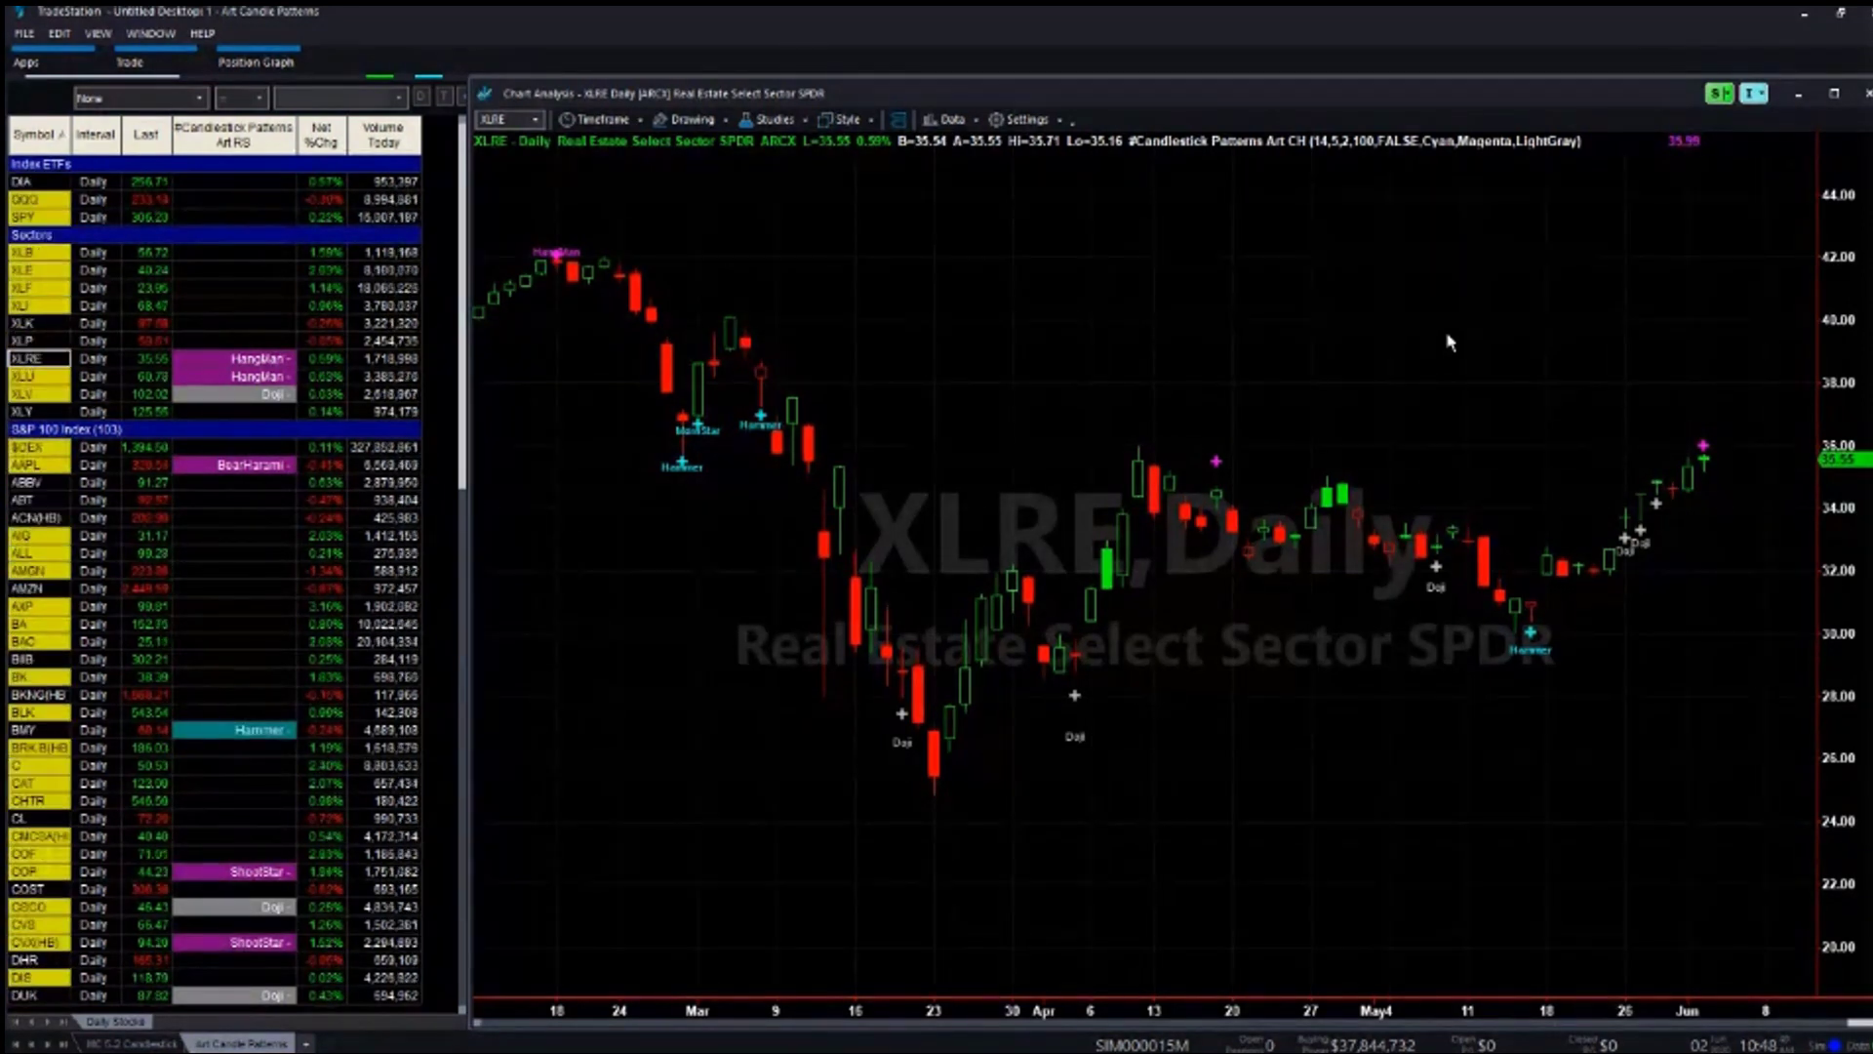
Open the Scanner, create a new scan named Candle, and proceed to its symbol universe settings.
click(31, 66)
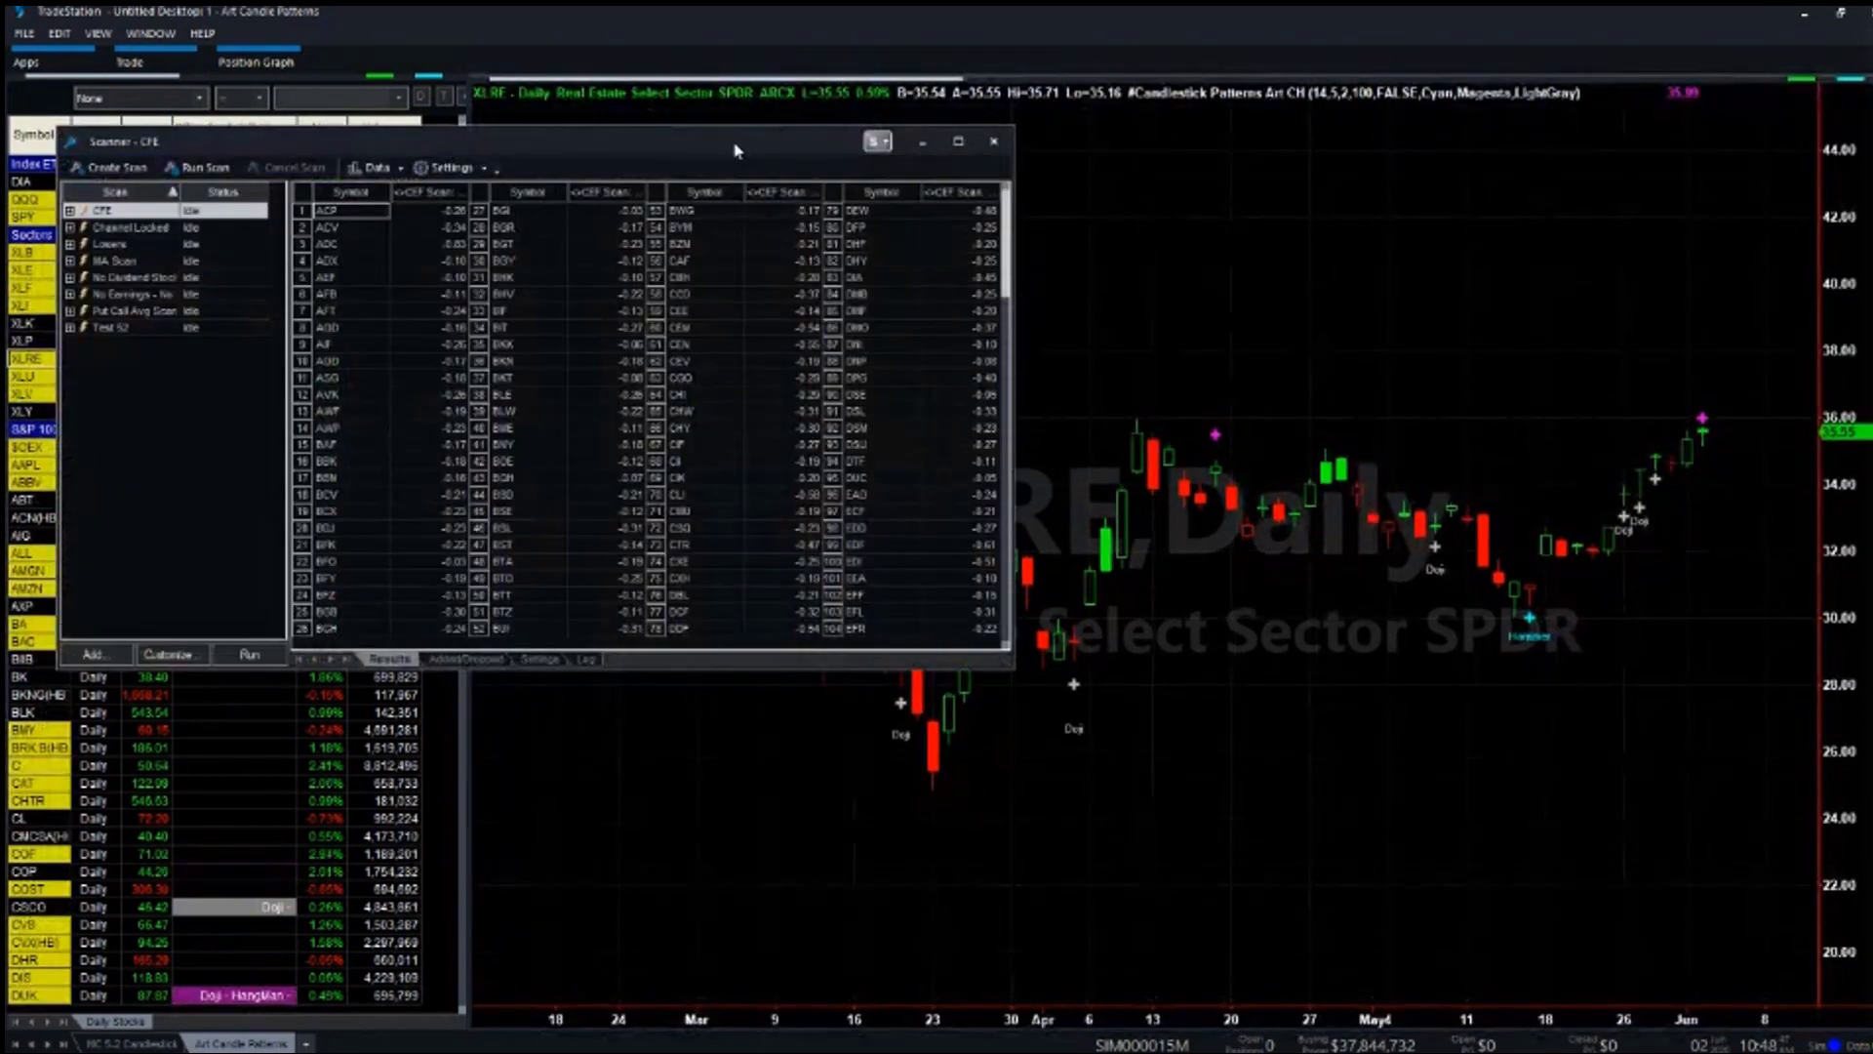
drag(736, 149, 1156, 220)
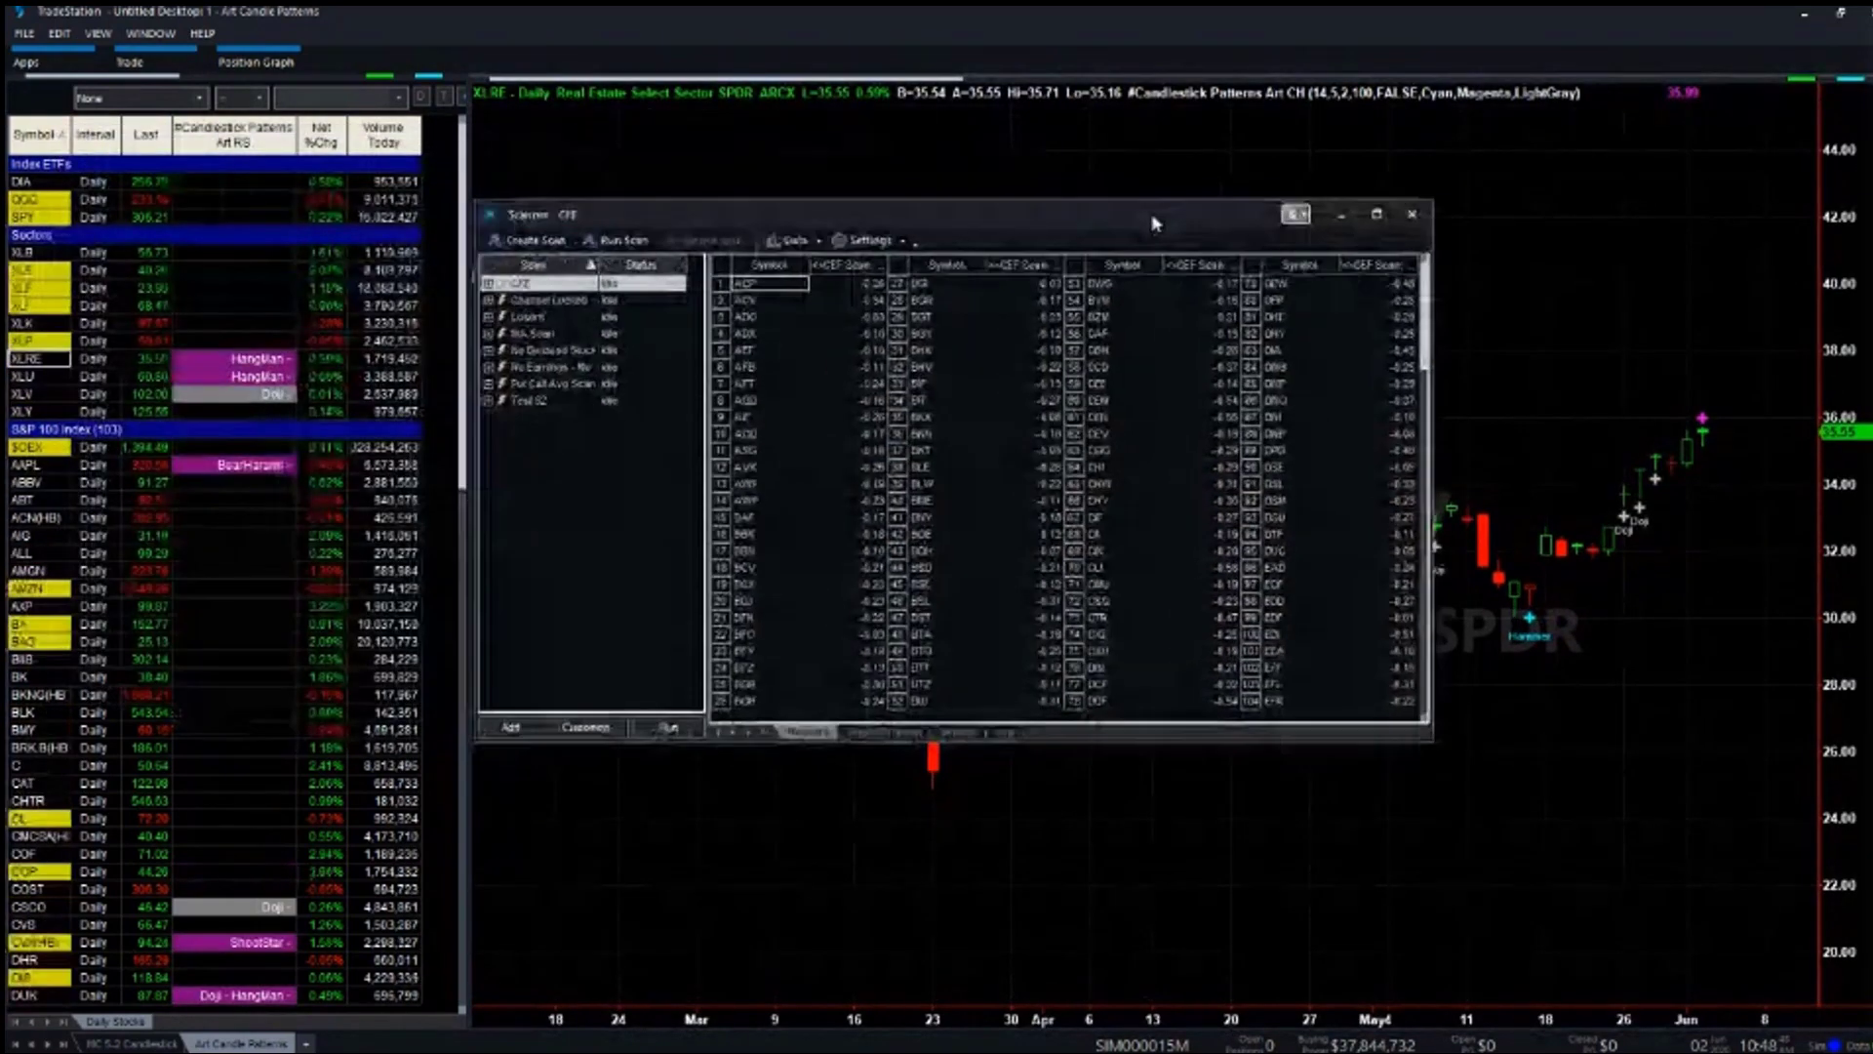
click(511, 728)
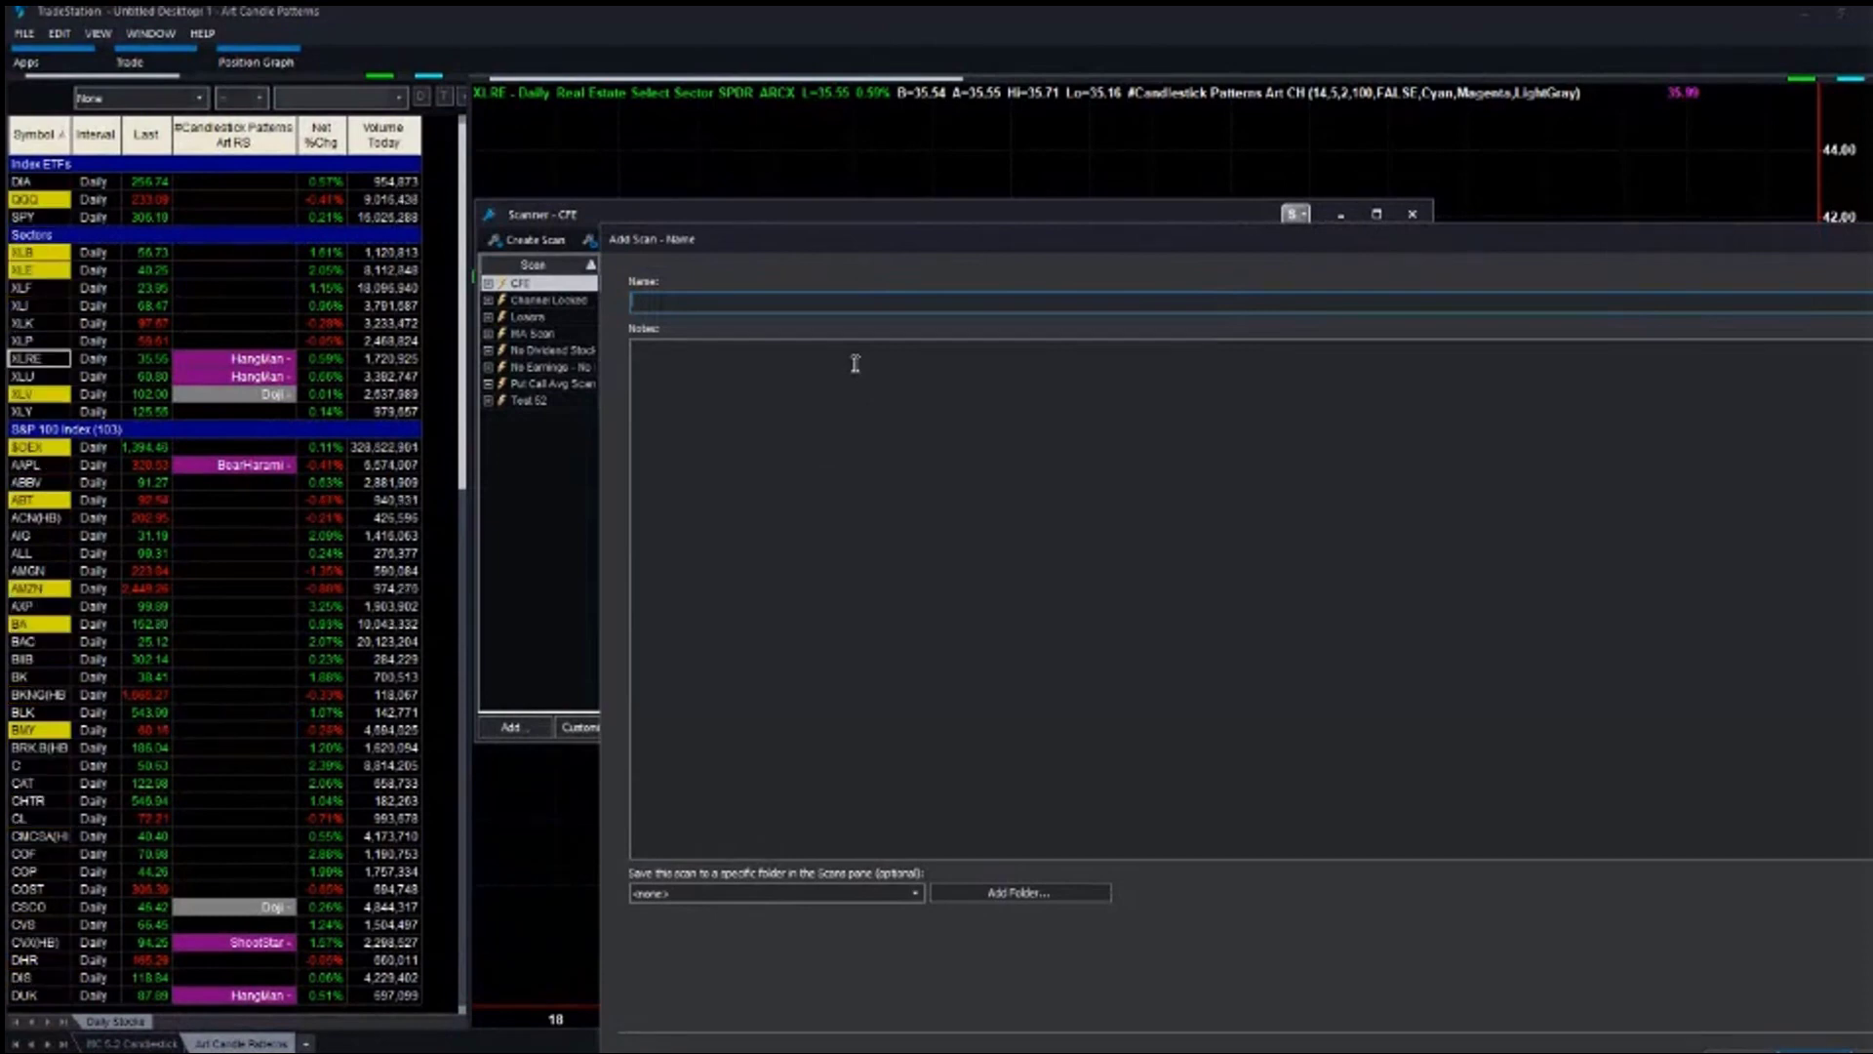
text(Candle)
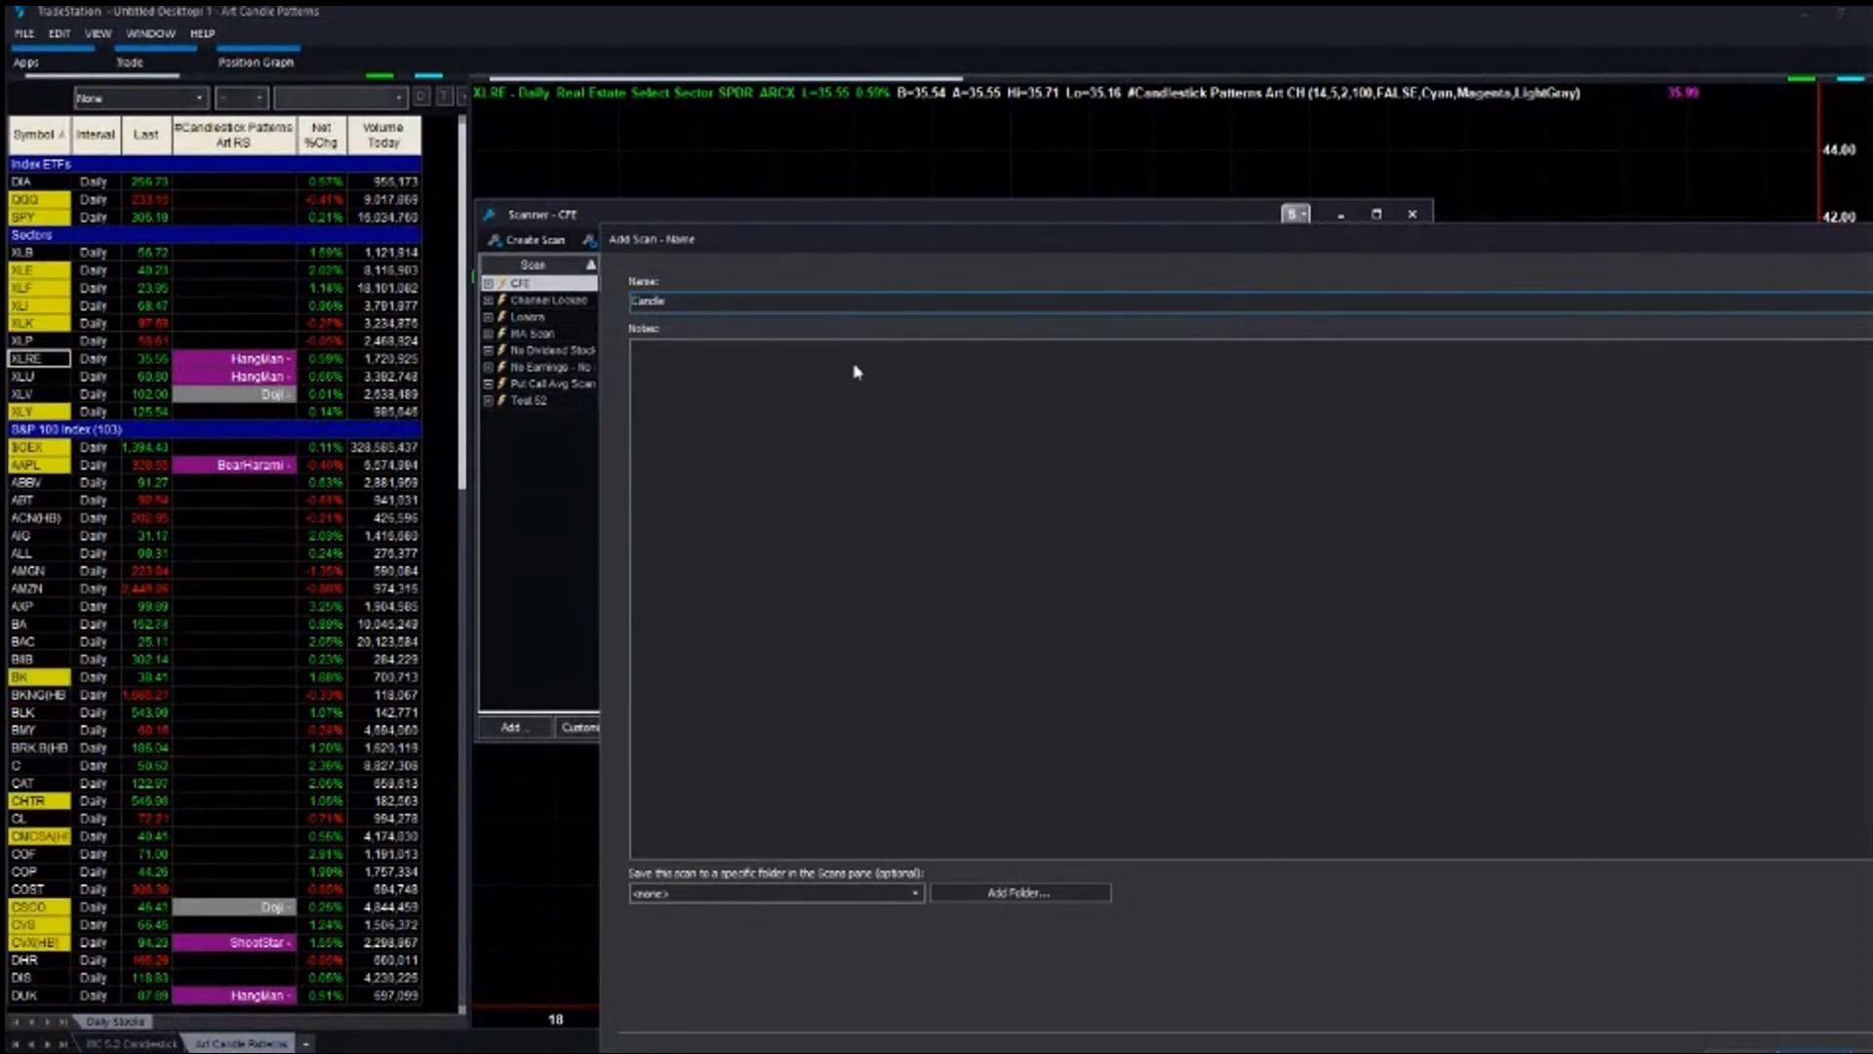
drag(1462, 246, 1447, 246)
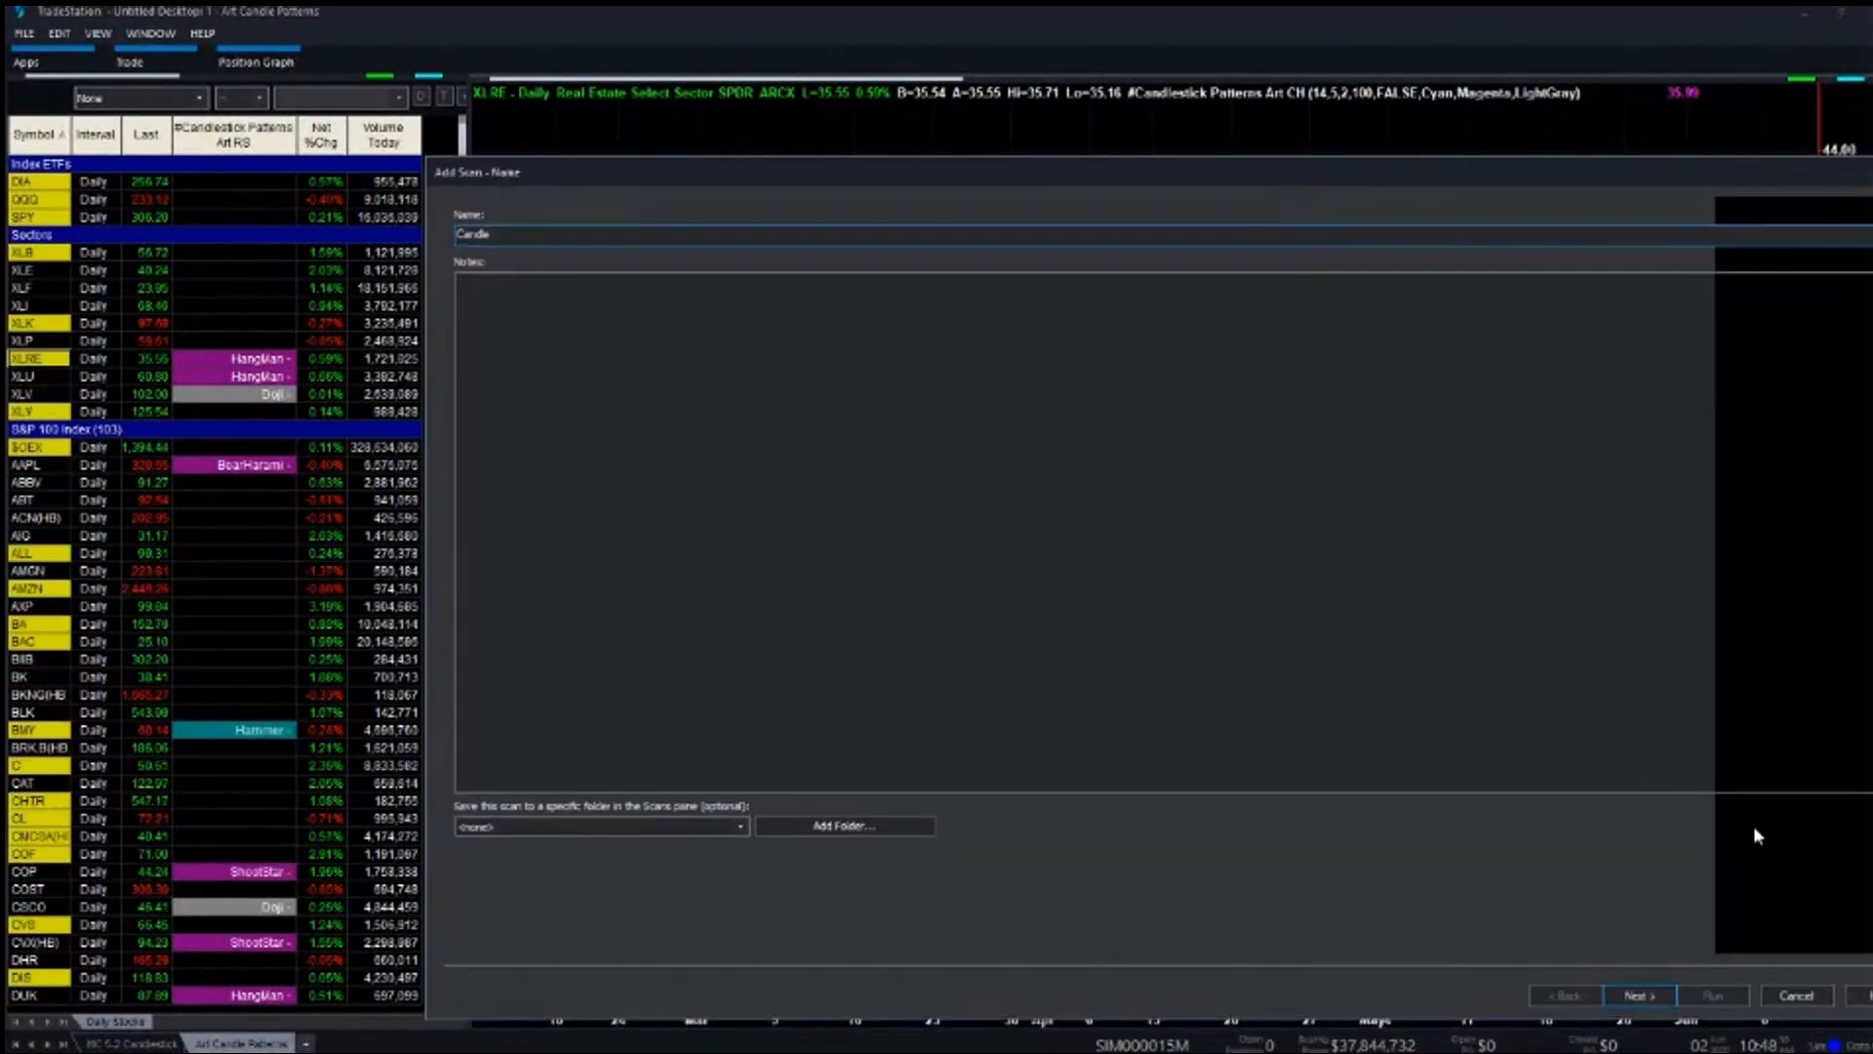
click(1639, 995)
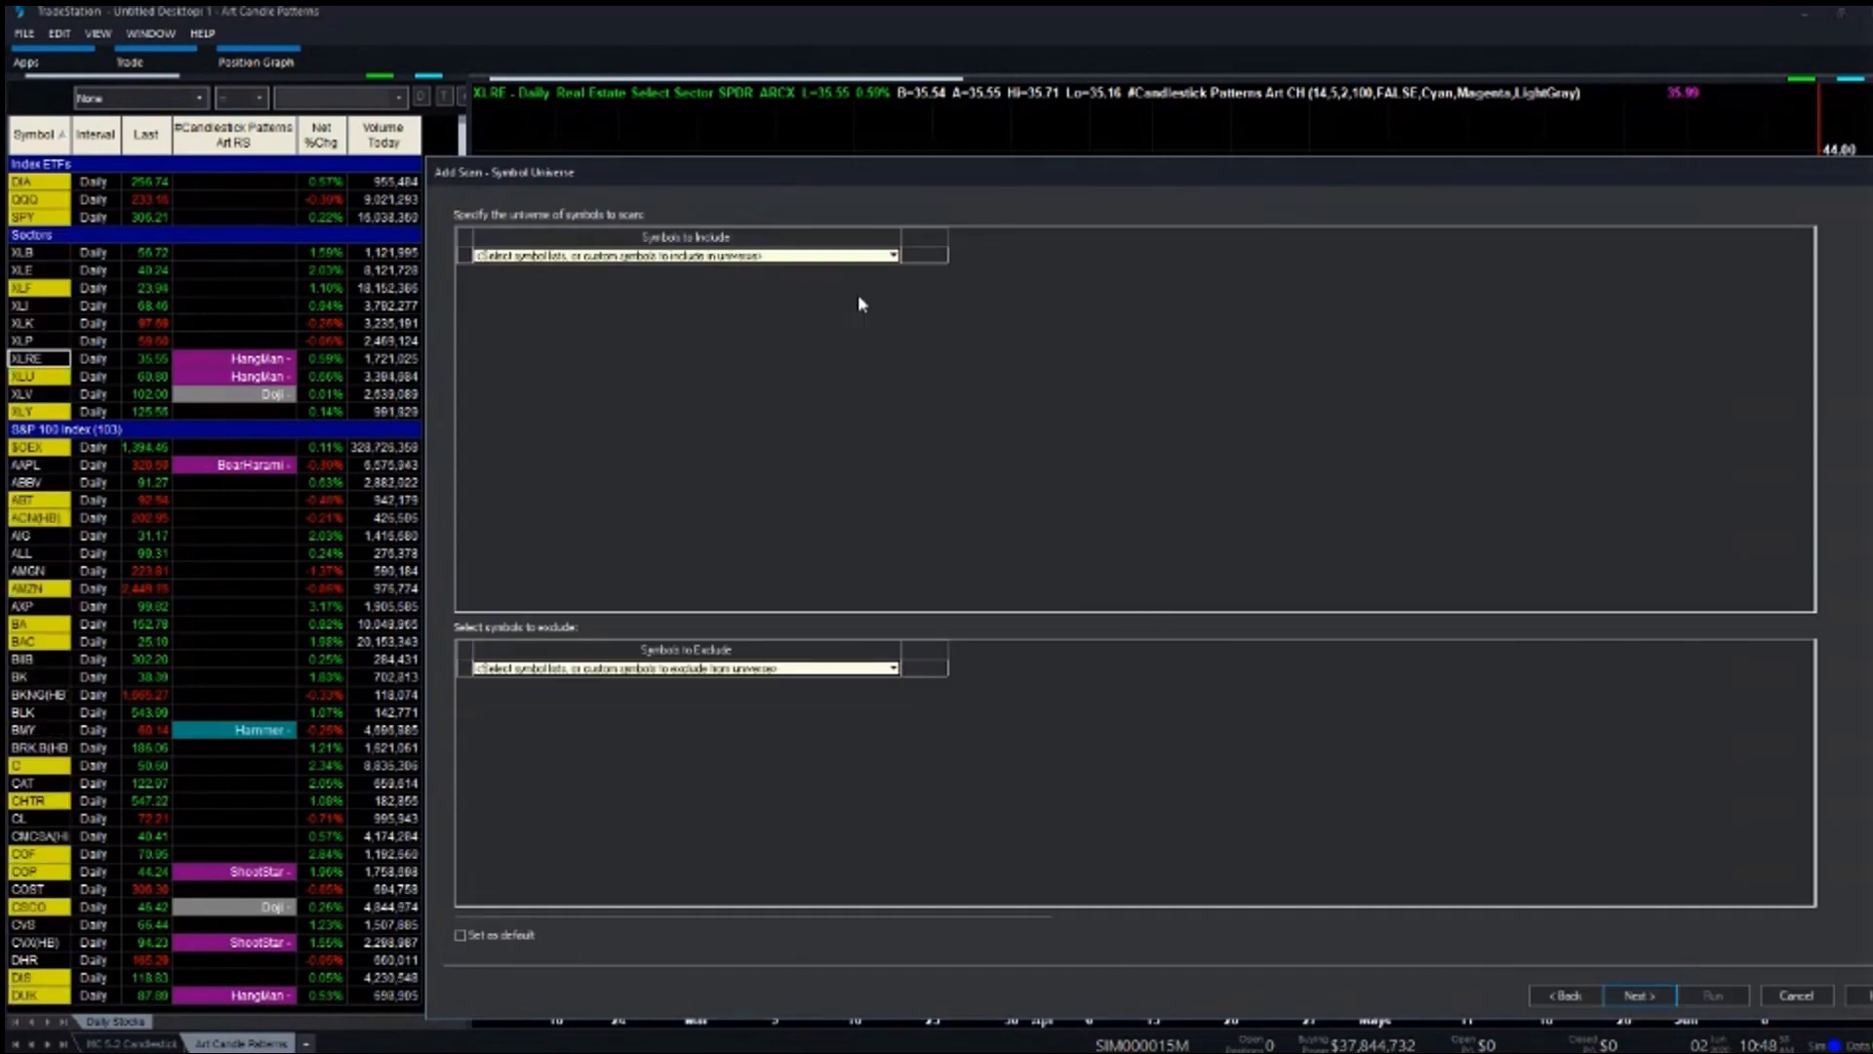
Include the All NASDAQ symbol list in the scan universe and proceed to the scan criteria.
click(892, 256)
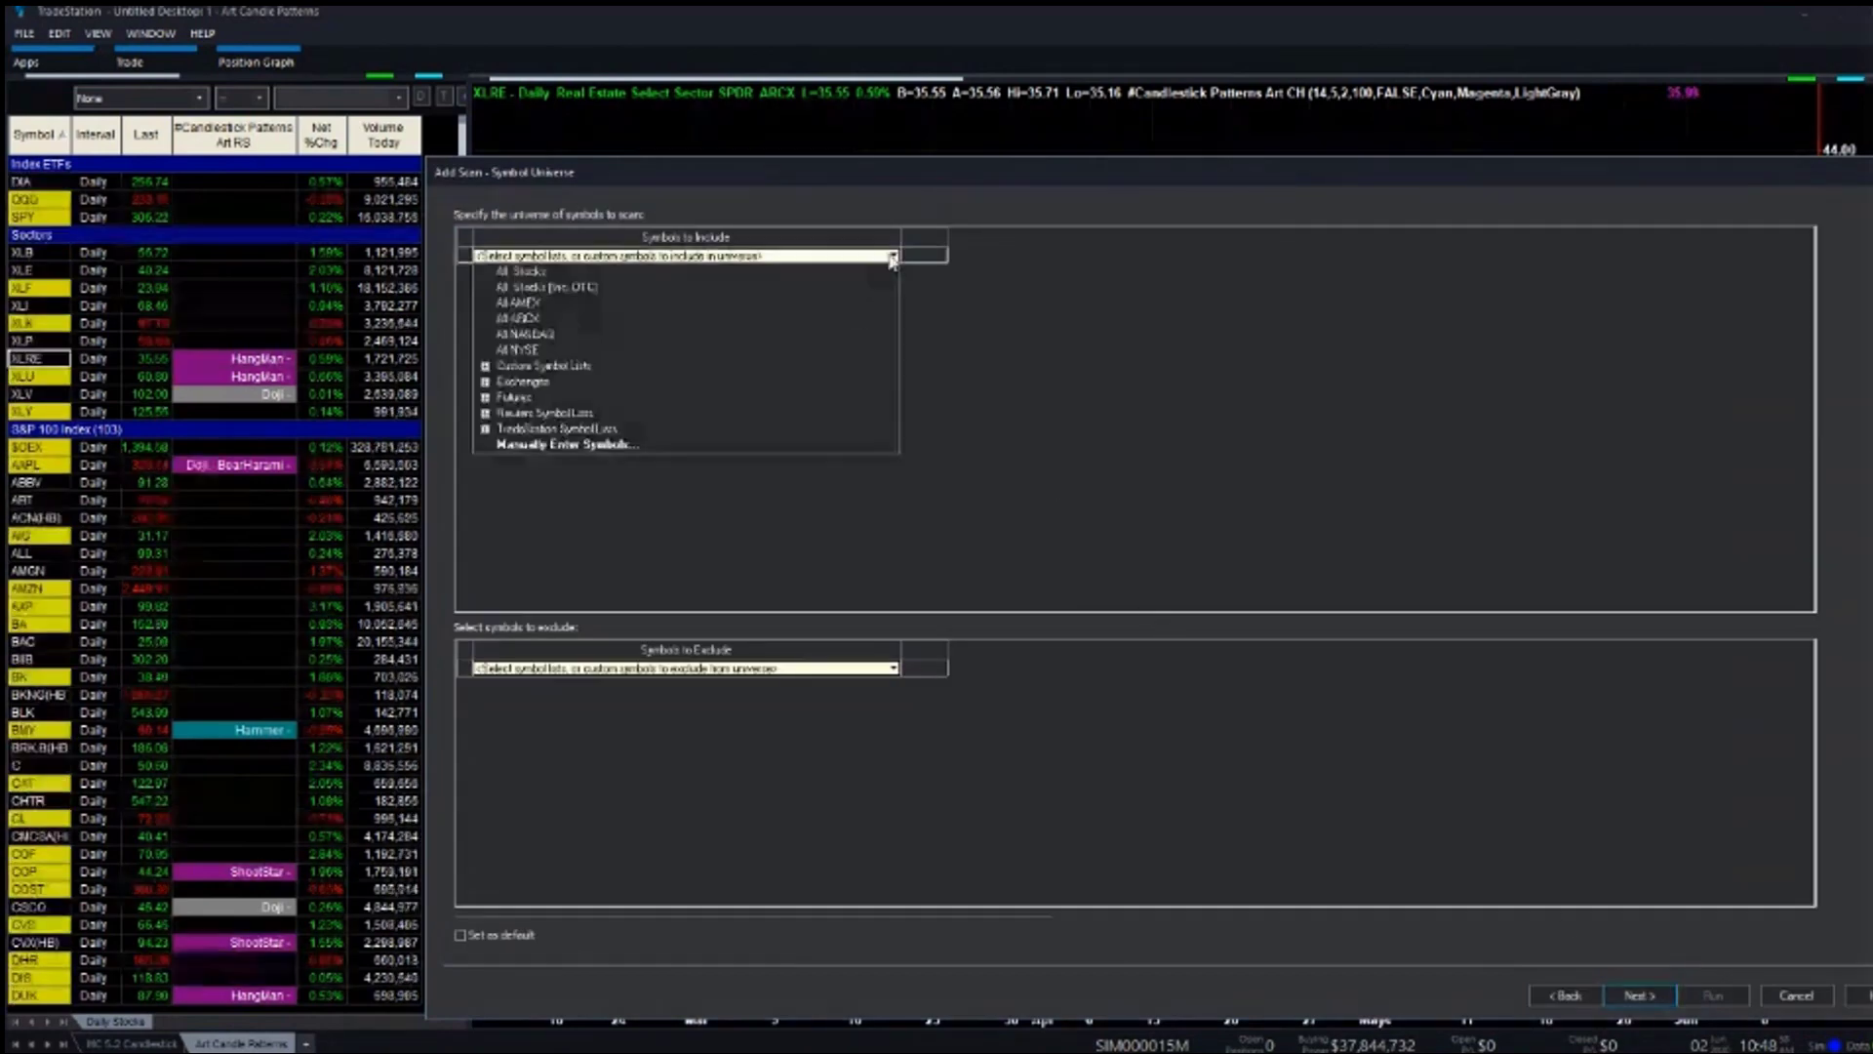
click(525, 334)
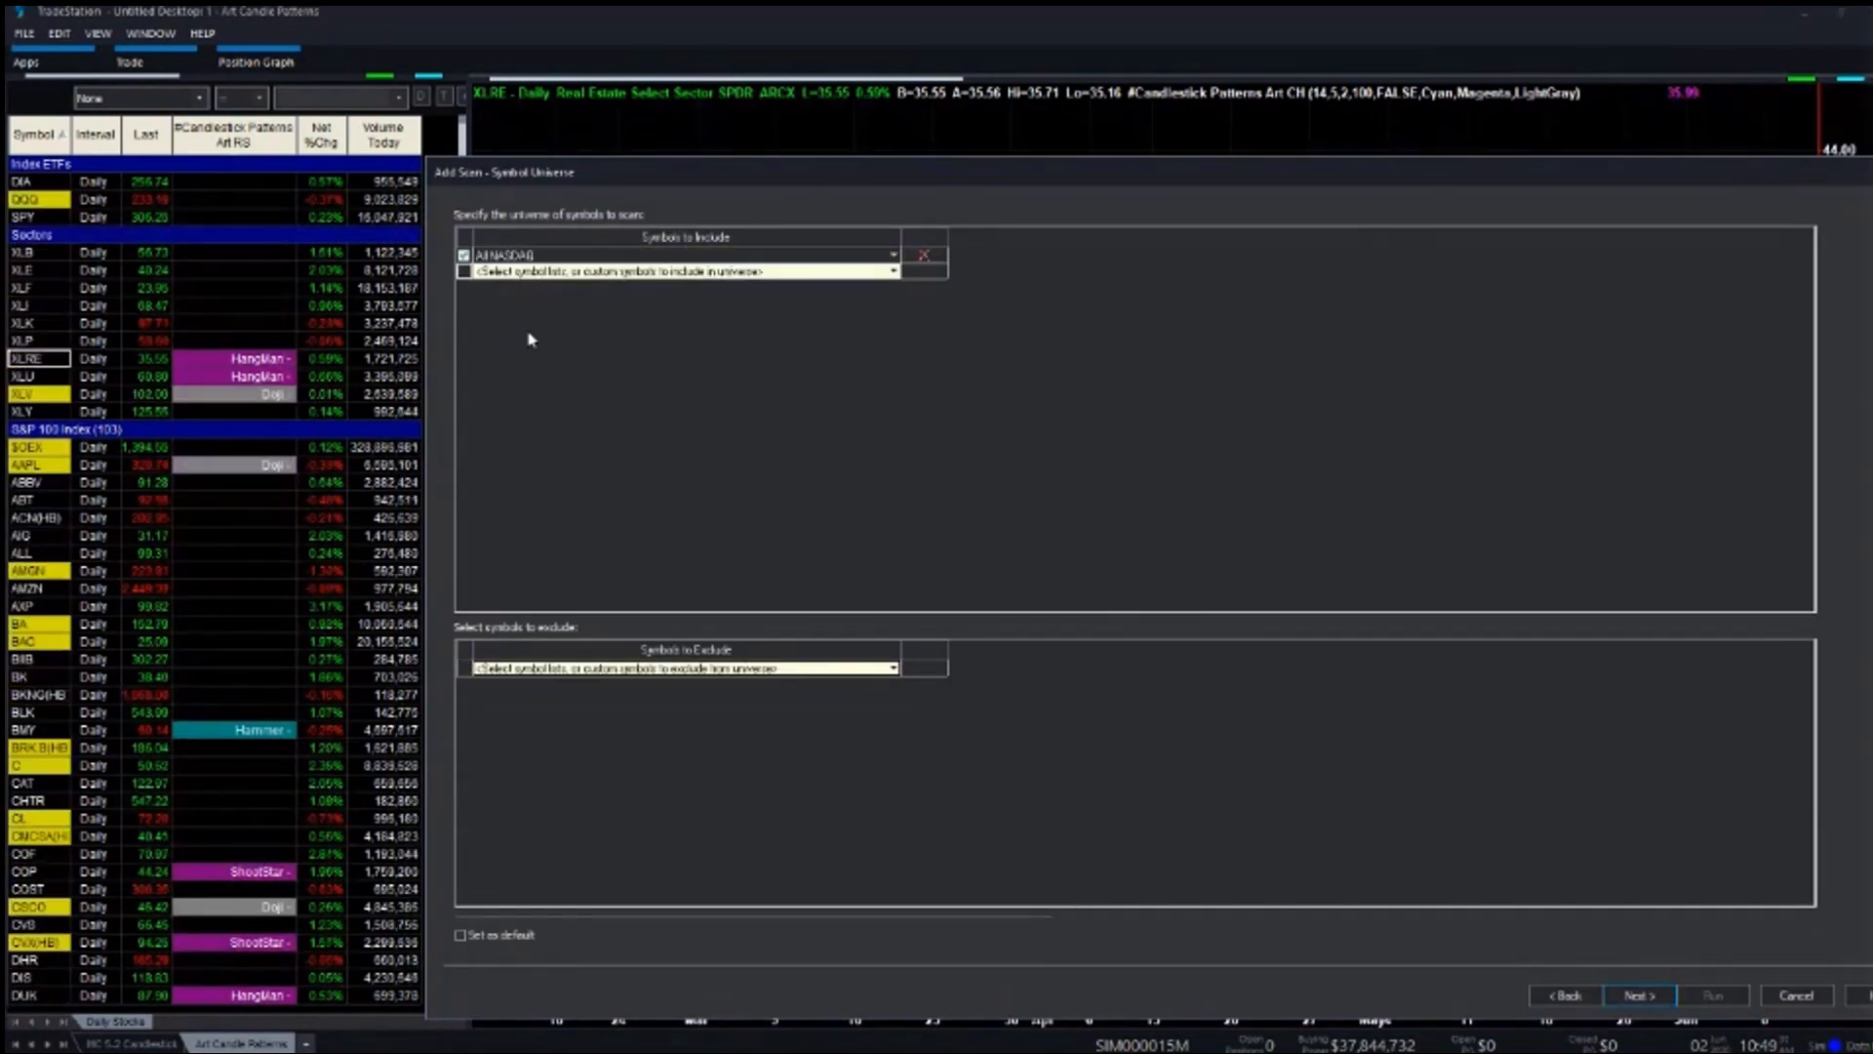
click(1640, 995)
Add a price criterion requiring Last to be less than 100.
click(762, 256)
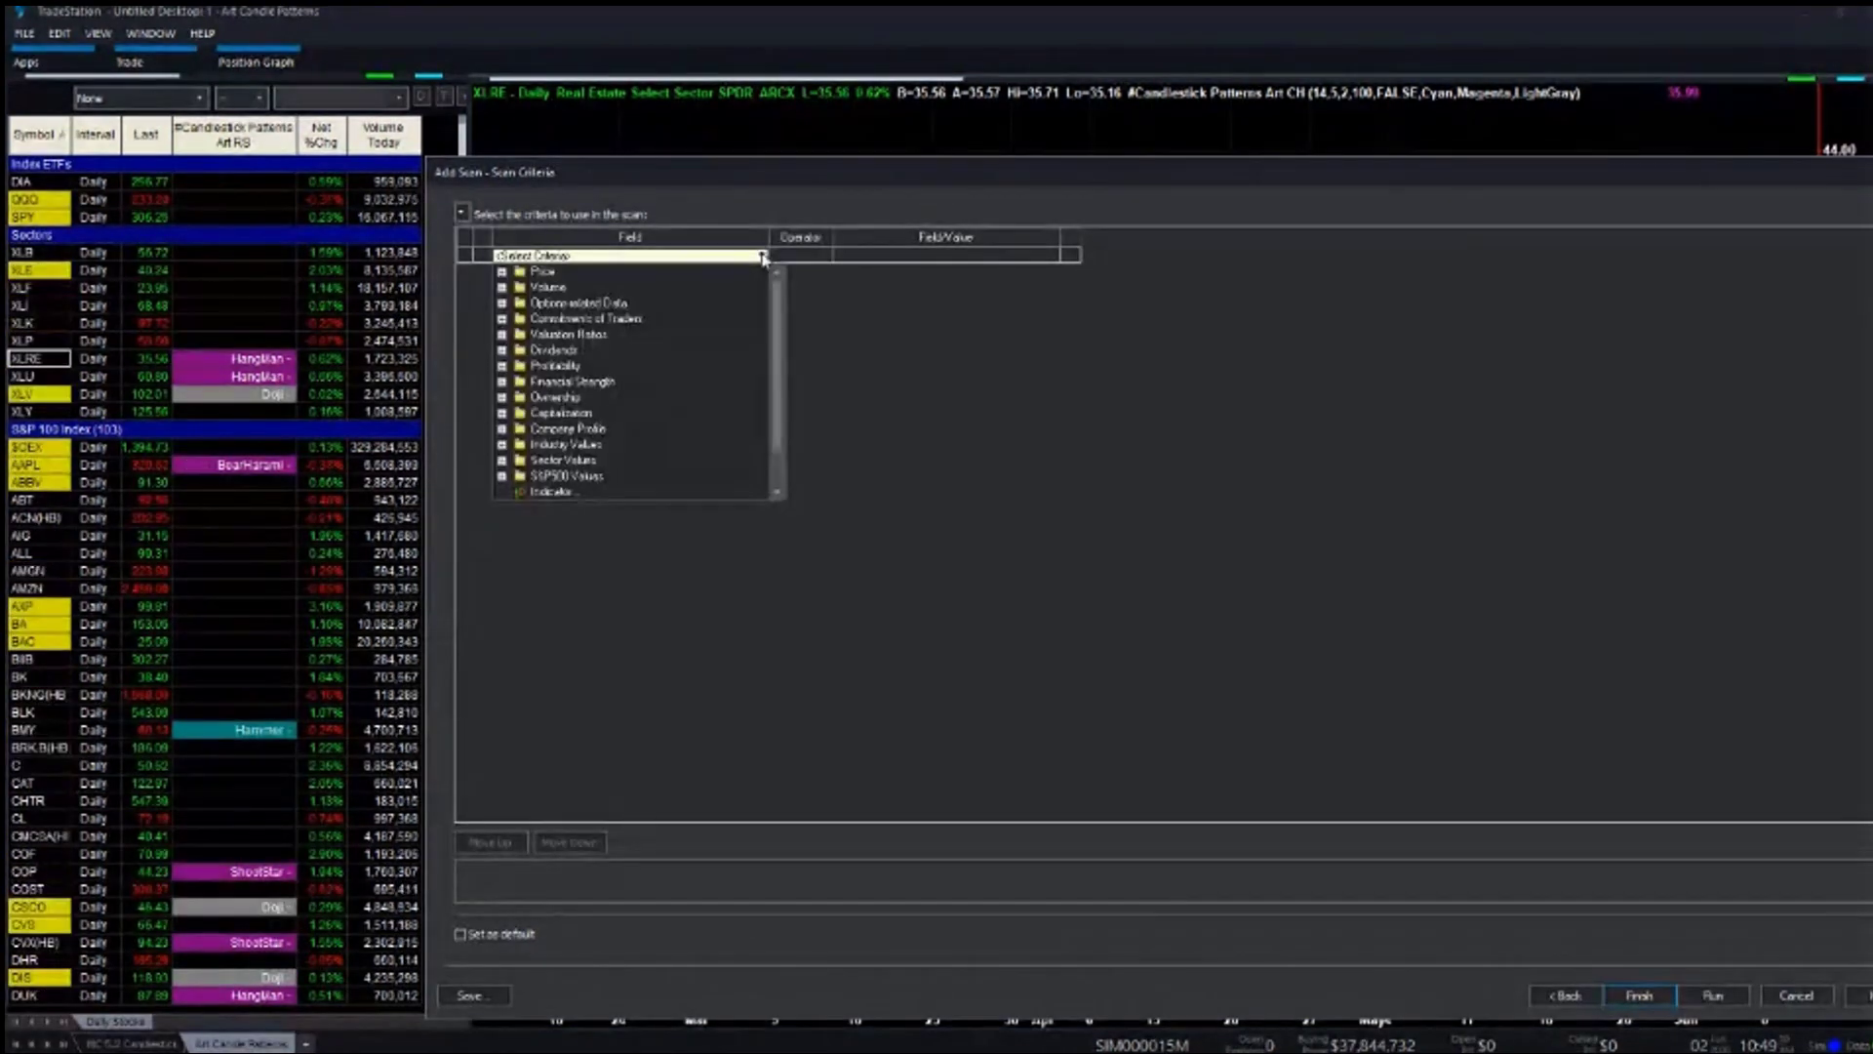
click(503, 273)
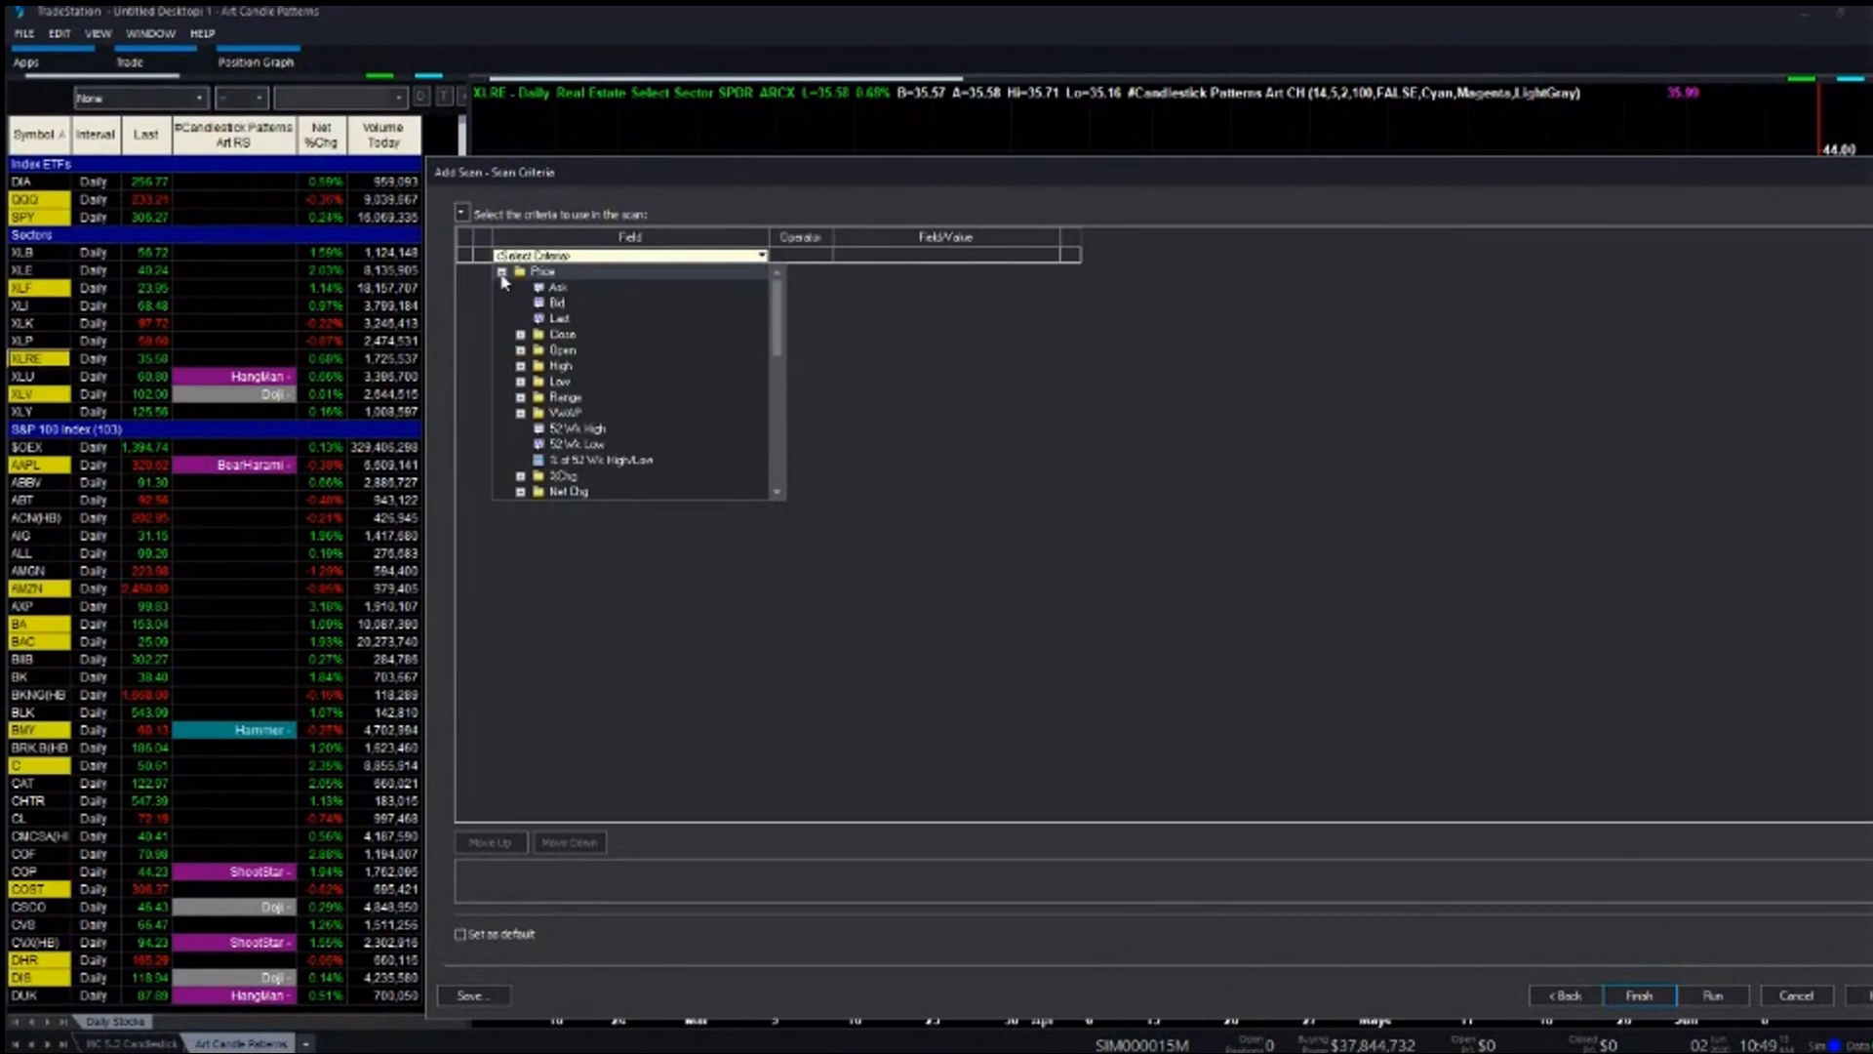
click(570, 320)
click(825, 256)
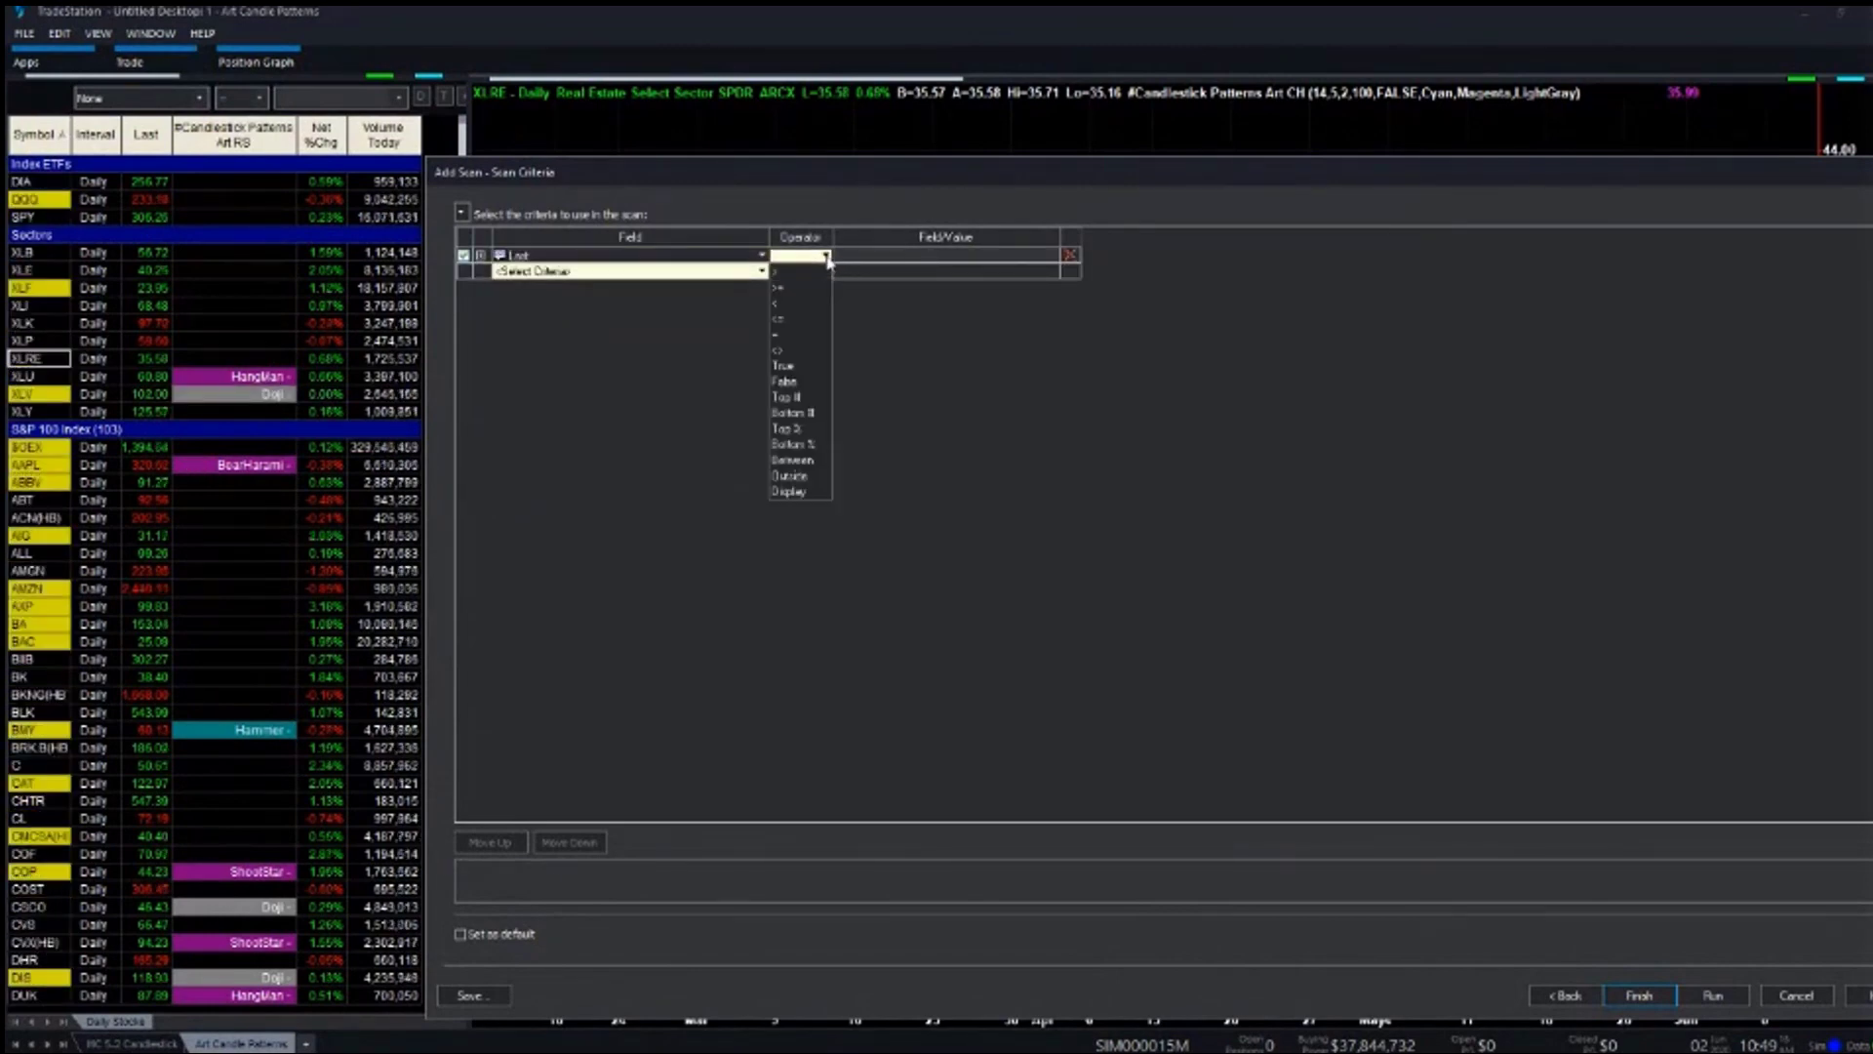
click(783, 304)
click(896, 257)
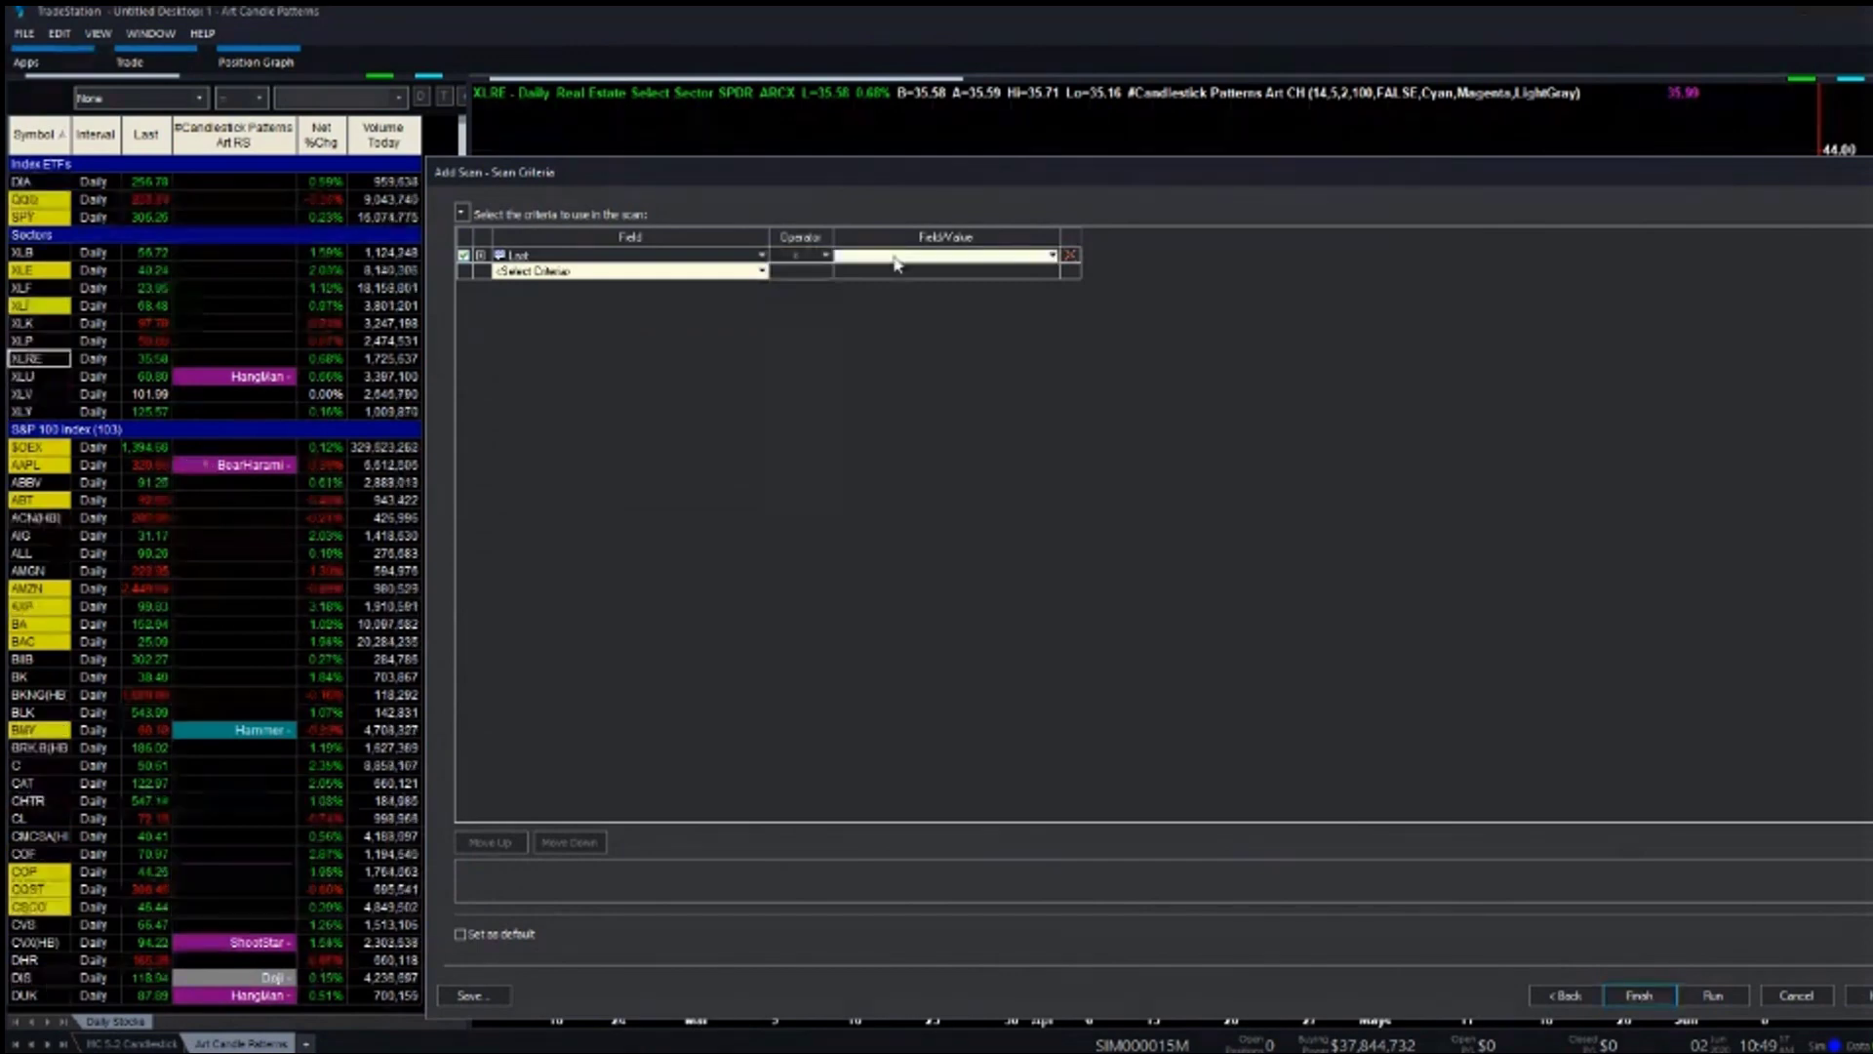
text(1)
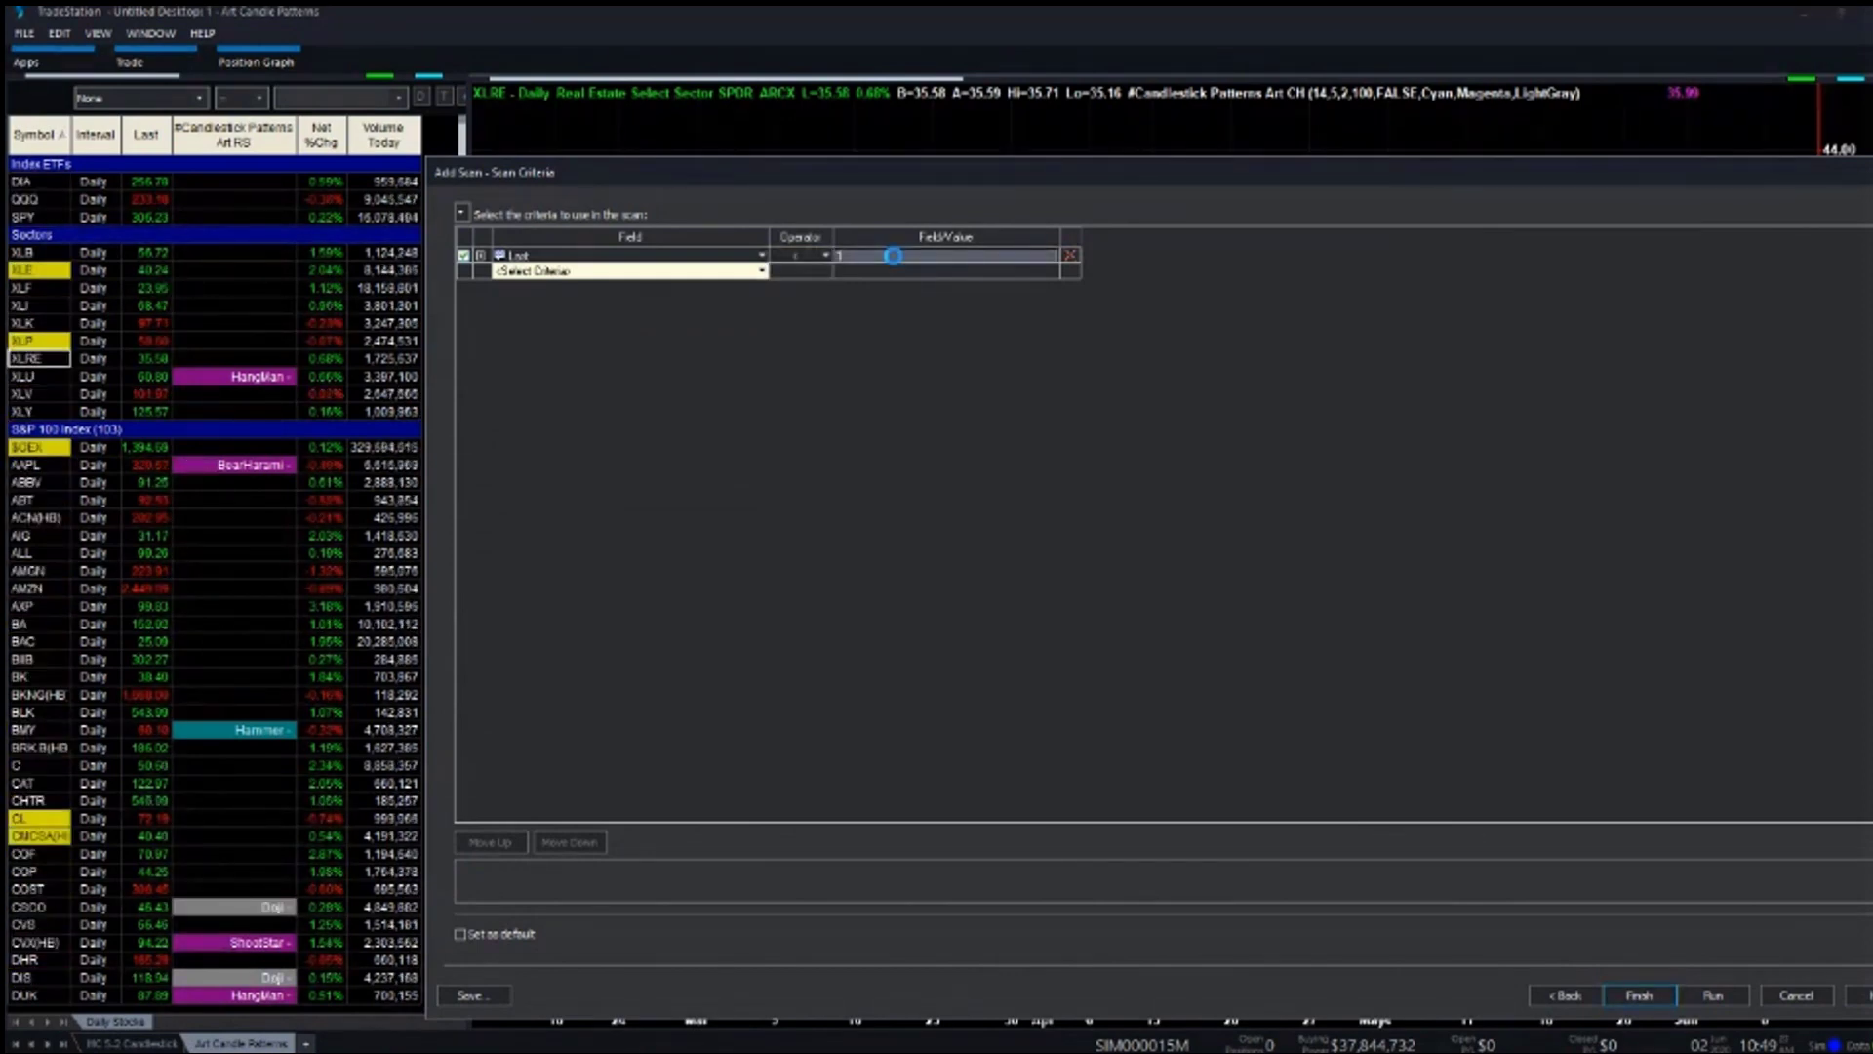
text(00)
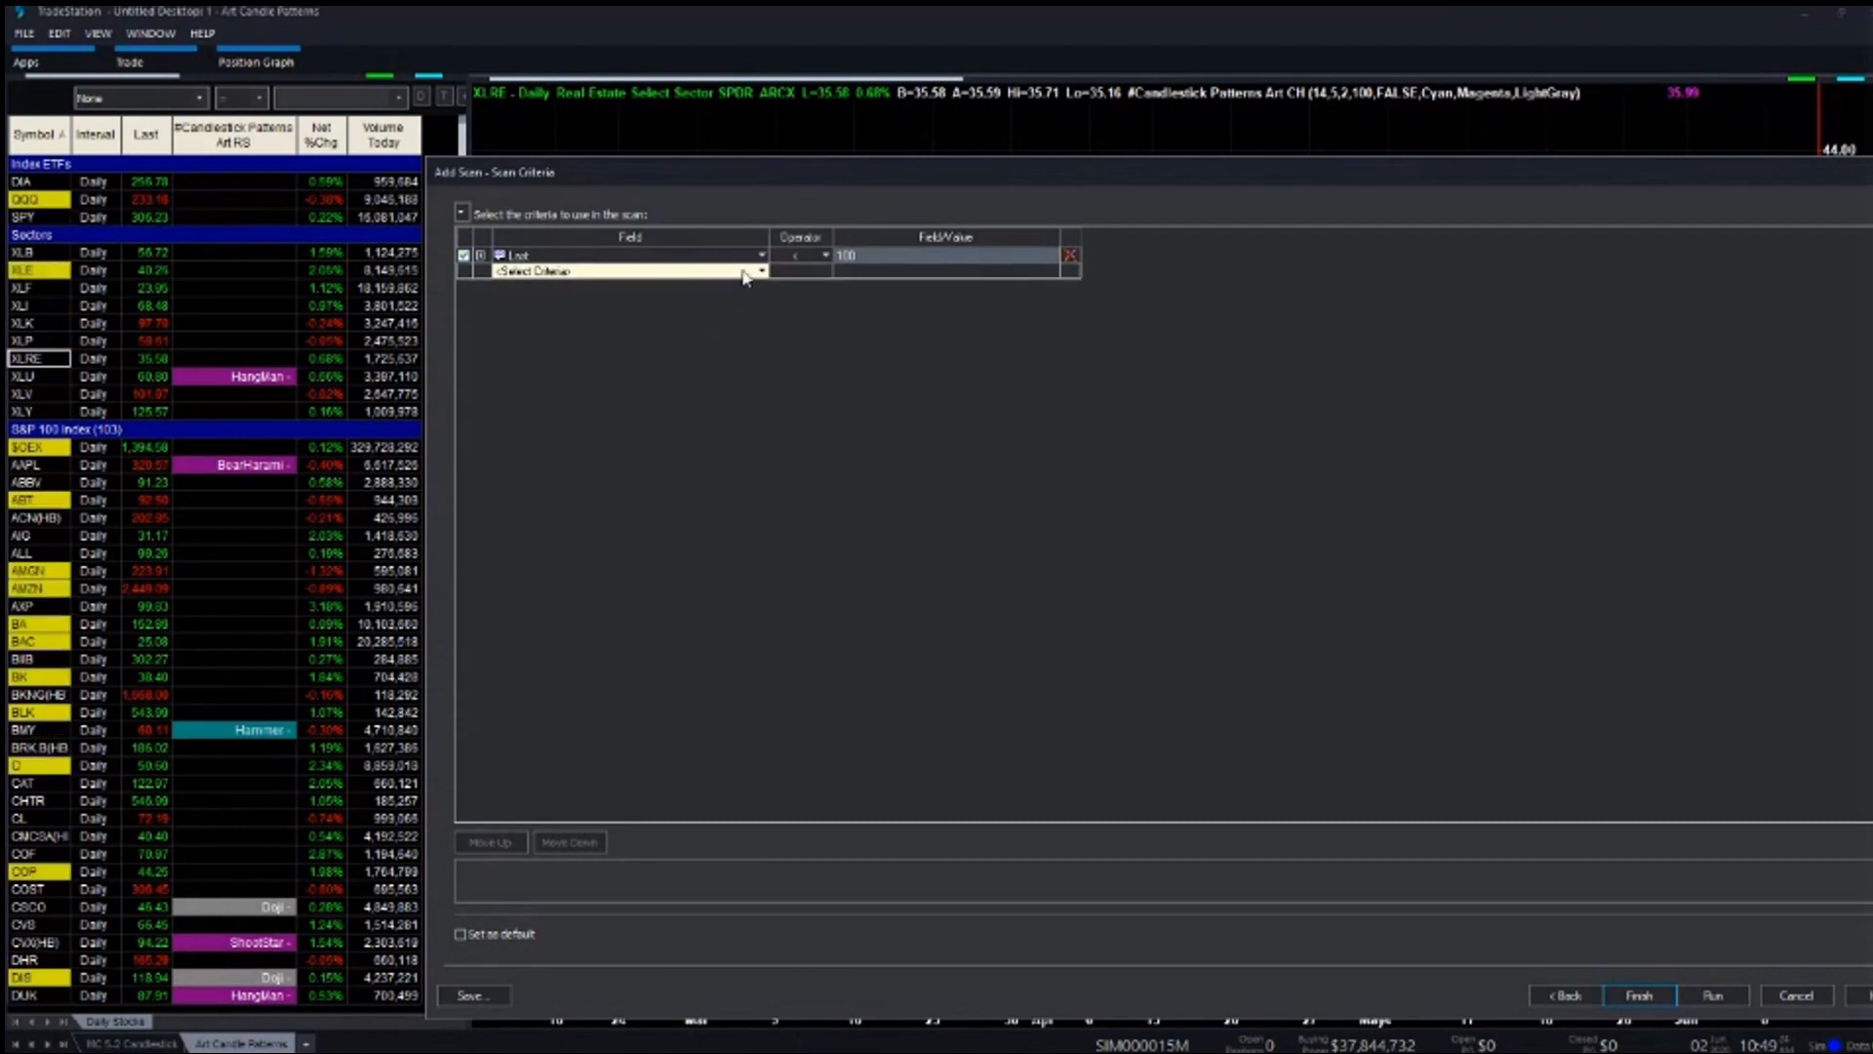
Add a volume criterion requiring Vol Avg (10 day) to be greater than 500000.
click(762, 272)
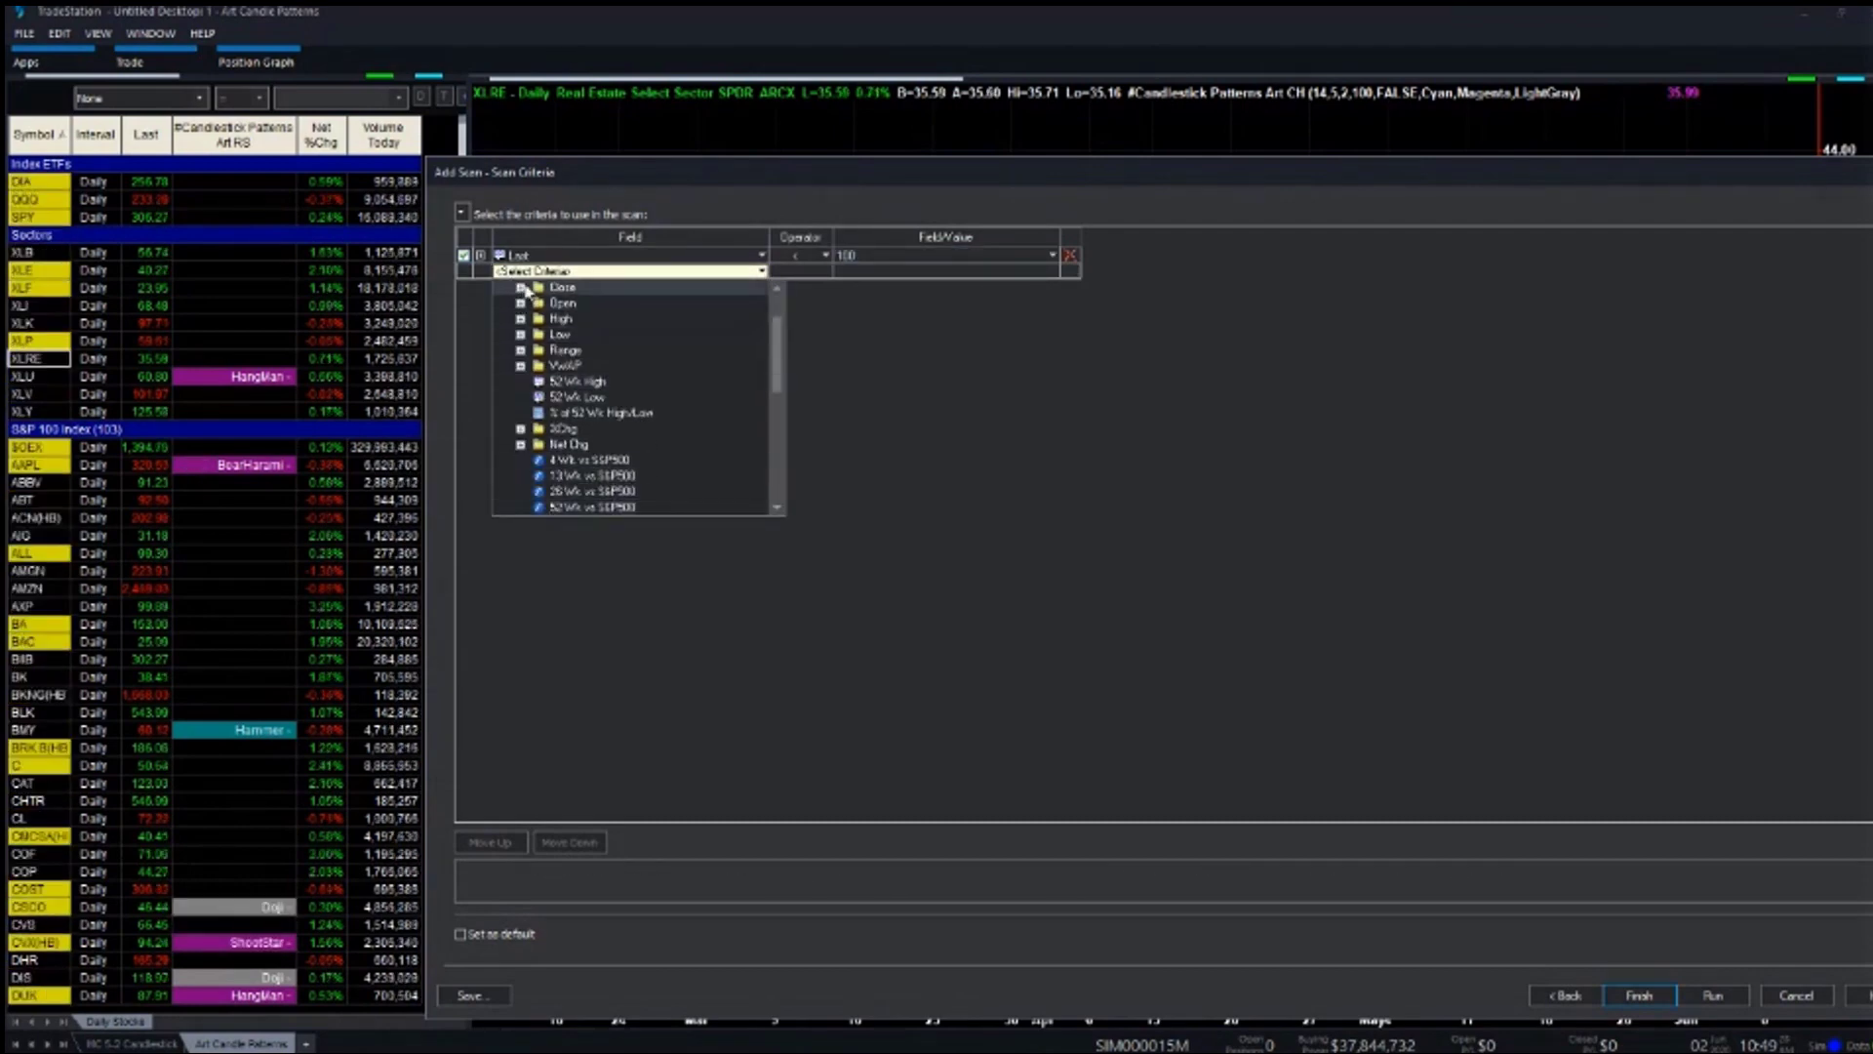
scroll(624, 337, down, 4)
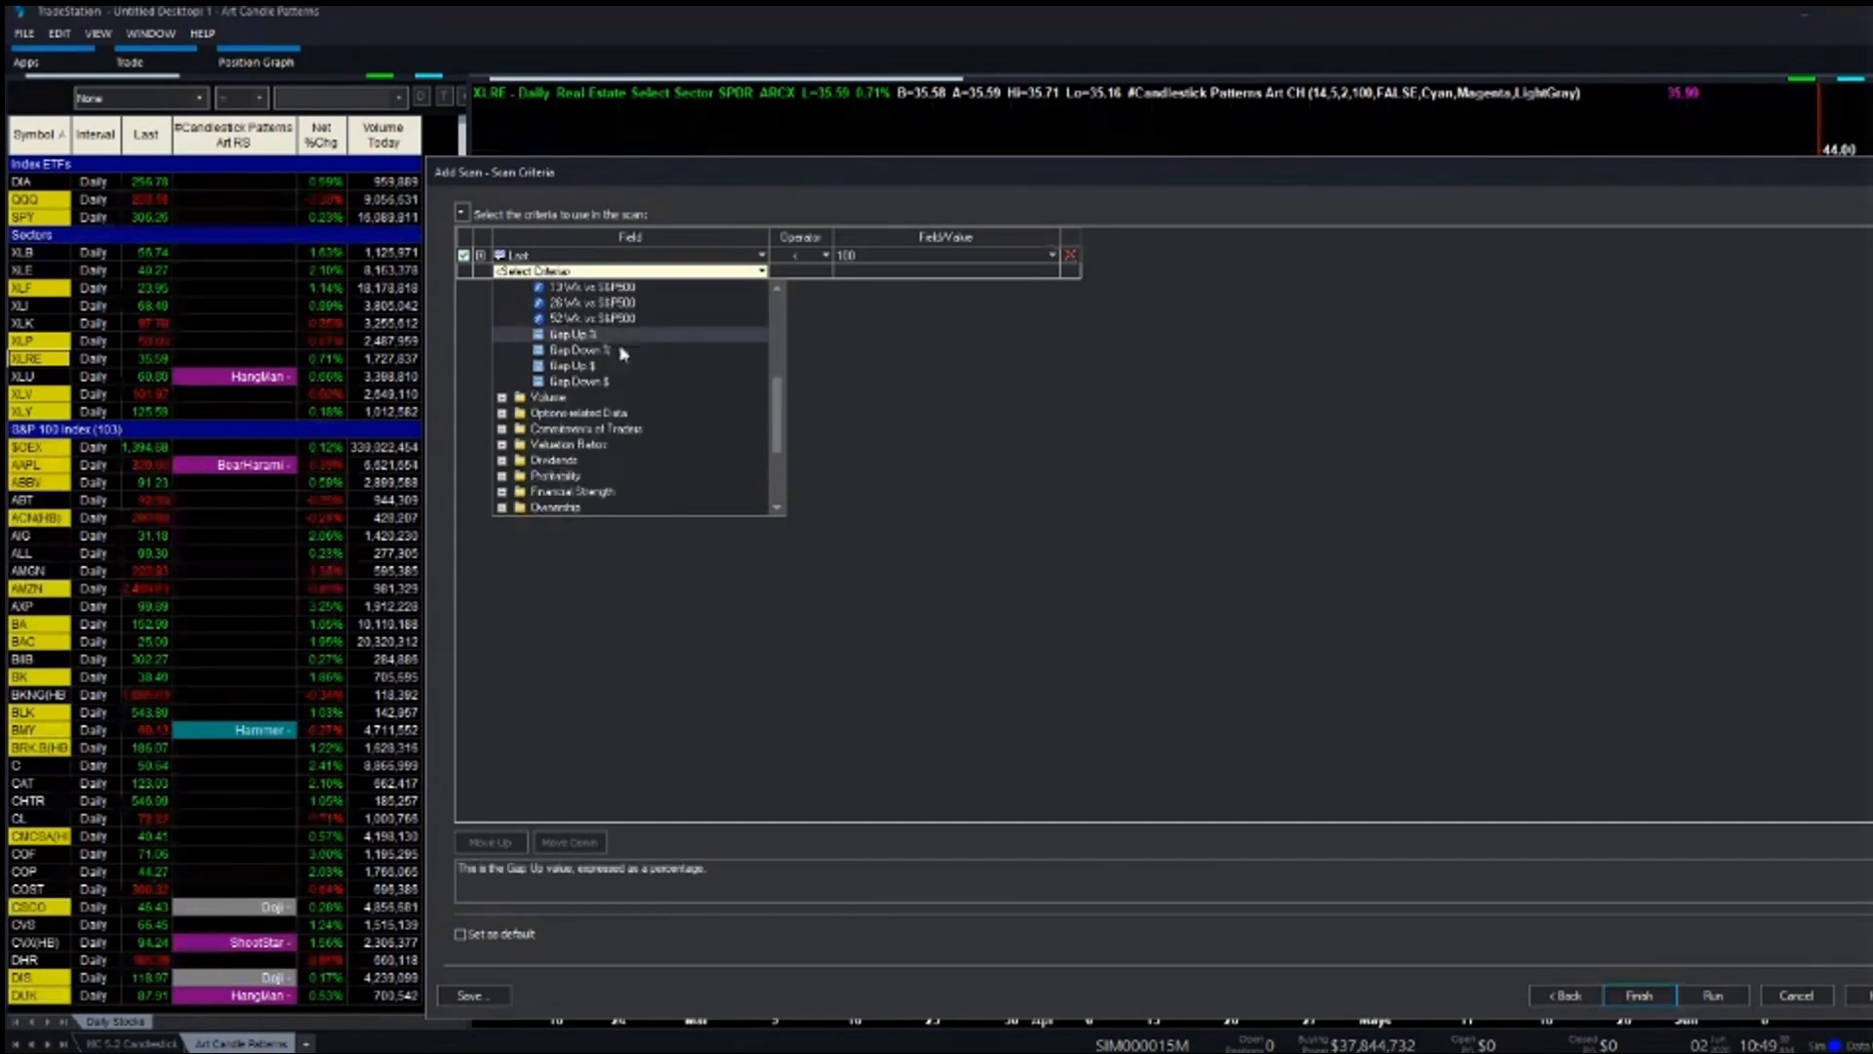
click(501, 397)
scroll(679, 418, down, 1)
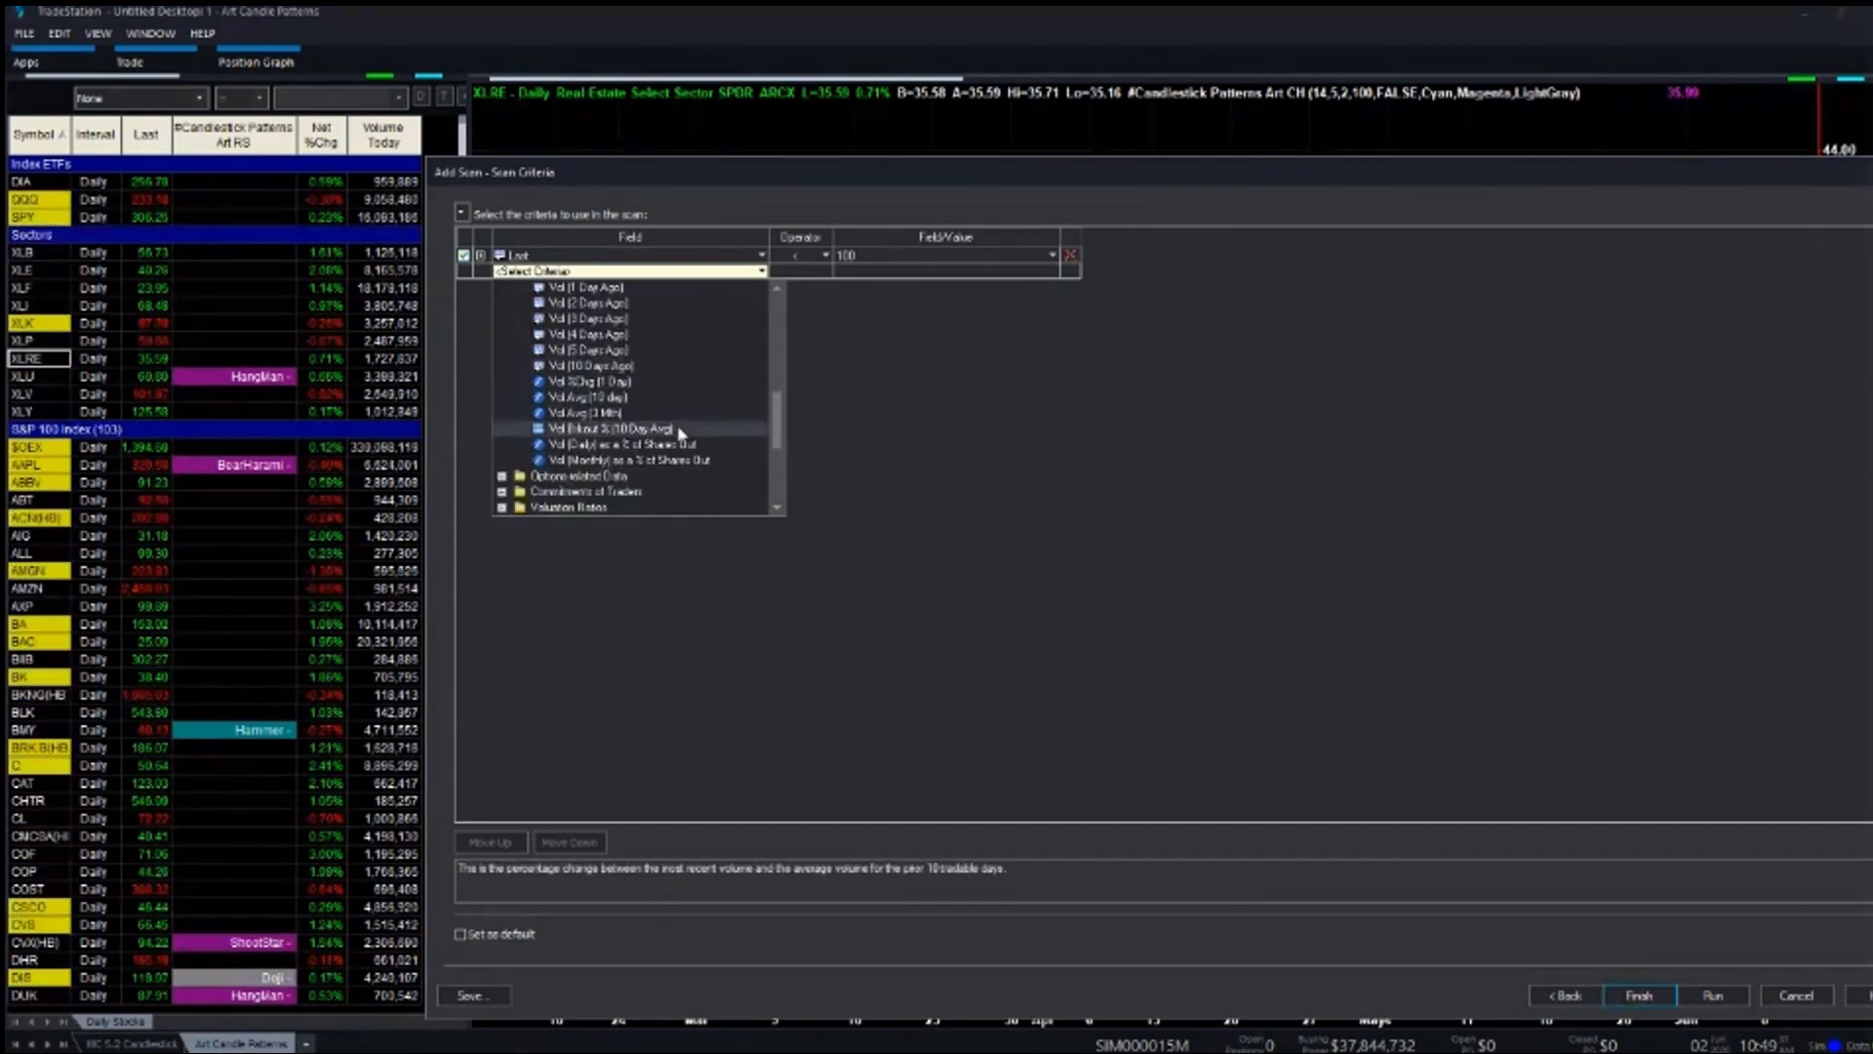
click(622, 399)
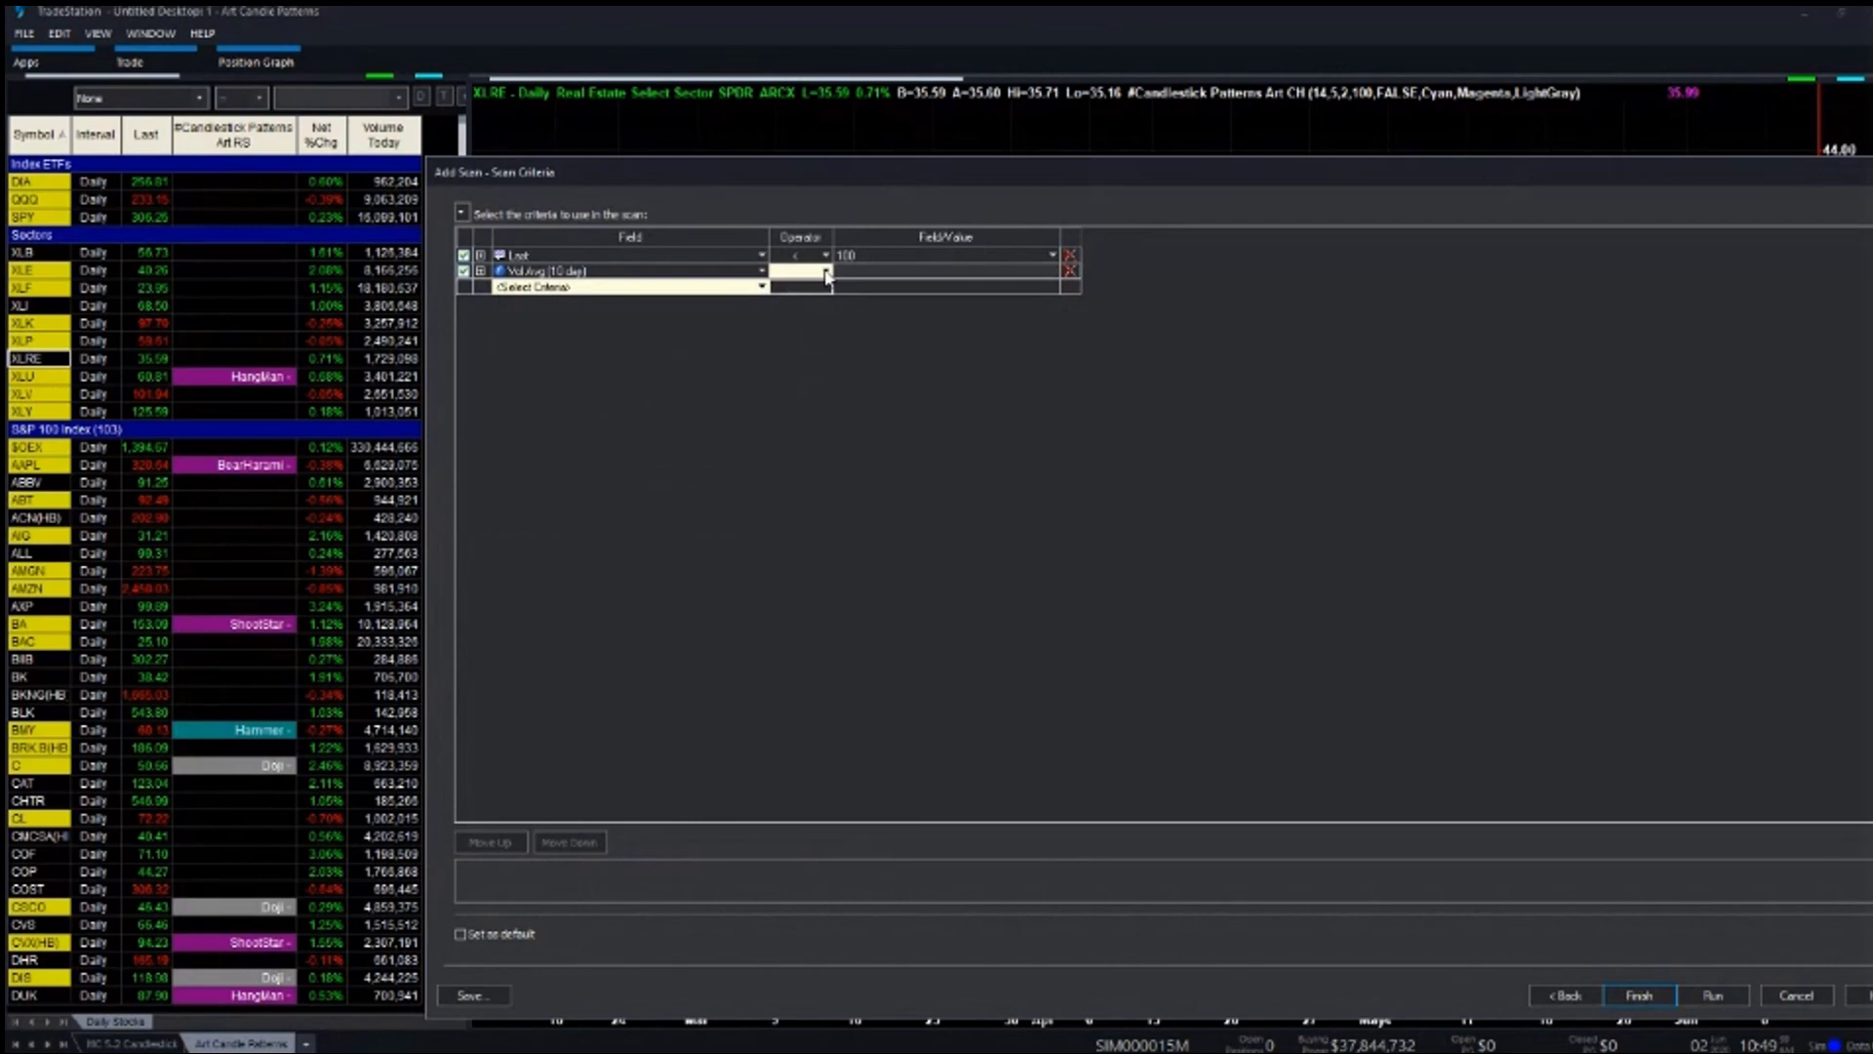
click(826, 277)
click(858, 284)
click(844, 277)
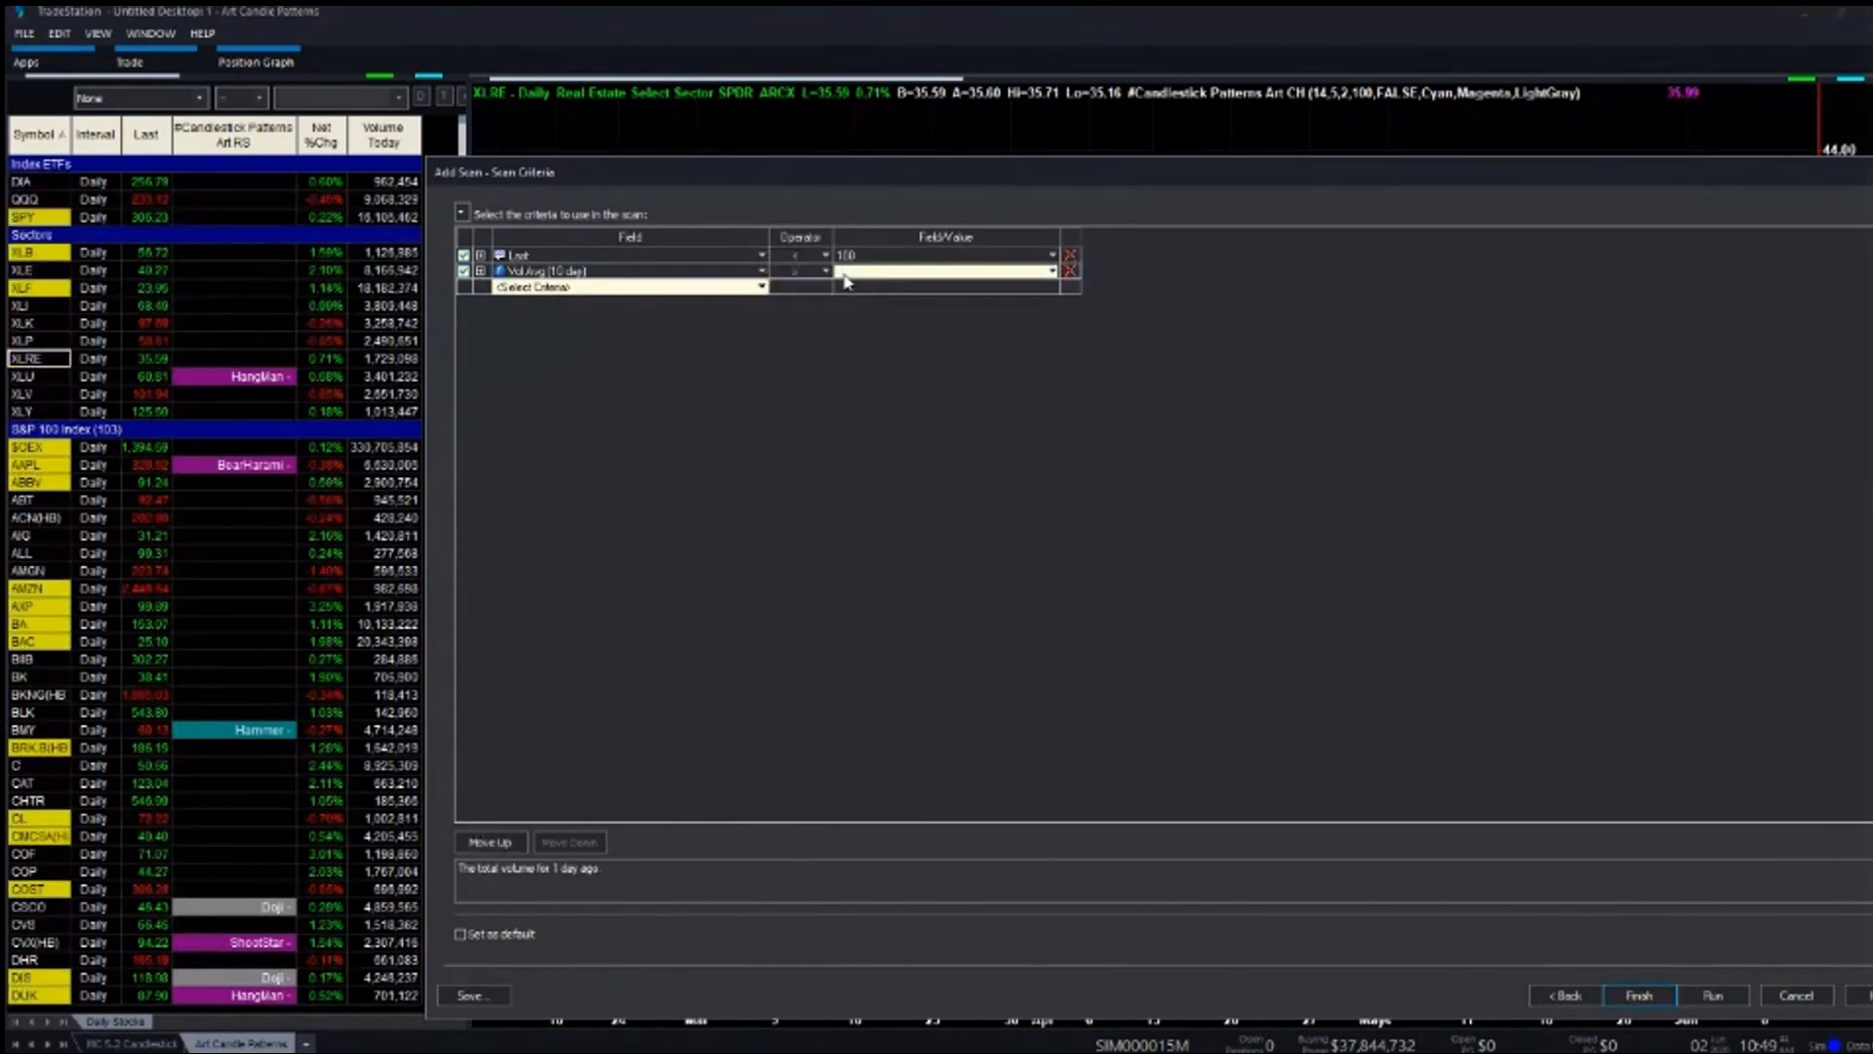
text(5)
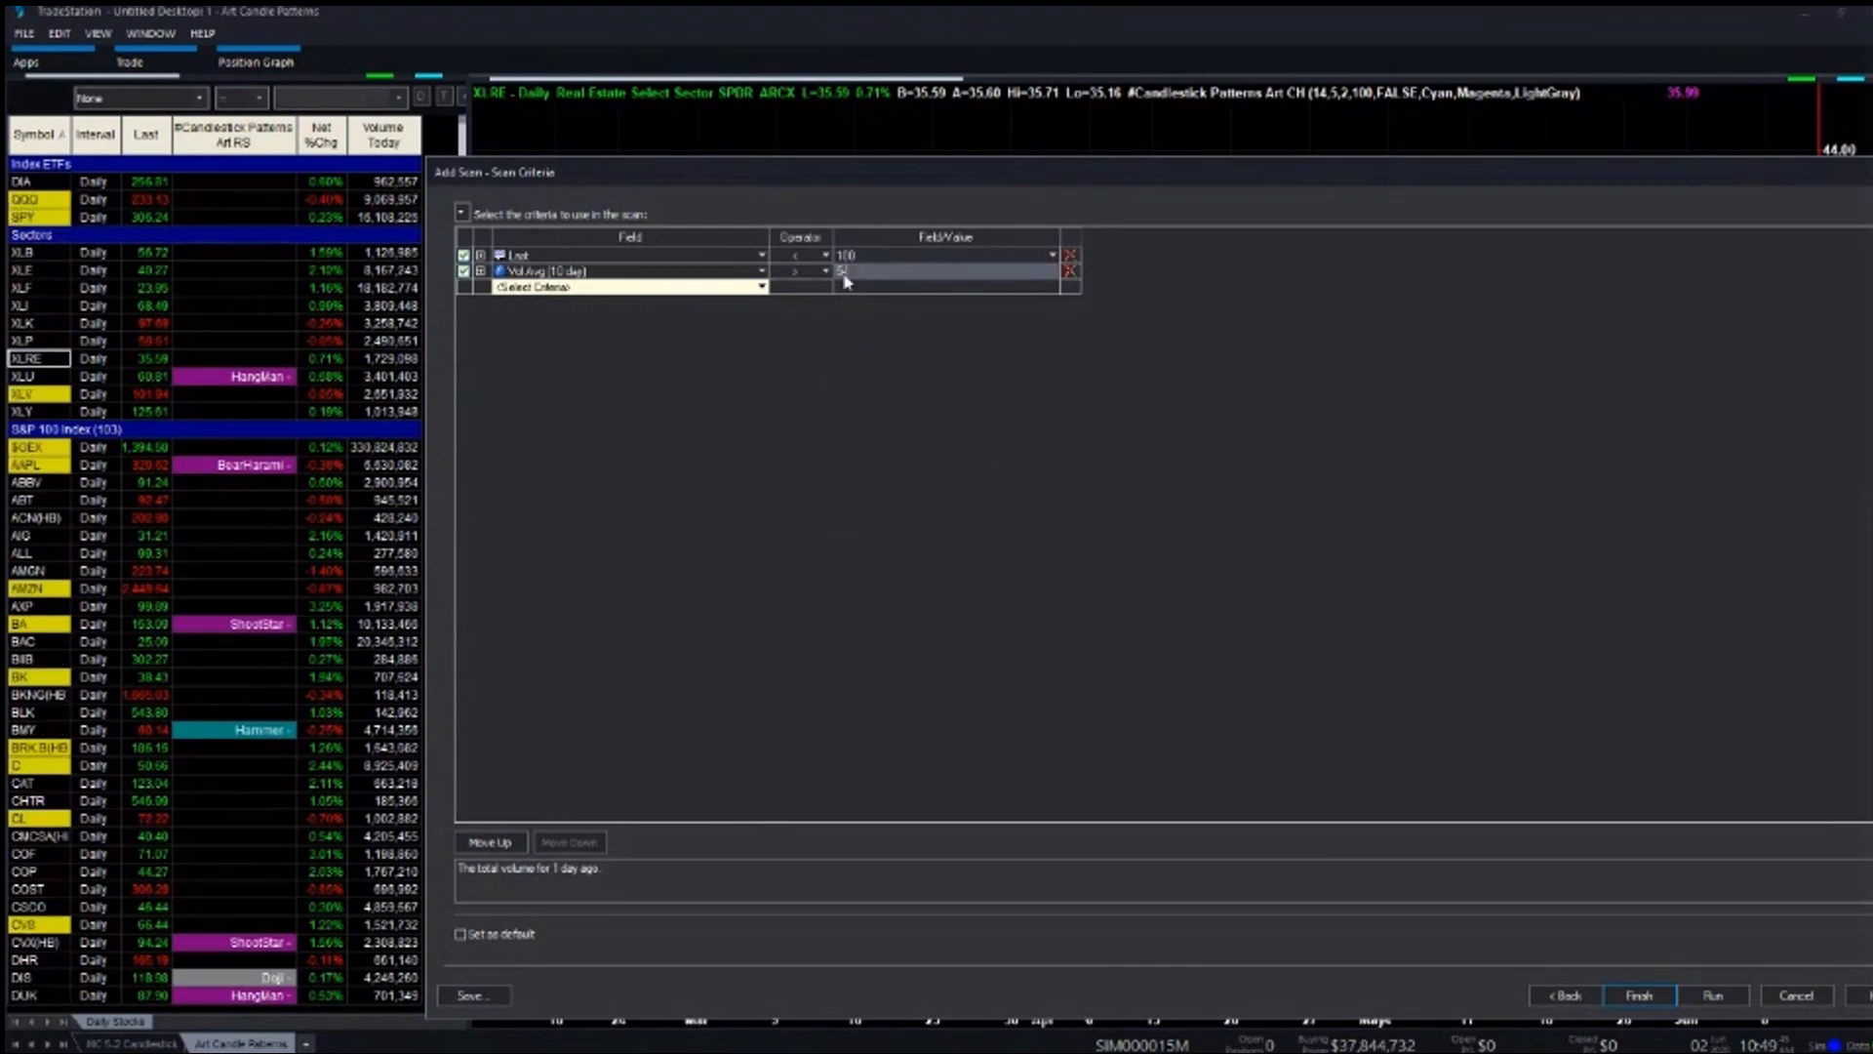
text(000)
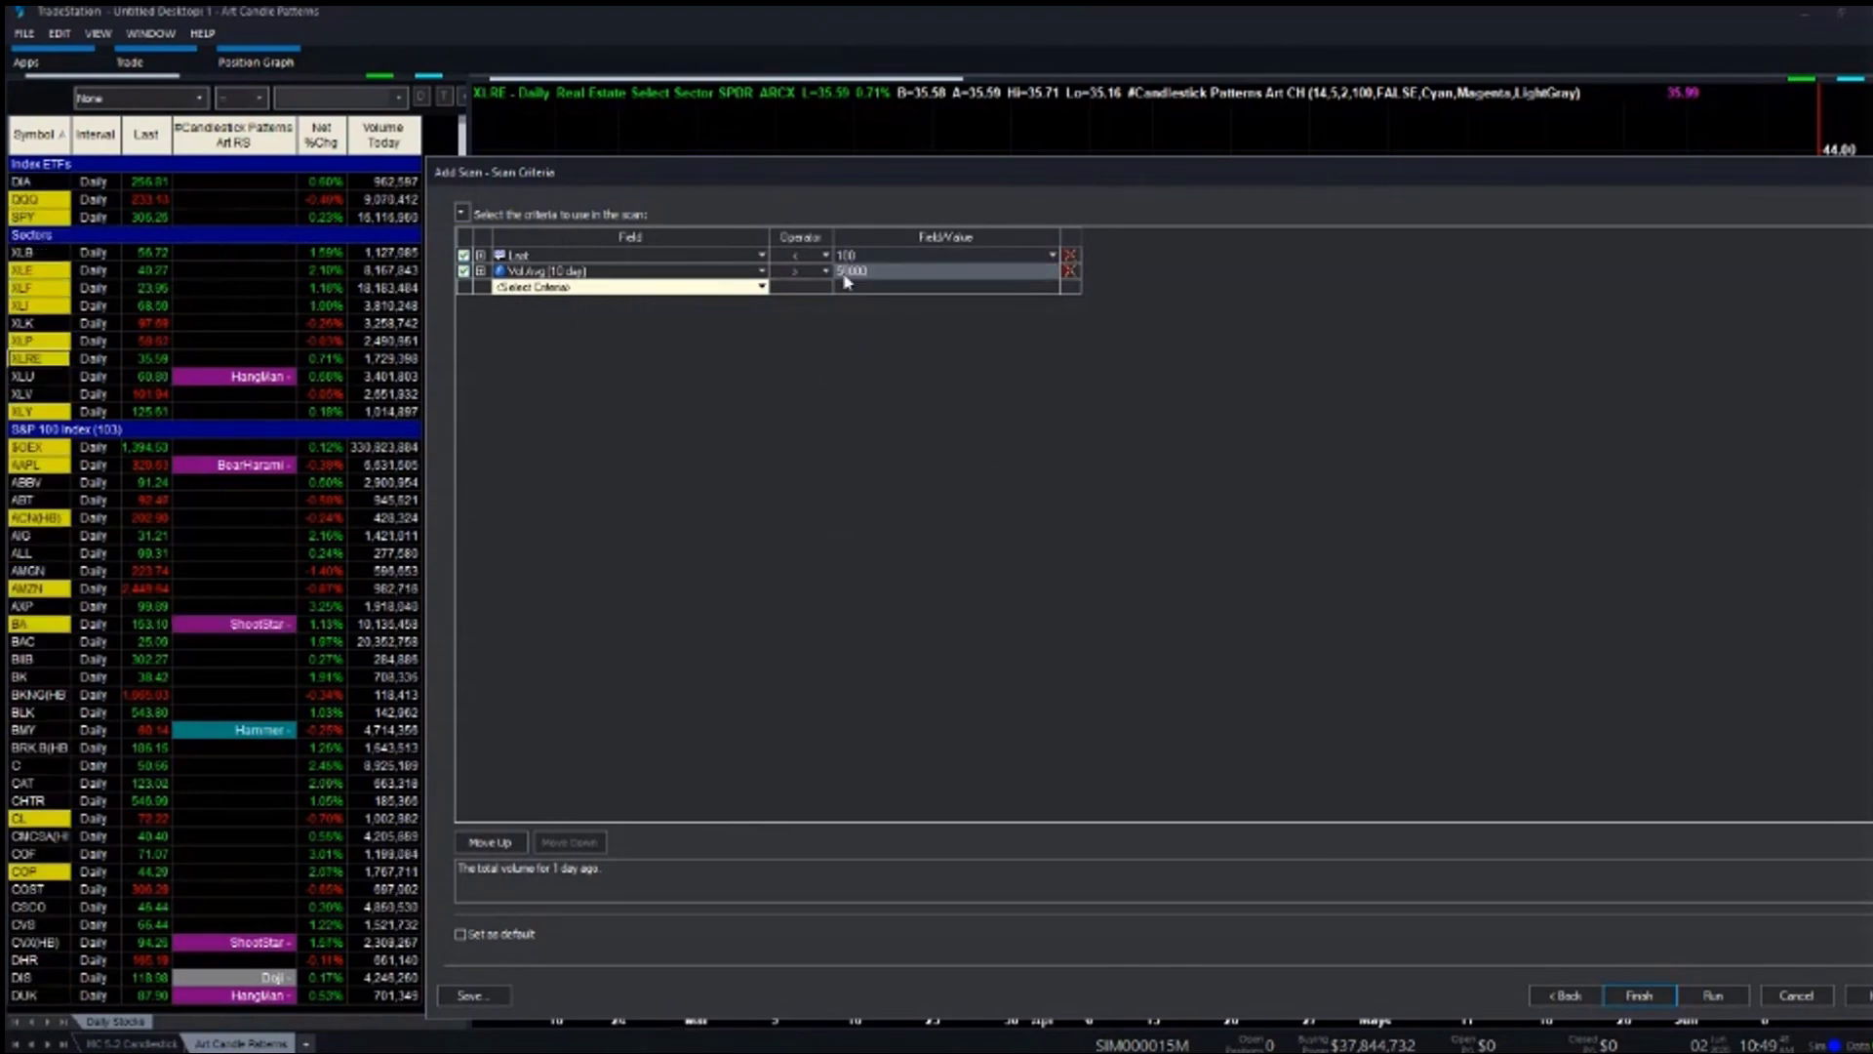
text(00)
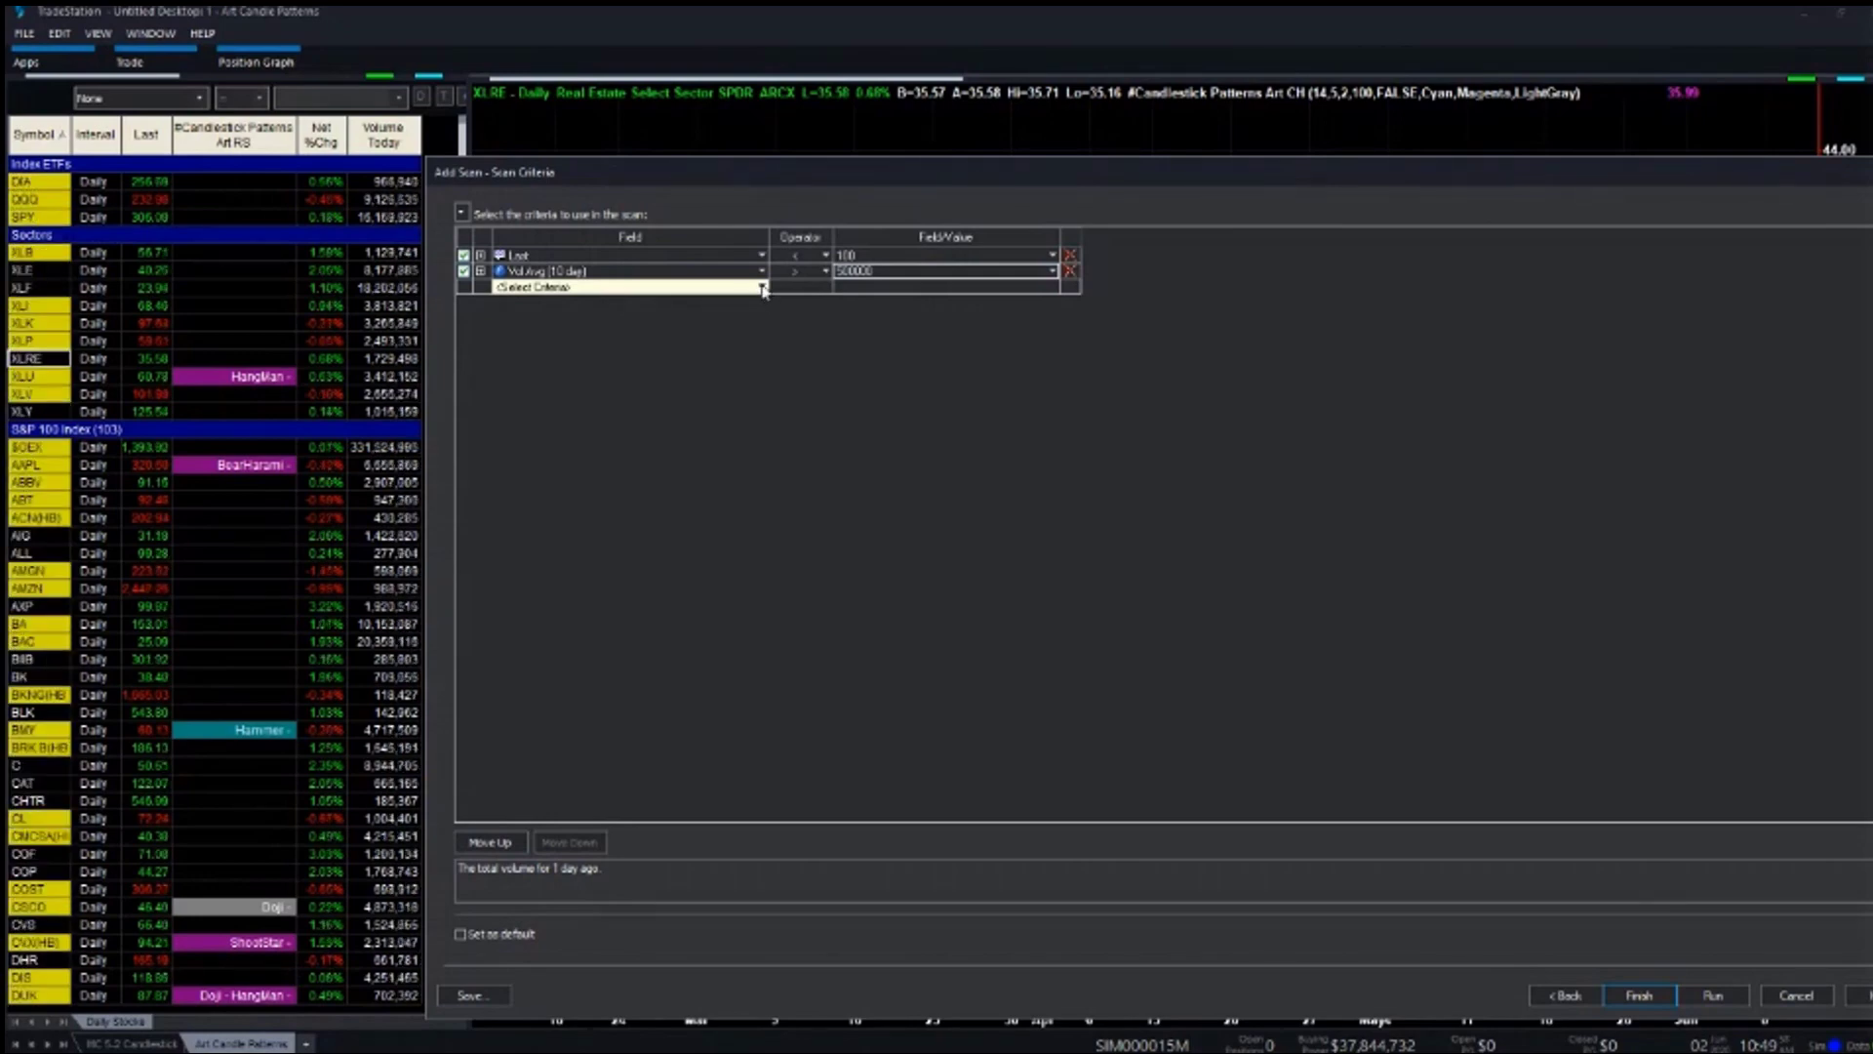
Add the C_Kicking ShowMe as the third scan criterion.
click(760, 288)
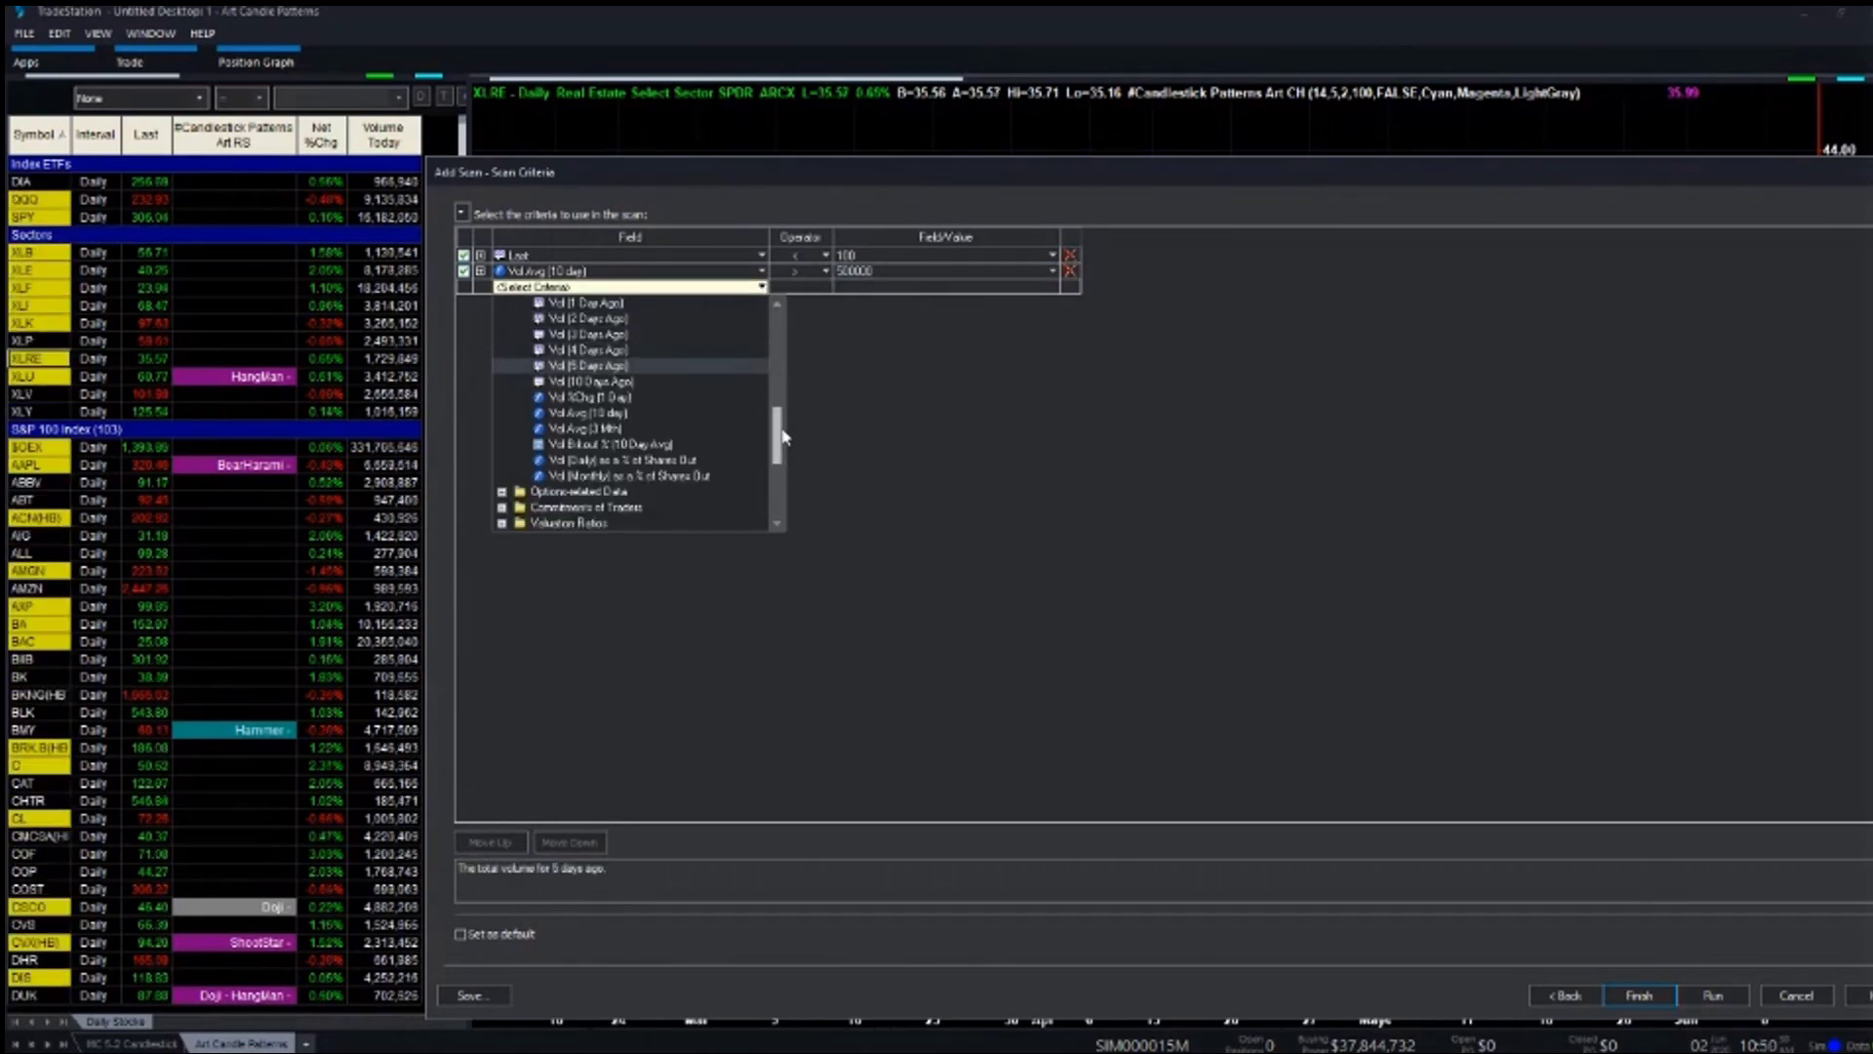
drag(779, 441, 783, 503)
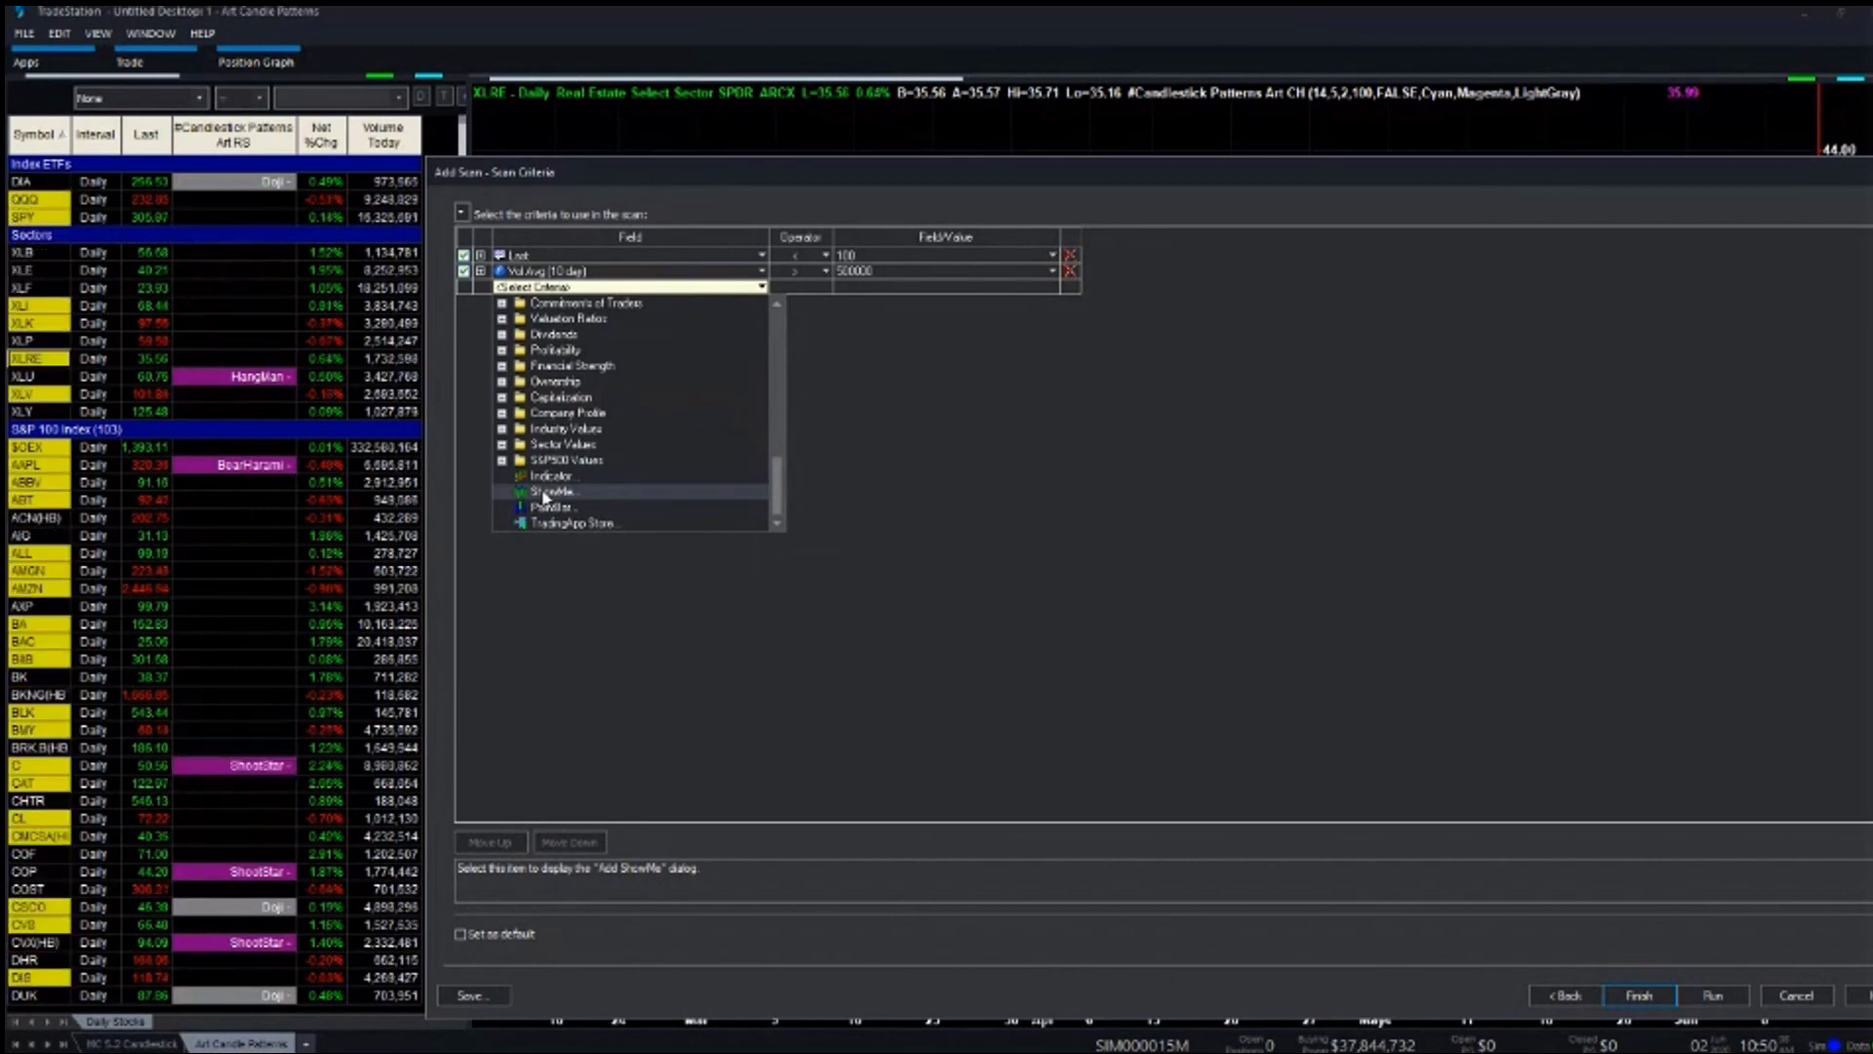
click(545, 492)
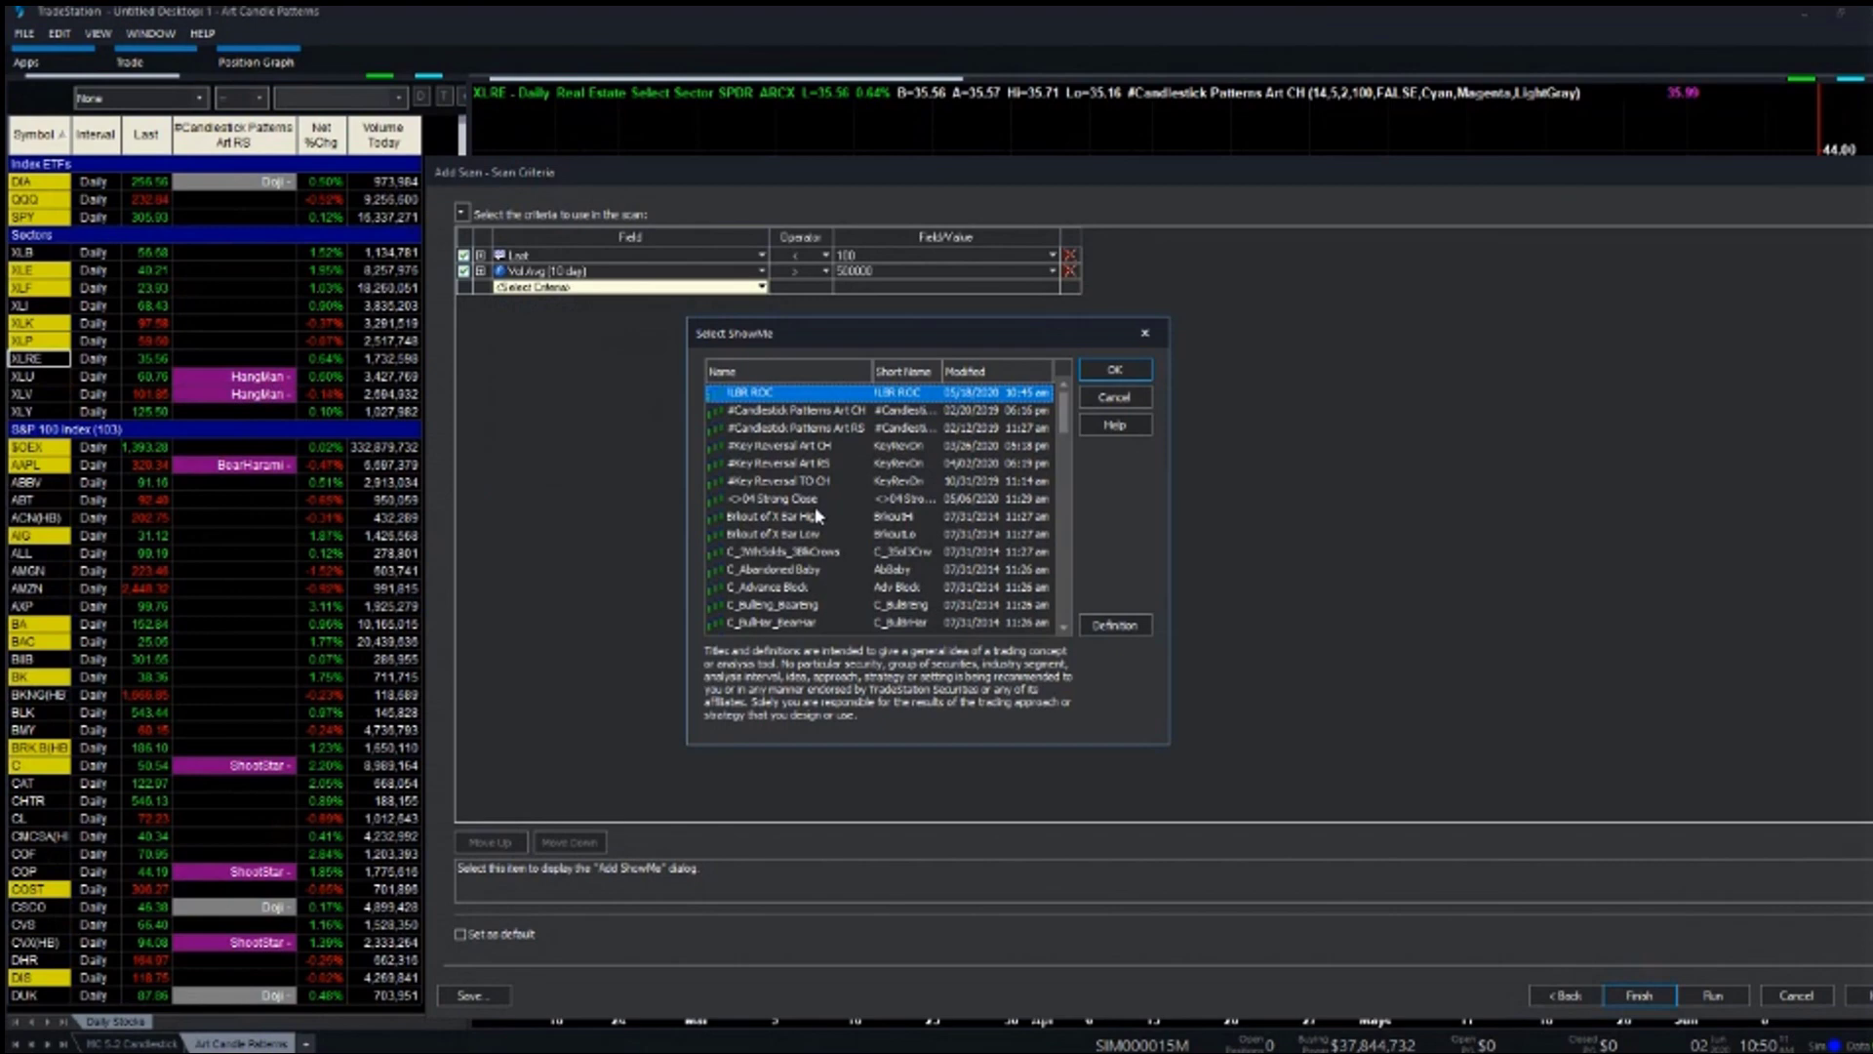
scroll(818, 515, down, 4)
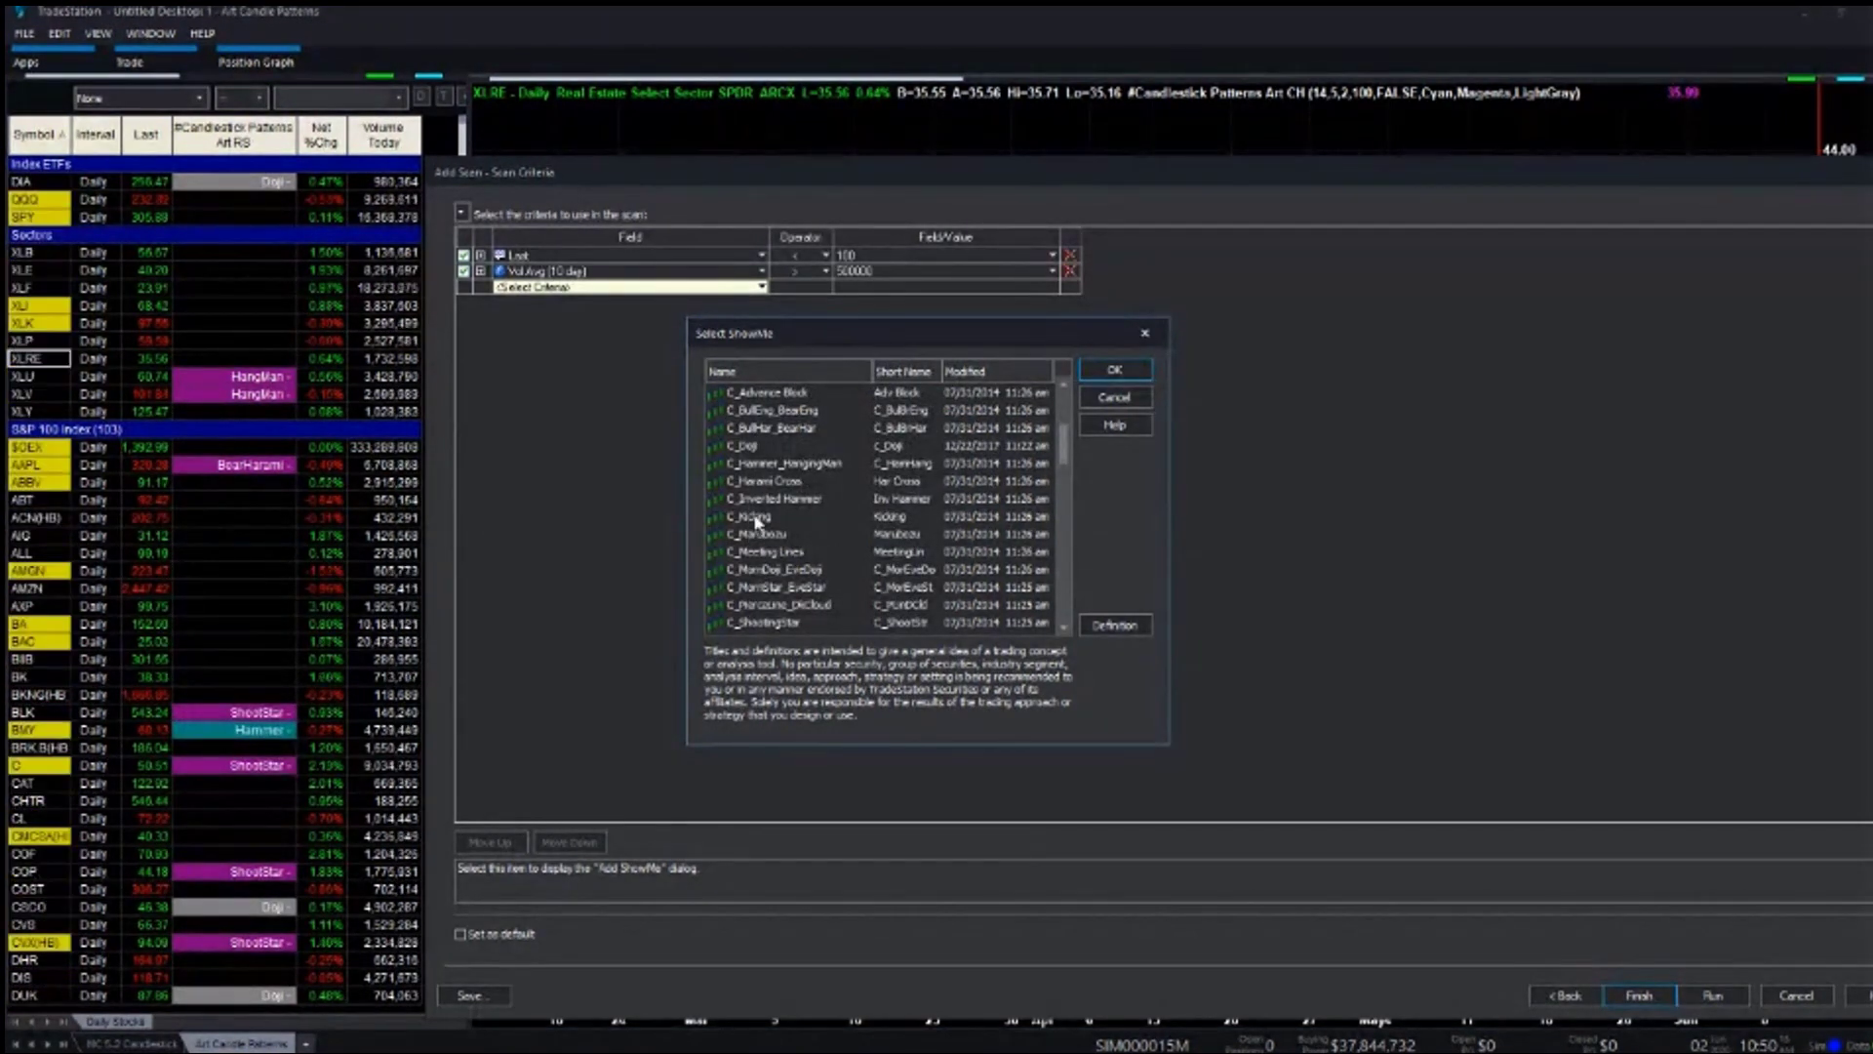
click(724, 519)
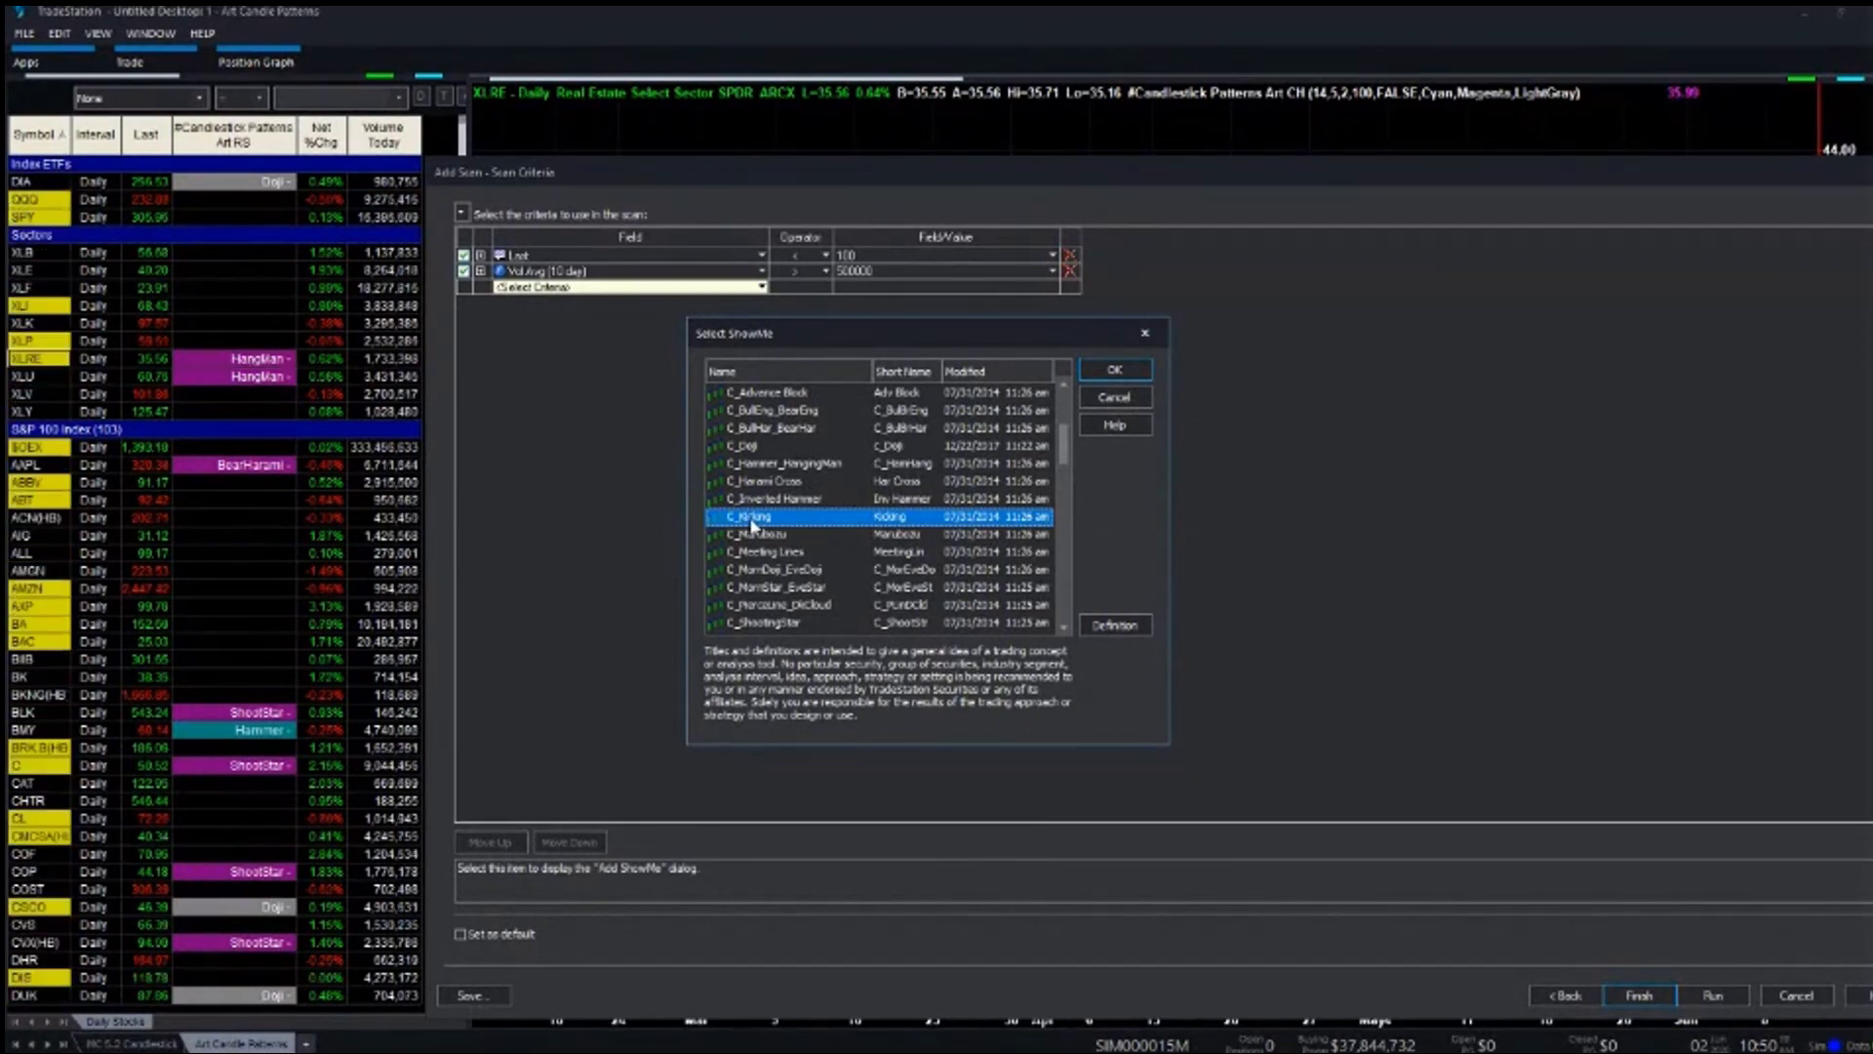
click(1115, 370)
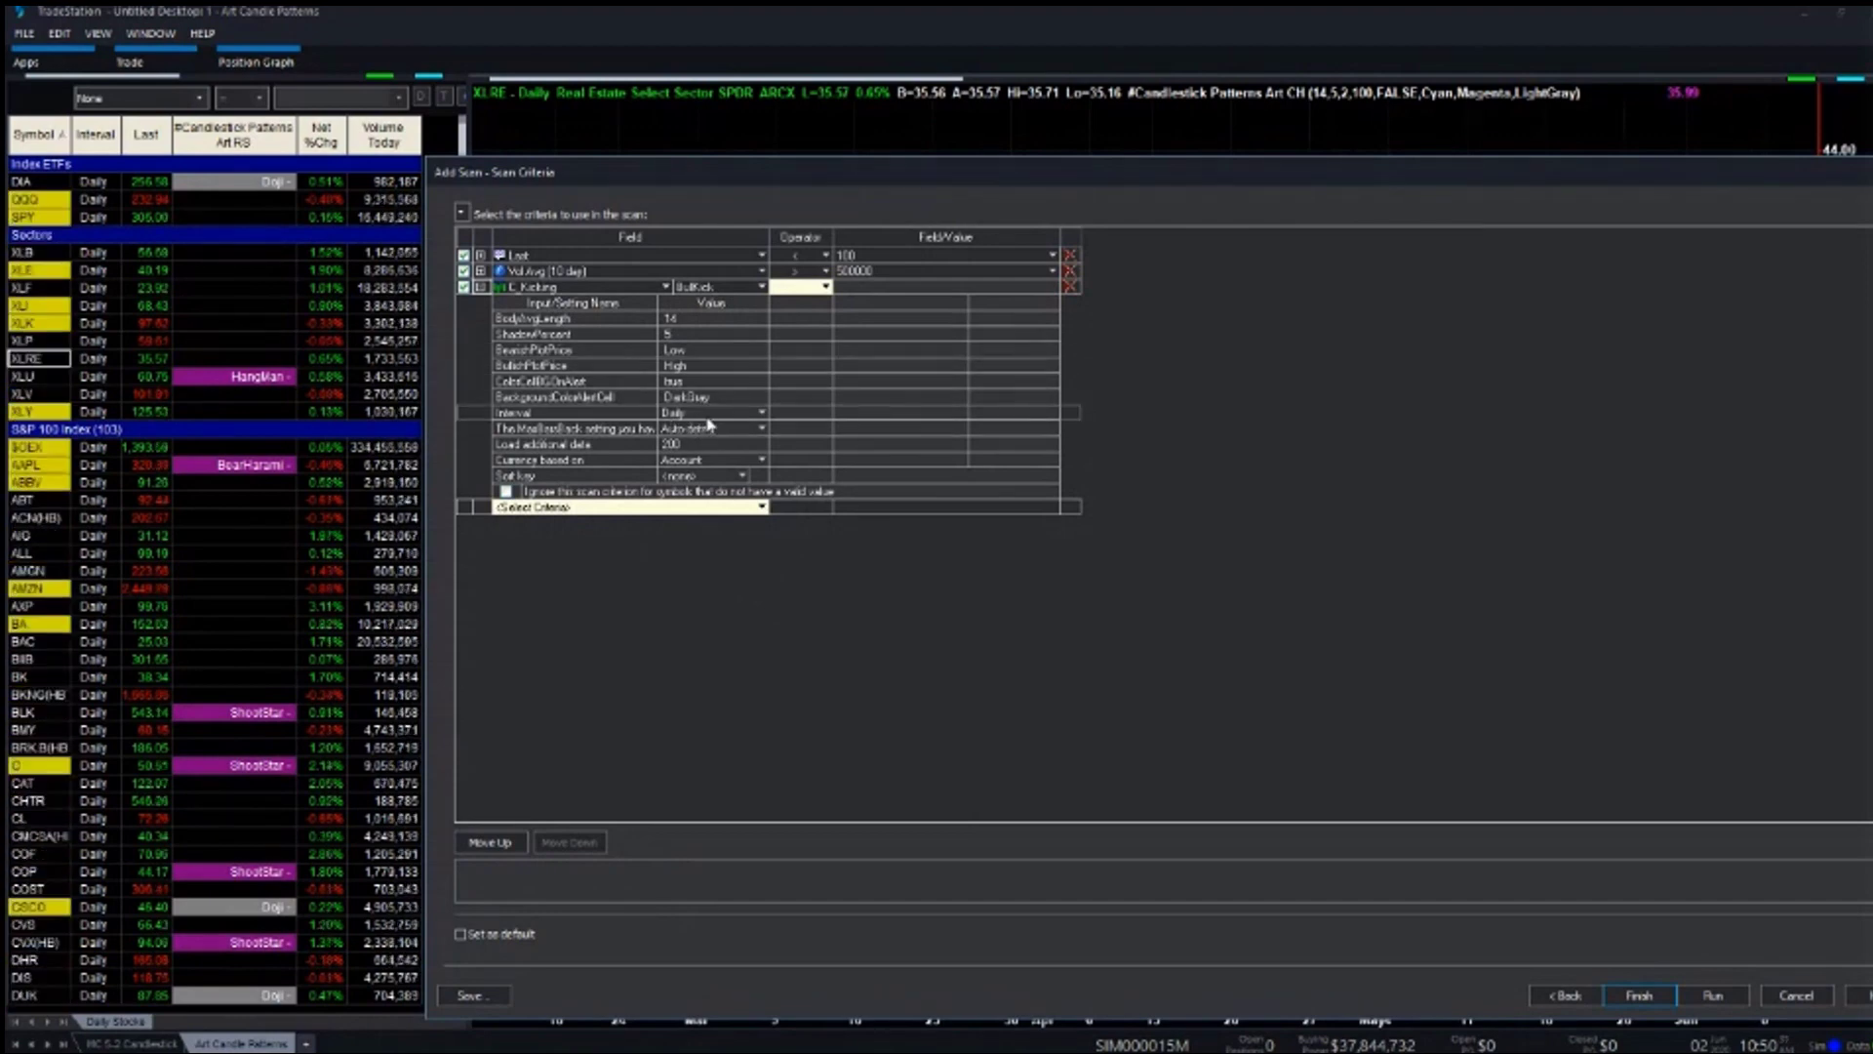
Keep BullKick as the C_Kicking output, set its operator to True, and run the Candle scan.
click(762, 287)
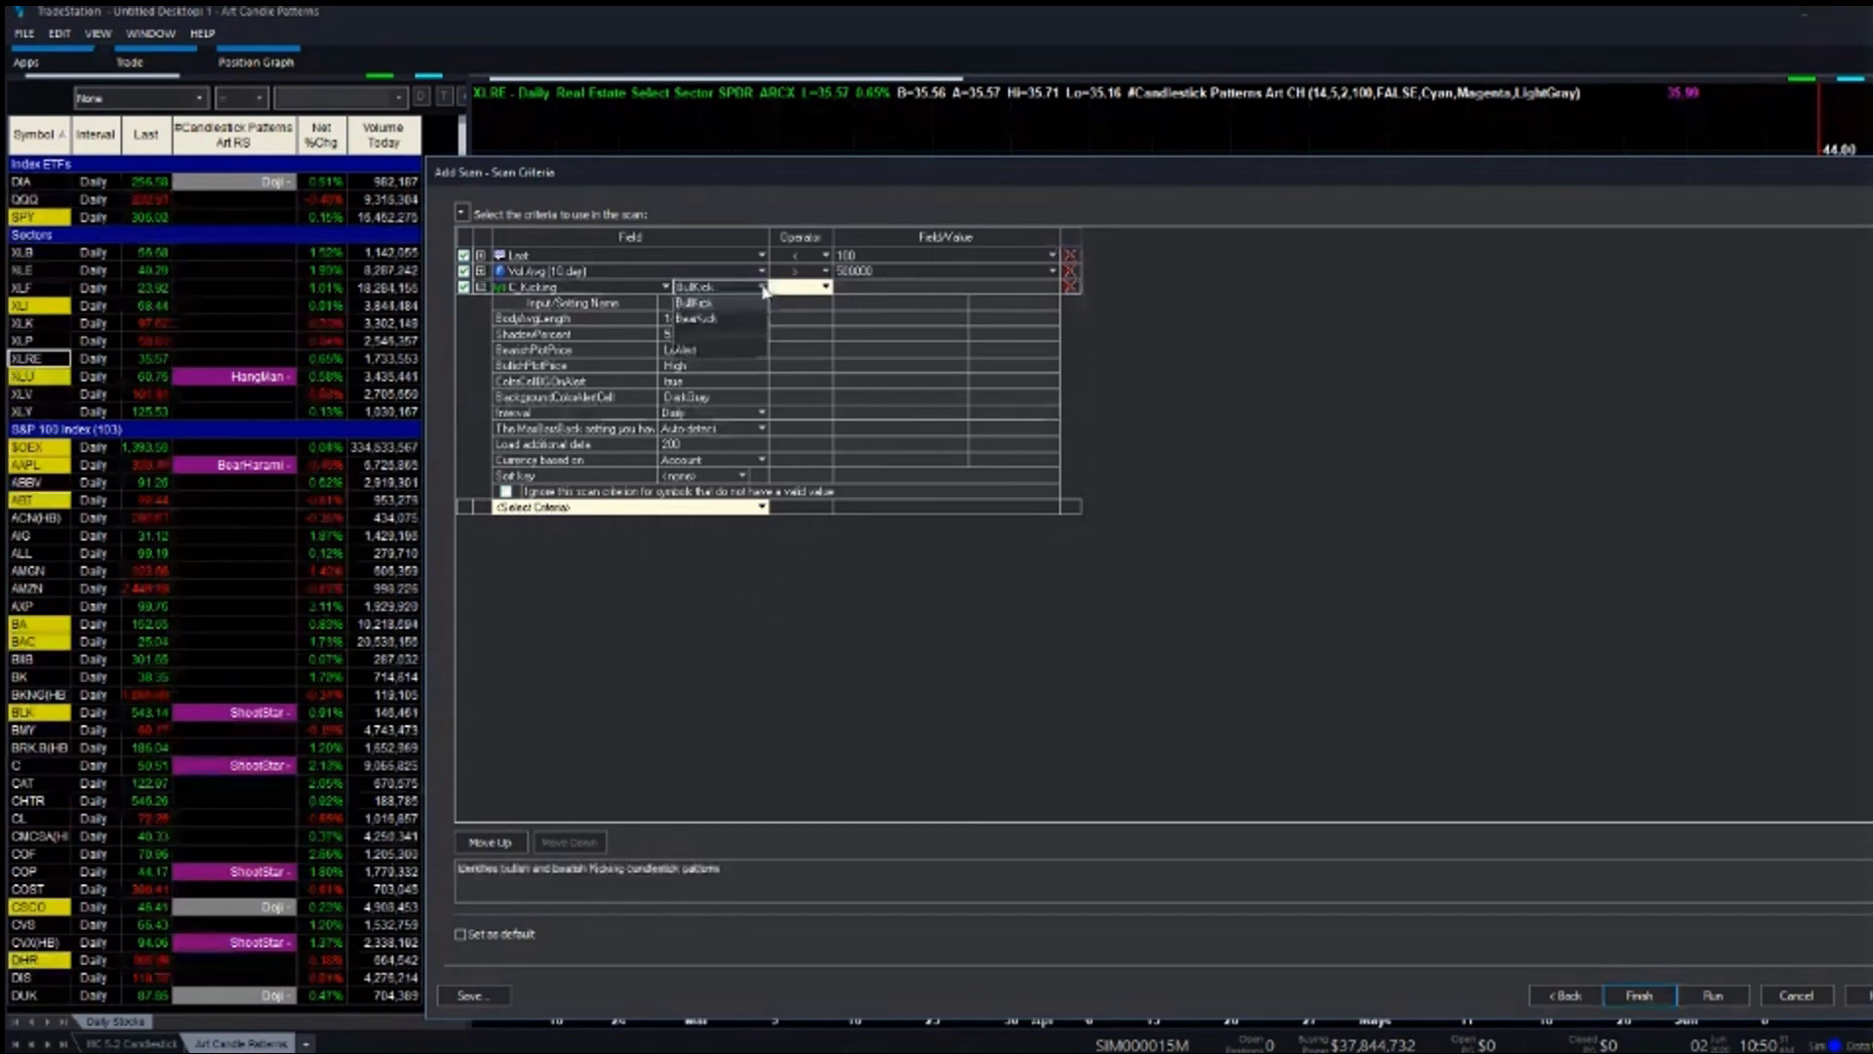
click(763, 289)
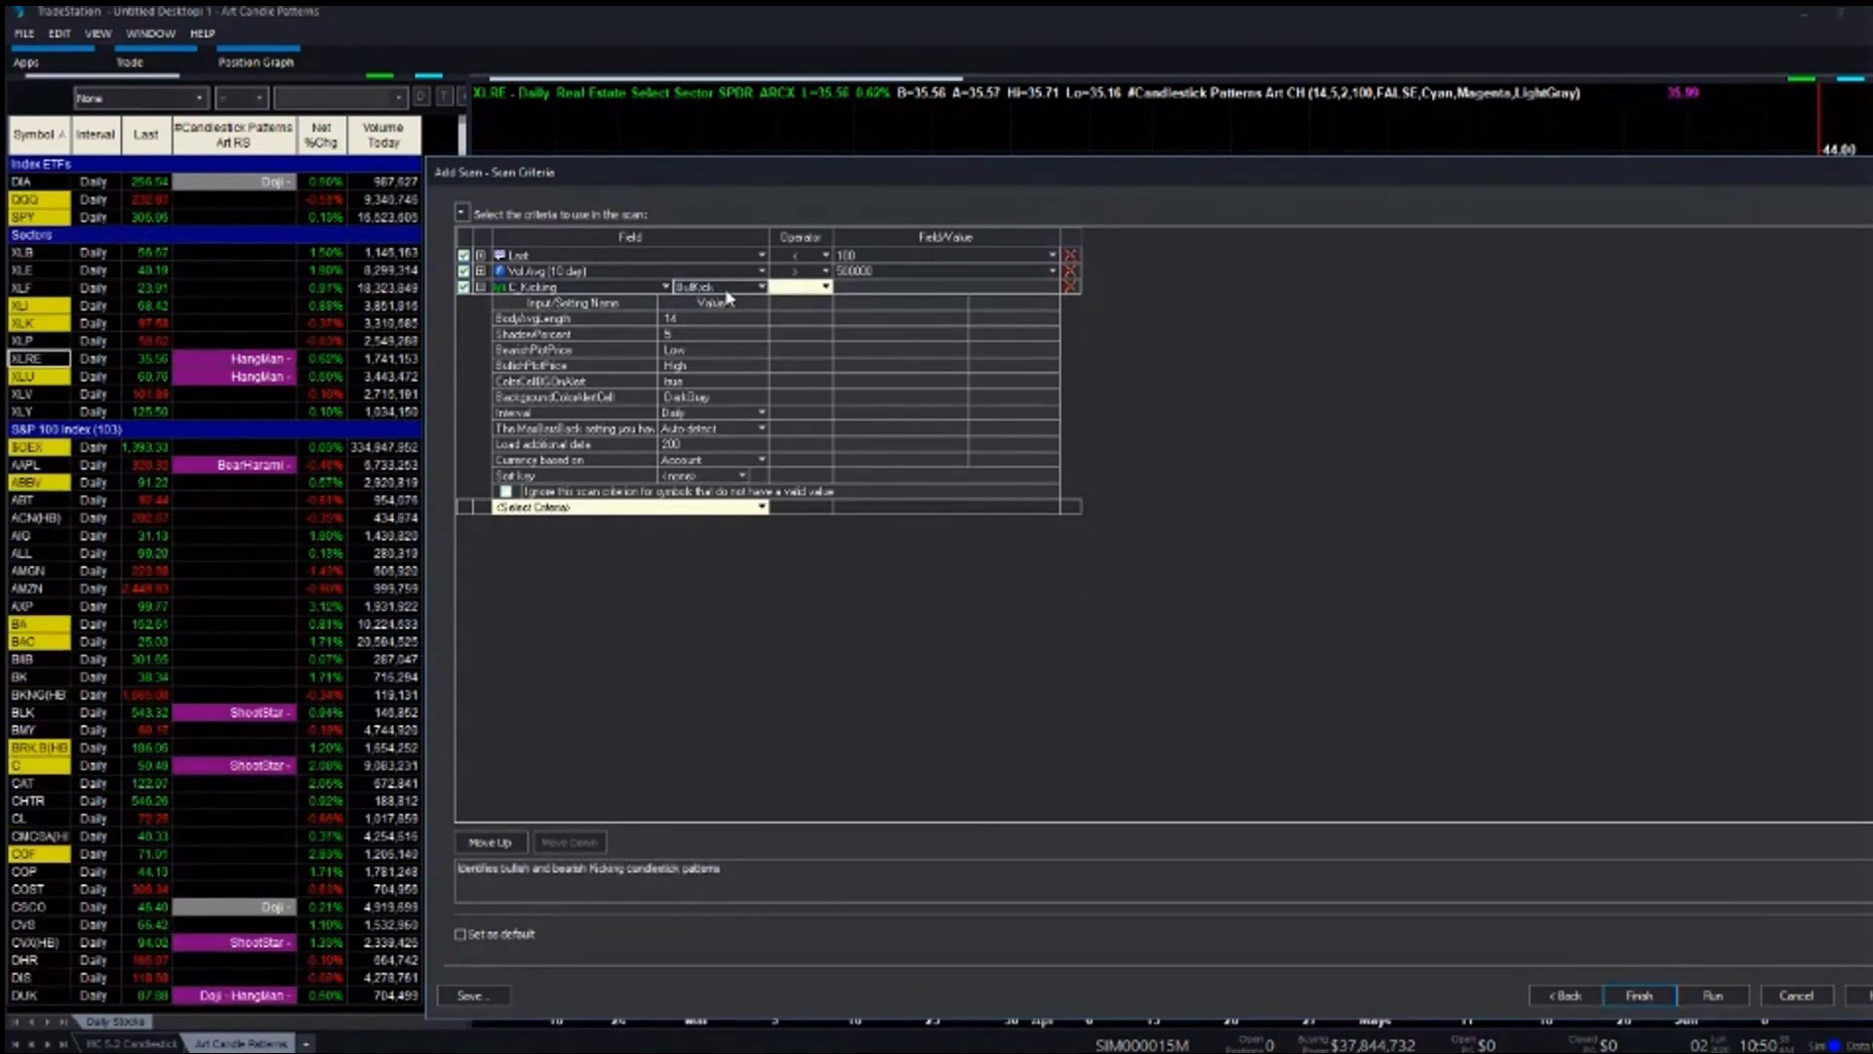
click(825, 286)
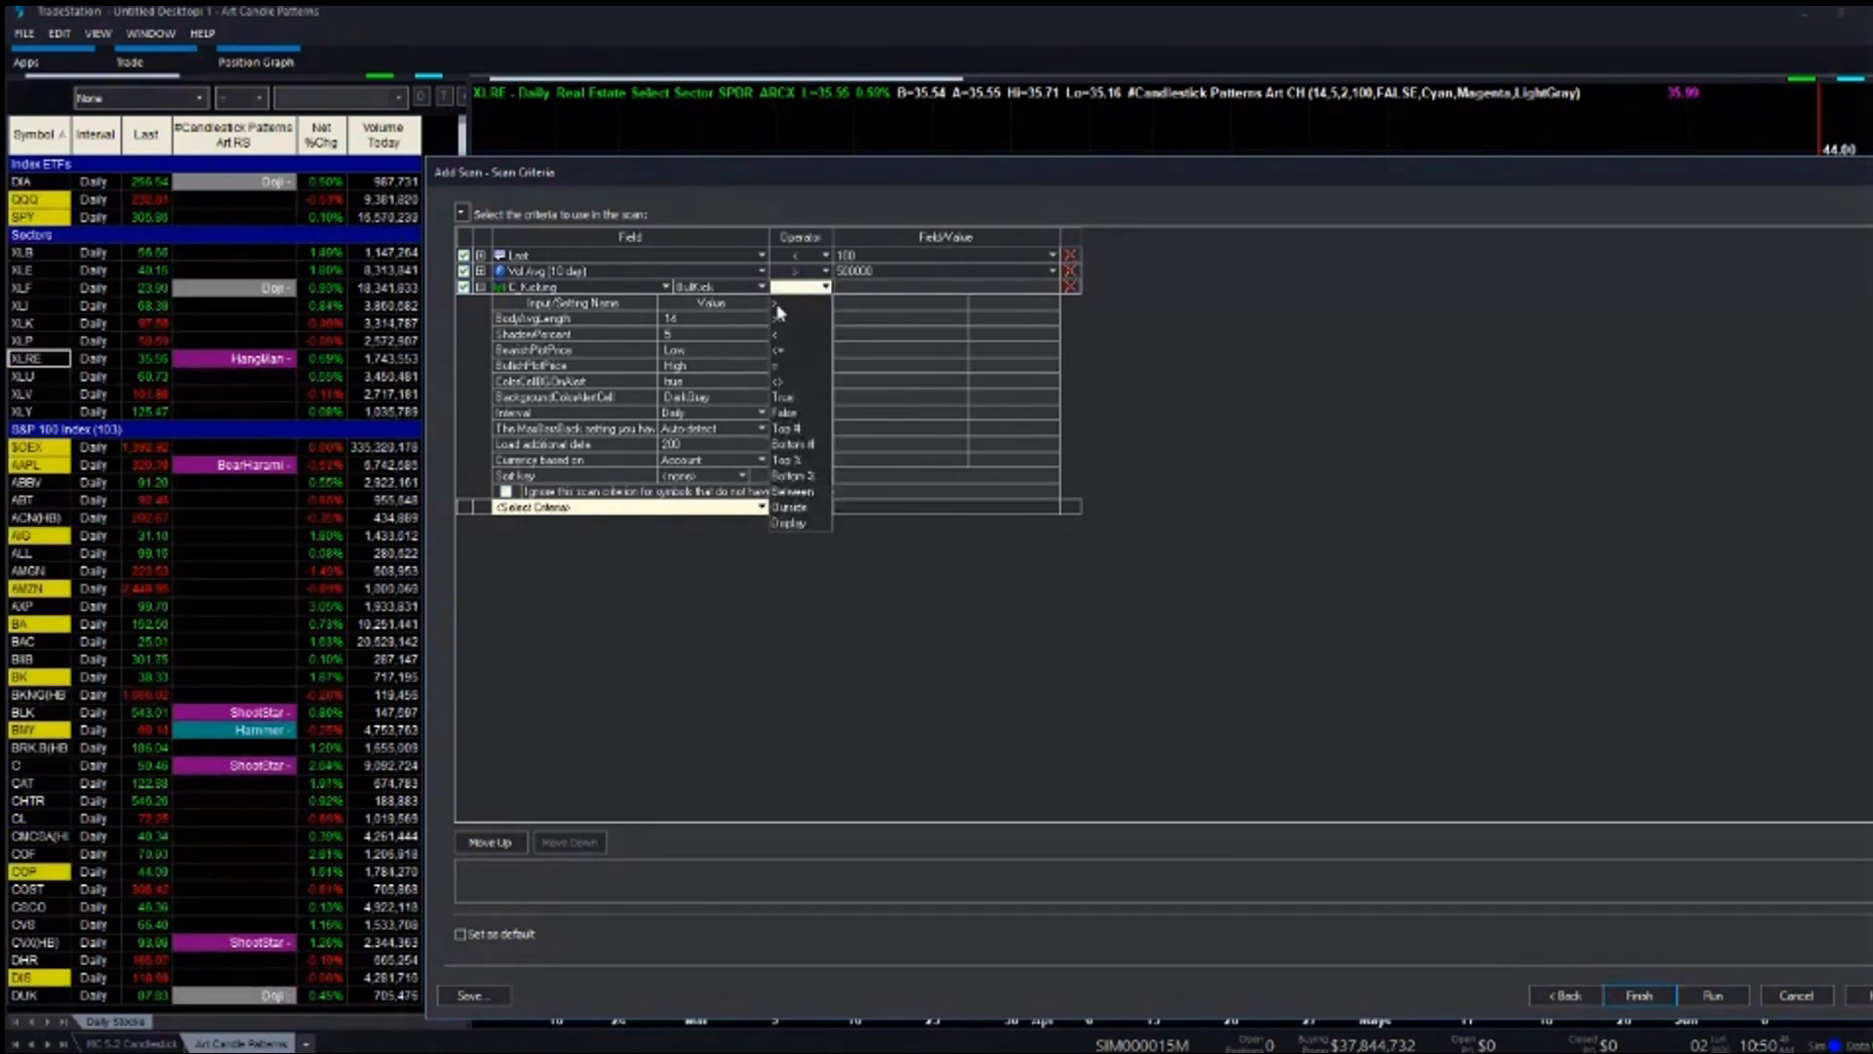
click(778, 313)
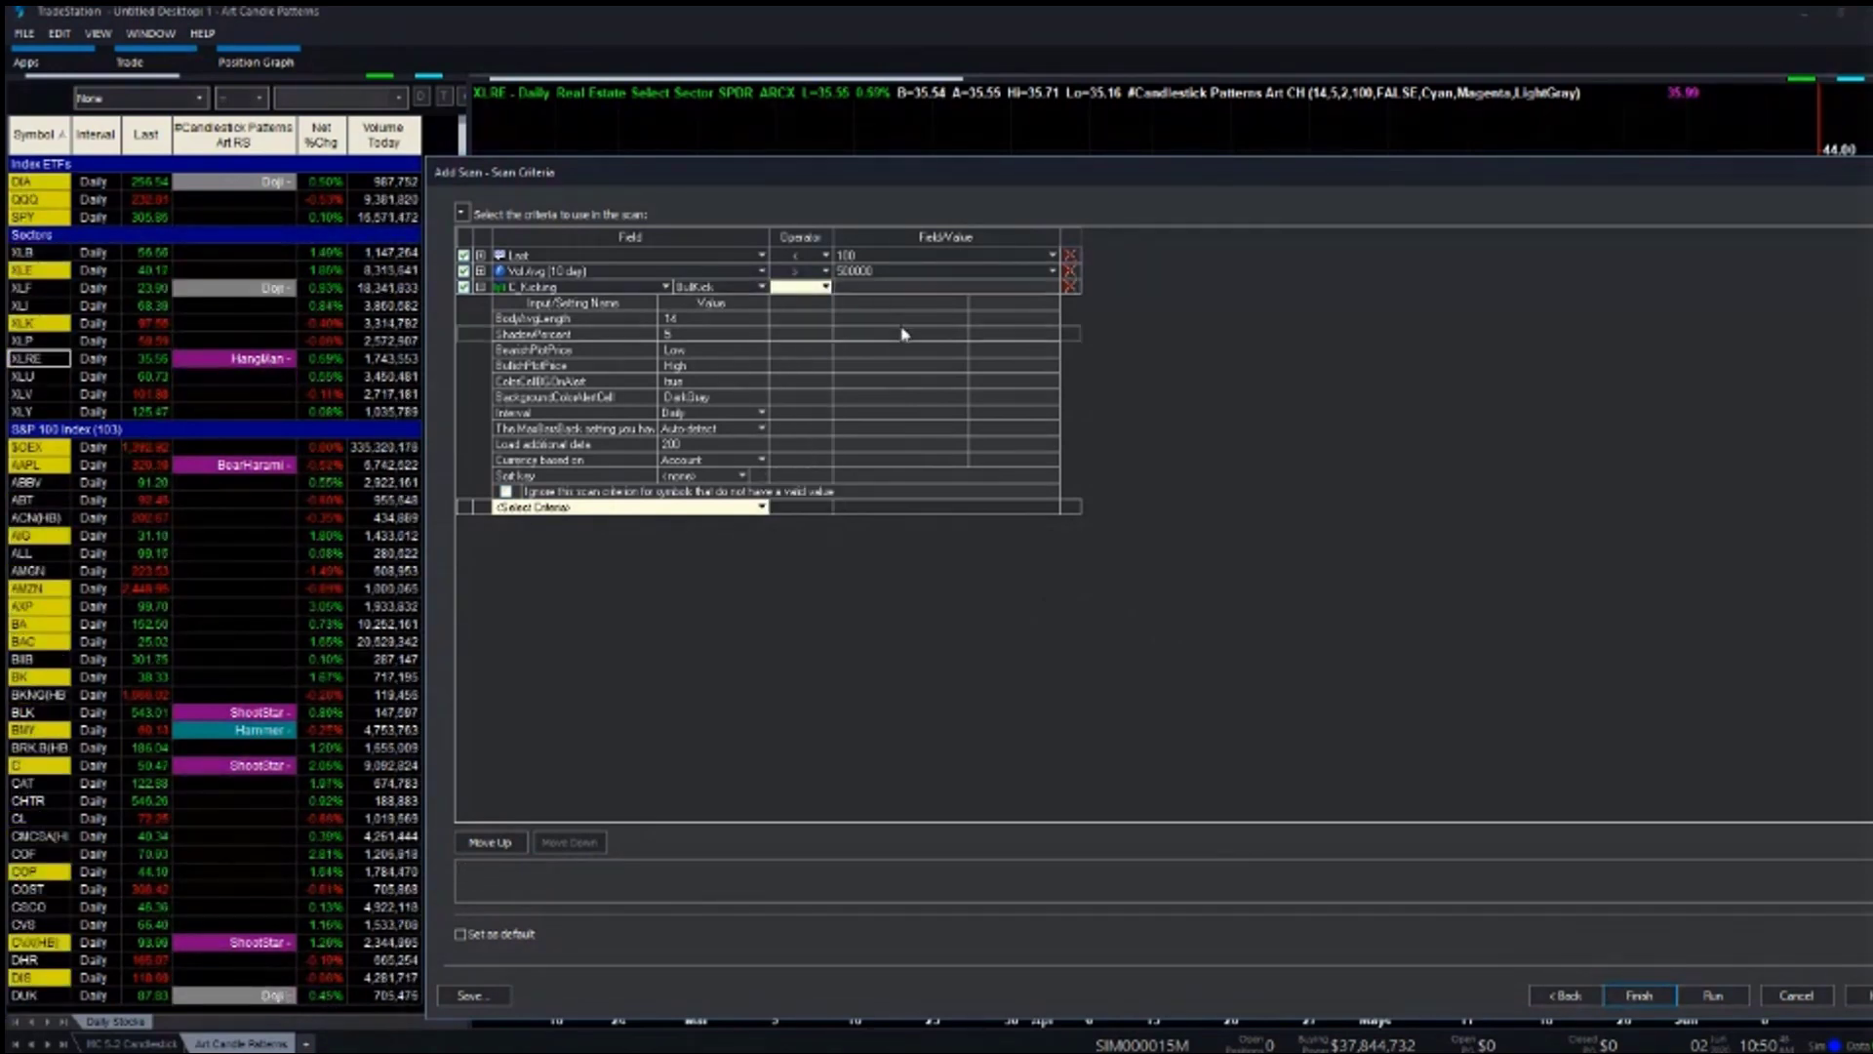
click(827, 287)
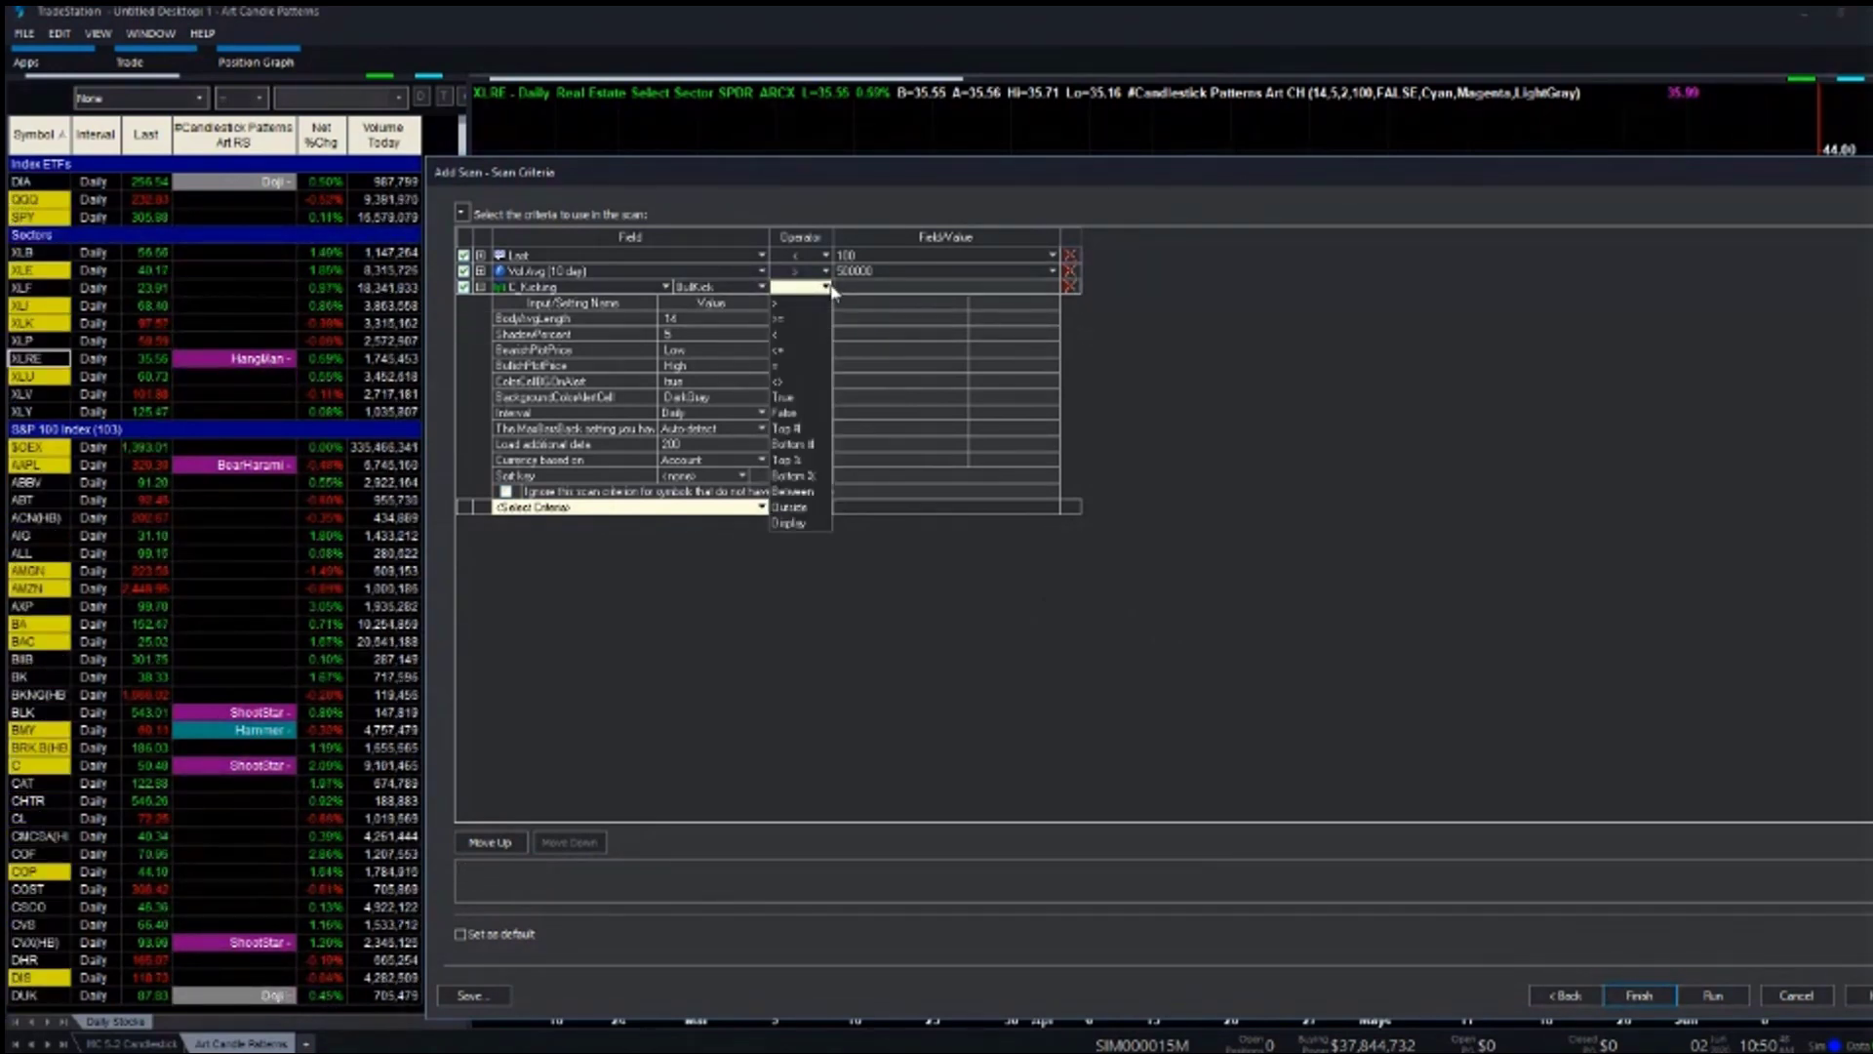
click(787, 399)
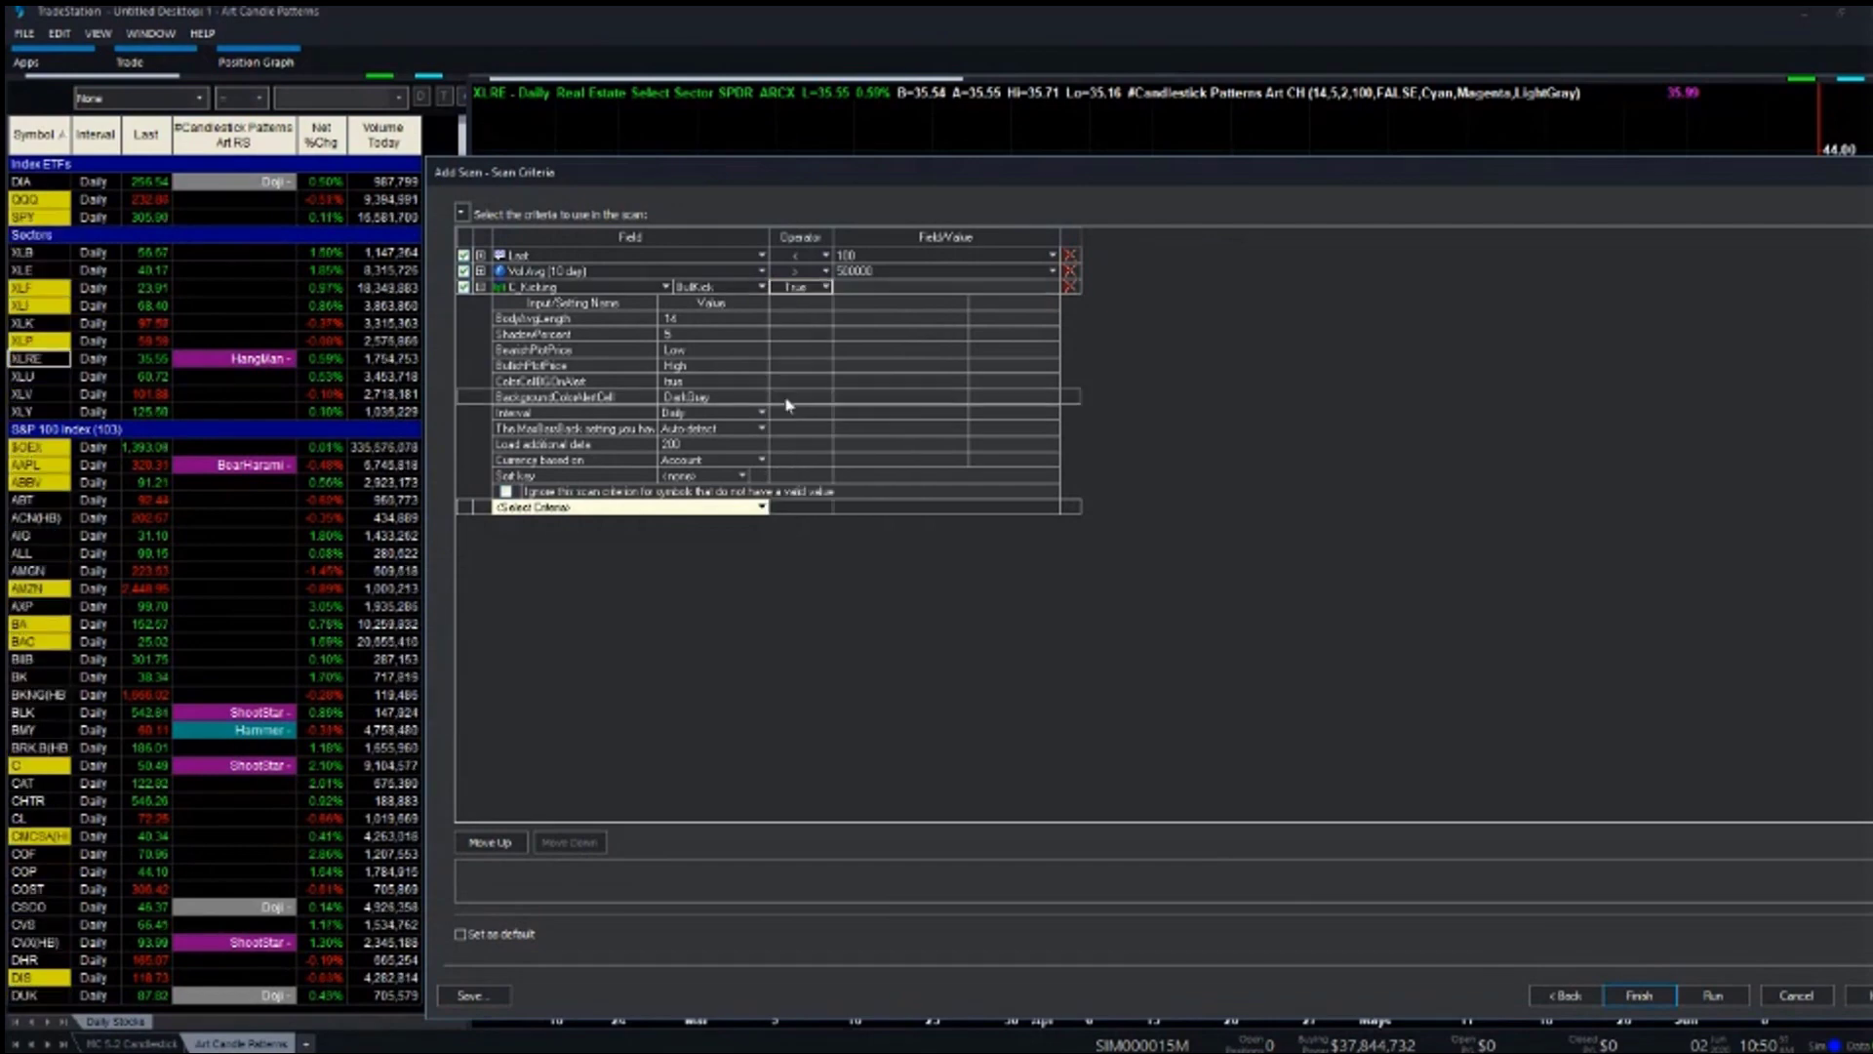
click(825, 286)
click(828, 288)
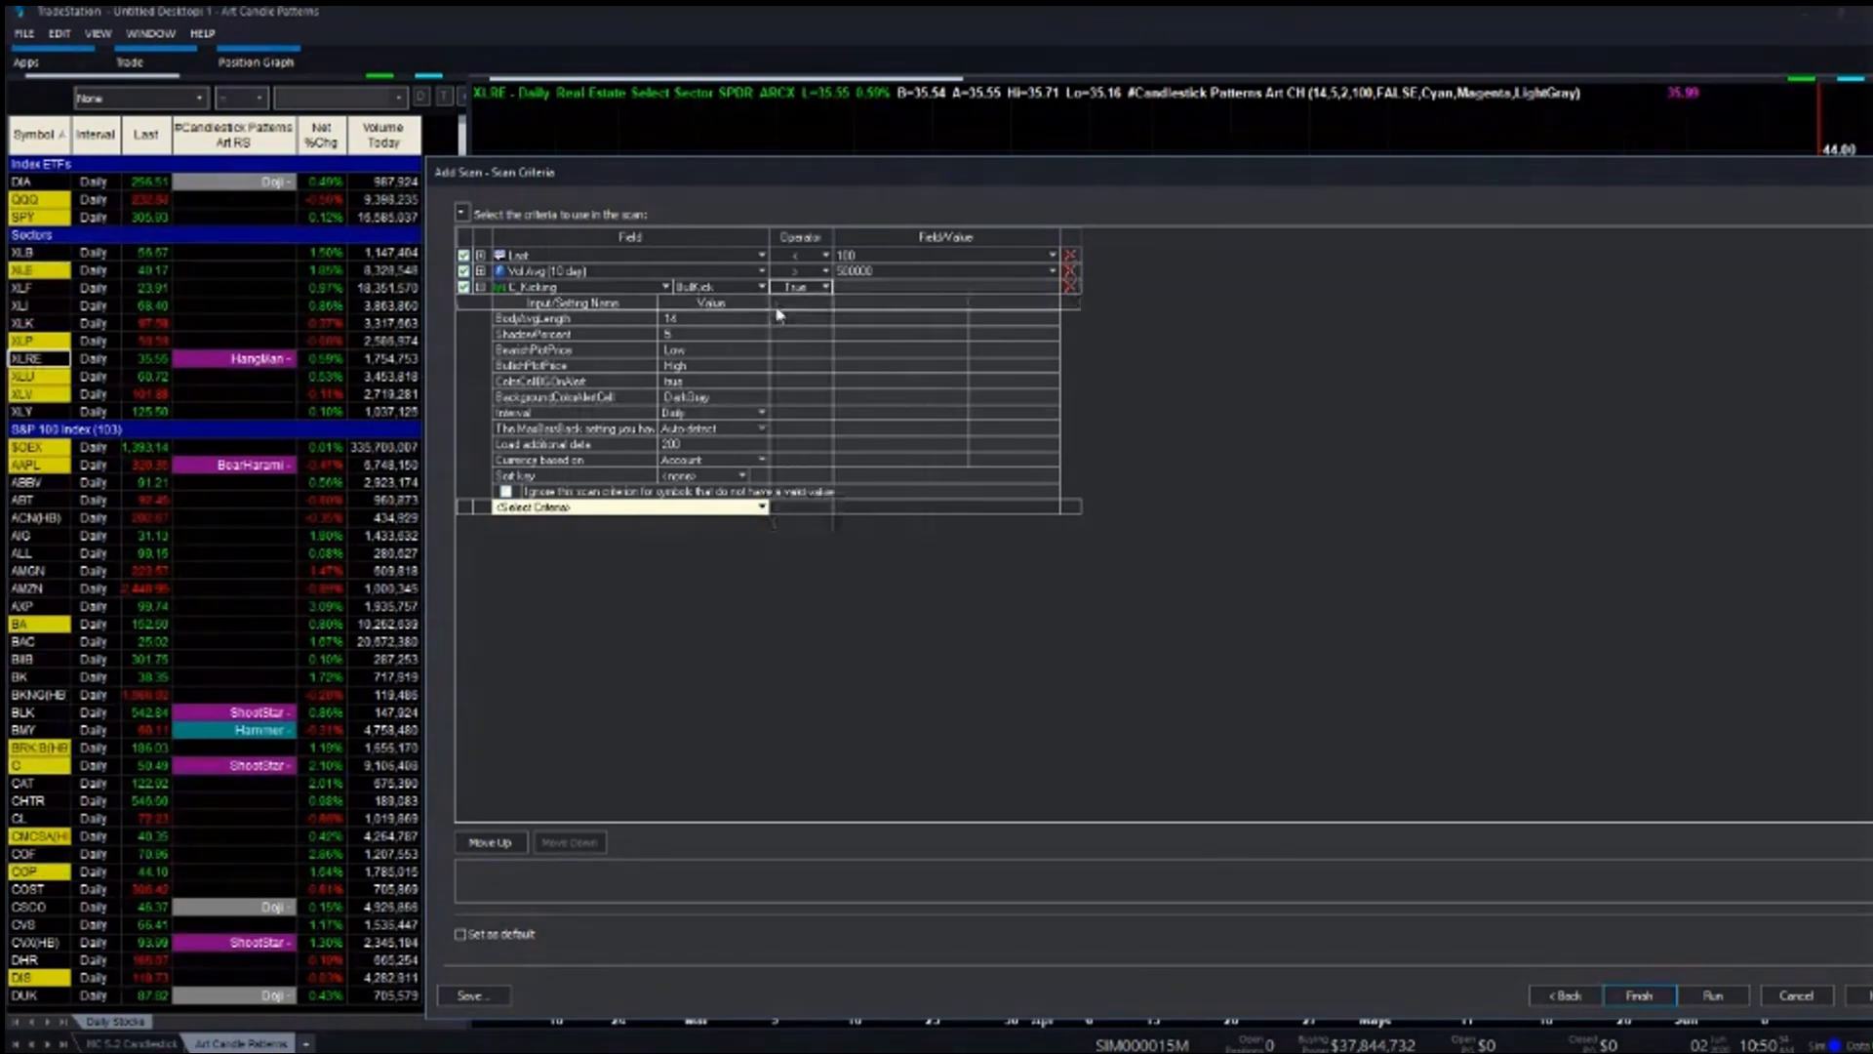
click(828, 287)
click(827, 284)
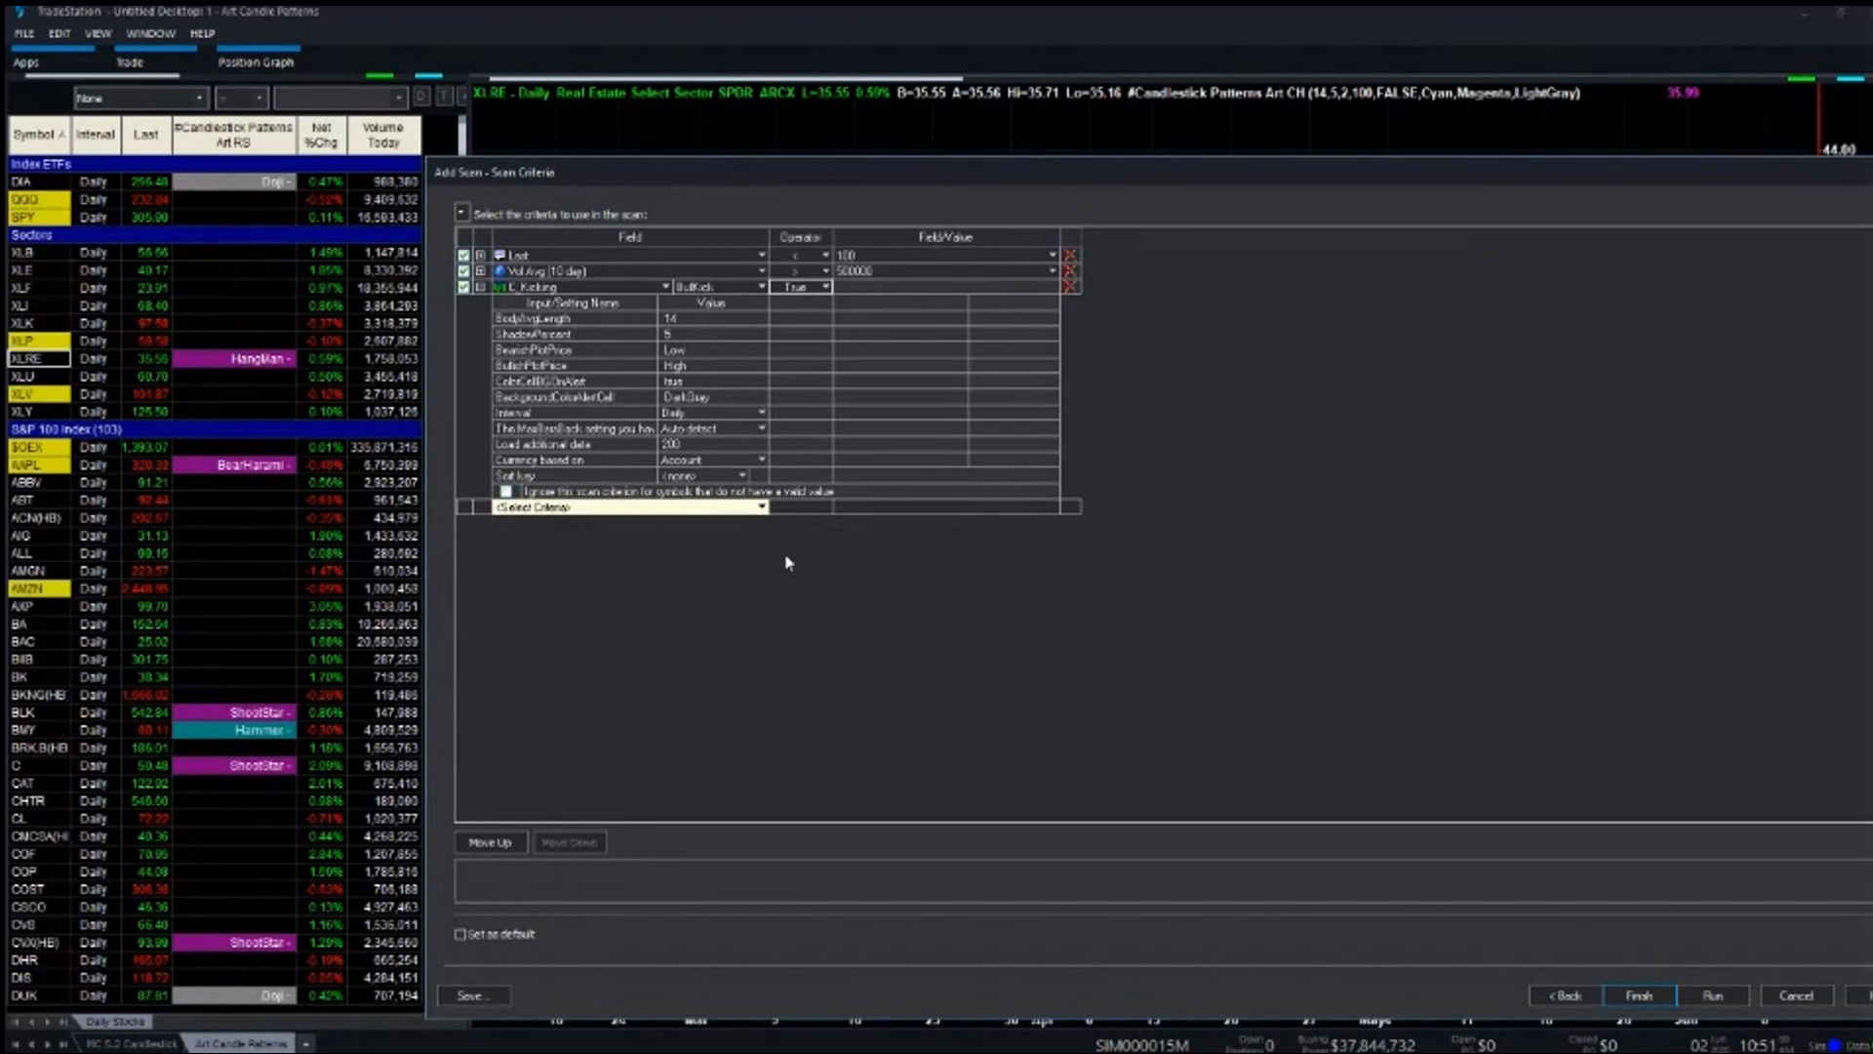
click(1713, 996)
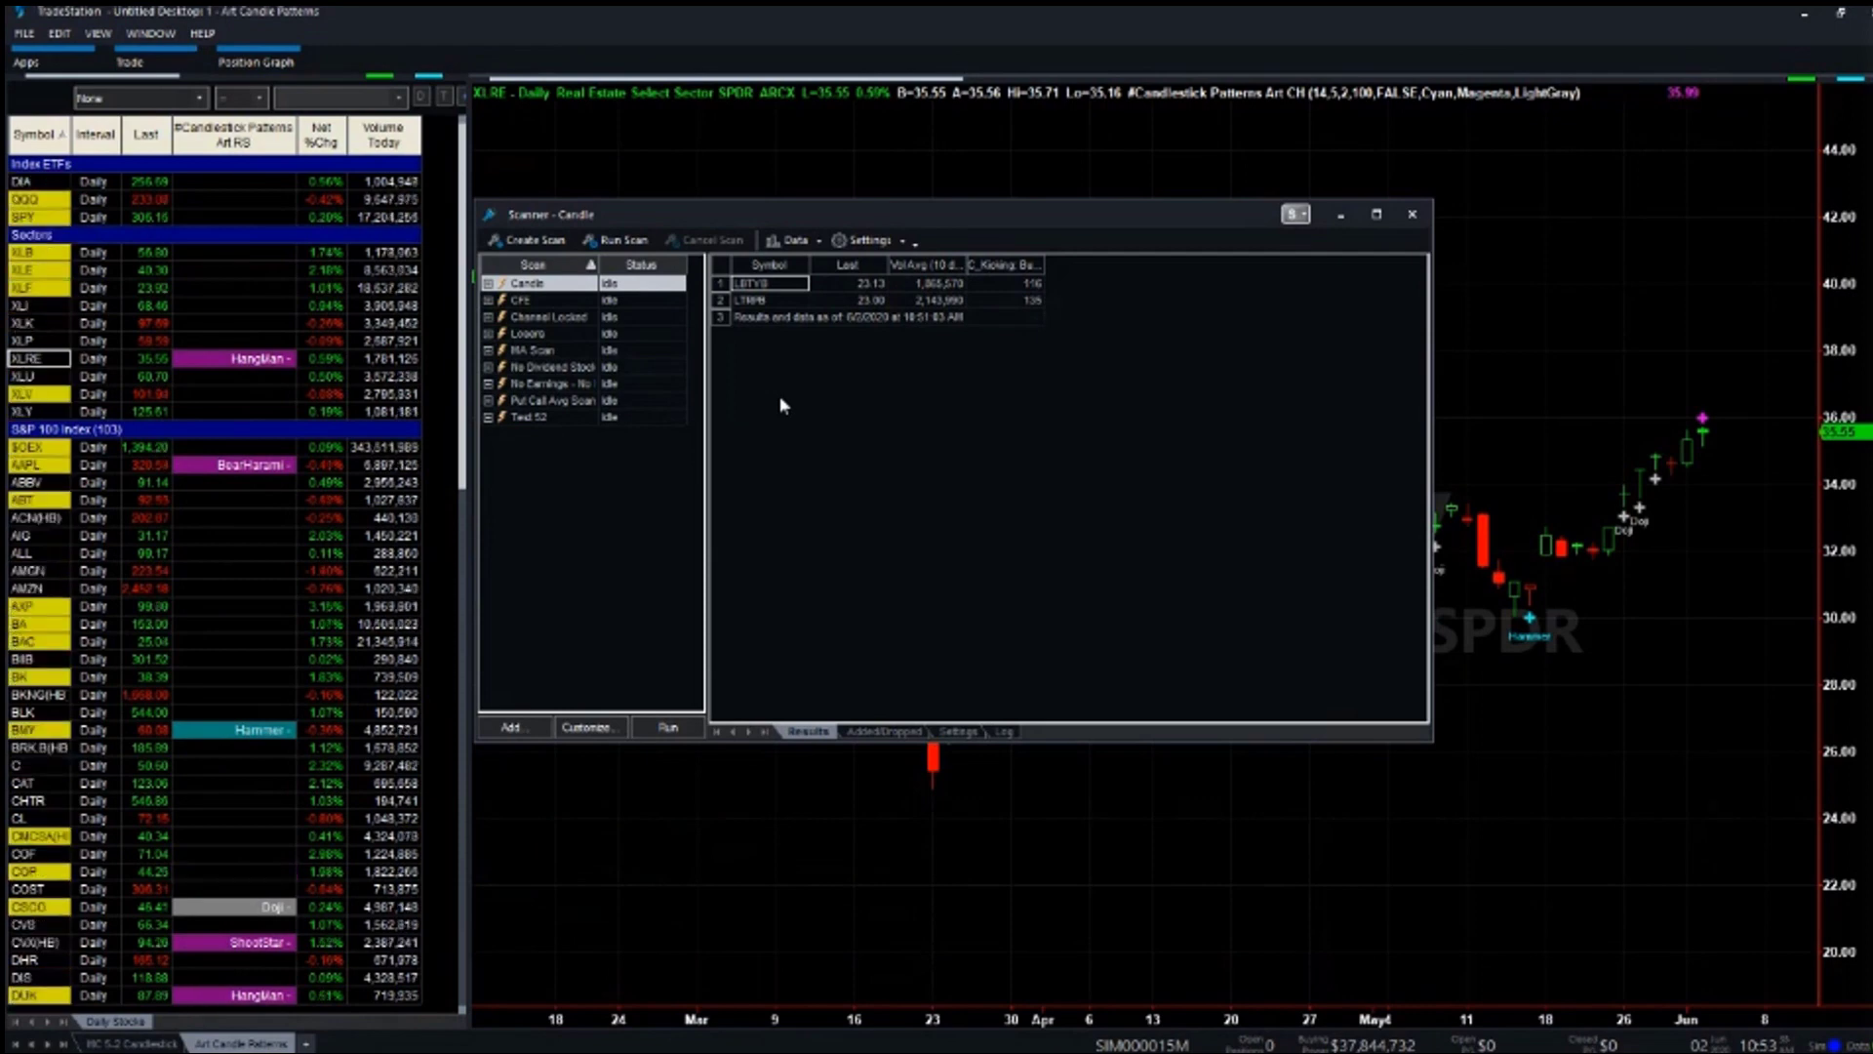
Copy the LBTYB symbol from the scan results and load LBTYB in the XLRE chart window.
right_click(765, 287)
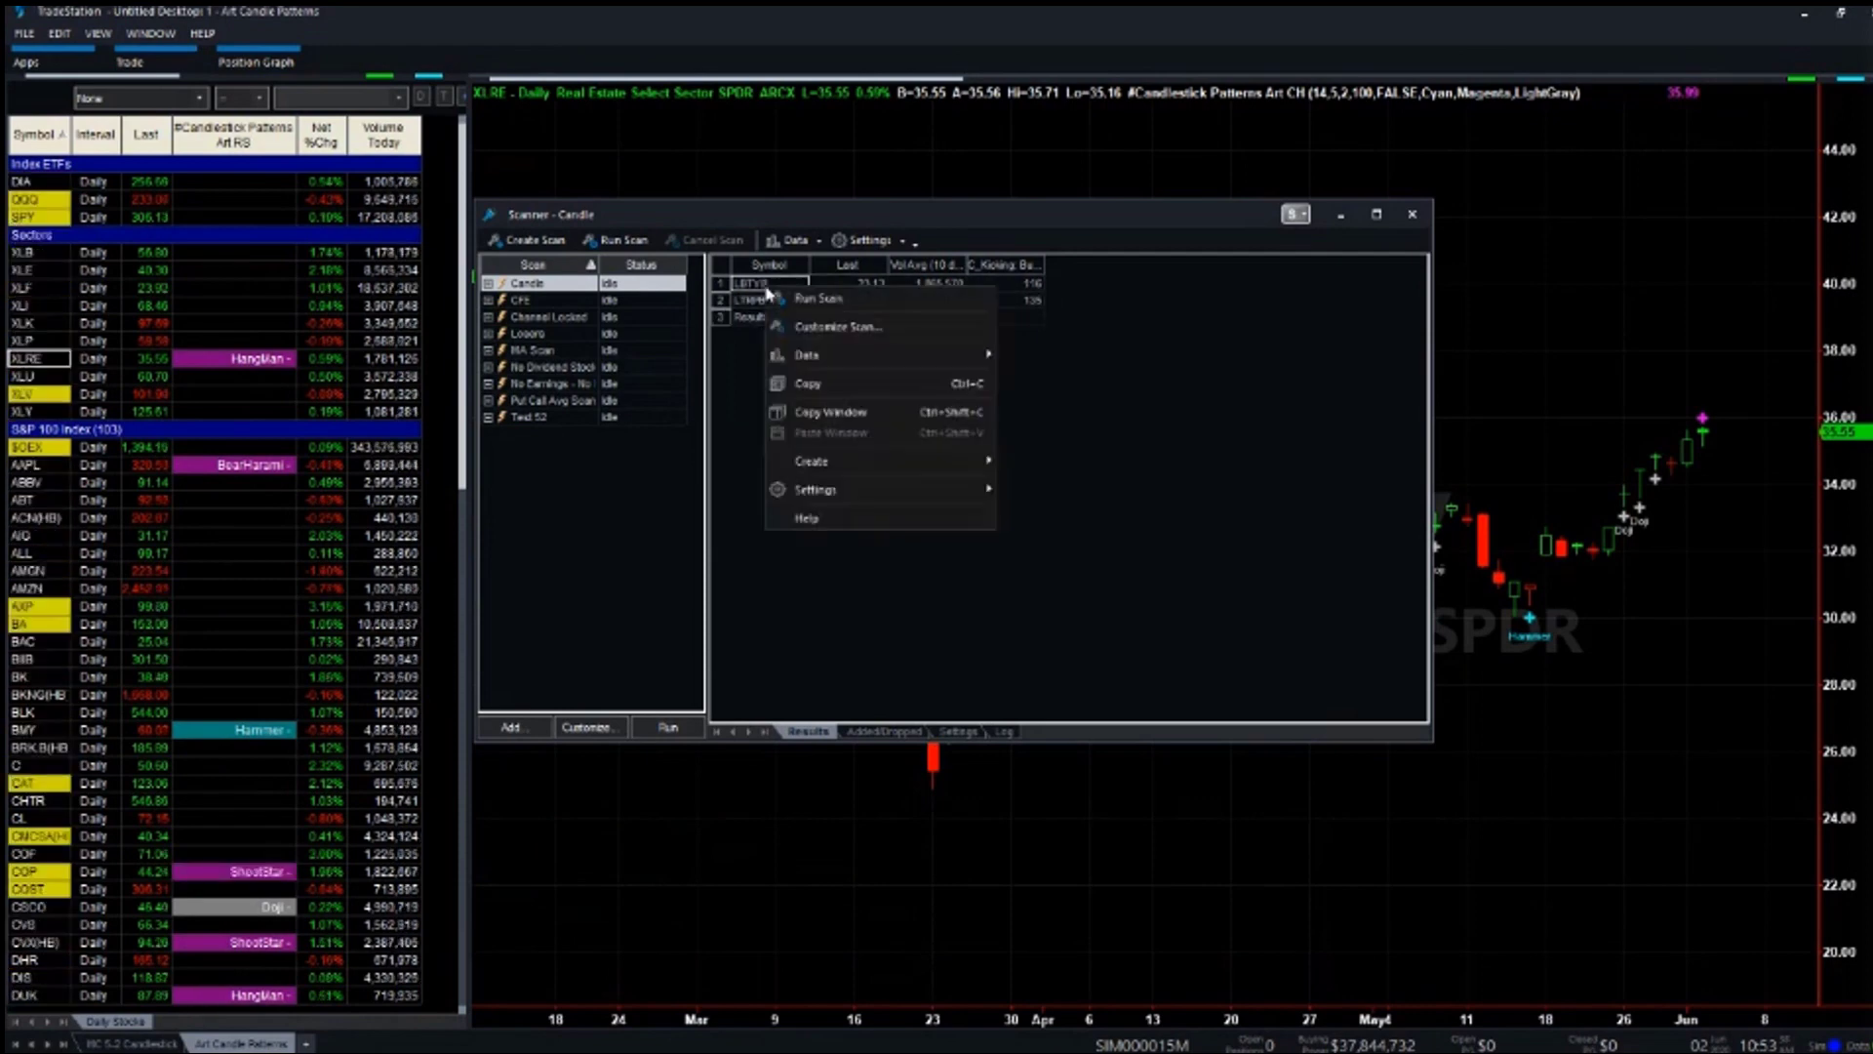
click(808, 383)
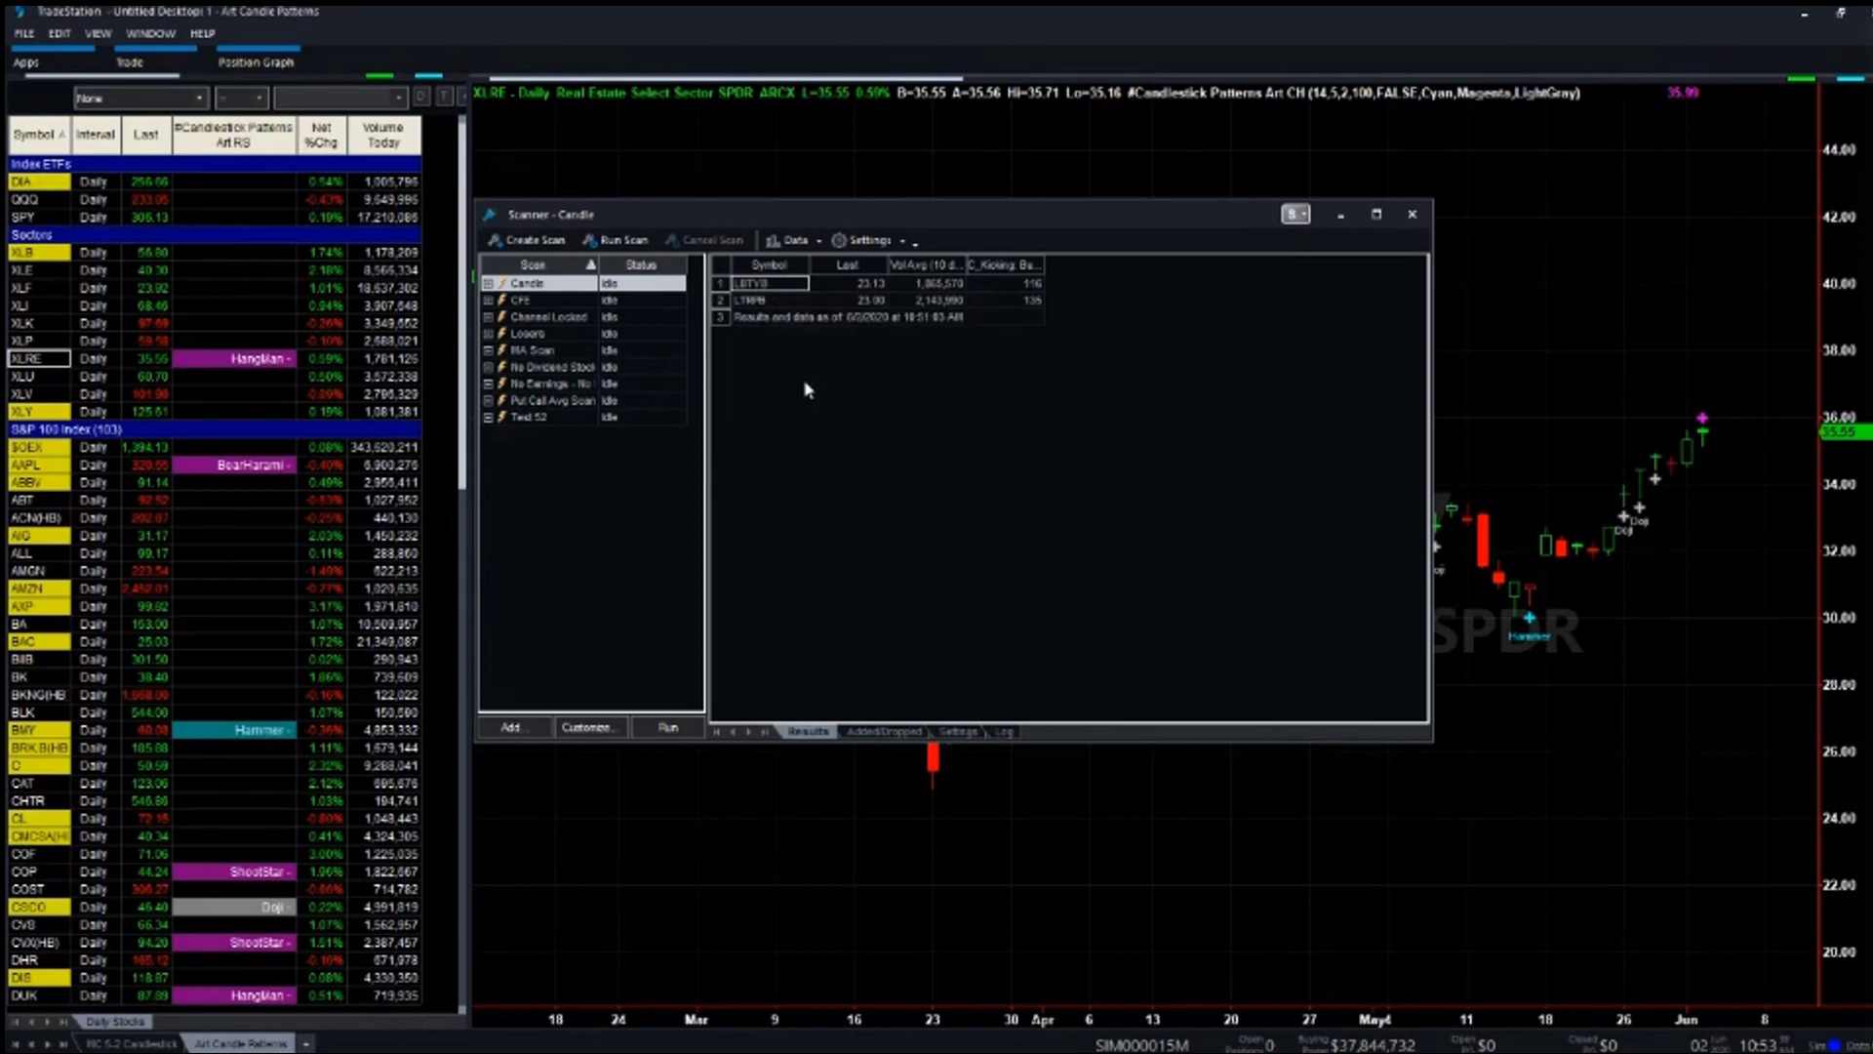
click(1519, 283)
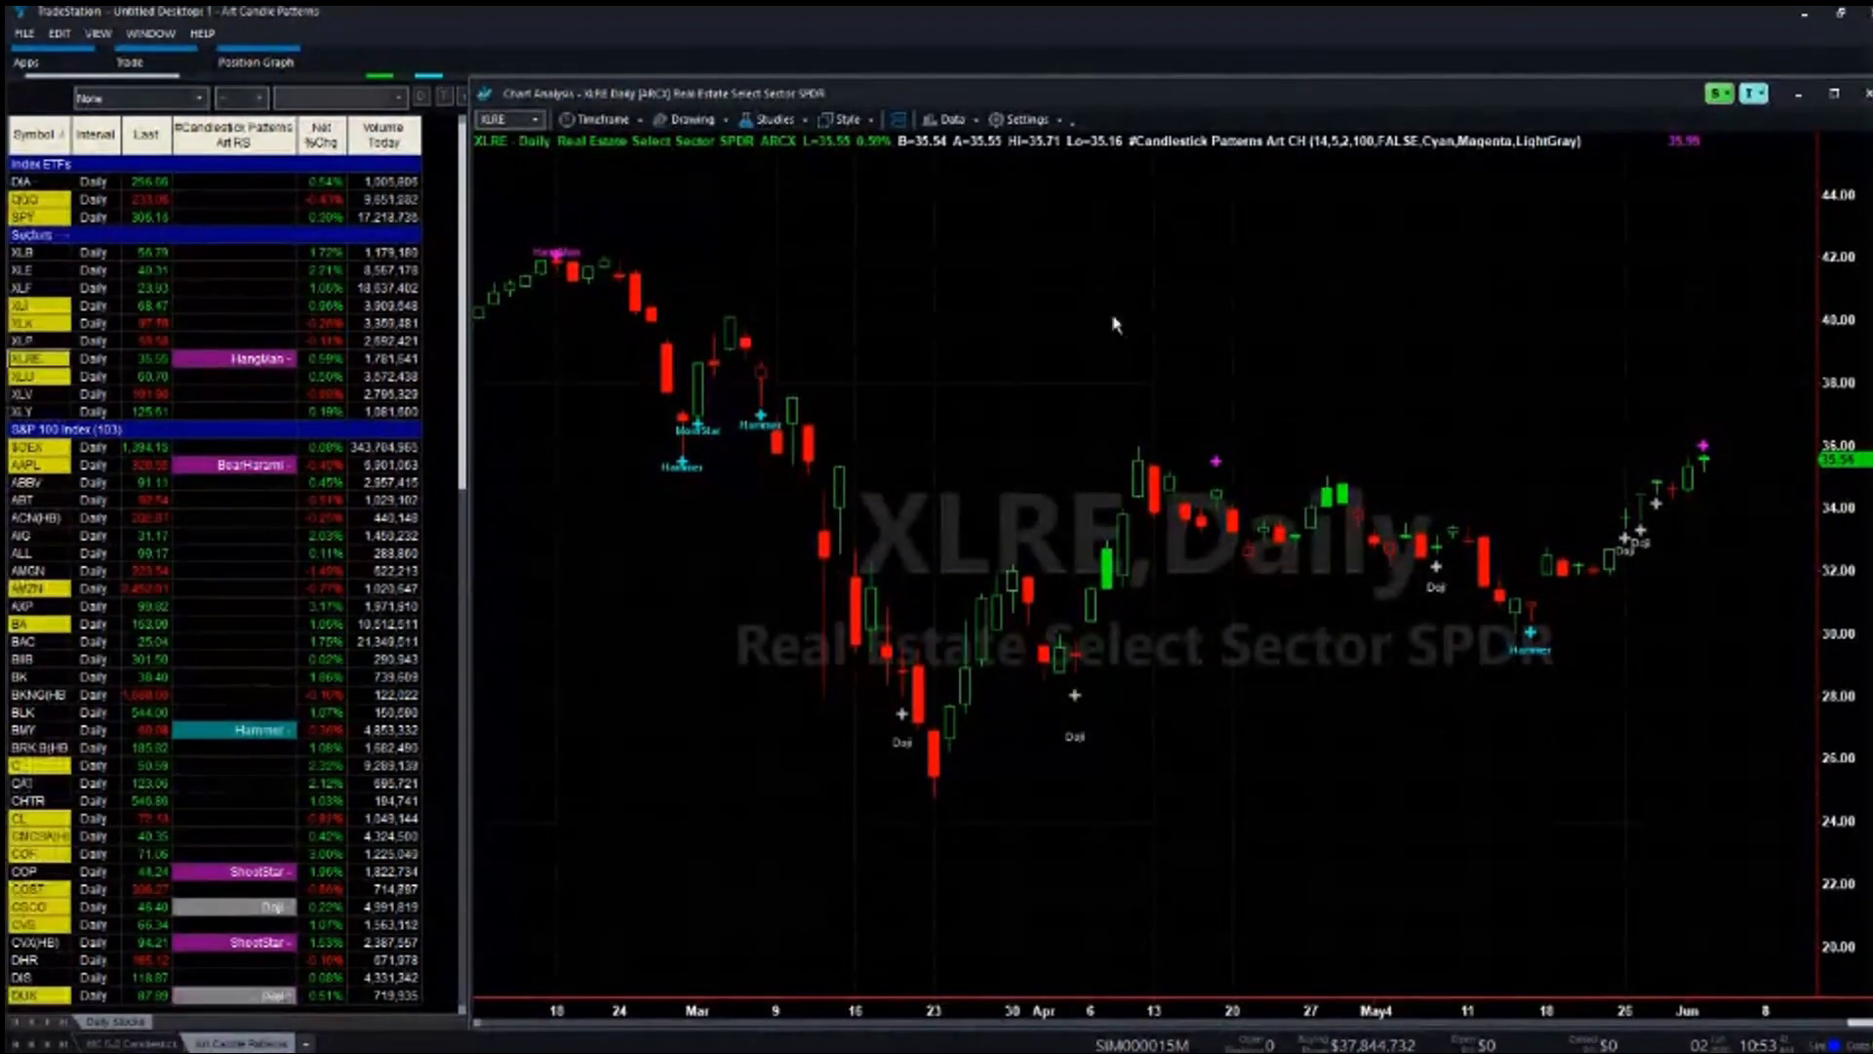
text(L)
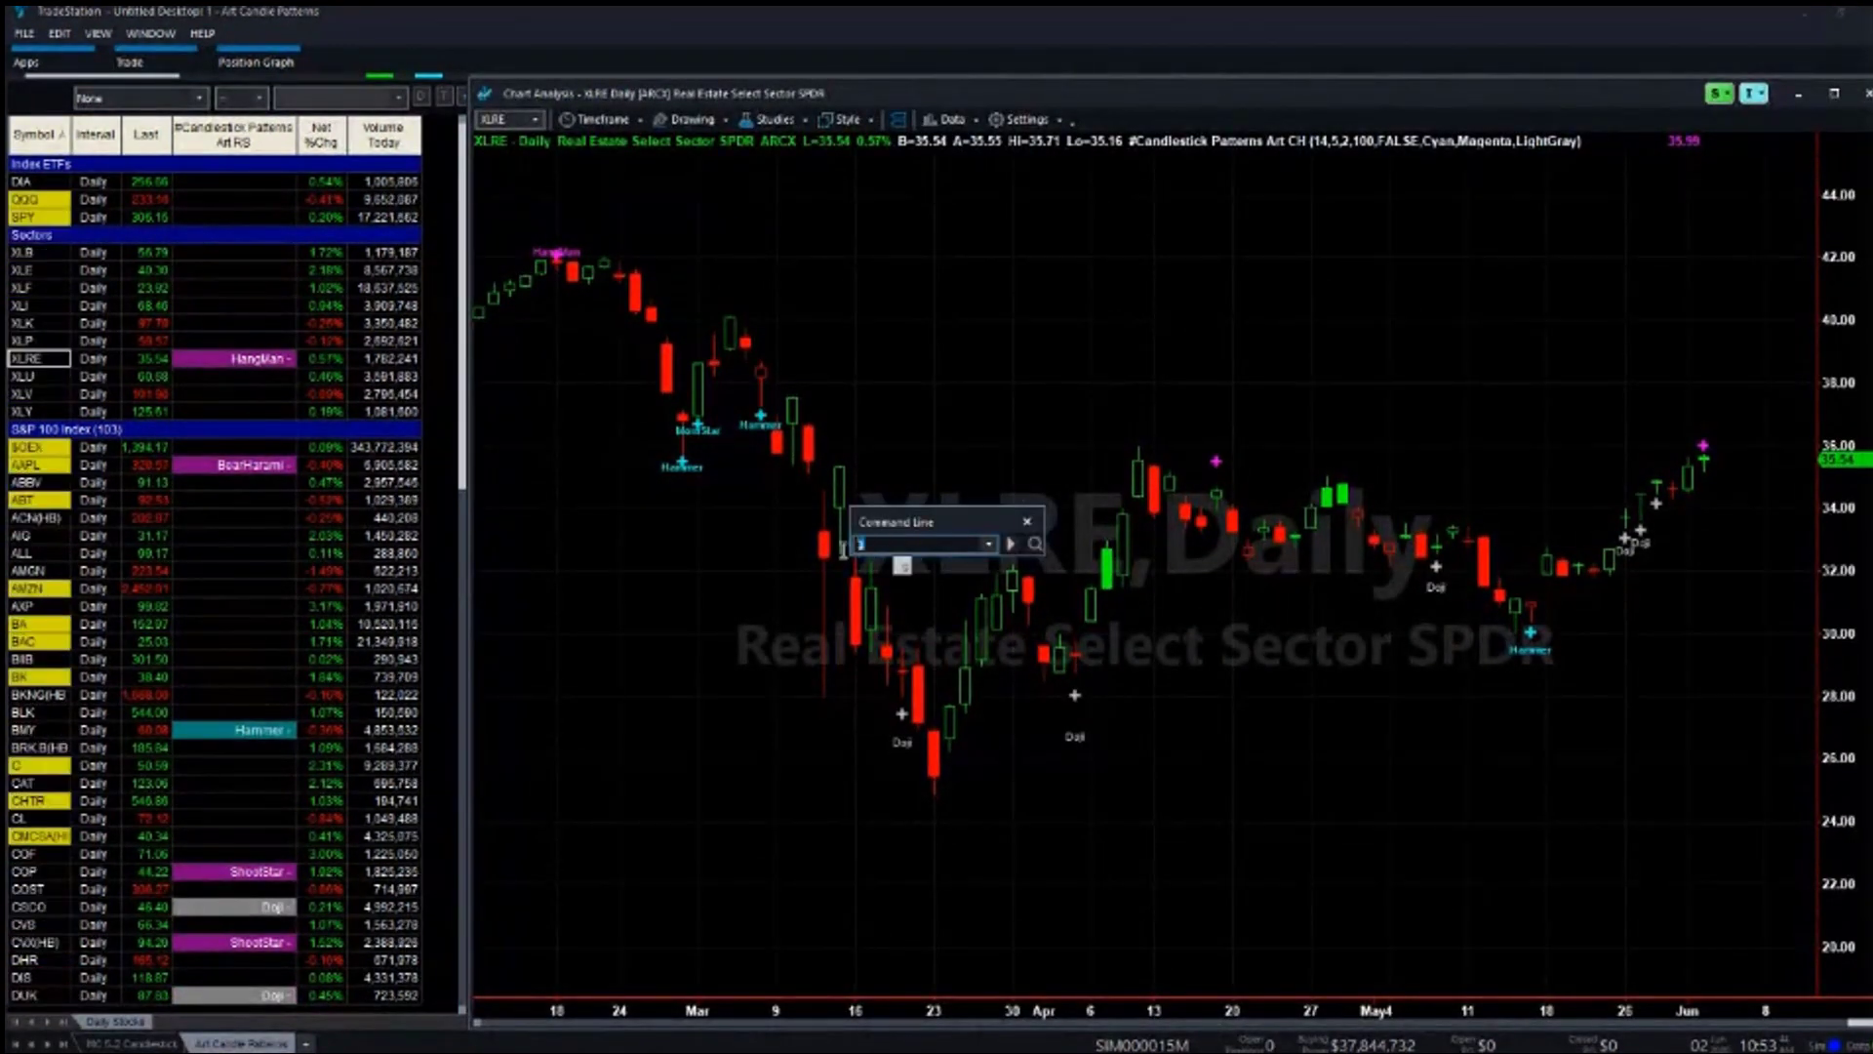
text(BTYB)
key(Return)
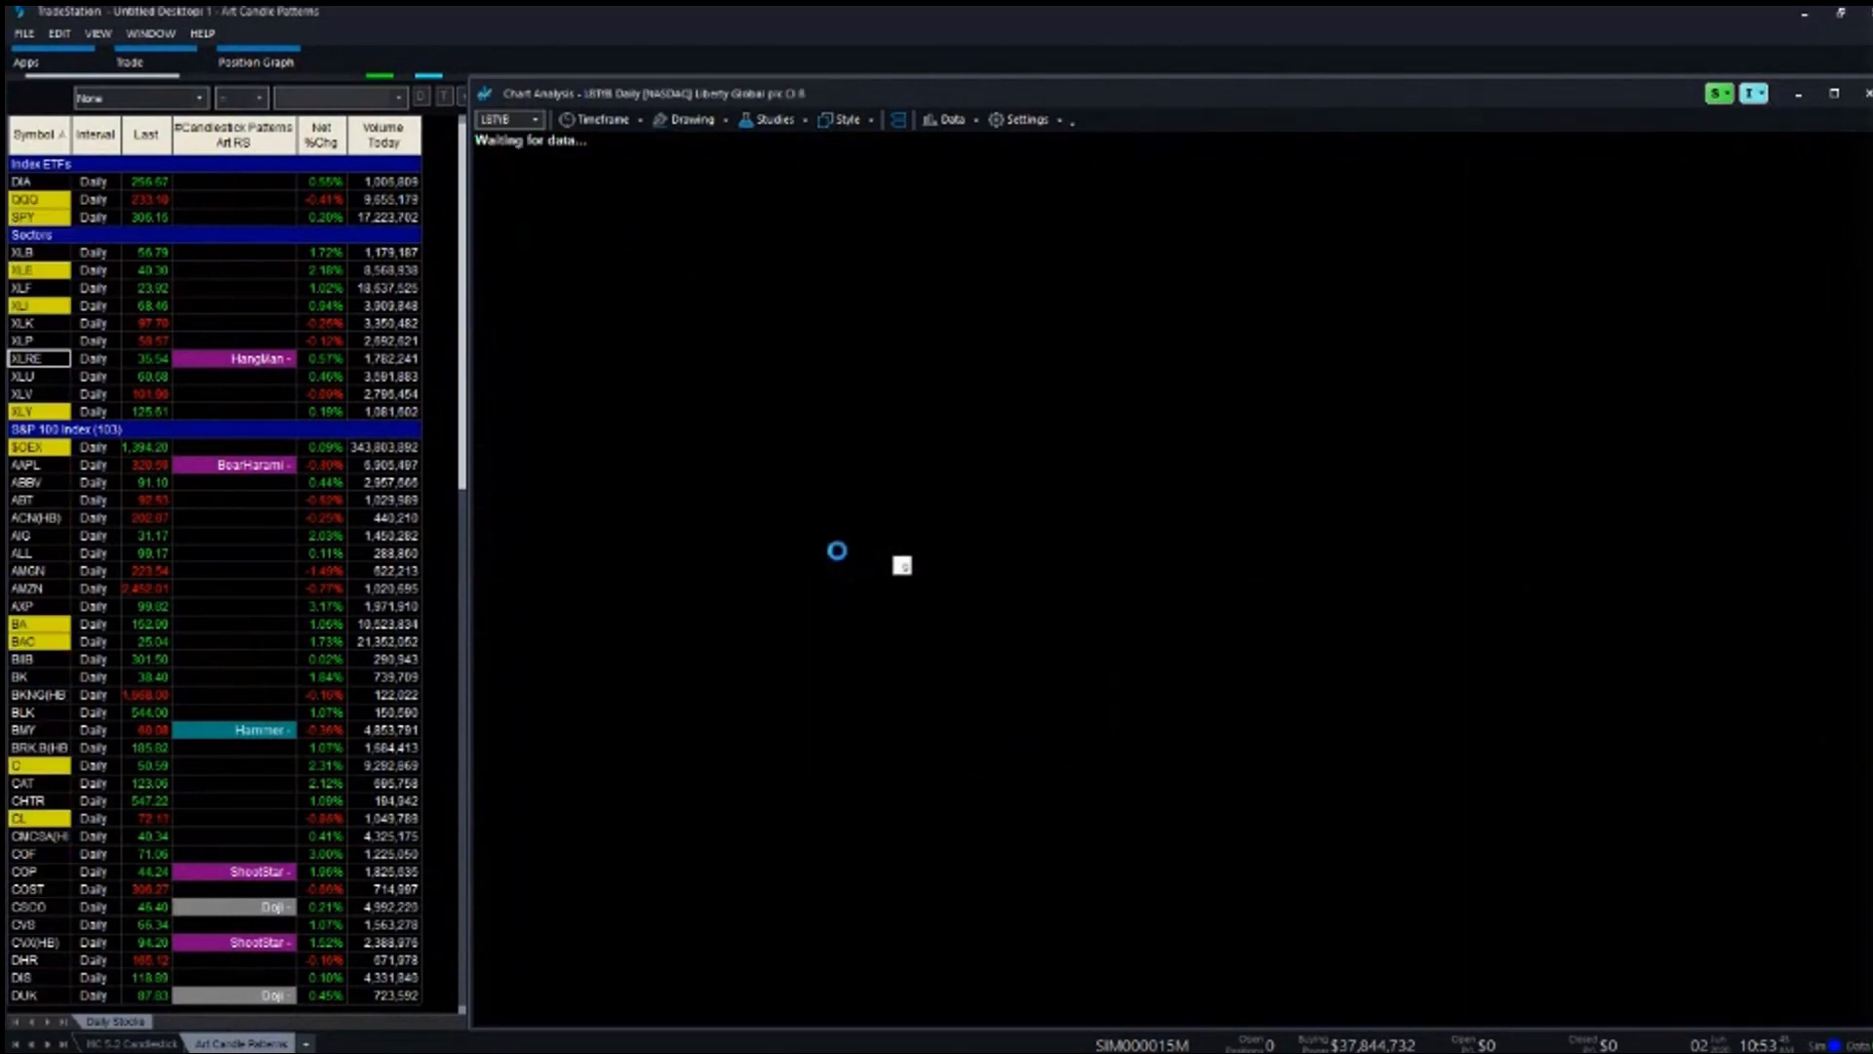